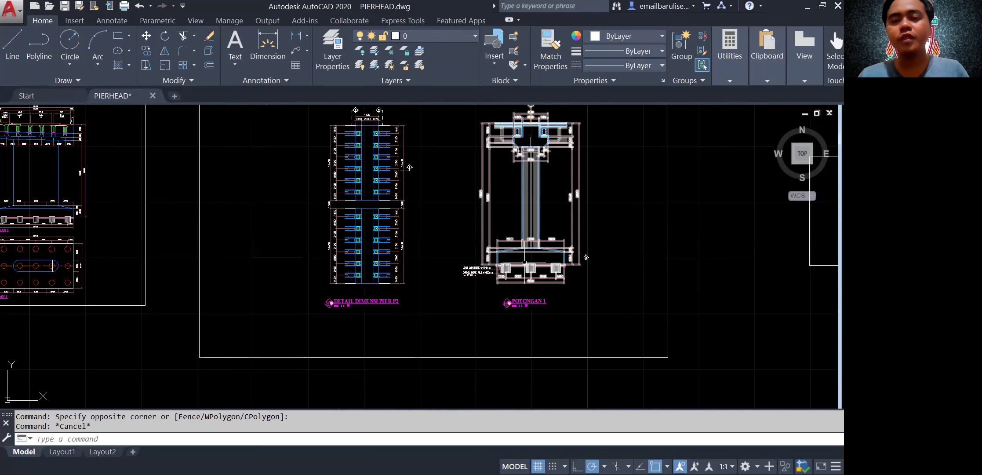
- Examine the pier's sections and the dimensions of its footing, lean concrete and bore piles in the PIERHEAD drawing
scroll(285, 281, down, 3)
scroll(246, 228, up, 4)
scroll(421, 259, up, 2)
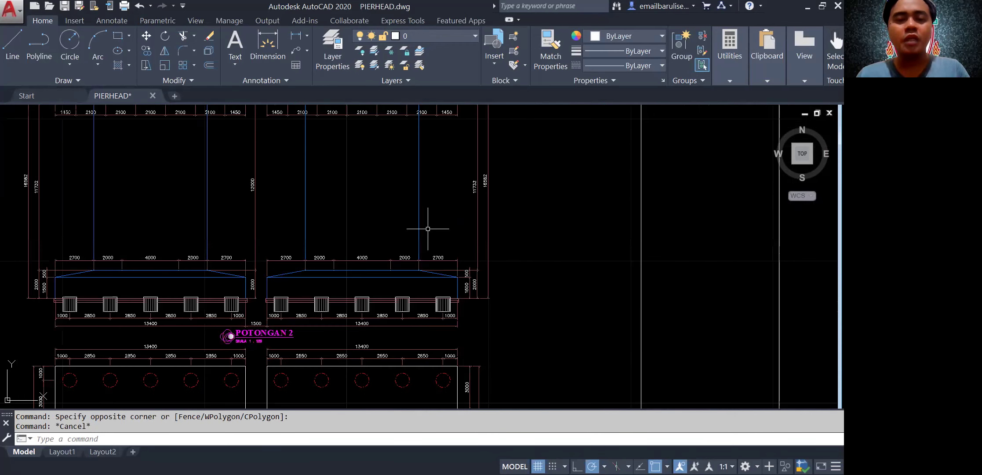
scroll(428, 227, down, 2)
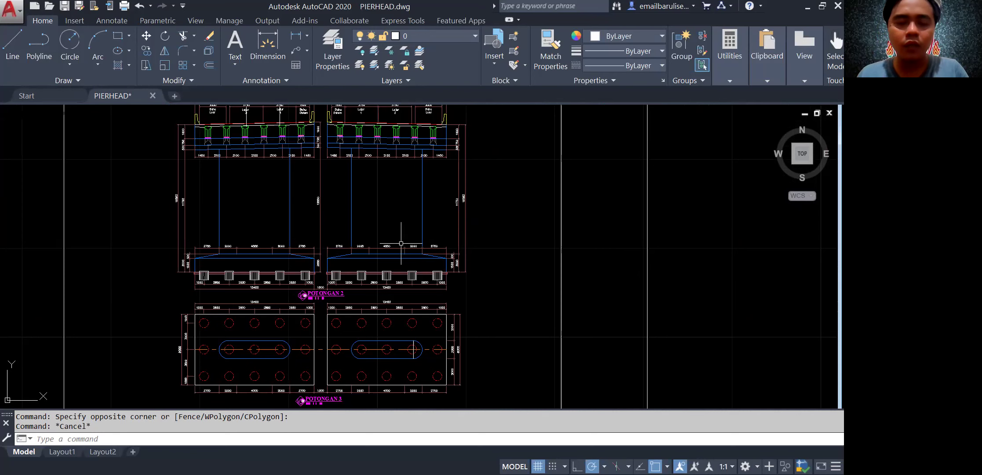
scroll(450, 231, down, 2)
middle_drag(603, 256, 288, 268)
scroll(594, 185, up, 7)
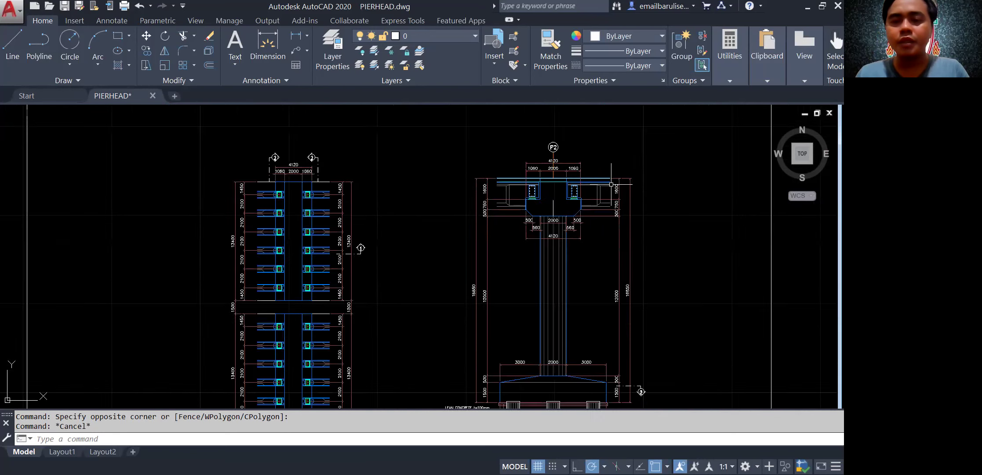
scroll(523, 348, down, 7)
middle_drag(519, 352, 528, 251)
scroll(527, 273, up, 8)
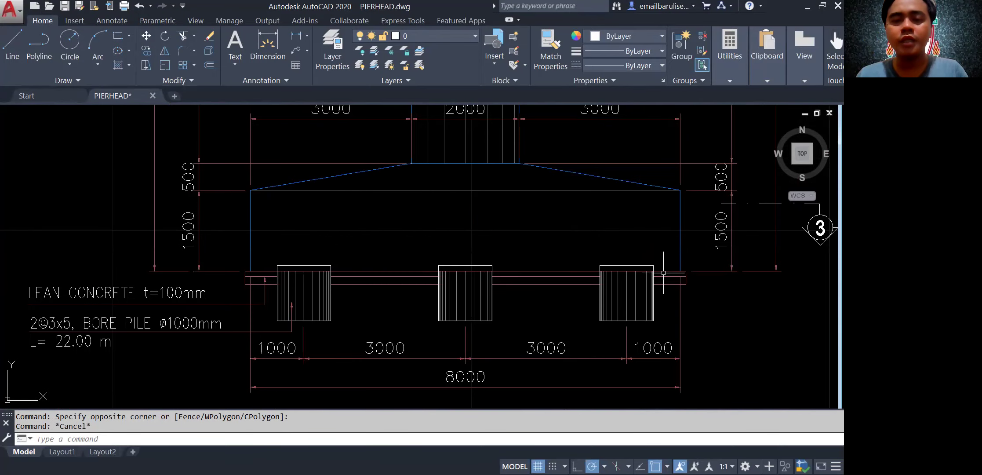
middle_drag(536, 247, 574, 308)
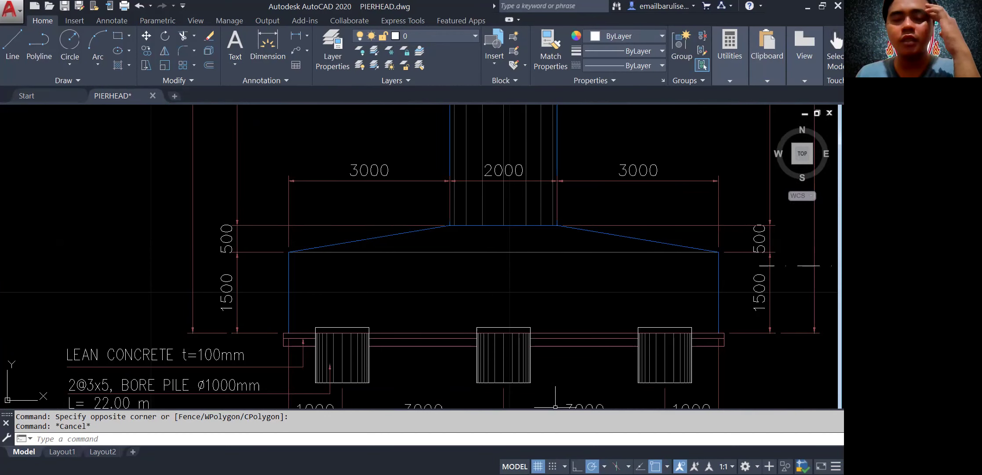
- Examine how the column meets the footing in both sections, and the pier head's dimensions in the POTONGAN 1 section
scroll(571, 286, down, 3)
middle_drag(611, 282, 547, 343)
scroll(546, 342, down, 2)
scroll(543, 342, up, 5)
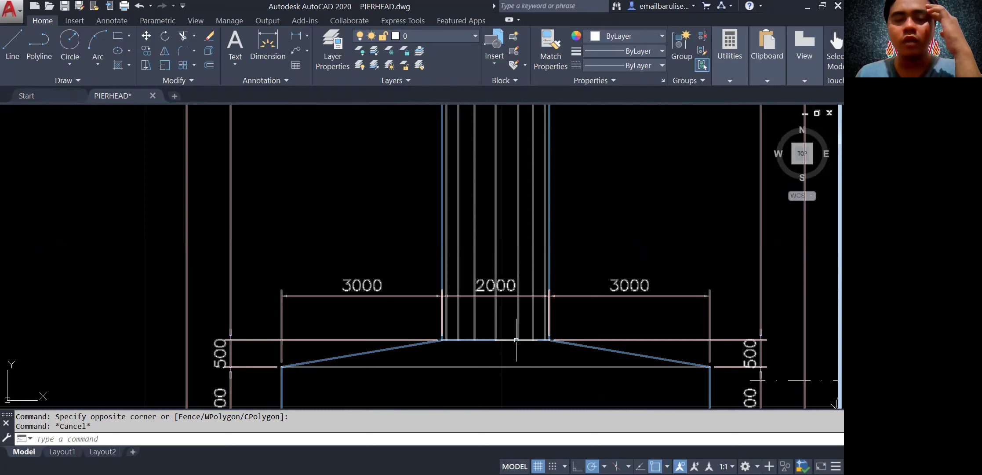
scroll(505, 358, down, 3)
scroll(351, 339, down, 1)
middle_drag(358, 339, 727, 300)
scroll(277, 260, up, 5)
scroll(313, 259, down, 5)
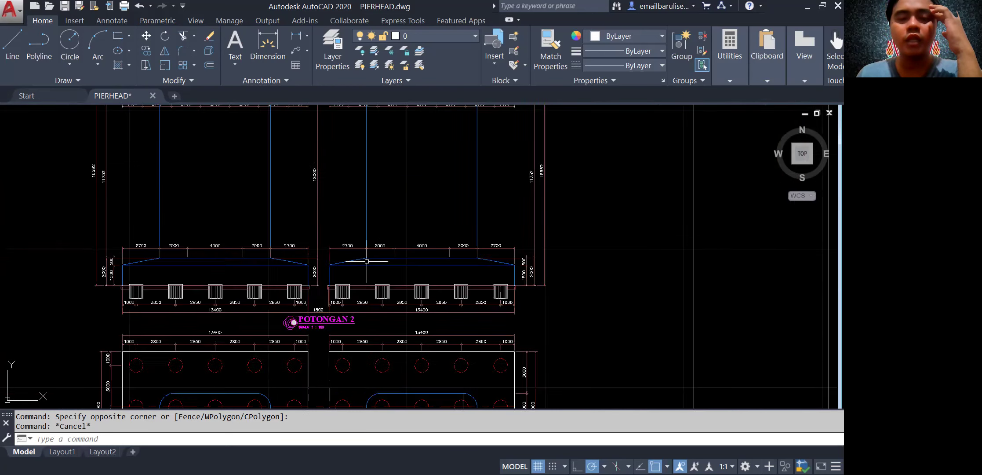
mouse_move(638, 286)
middle_down()
mouse_move(602, 312)
mouse_move(409, 334)
middle_up()
scroll(565, 216, up, 8)
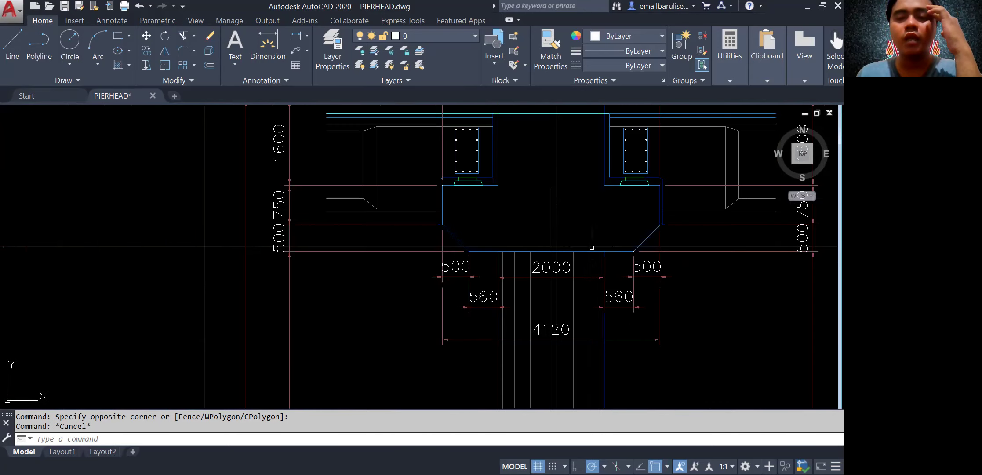
mouse_move(557, 174)
middle_down()
mouse_move(470, 220)
mouse_move(473, 241)
middle_up()
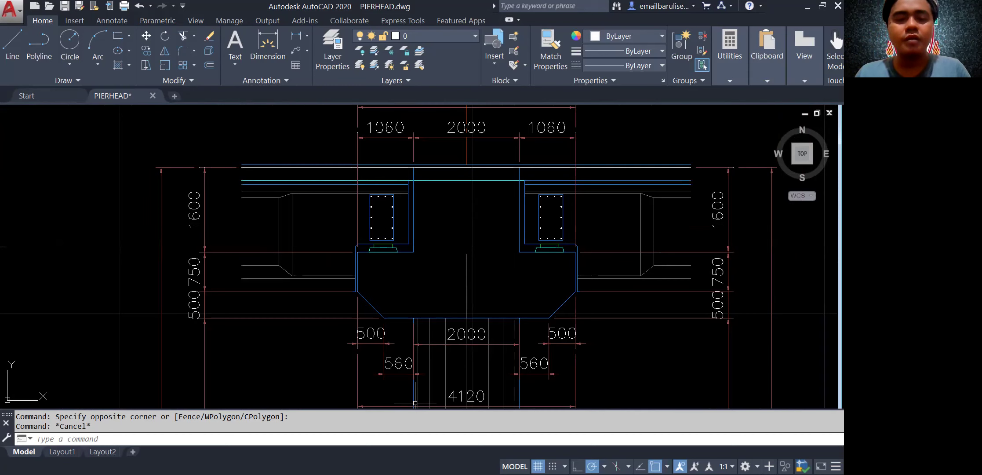
- Switch to MIDAS Civil and start a new material with Concrete as its design type
key(alt+Tab)
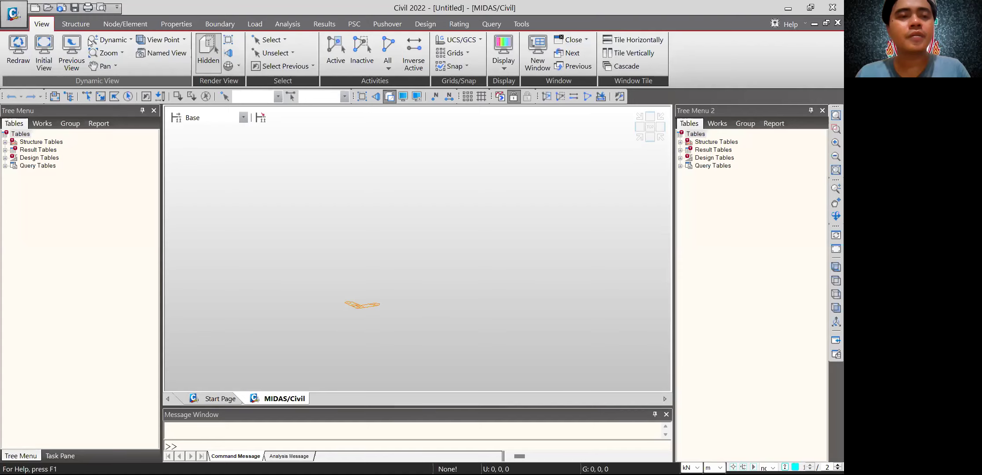
click(139, 24)
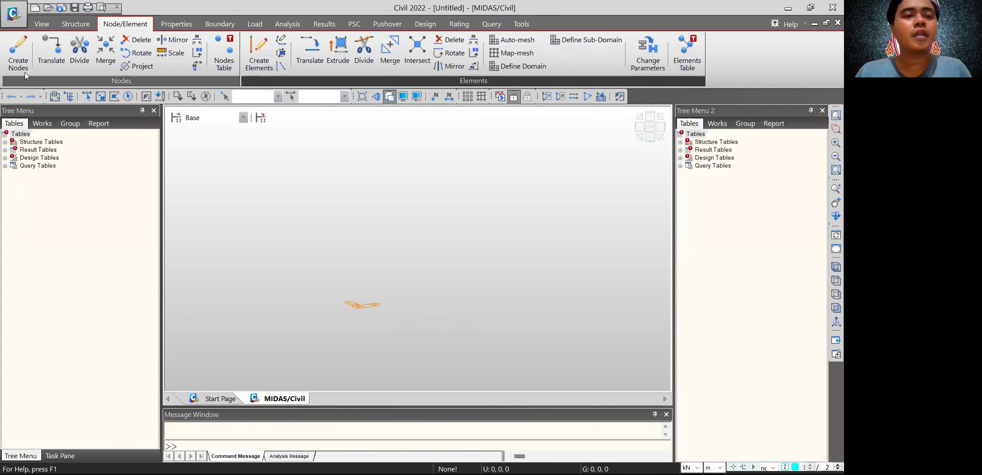
click(175, 24)
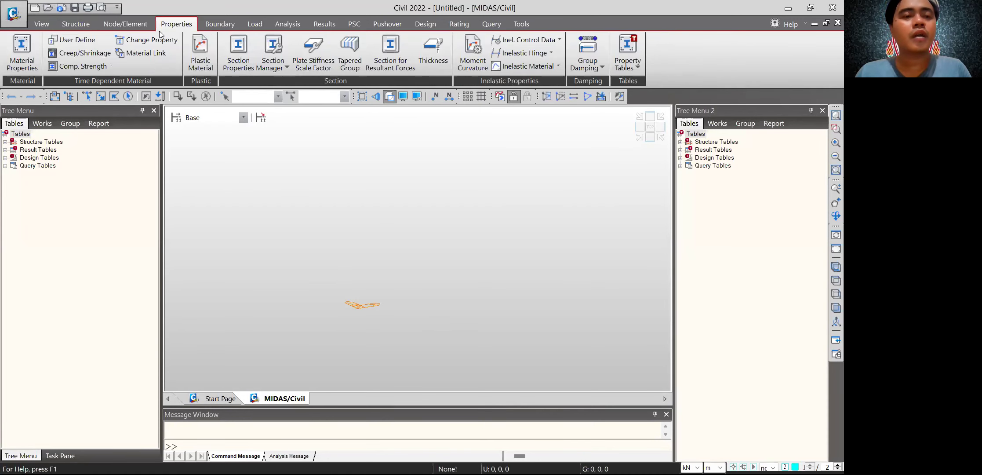
click(22, 50)
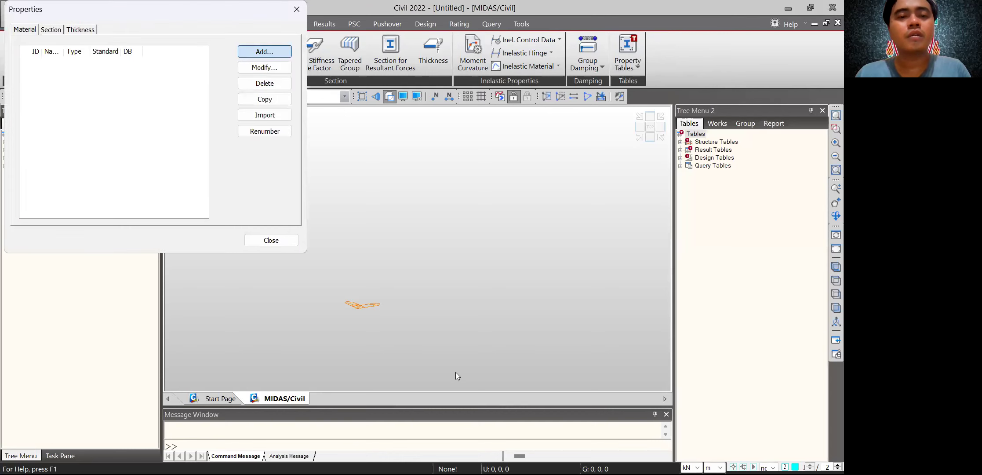
click(264, 51)
click(423, 77)
click(425, 96)
- Set the material to JIS-Civil(RC) concrete Fc30, name it fc' = 30 MPa, and save it
click(567, 140)
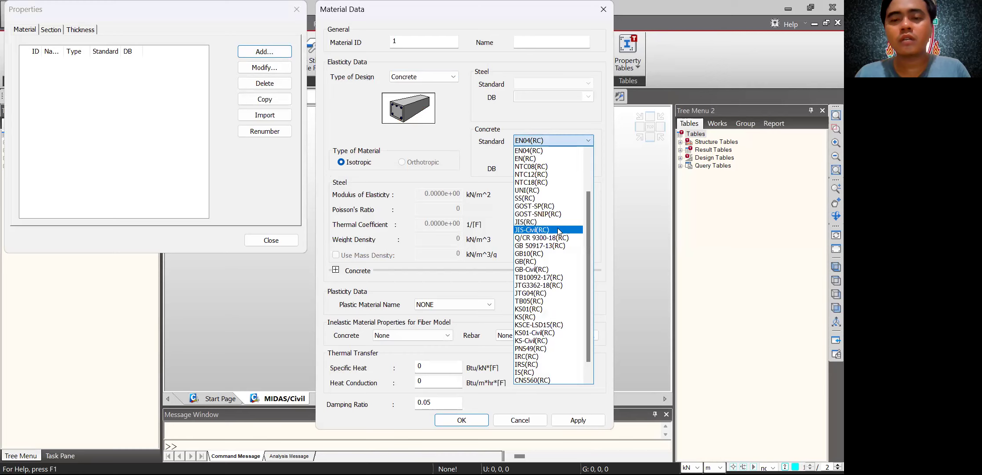
click(558, 228)
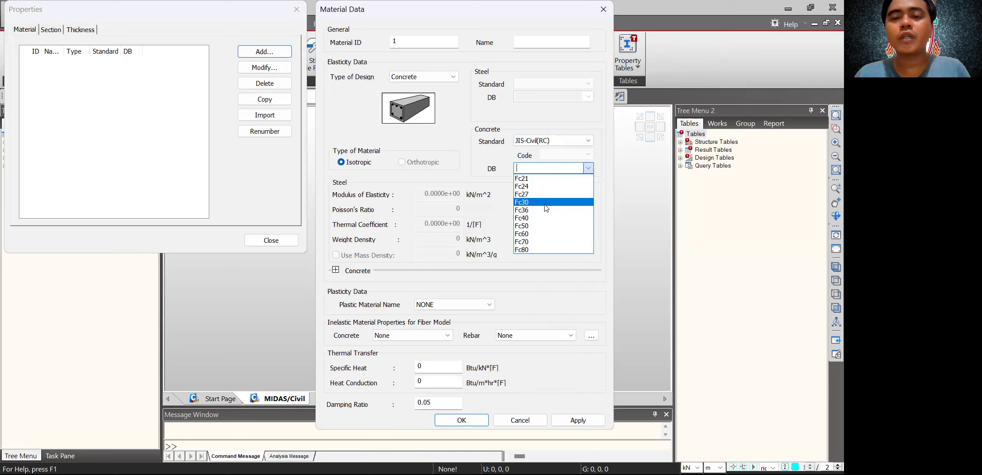
click(547, 202)
click(524, 41)
text(fc' = 30 MPa)
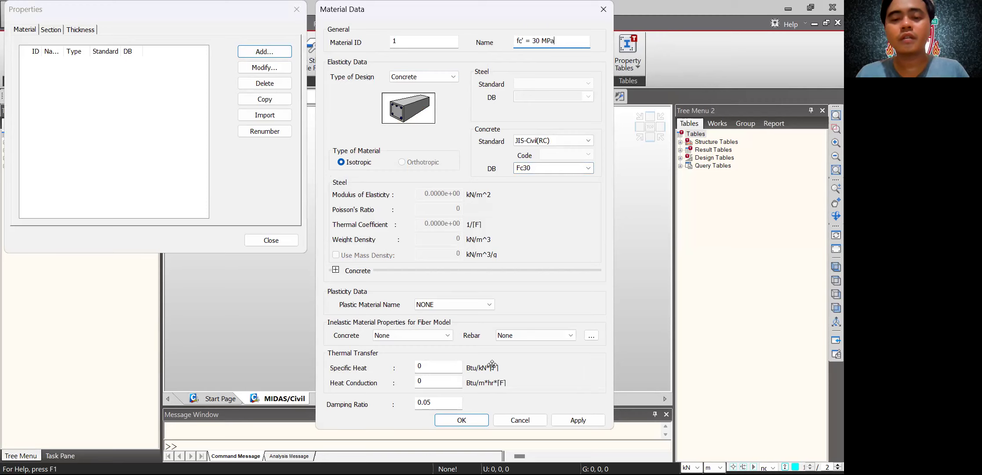
key(Return)
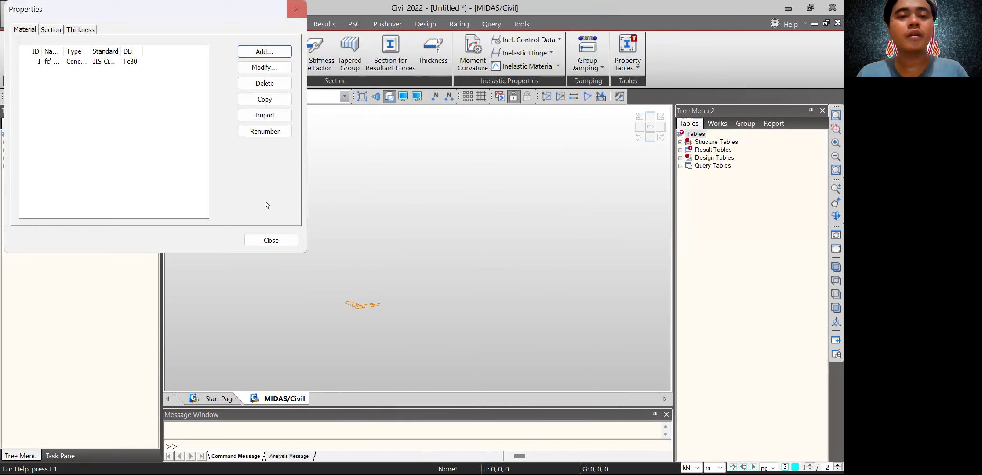
click(271, 240)
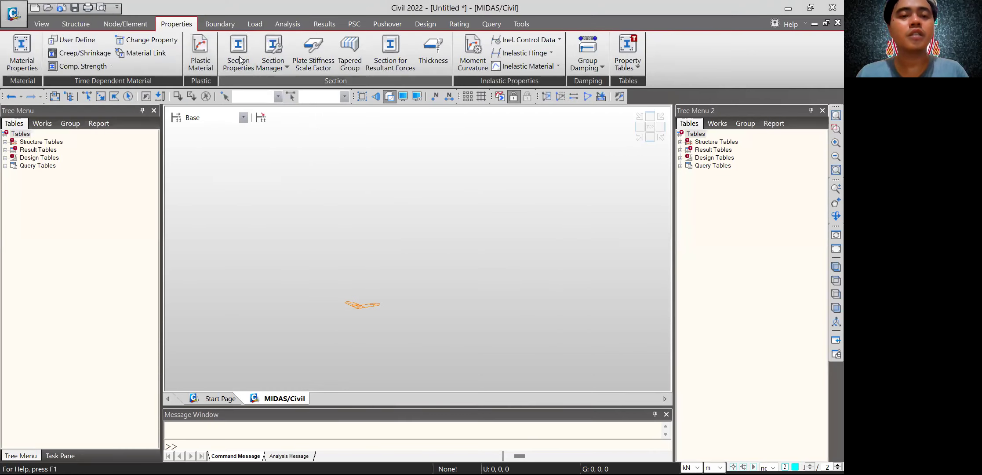
- Start adding a new cross-section in the section properties, moving its dialog clear for better visibility
click(240, 52)
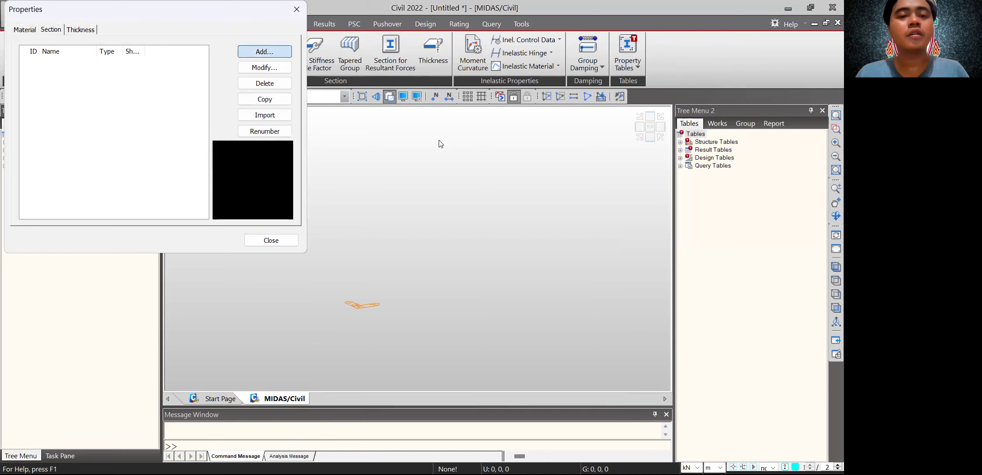
key(Return)
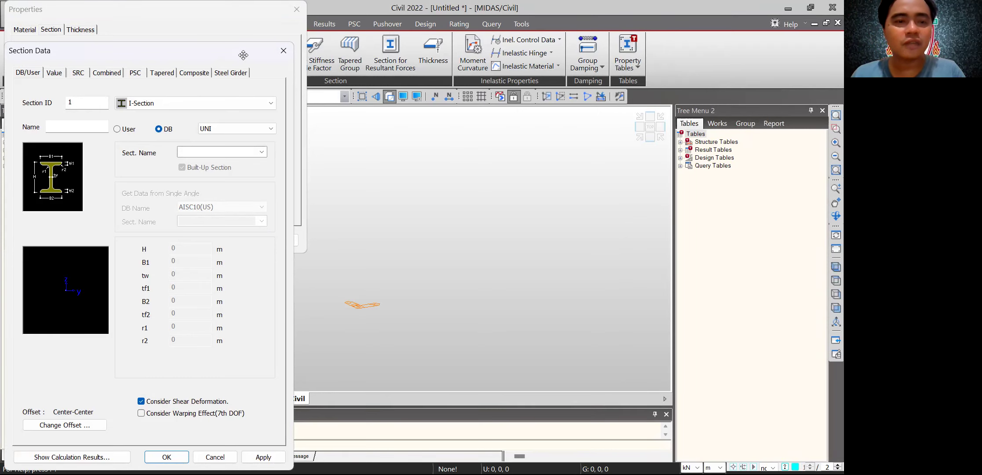
drag(243, 55, 359, 18)
click(164, 40)
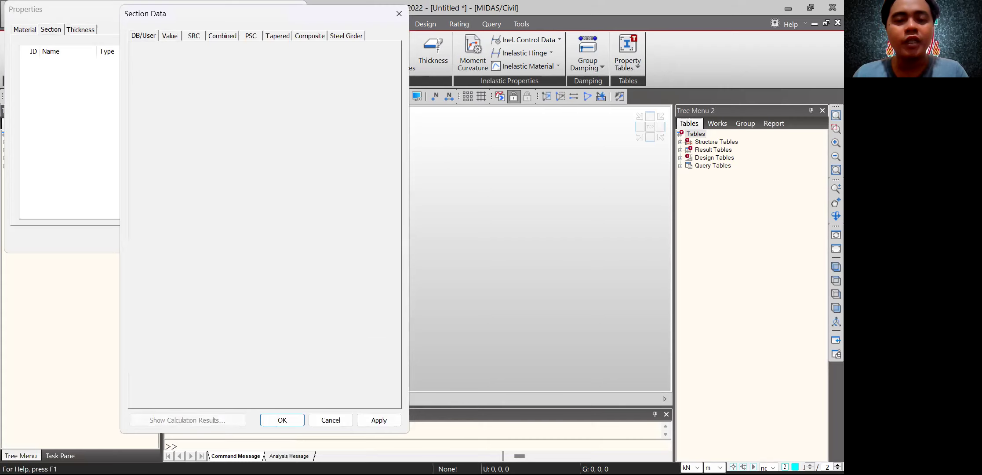
- Switch to AutoCAD to examine the pier head's section outline, and return to the section definition in MIDAS Civil
key(alt+Tab)
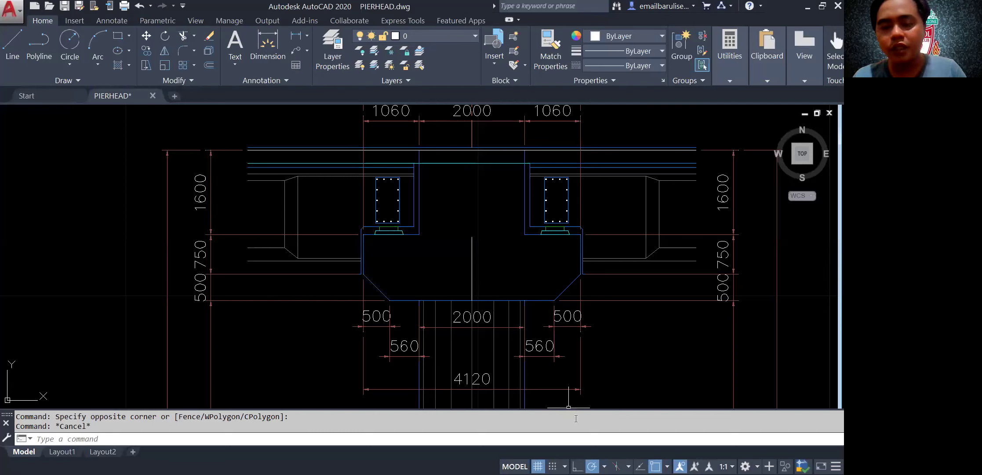
mouse_move(394, 302)
mouse_down()
mouse_move(364, 237)
mouse_move(426, 233)
mouse_move(426, 159)
mouse_move(506, 162)
mouse_move(536, 181)
mouse_move(533, 238)
mouse_move(574, 235)
mouse_move(573, 281)
mouse_move(550, 302)
mouse_move(383, 303)
mouse_up()
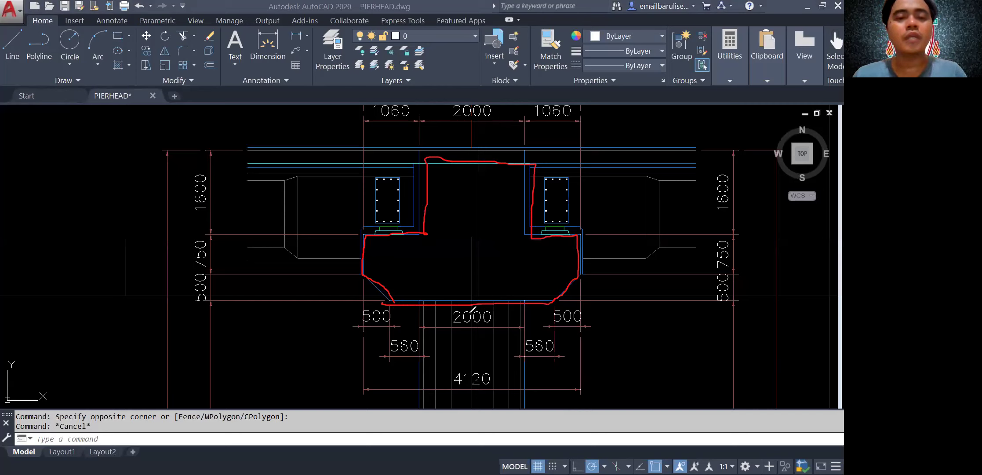
key(Escape)
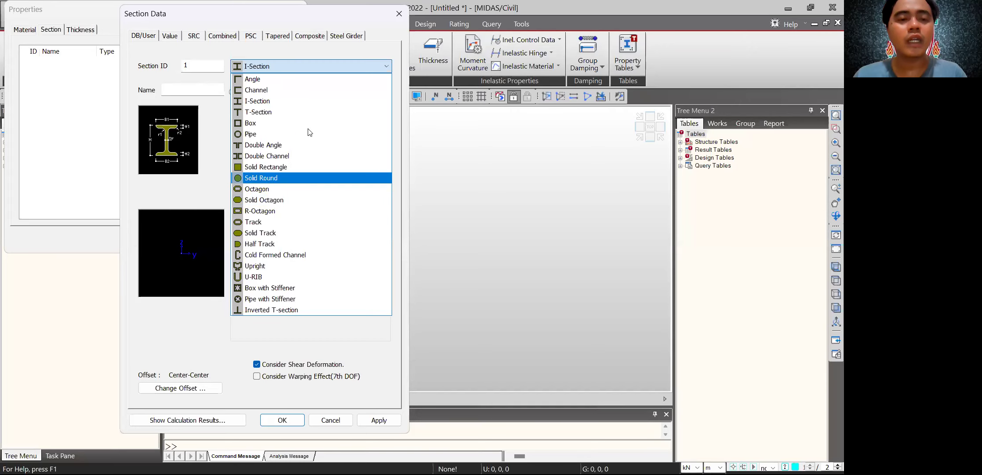
- Make the new section a value-based General Section
click(170, 36)
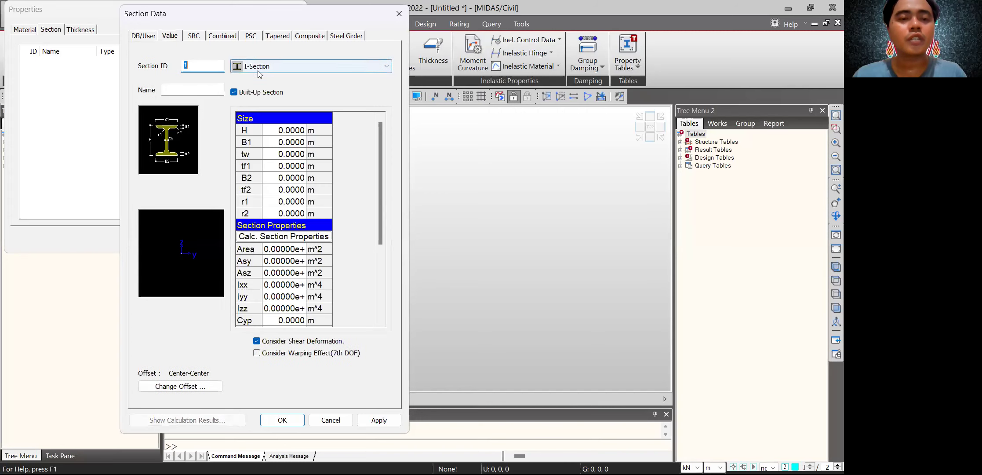
click(263, 67)
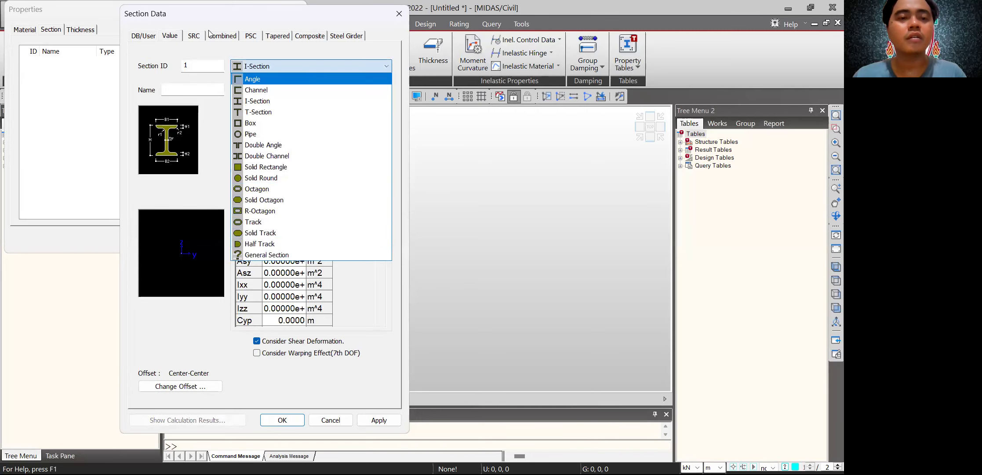
click(278, 259)
- Import Section-P1 from the file PH.sec, located in the folder above MIDAS, as the pier head section
click(209, 328)
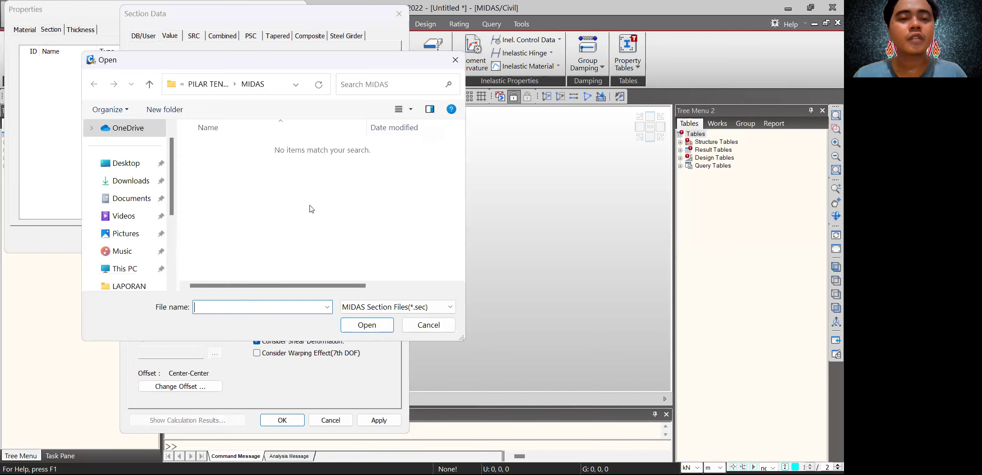
click(213, 84)
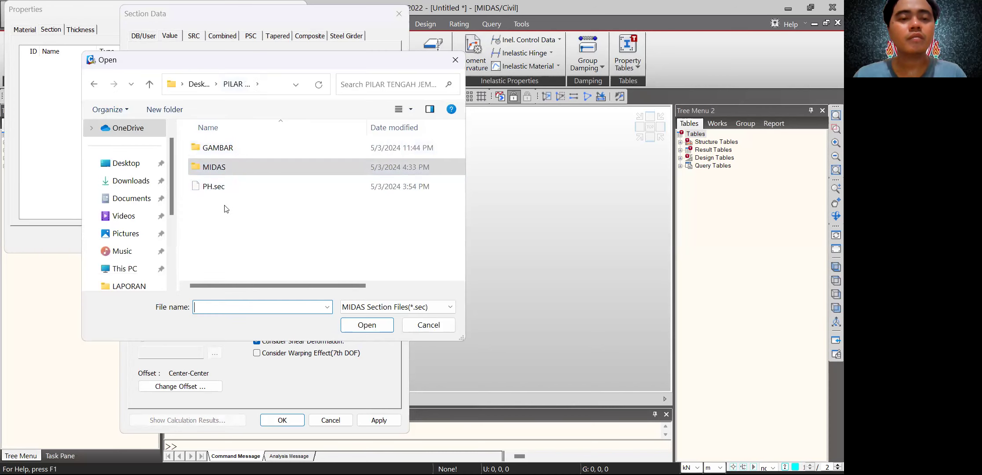
click(214, 188)
click(366, 328)
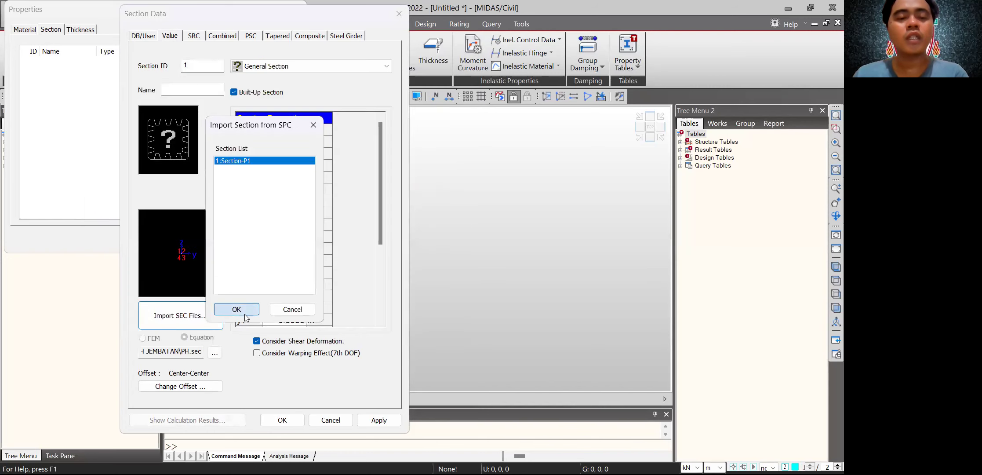
click(239, 311)
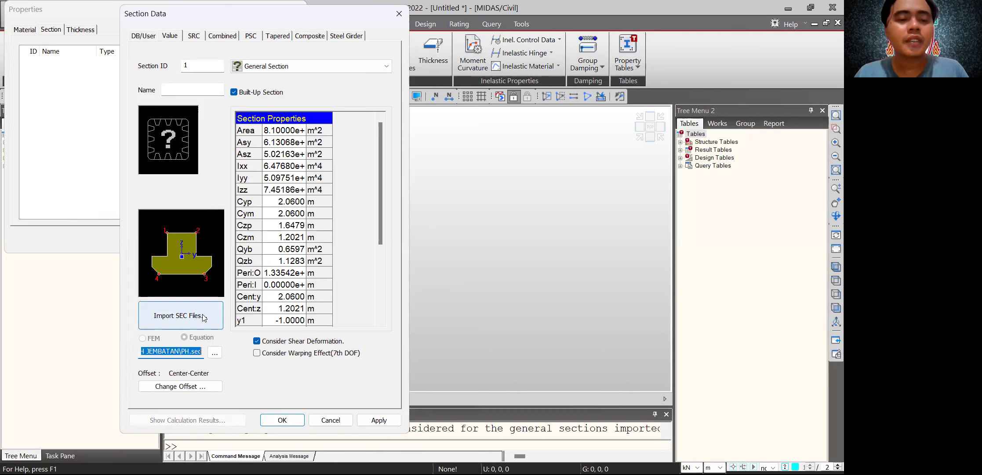
- Change the pier head section's offset to Center-Top
click(211, 391)
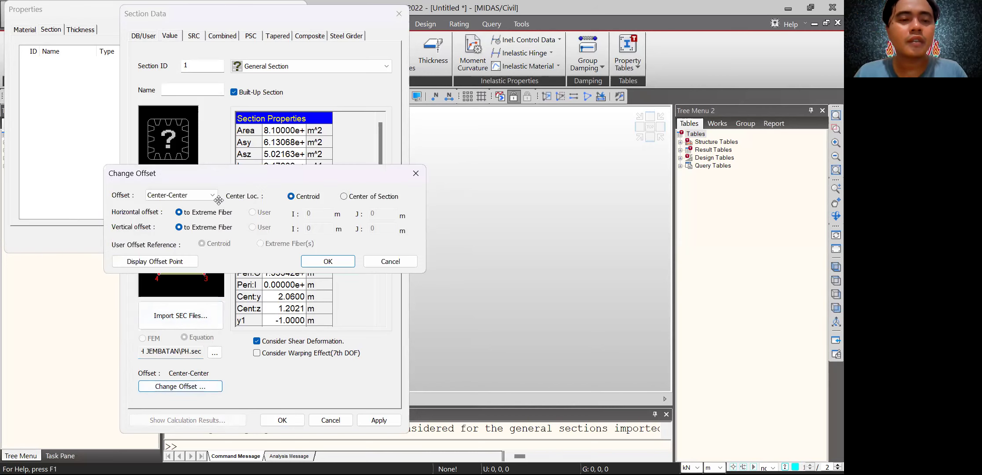
click(214, 196)
click(211, 214)
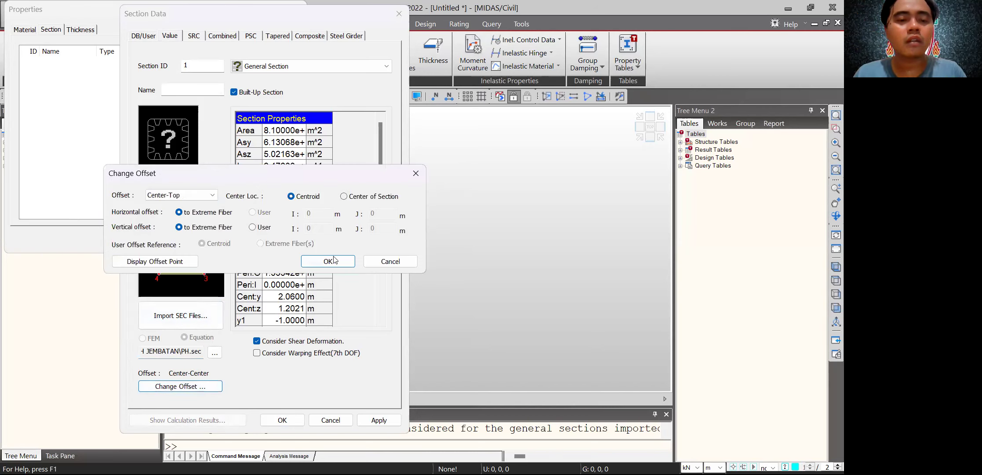
click(328, 261)
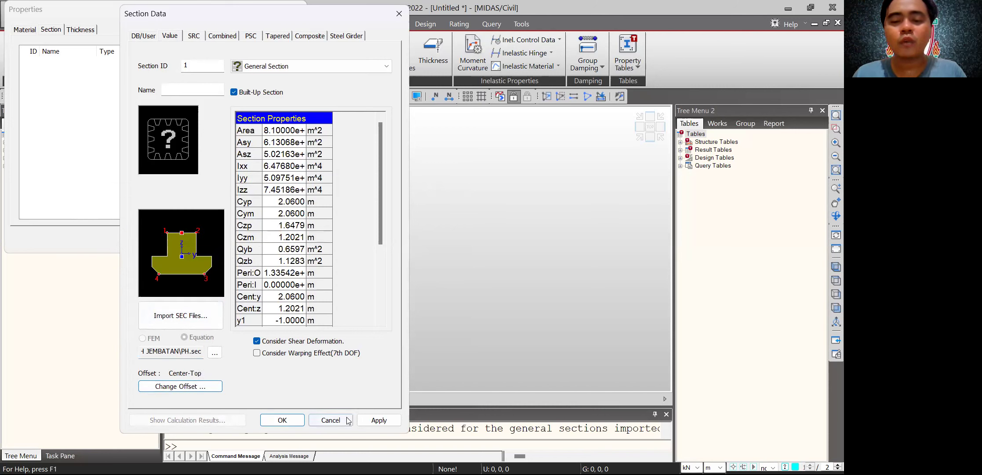
drag(171, 262, 184, 266)
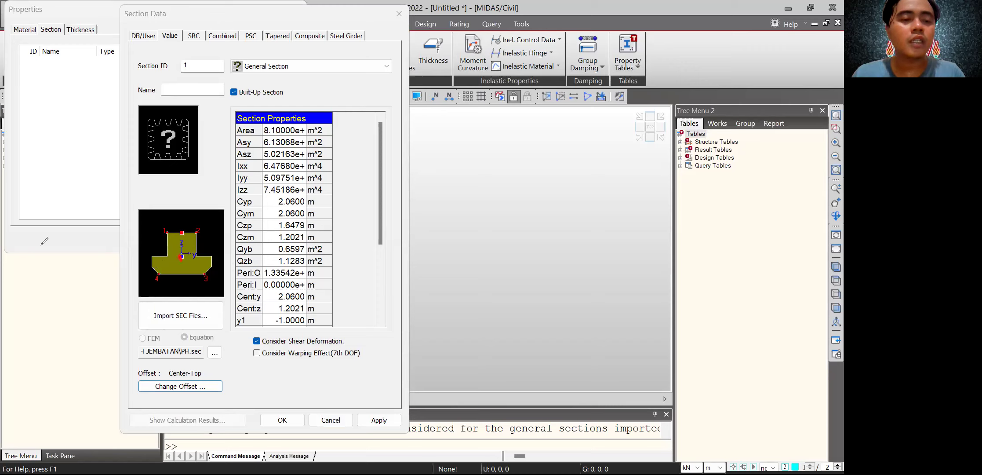
drag(190, 214, 181, 228)
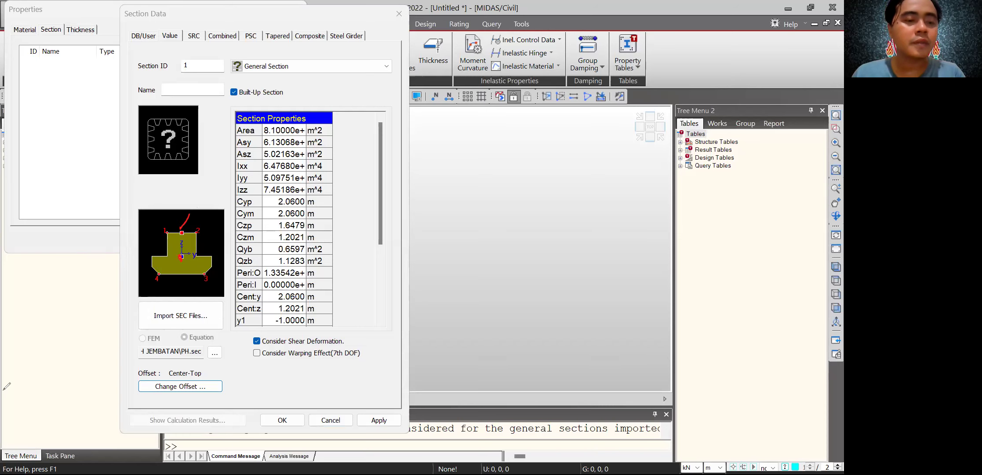
- Name the pier head section PH and save it
click(191, 85)
text(PH)
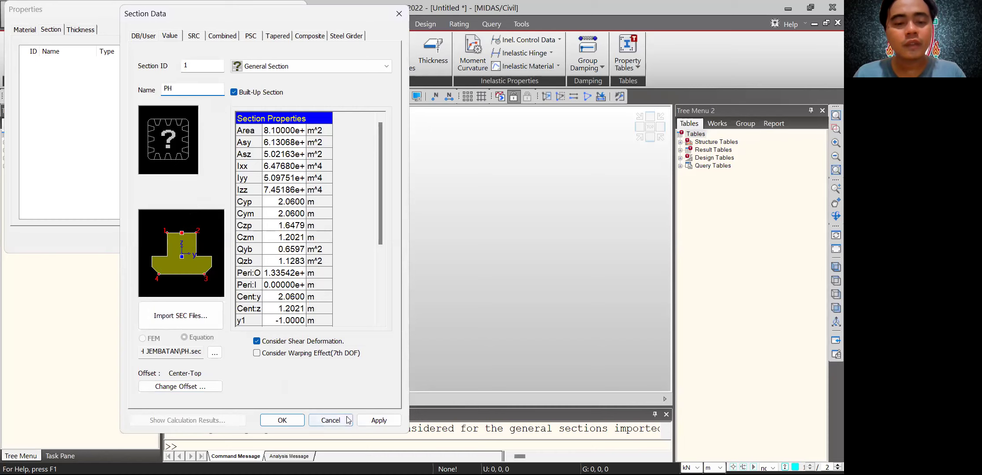
click(287, 419)
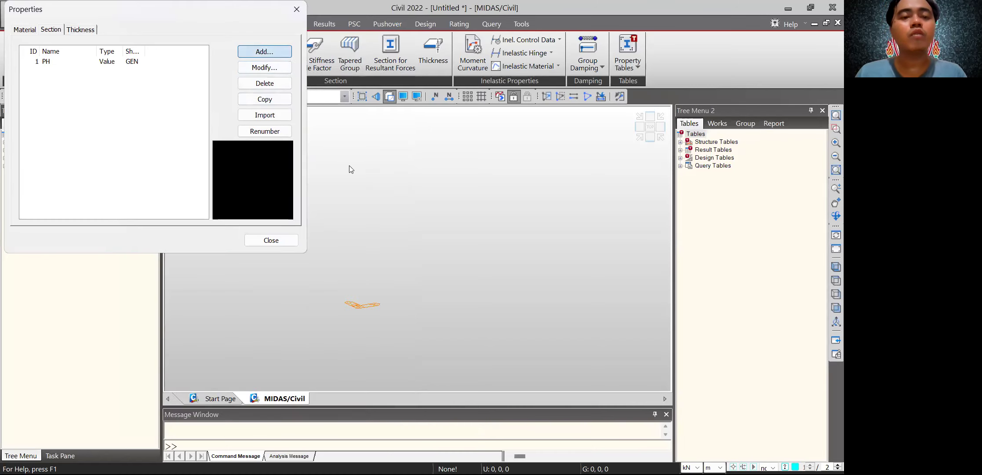
- Add a new user-defined section with the Solid Track shape for the pier column
key(Return)
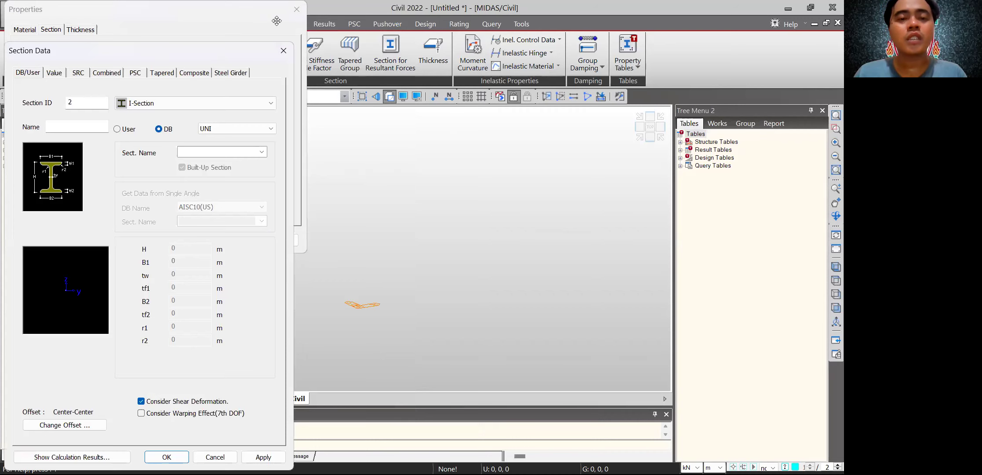
drag(84, 43, 275, 20)
click(309, 106)
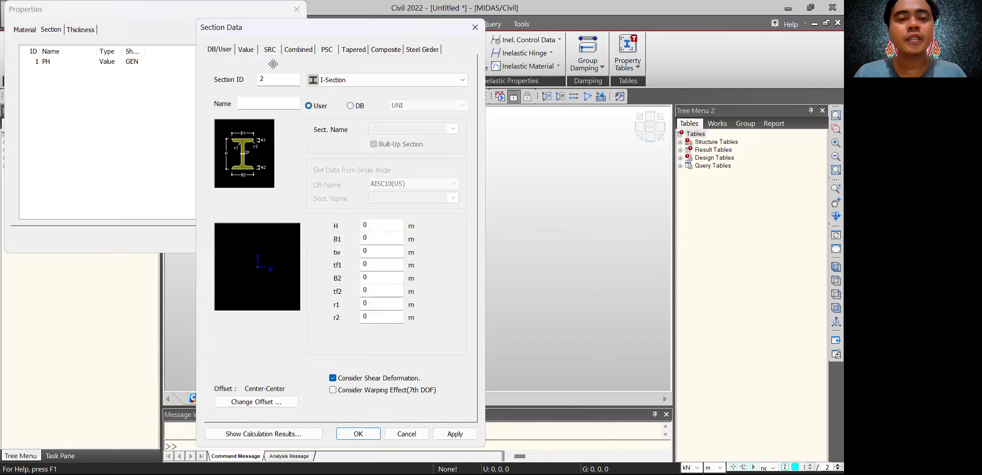
click(387, 79)
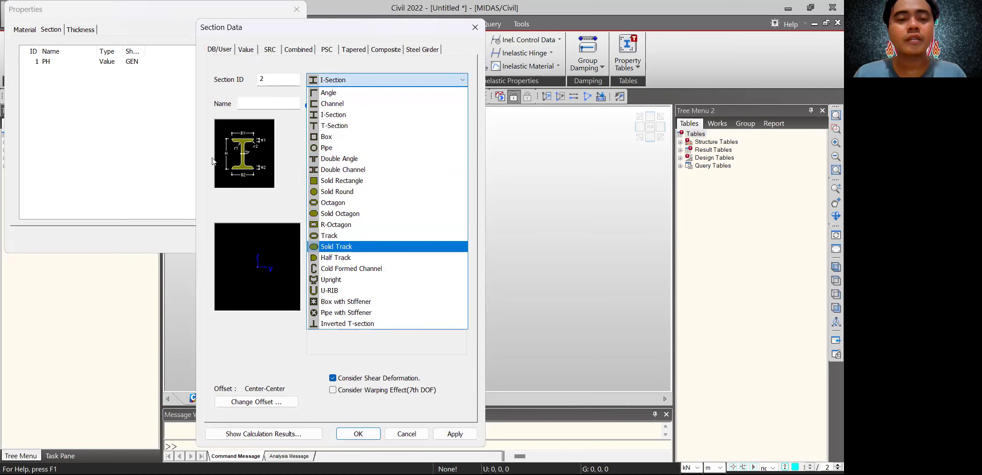
click(357, 248)
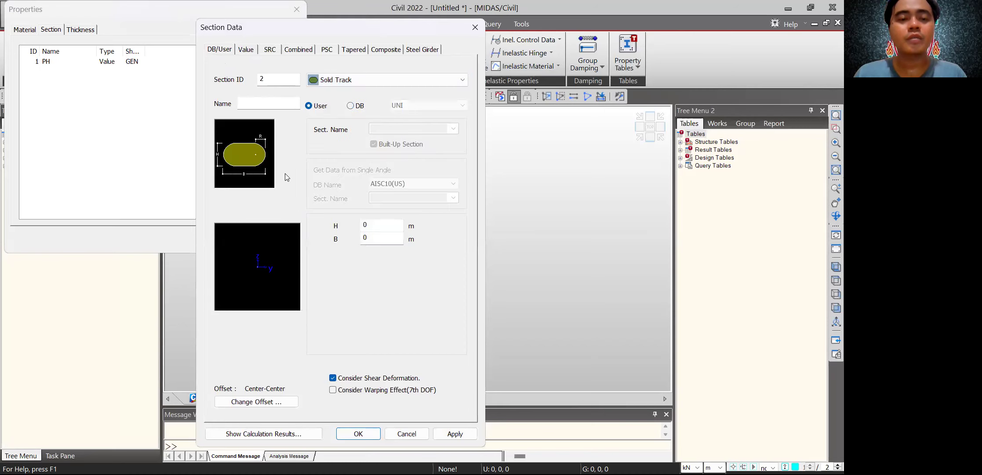
- Switch to AutoCAD to check the column's length and width on the POTONGAN 3 plan, and return to the section definition in MIDAS Civil
click(364, 421)
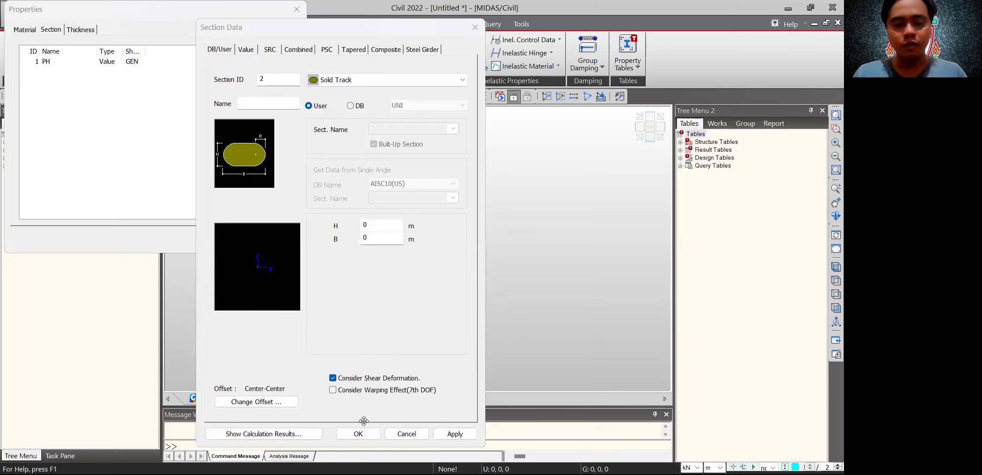
key(alt+Tab)
scroll(269, 279, up, 6)
middle_drag(409, 312, 439, 189)
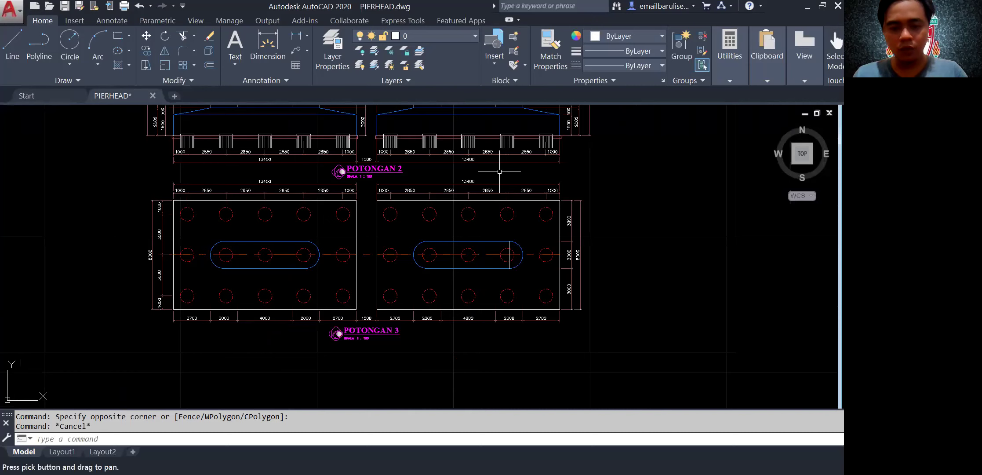
scroll(484, 221, up, 3)
text(L)
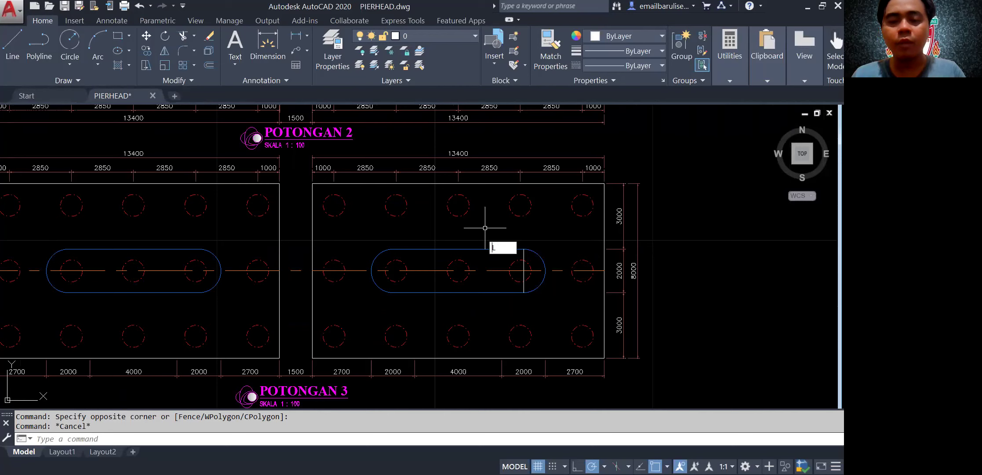
key(Return)
key(Return)
key(Escape)
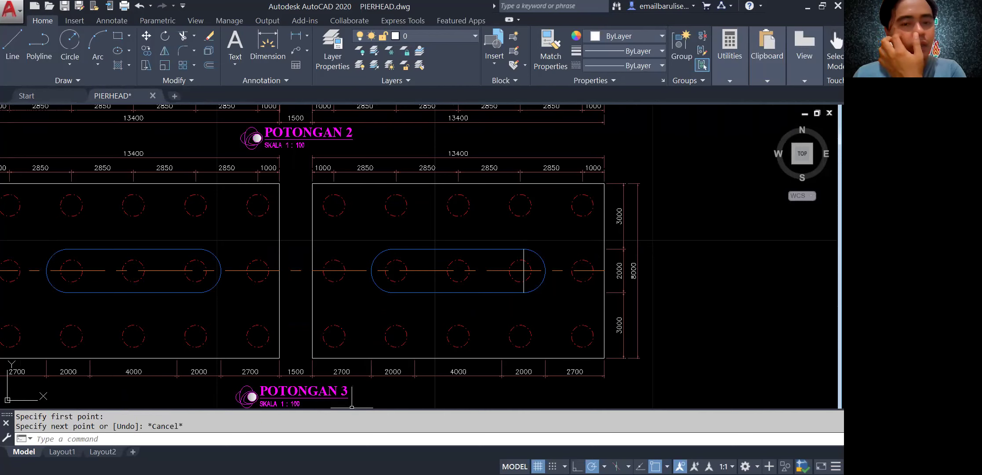
key(alt+Tab)
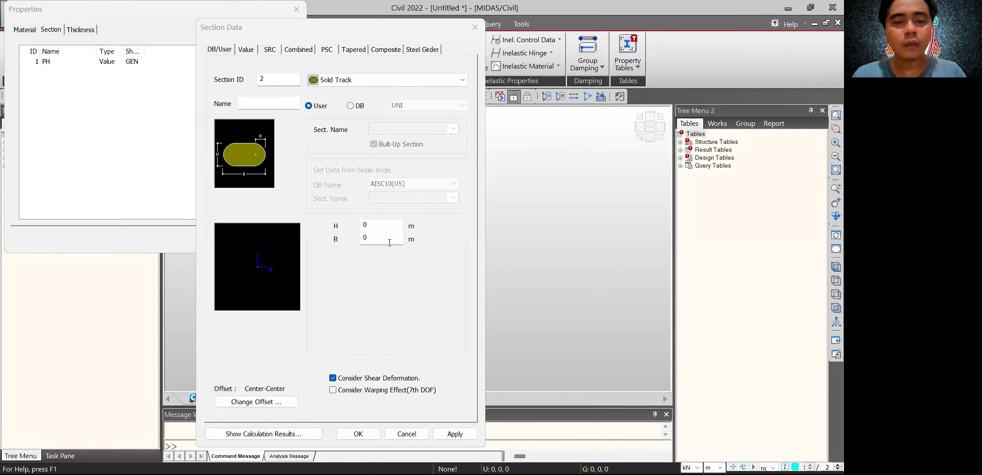
- Set the Solid Track section's H to 2 m and B to 8 m, checking the column width in the AutoCAD plan
double_click(390, 243)
text(8)
click(386, 224)
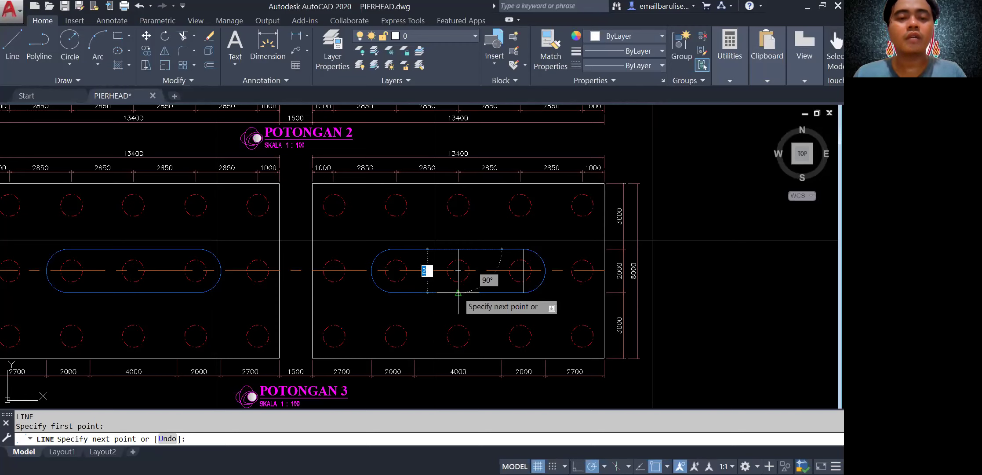
key(Escape)
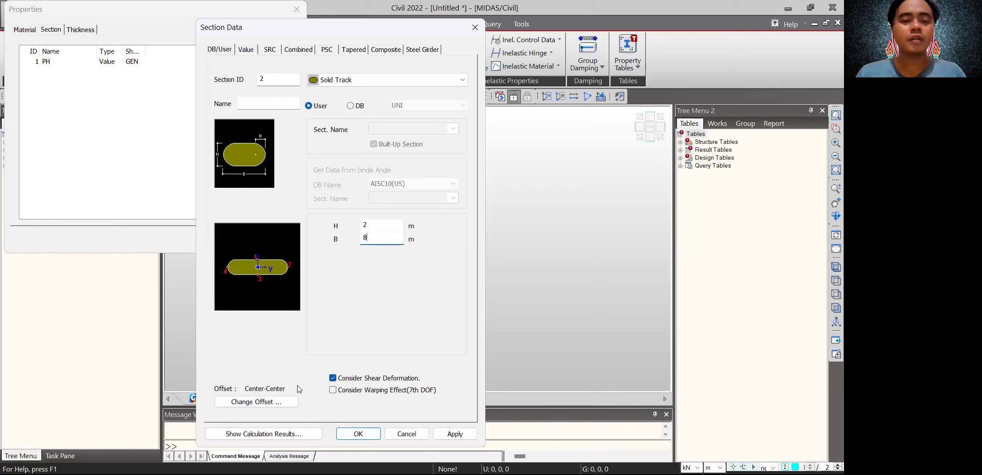
- Name the Solid Track section Kolom and save it
drag(343, 29, 366, 10)
click(302, 86)
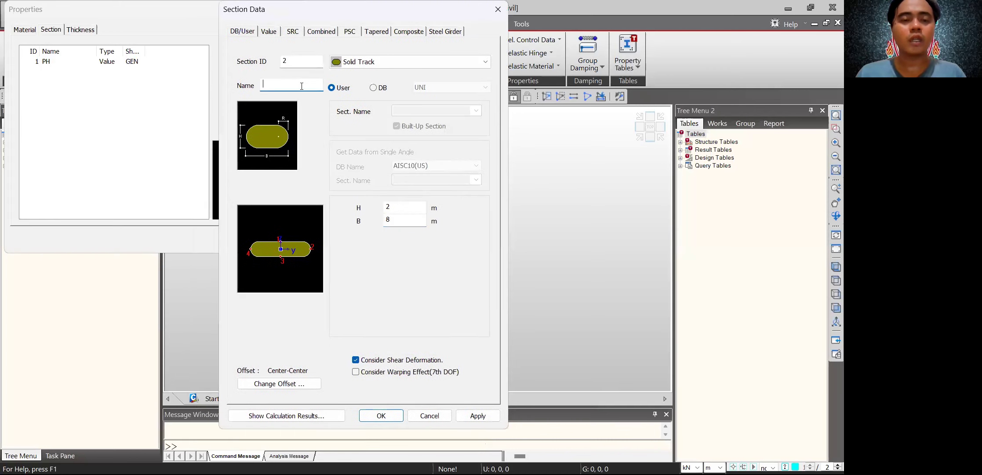
text(Kolom)
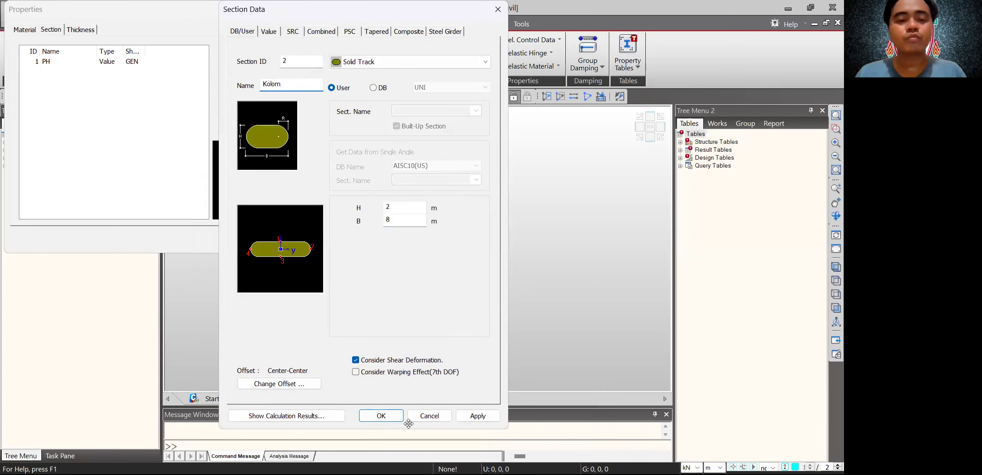
click(387, 416)
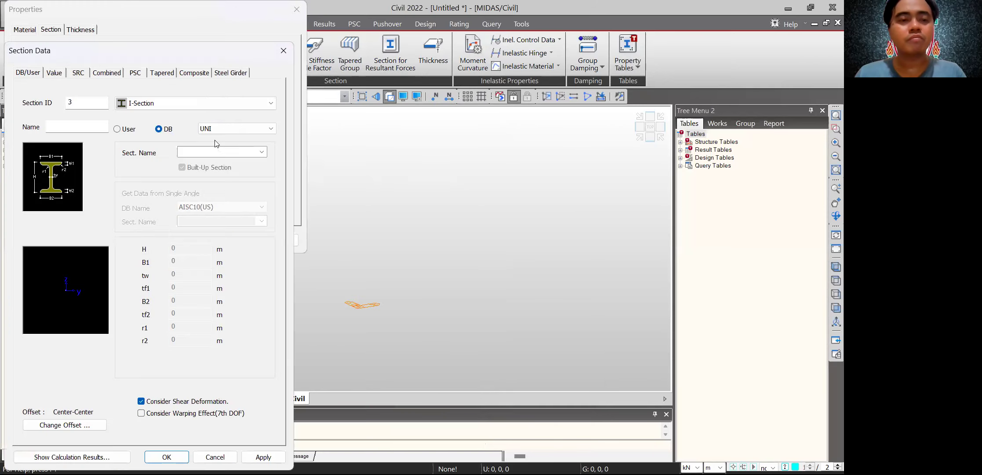
- Make the next new section a user-defined Solid Rectangle for the pile cap
drag(198, 51, 383, 10)
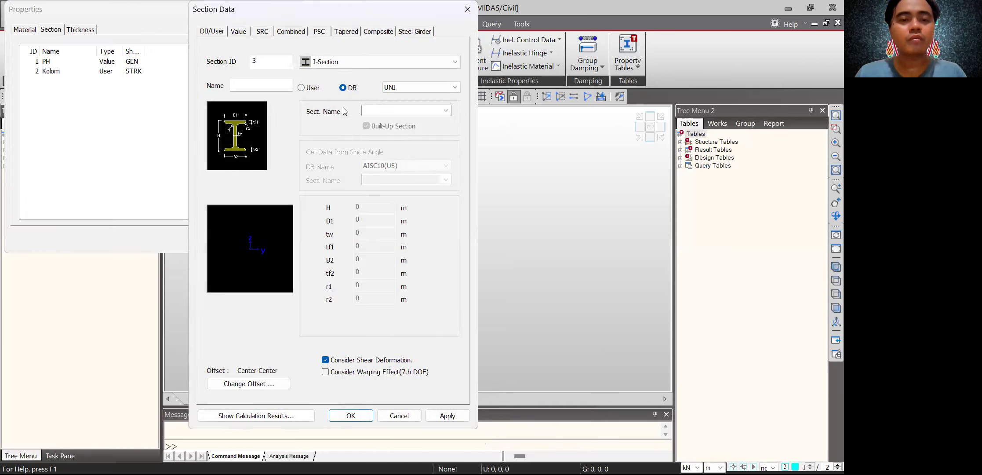
click(350, 61)
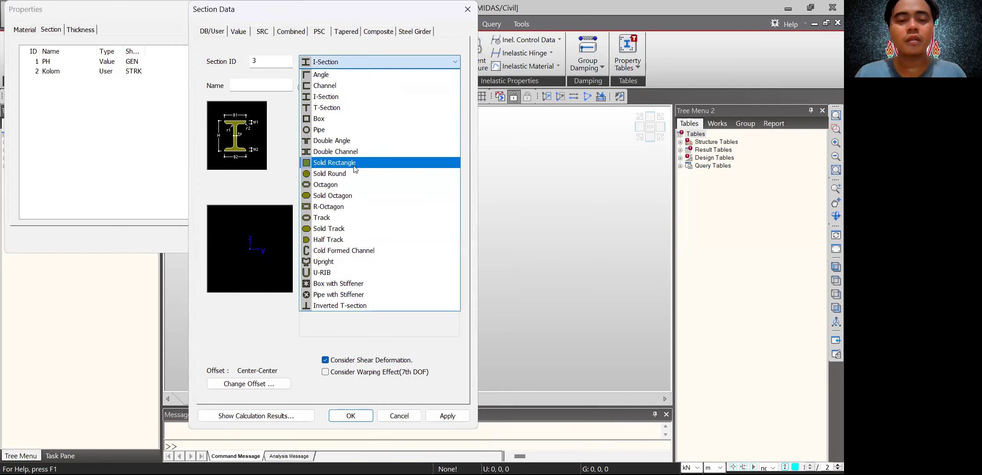
click(356, 163)
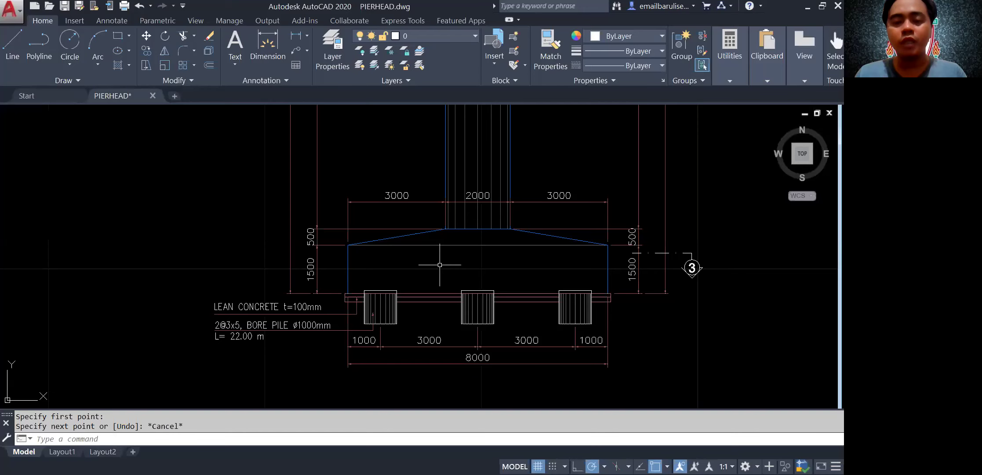
- Examine the pile cap's rectangular and sloped parts and its plan dimensions in the AutoCAD drawing, and return to the section definition in MIDAS Civil
scroll(439, 262, up, 3)
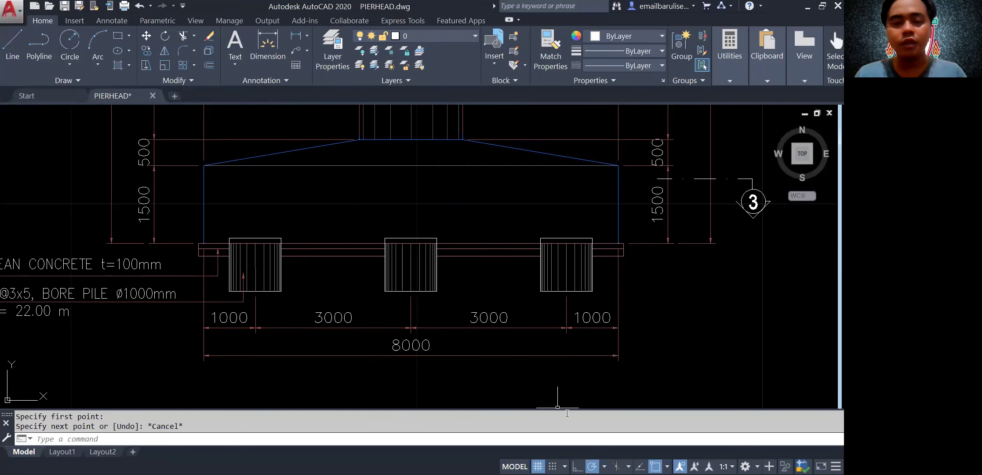
mouse_move(311, 245)
mouse_down()
mouse_move(622, 228)
mouse_move(625, 181)
mouse_move(587, 159)
mouse_move(203, 163)
mouse_move(198, 245)
mouse_up()
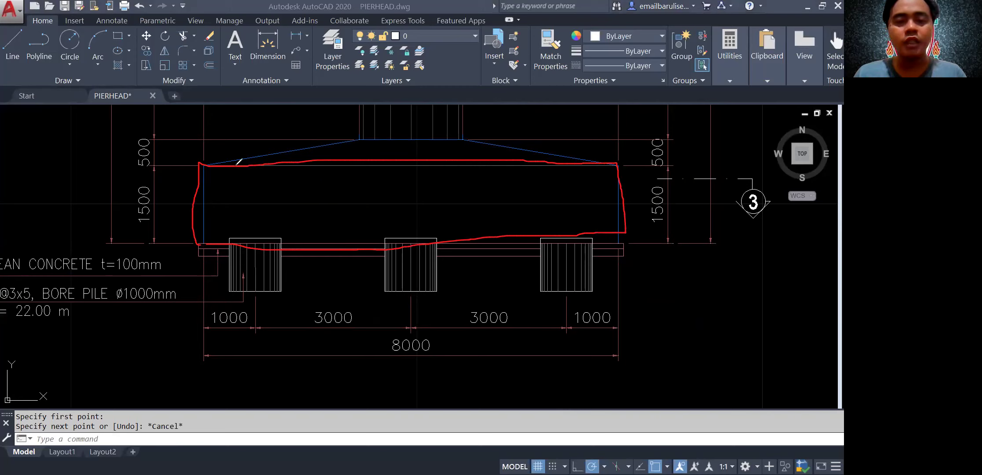
mouse_move(304, 152)
mouse_down()
mouse_move(478, 136)
mouse_move(548, 163)
mouse_move(602, 159)
mouse_up()
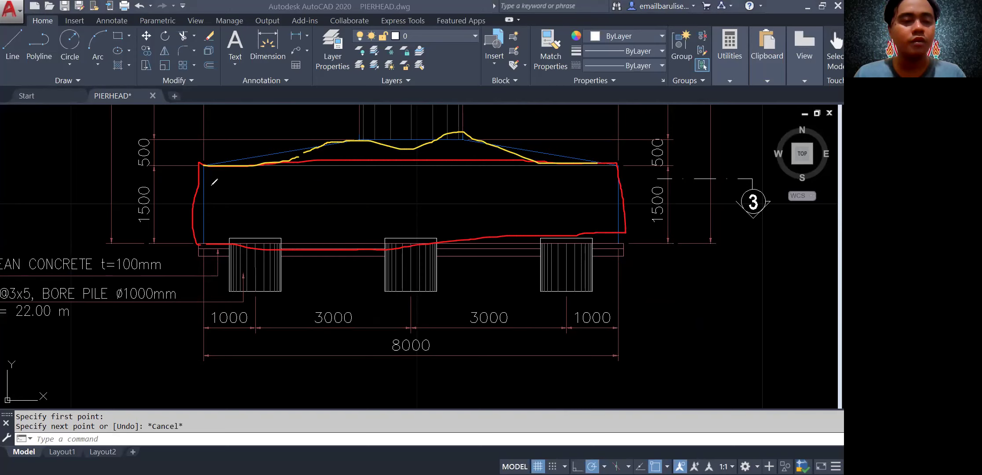
click(86, 310)
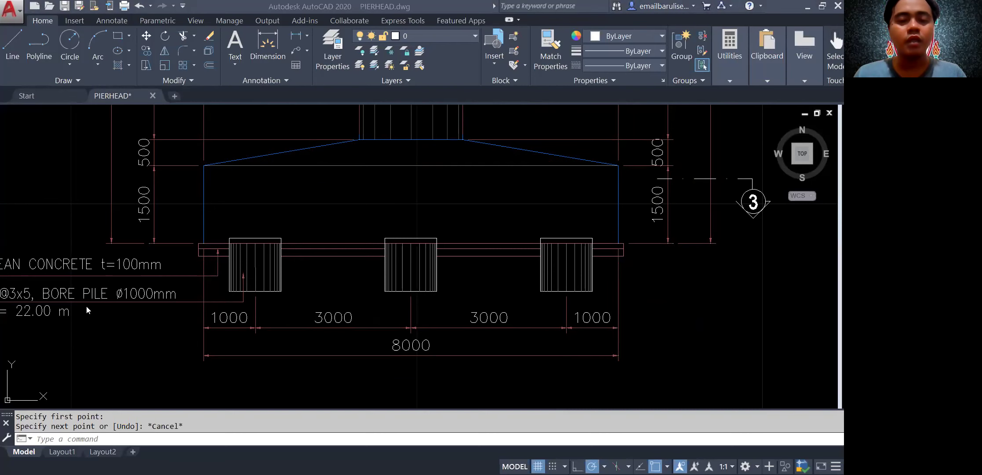
scroll(395, 281, down, 3)
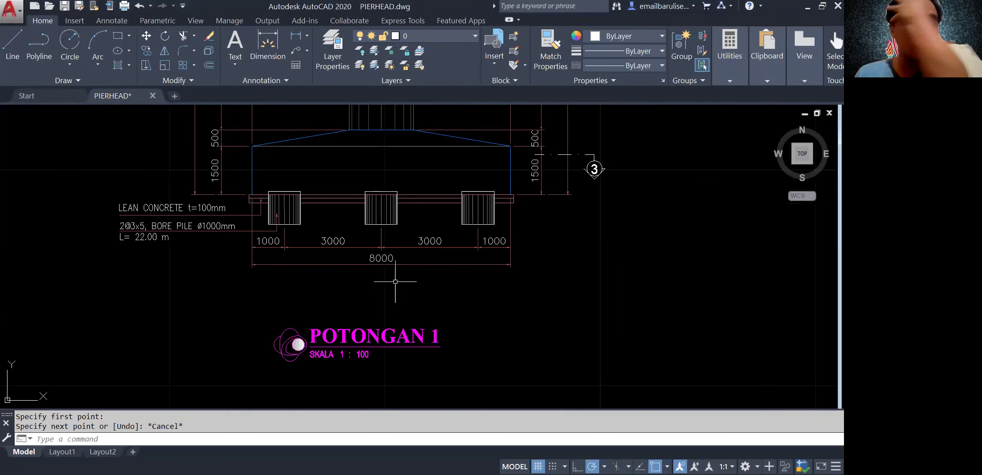
scroll(395, 282, down, 5)
middle_drag(204, 279, 508, 294)
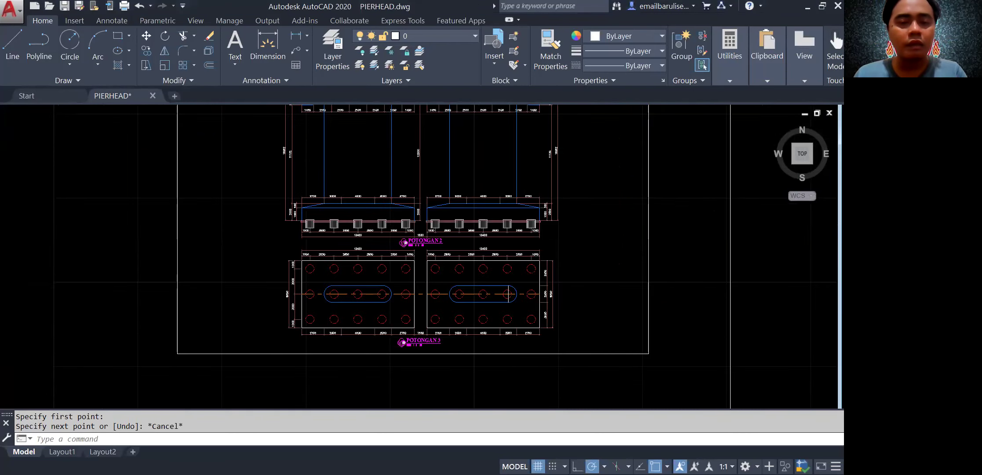
scroll(484, 240, up, 4)
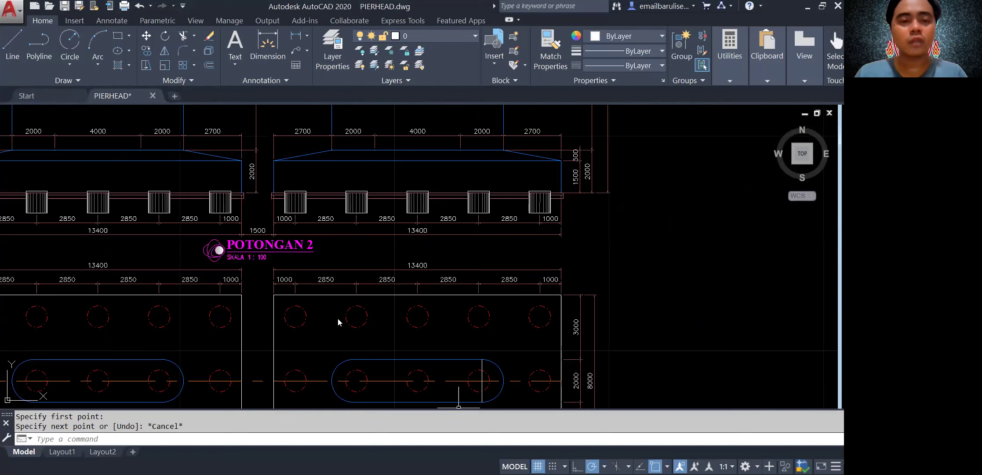
key(alt+Tab)
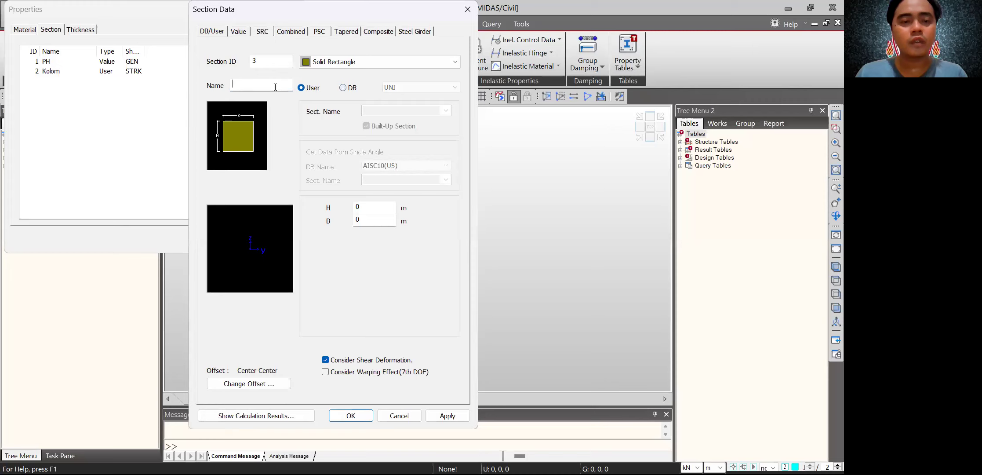
- Name the Solid Rectangle section PC, set H to 8 m and B to 13.4 m, and apply it
text(PV)
key(Tab)
text(8)
key(Tab)
text(13.4)
click(461, 420)
- Set up a user-defined tapered section with the Solid Rectangle shape and name it PC Tap
click(354, 38)
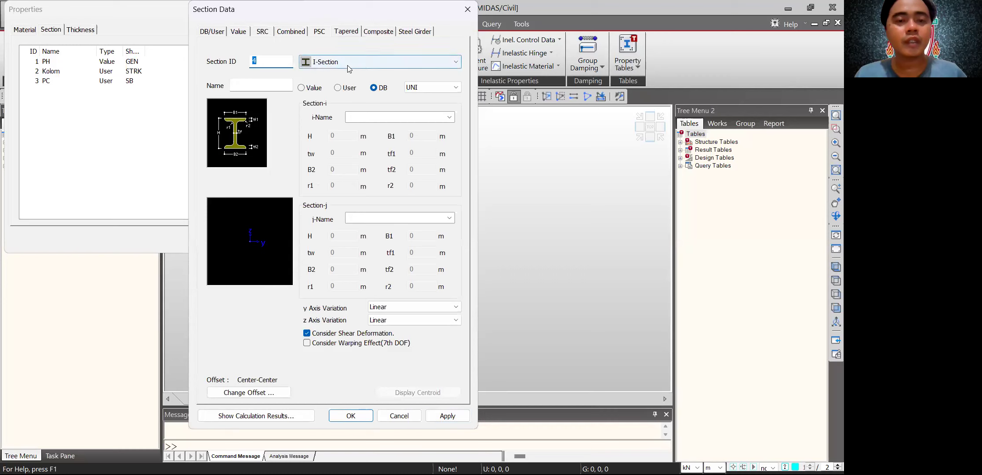
click(349, 69)
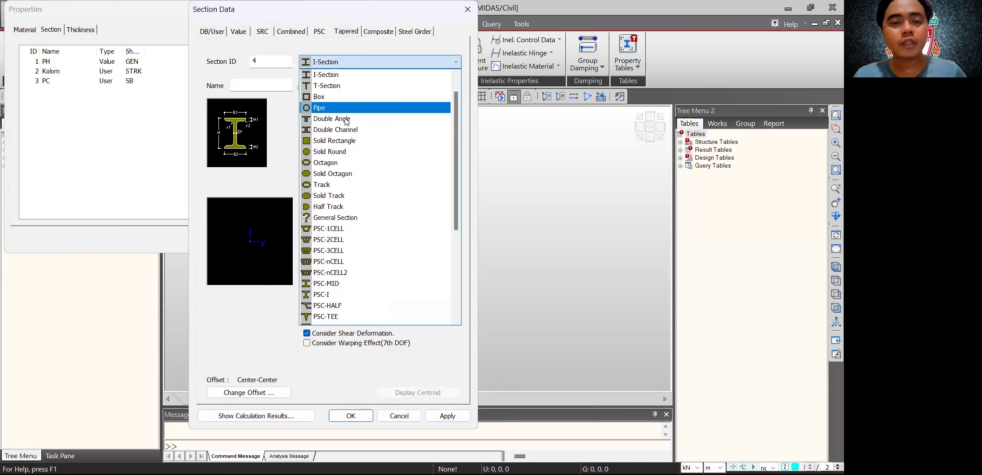
click(346, 141)
click(338, 88)
click(279, 87)
text(PC Tap)
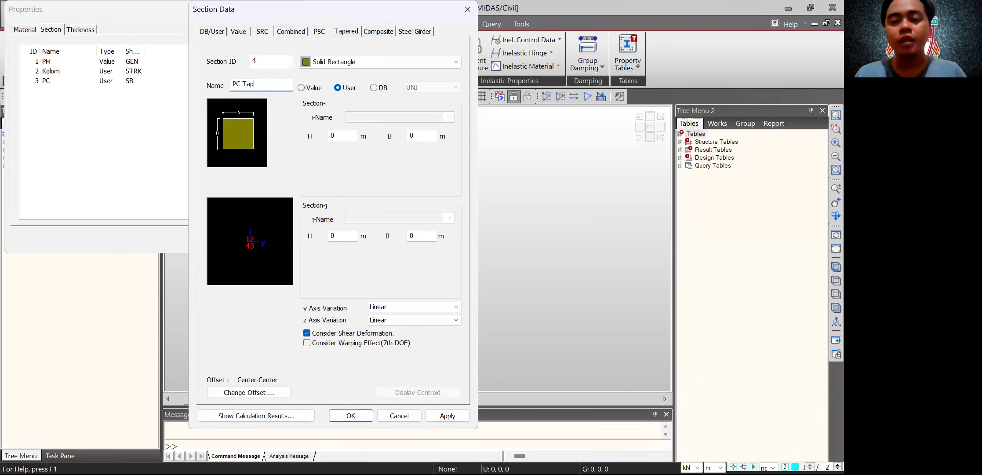
- Switch to AutoCAD to check the pile cap's overall dimensions, and return to the tapered section in MIDAS Civil
key(alt+Tab)
scroll(593, 373, down, 2)
scroll(312, 309, down, 2)
middle_drag(311, 309, 750, 283)
middle_drag(354, 310, 489, 318)
scroll(283, 241, up, 6)
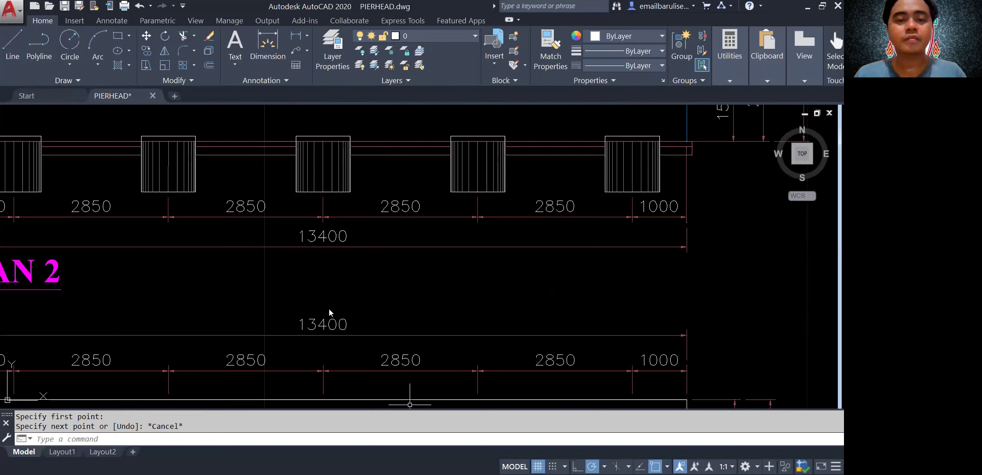
key(alt+Tab)
- Set the tapered section's i-end to H 8 m and B 13.4 m
text(8)
key(Tab)
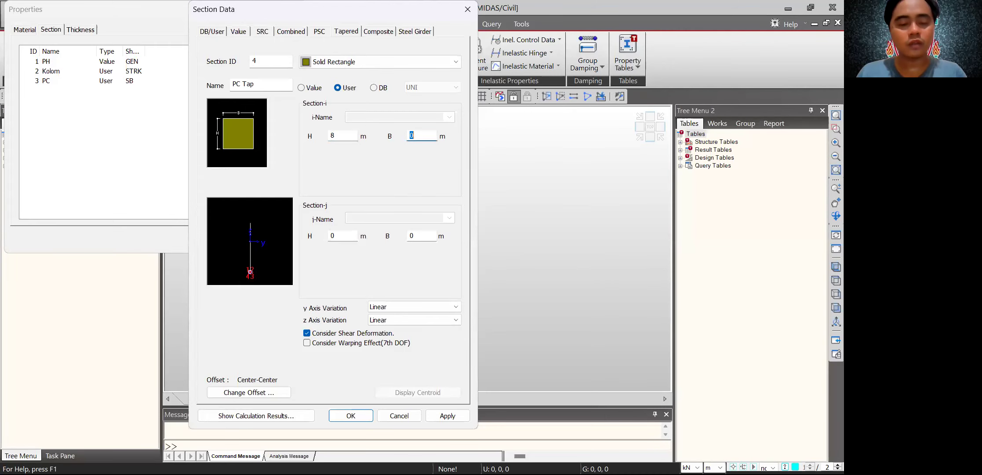
text(13.4)
key(Tab)
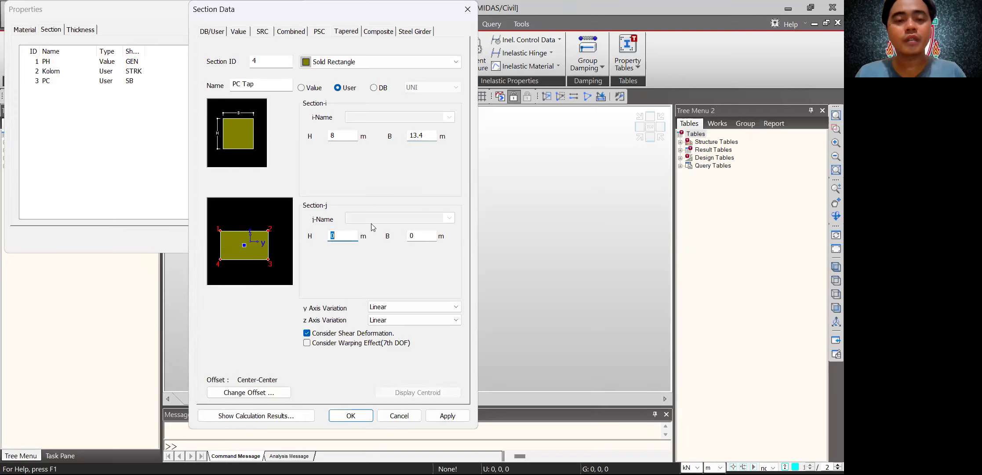
- Switch to the AutoCAD drawing and examine the dimensions of the pile cap's tapered top in both elevations
key(alt+Tab)
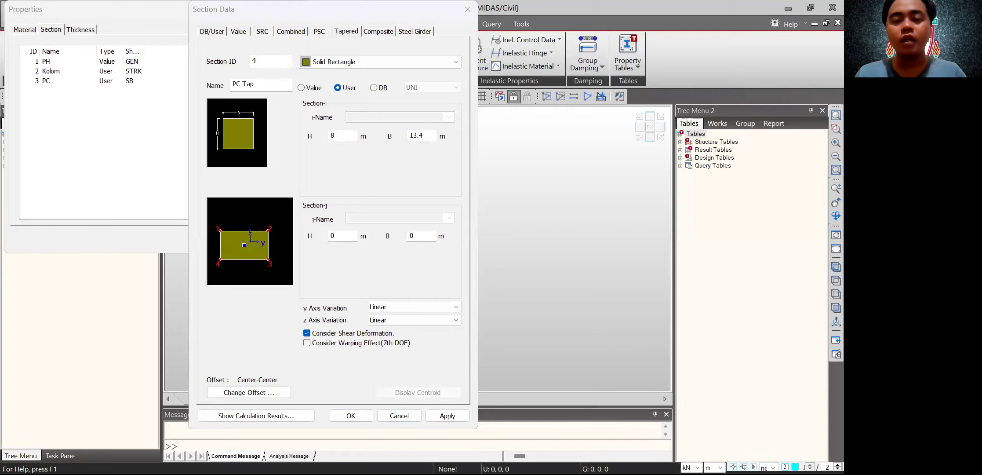
scroll(514, 274, up, 8)
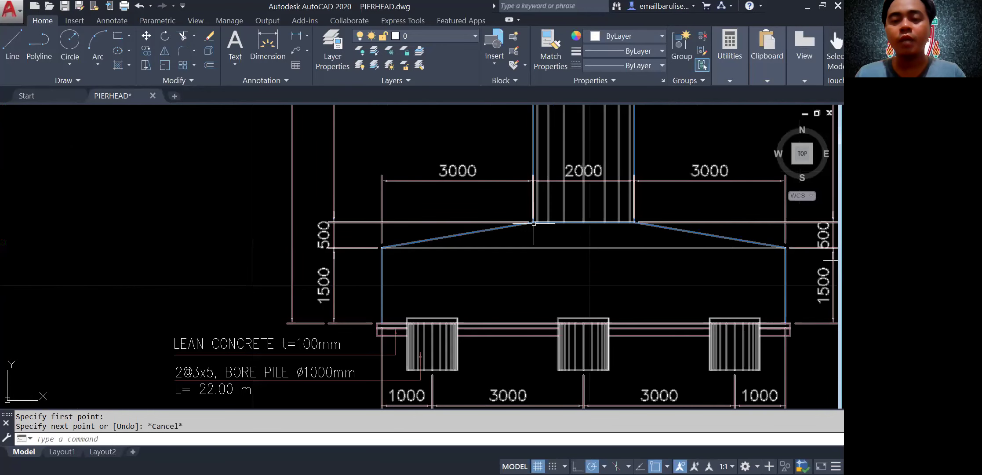
scroll(647, 231, down, 10)
mouse_move(169, 187)
middle_down()
mouse_move(425, 182)
mouse_move(409, 246)
middle_up()
scroll(418, 176, up, 8)
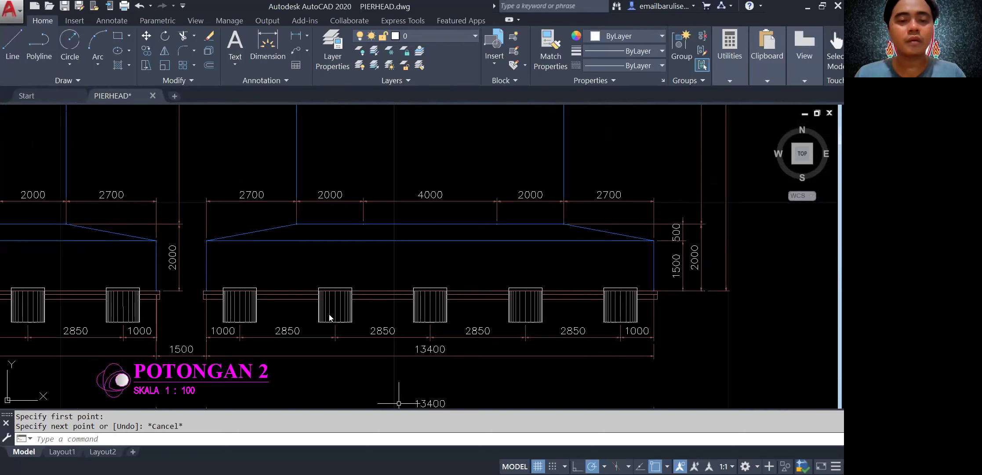
- Return to MIDAS Civil, set B to 8 m at the tapered section's j-end, and save the section
key(alt+Tab)
text(8)
click(350, 238)
click(351, 414)
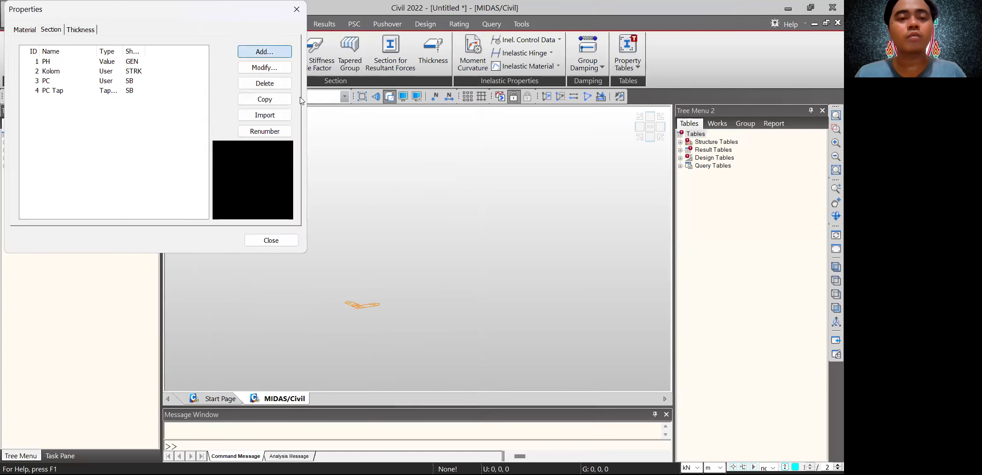
- Create a user-defined Solid Round section named BP with a diameter of 1 m, and finish defining sections
key(Return)
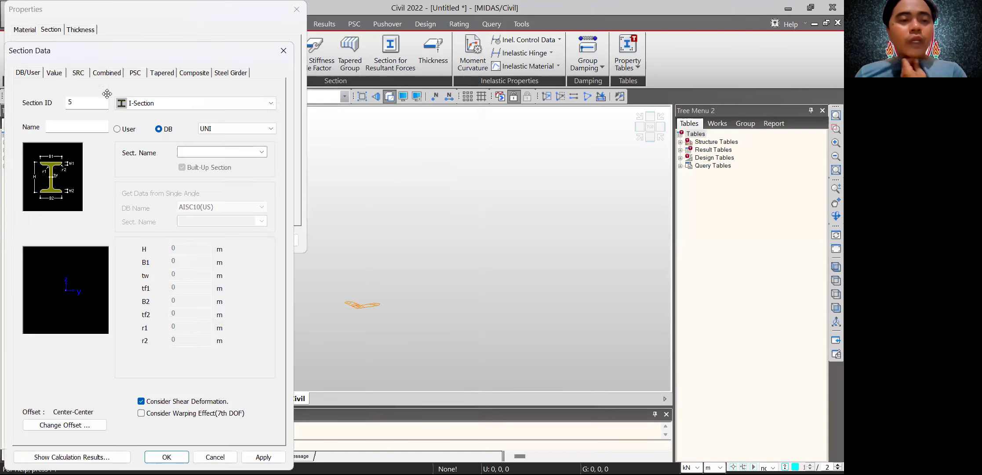
click(154, 103)
click(163, 220)
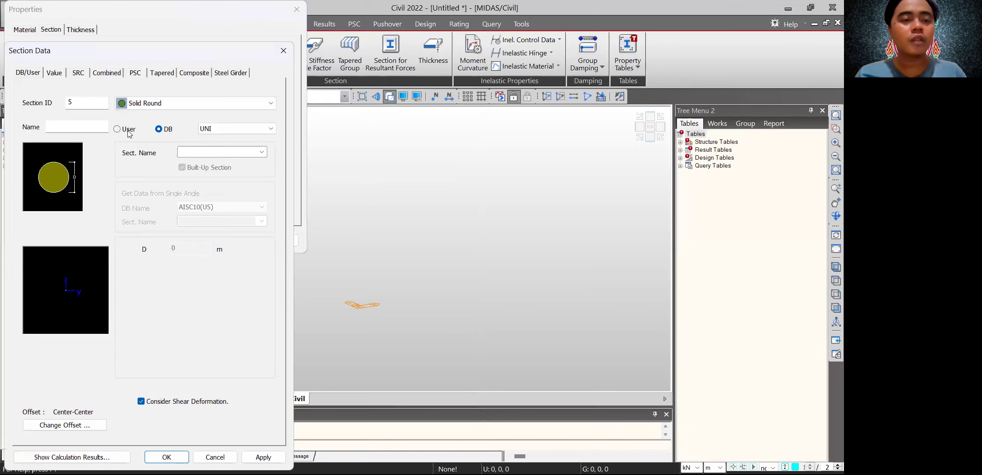
click(59, 125)
text(BP)
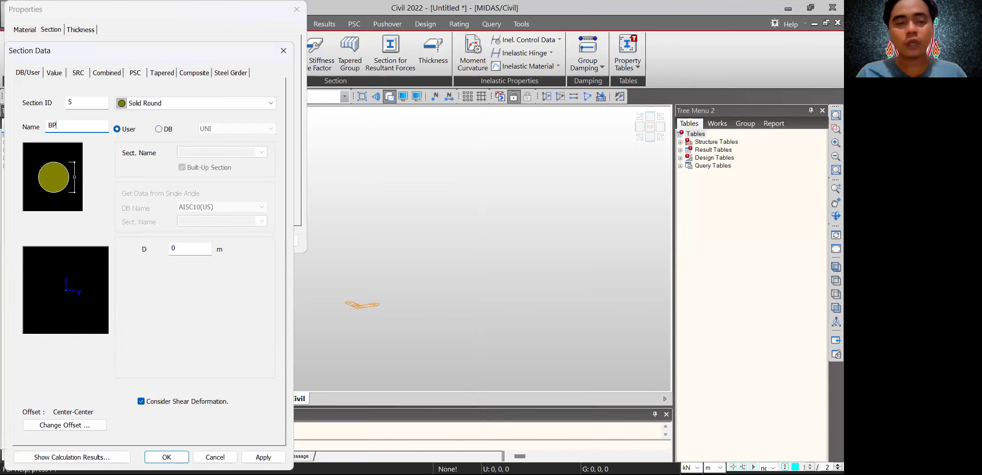
click(192, 248)
text(1)
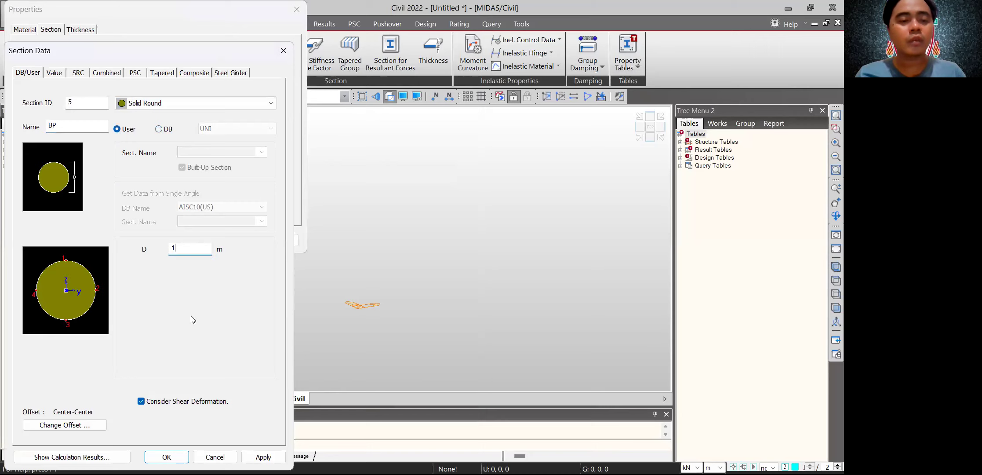
click(177, 457)
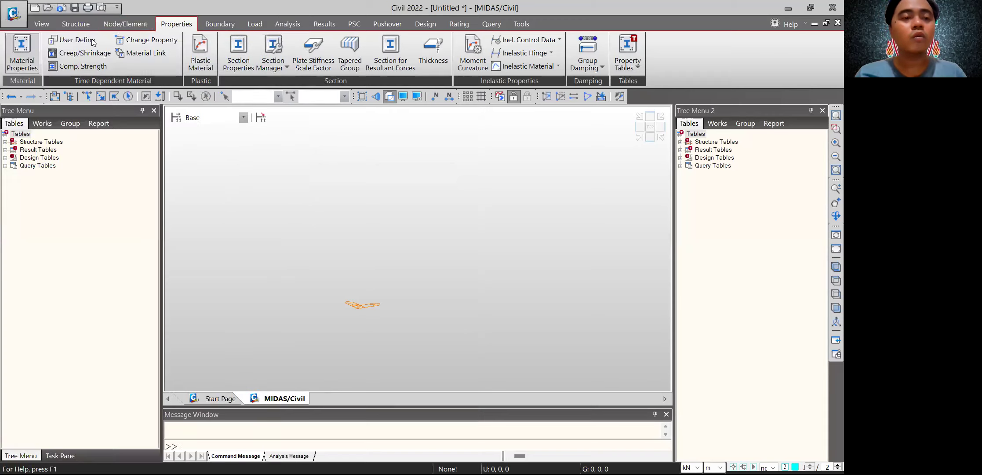
- Create a node at the origin, coordinates 0, 0, 0
click(123, 24)
click(14, 58)
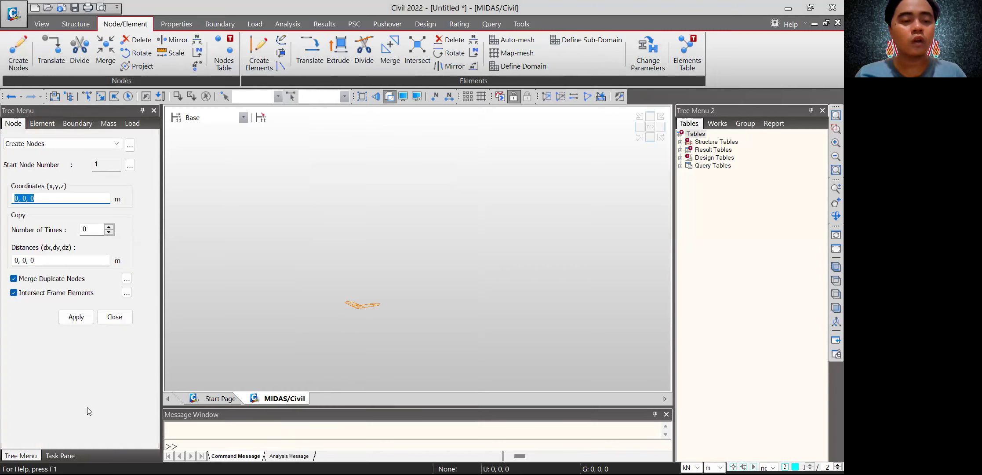
click(115, 317)
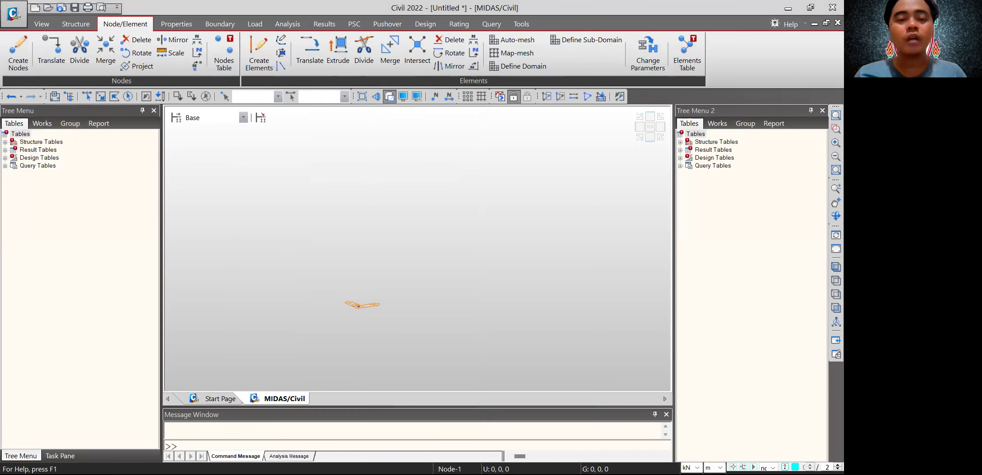
- Switch to AutoCAD to check the pile cap's thickness and pile spacing, and return to MIDAS Civil
key(alt+Tab)
scroll(494, 276, up, 5)
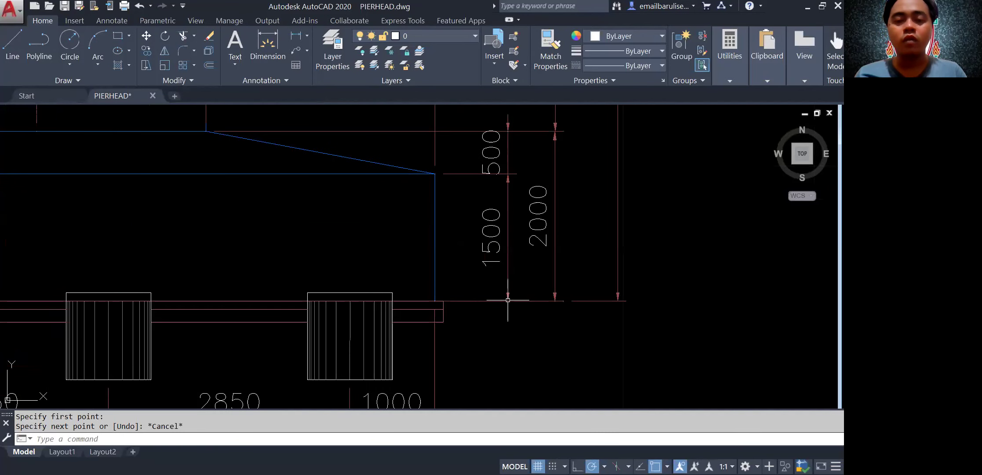
scroll(456, 226, down, 3)
middle_drag(454, 228, 594, 291)
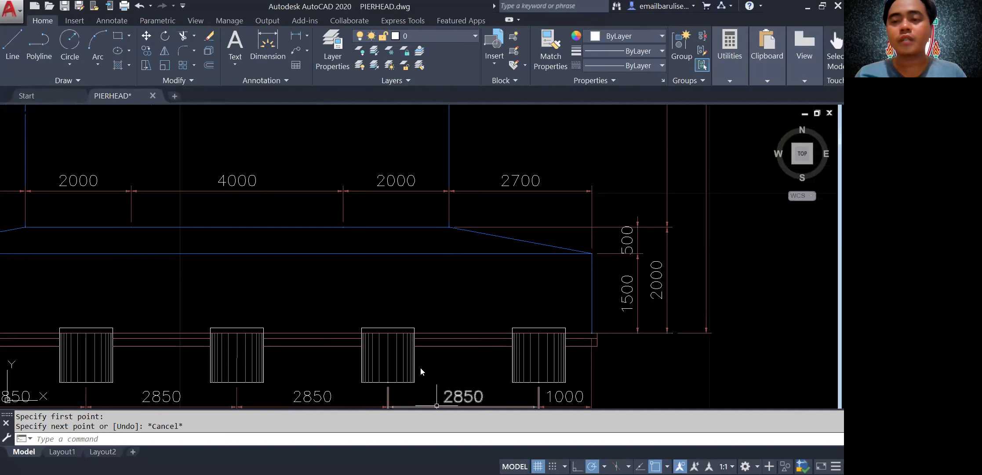
key(alt+Tab)
- Define a structure group named BP
click(746, 124)
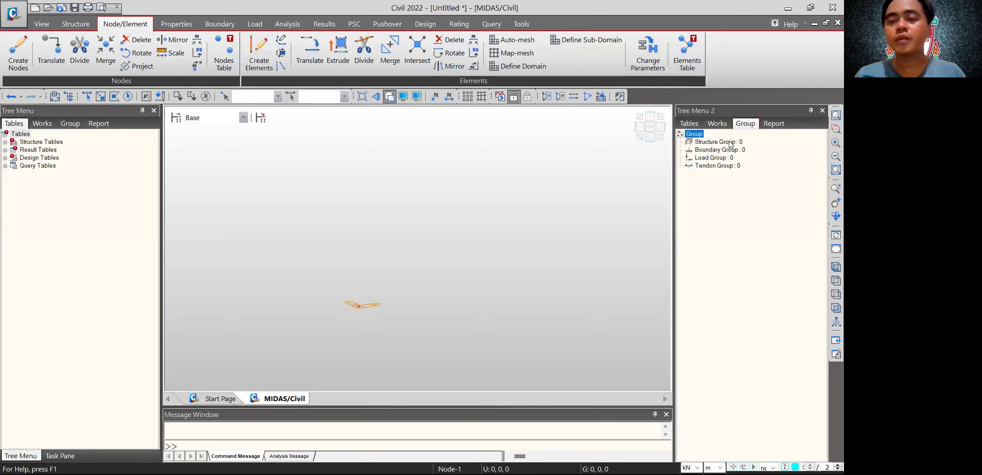
double_click(726, 142)
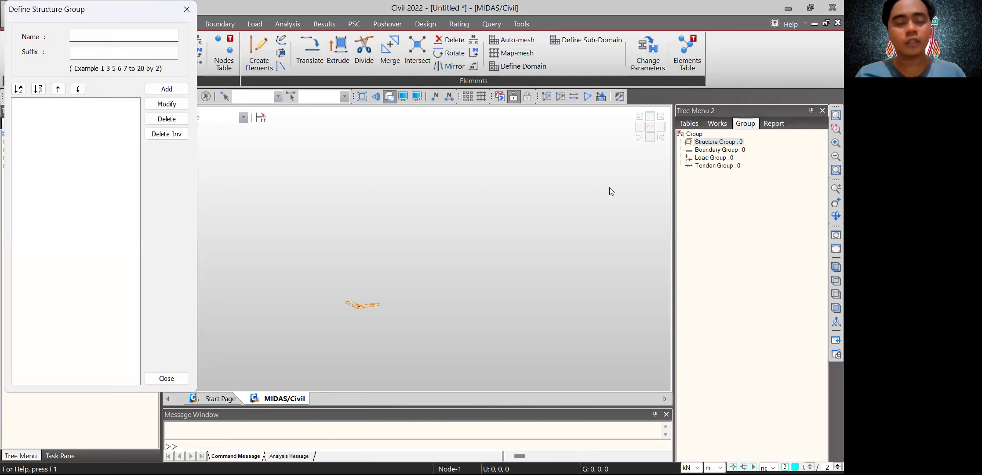
text(PC)
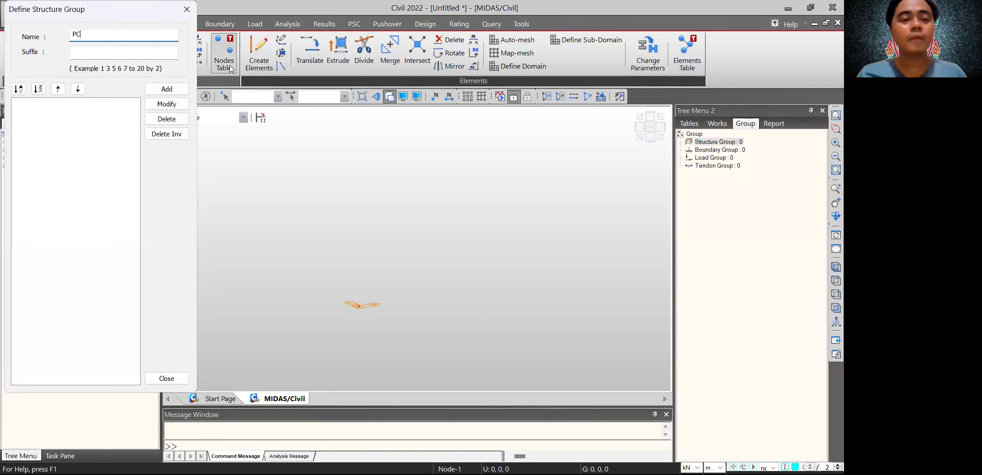
key(BackSpace)
key(BackSpace)
text(BP)
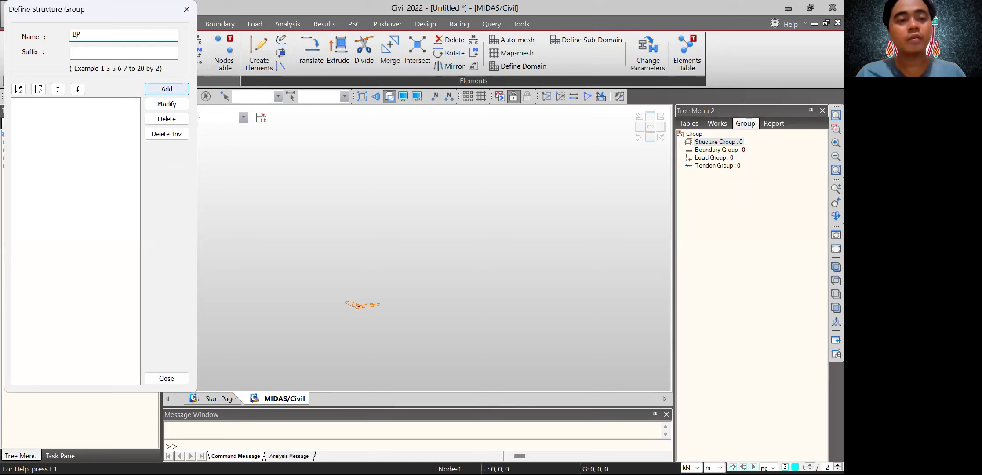
click(184, 88)
- Add two more structure groups named PC and PC Tap
double_click(76, 34)
text(PC)
click(166, 89)
click(130, 31)
text(Tap)
click(167, 89)
- Add a structure group named Kolom
double_click(118, 34)
key(BackSpace)
key(BackSpace)
key(BackSpace)
key(BackSpace)
text(Kolom)
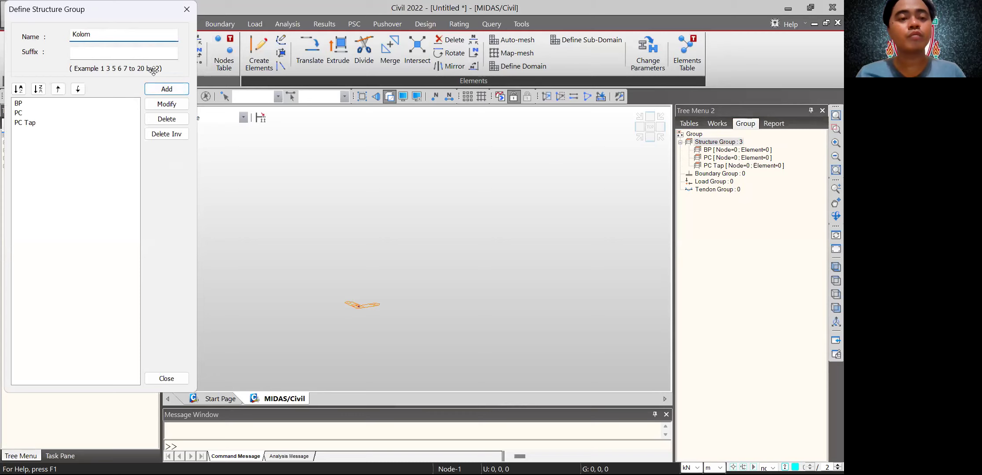
click(174, 89)
- Add structure groups named PH and Bearing, and finish the group definition
double_click(125, 36)
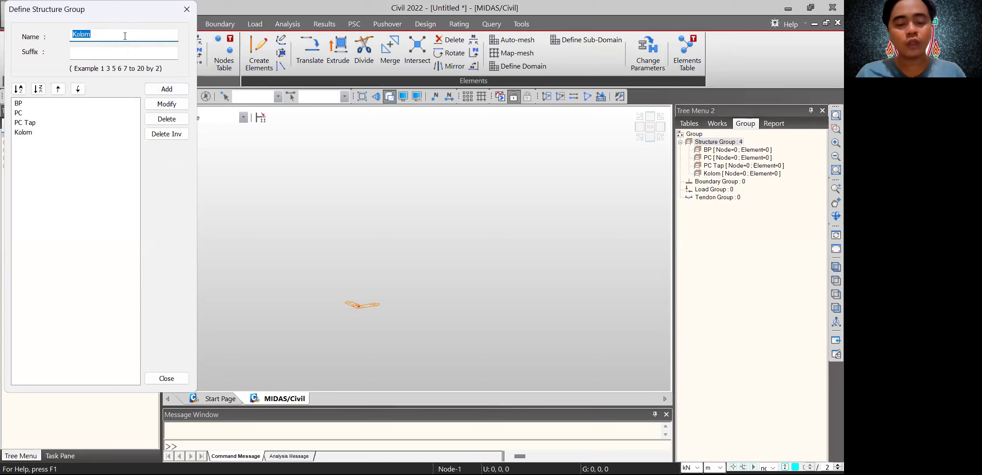
text(PH)
click(167, 89)
double_click(100, 36)
text(Bearing)
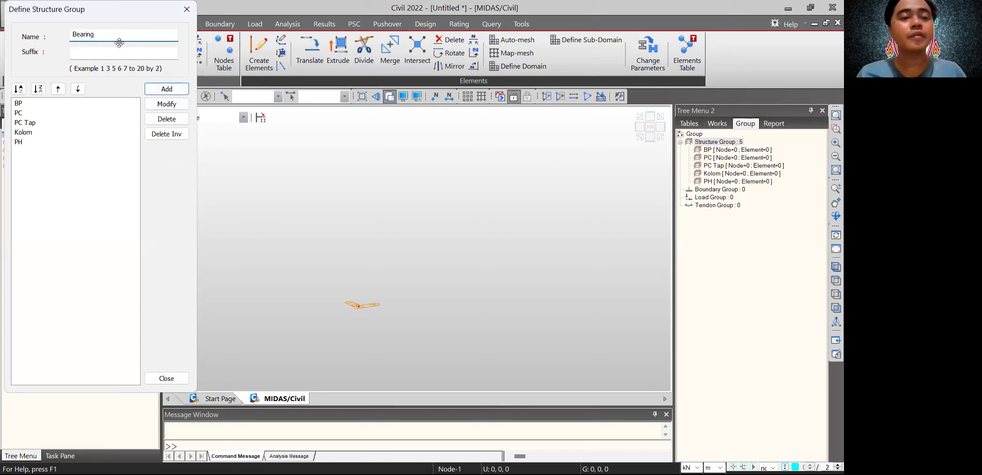
click(167, 89)
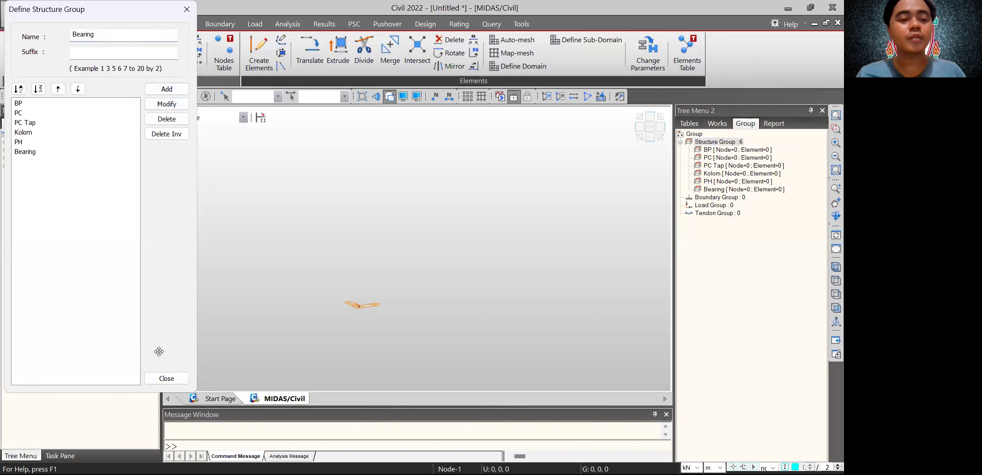
click(167, 378)
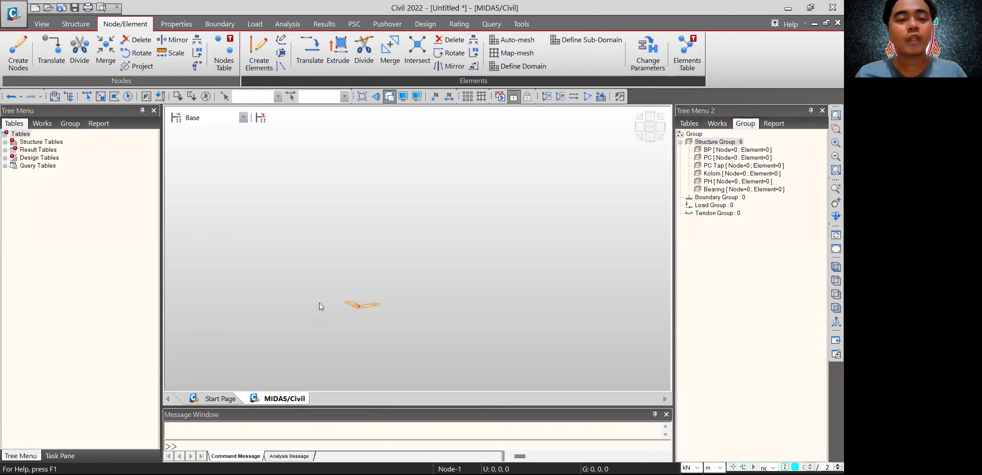
- Copy the origin node once by 0, 0, 1.5 m with Intersect Frame Elements enabled
click(100, 96)
drag(337, 290, 387, 315)
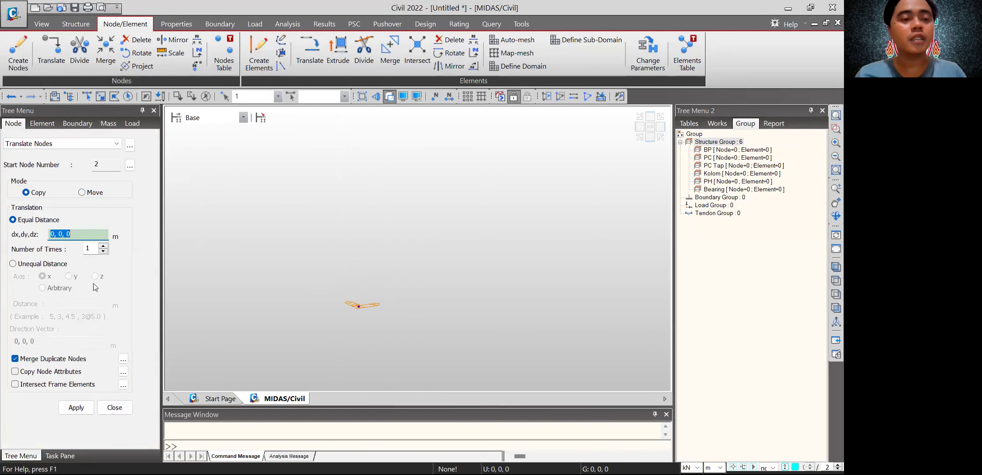
click(86, 237)
key(BackSpace)
text(1.5)
click(66, 384)
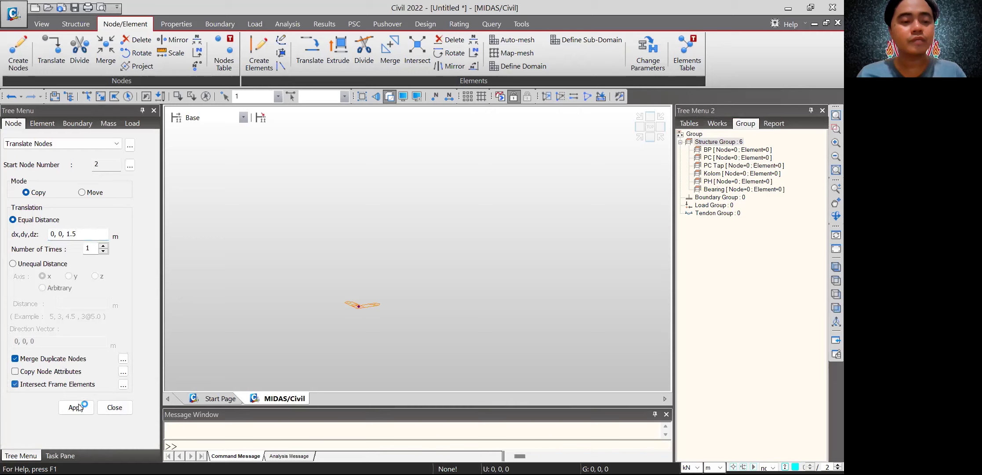
click(77, 408)
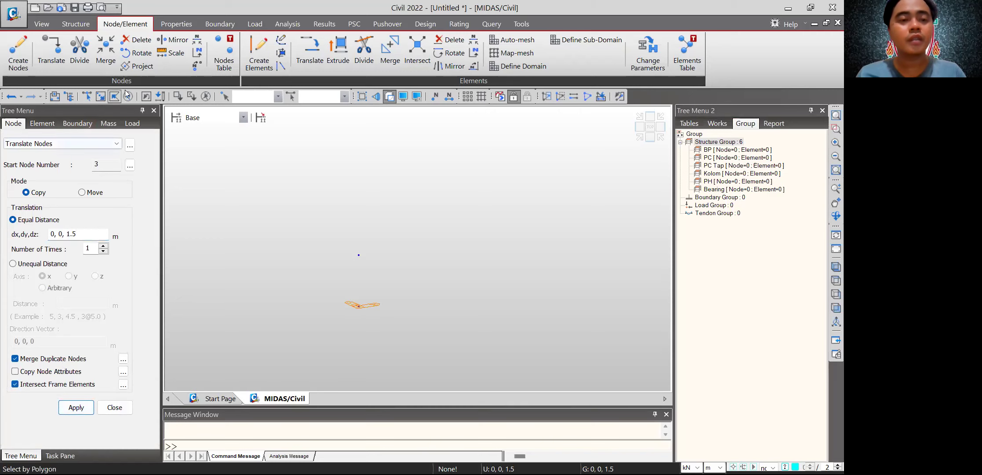
- Create a beam element with section PC and material fc' = 30 MPa from the origin node to the node above it
click(249, 68)
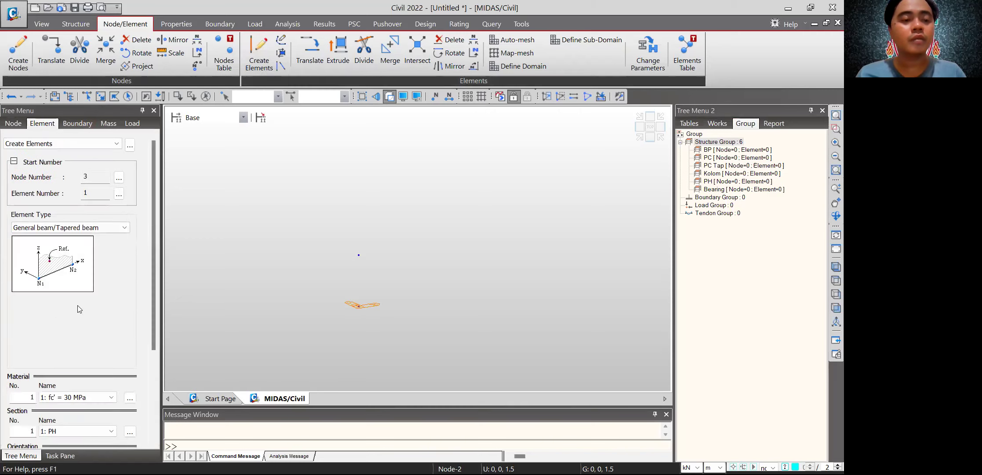
drag(151, 219, 153, 299)
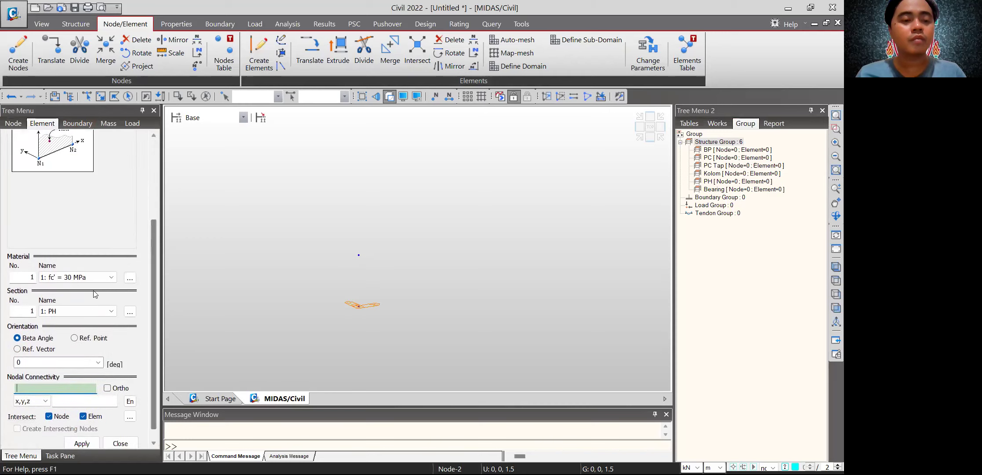
click(91, 313)
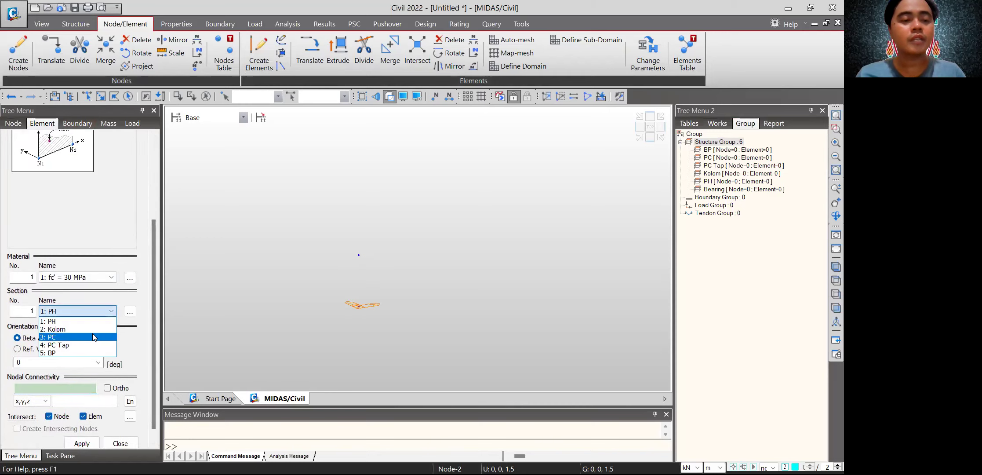
click(93, 336)
click(359, 305)
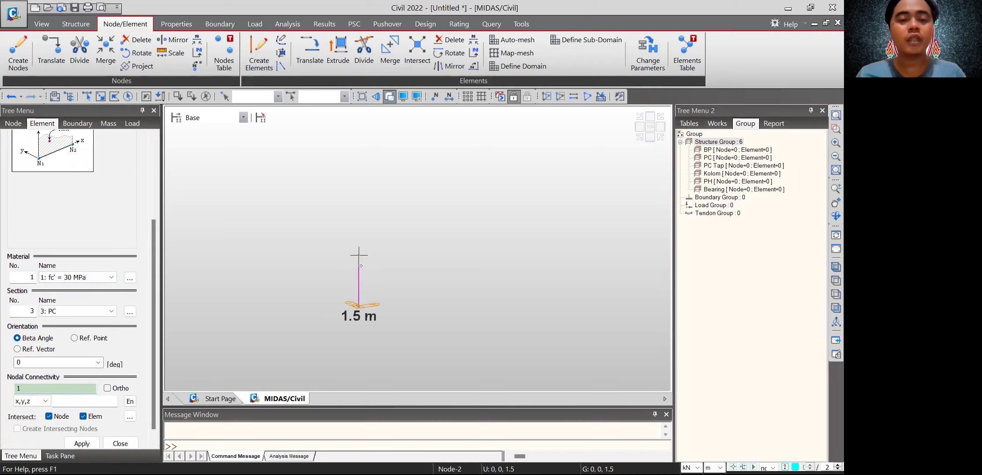
click(359, 255)
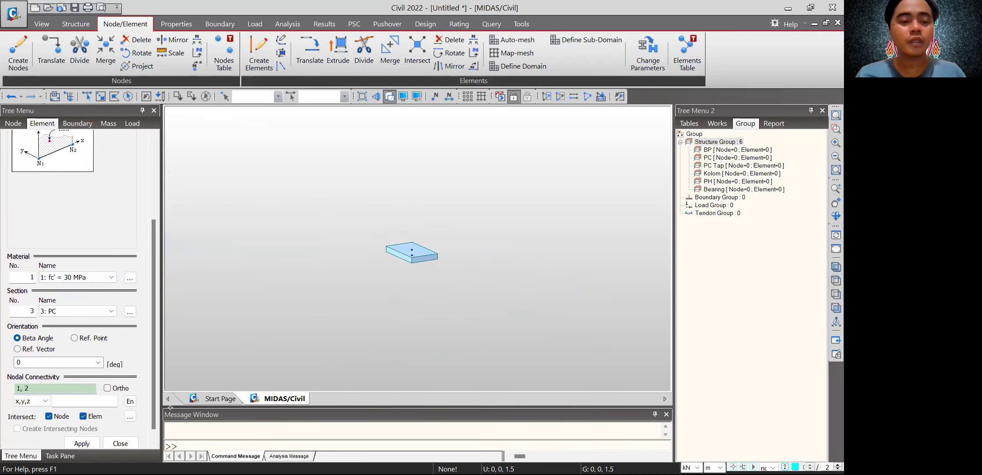
click(118, 443)
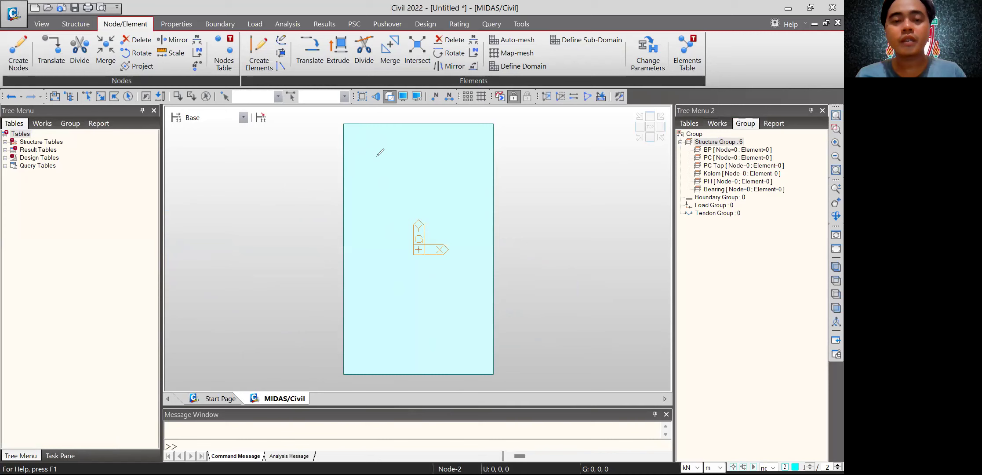
- Examine the pile cap's extents along the X and Y axes in plan view
mouse_move(344, 124)
mouse_down()
mouse_move(484, 123)
mouse_move(486, 141)
mouse_up()
drag(346, 116, 345, 151)
drag(409, 112, 408, 120)
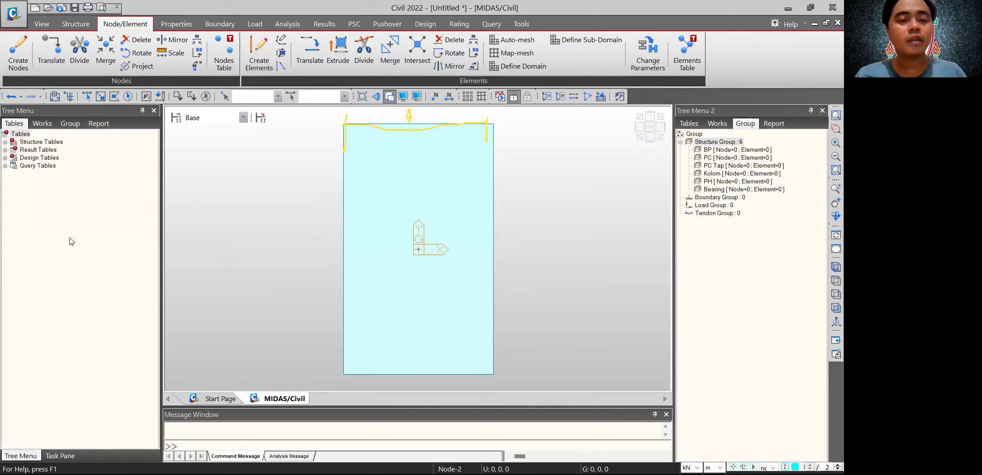
mouse_move(510, 123)
mouse_down()
mouse_move(515, 363)
mouse_move(525, 363)
mouse_move(506, 370)
mouse_up()
mouse_move(518, 125)
mouse_down()
mouse_move(496, 126)
mouse_move(499, 137)
mouse_up()
drag(520, 357, 506, 381)
drag(520, 220, 528, 247)
mouse_move(547, 210)
mouse_down()
mouse_move(551, 263)
mouse_move(560, 246)
mouse_up()
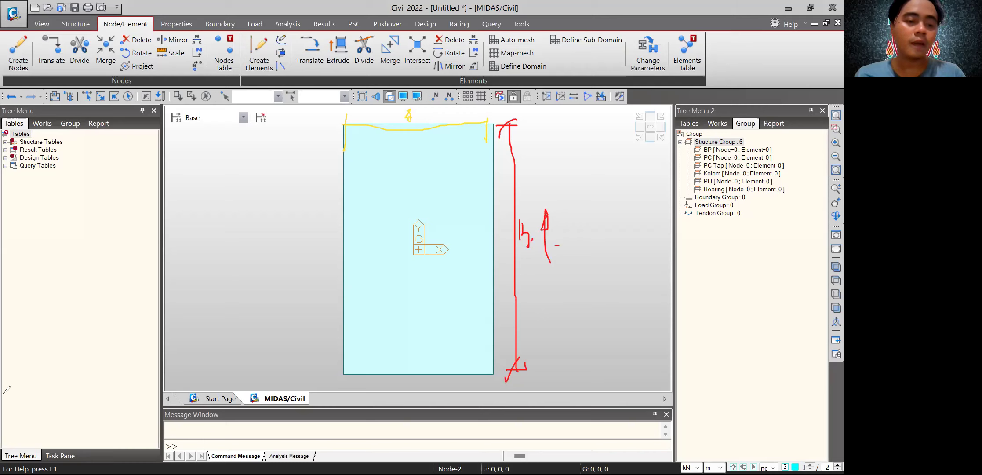
- Assign the pile cap's beam element and its two nodes to the PC structure group
click(638, 142)
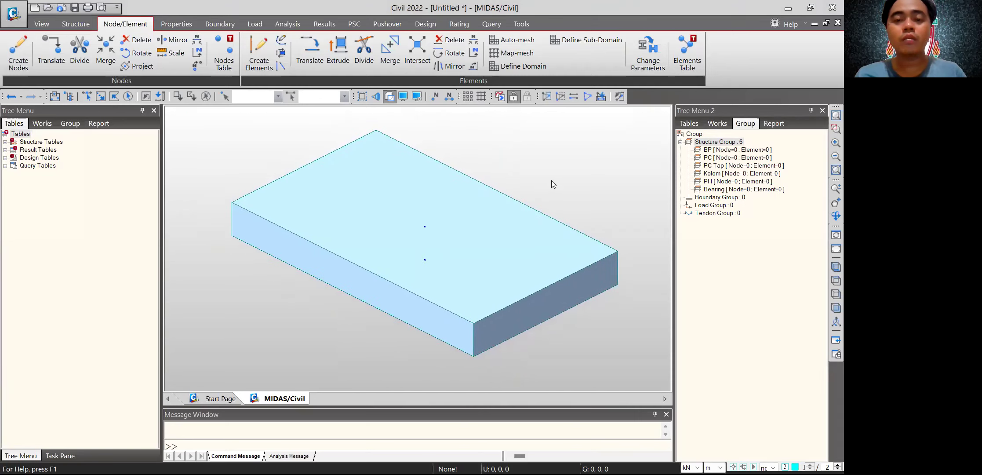
click(100, 96)
scroll(383, 206, down, 2)
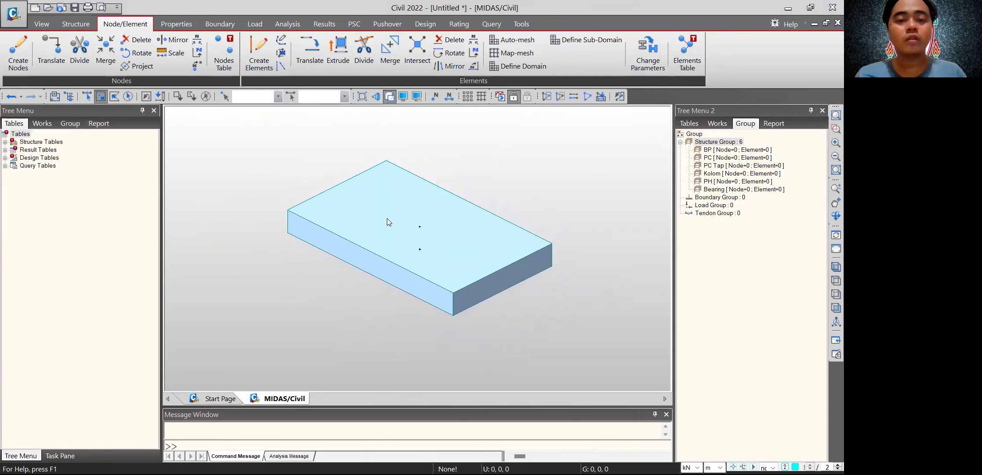
drag(551, 245, 386, 162)
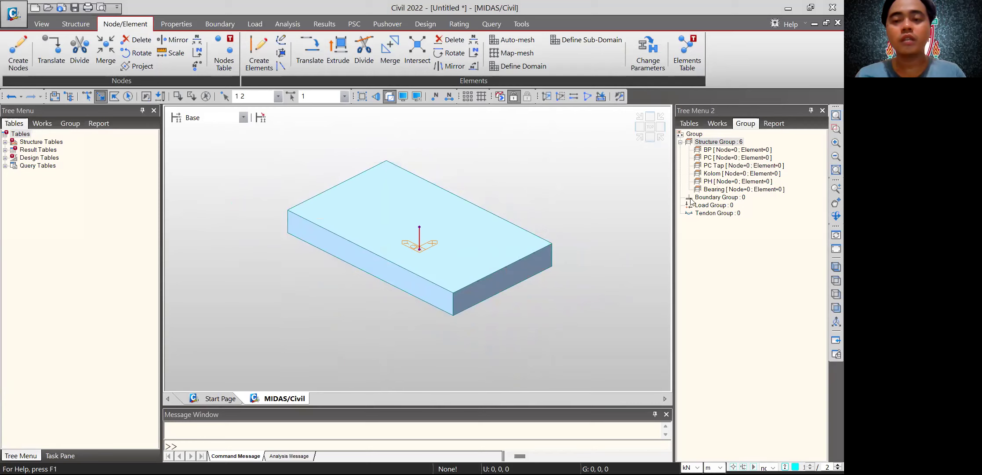
click(716, 159)
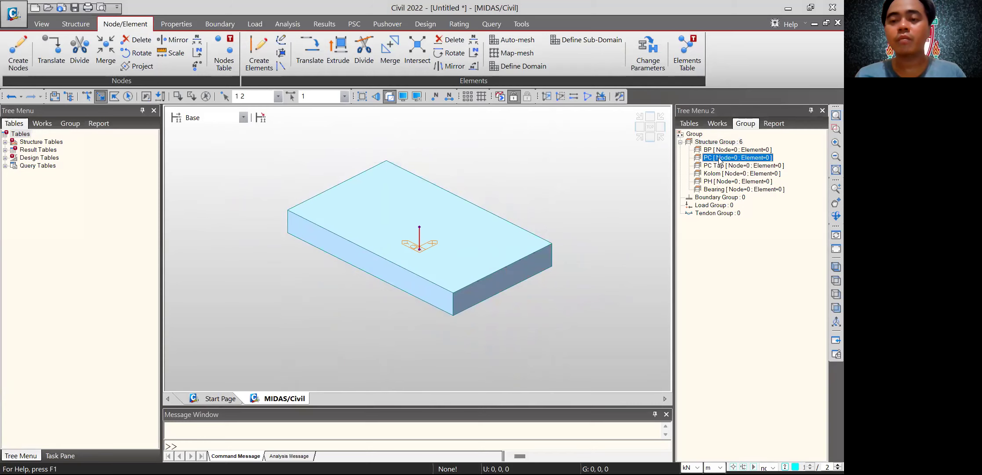
drag(730, 160, 498, 165)
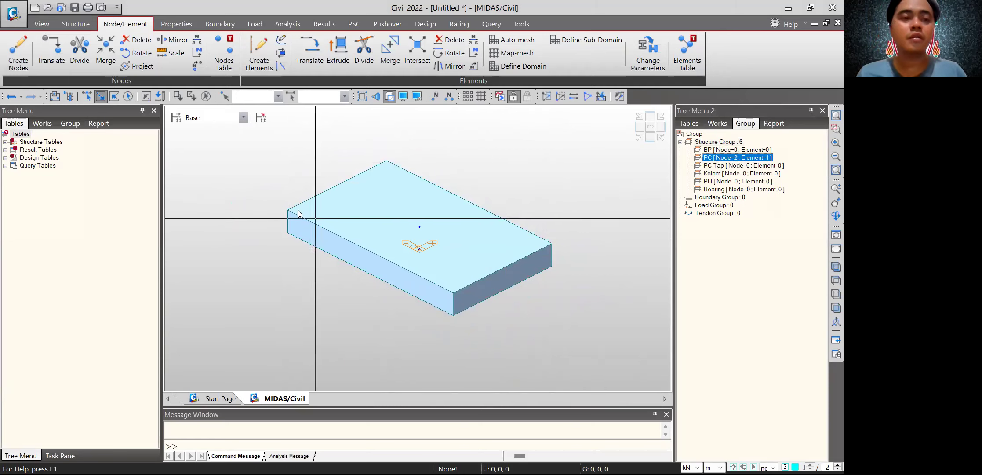
- Save the model as Coba in the MIDAS folder
key(ctrl+s)
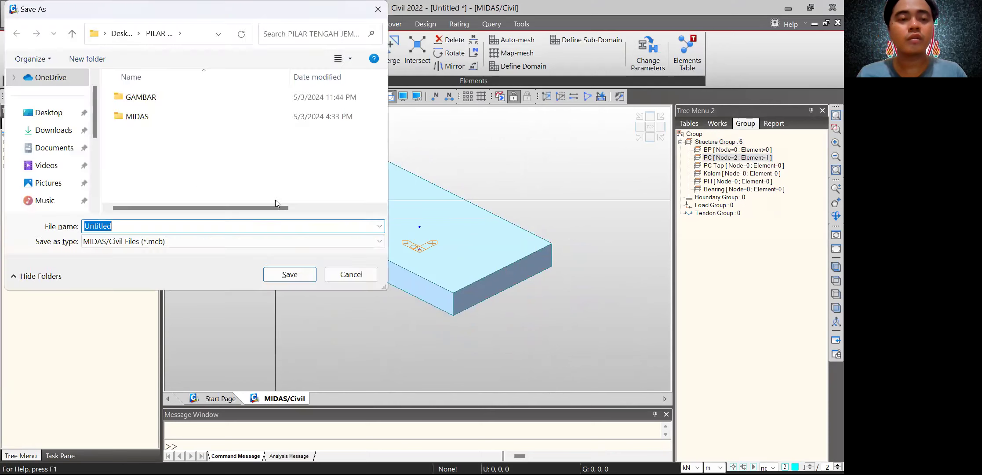
double_click(174, 113)
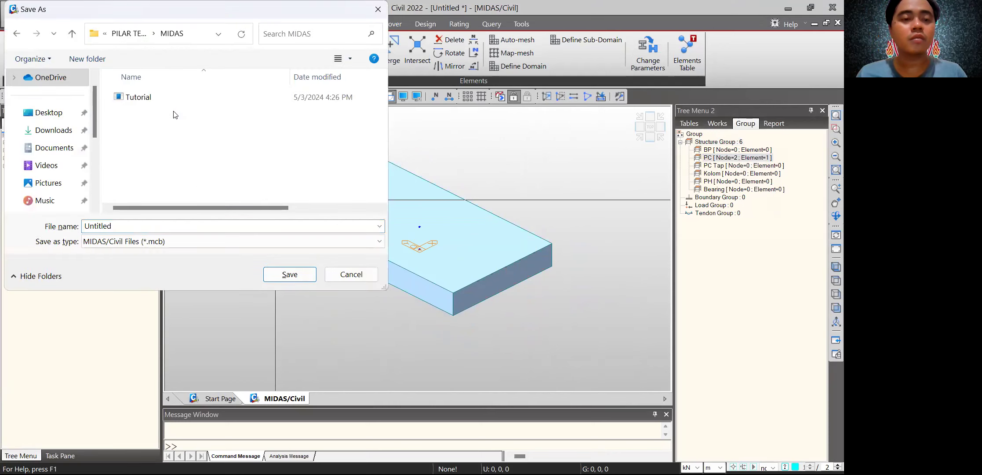
double_click(188, 227)
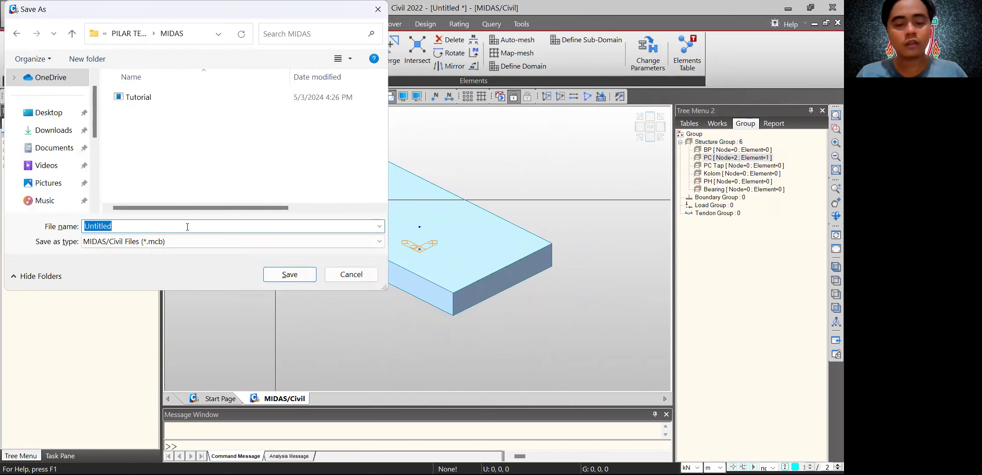
text(Coba)
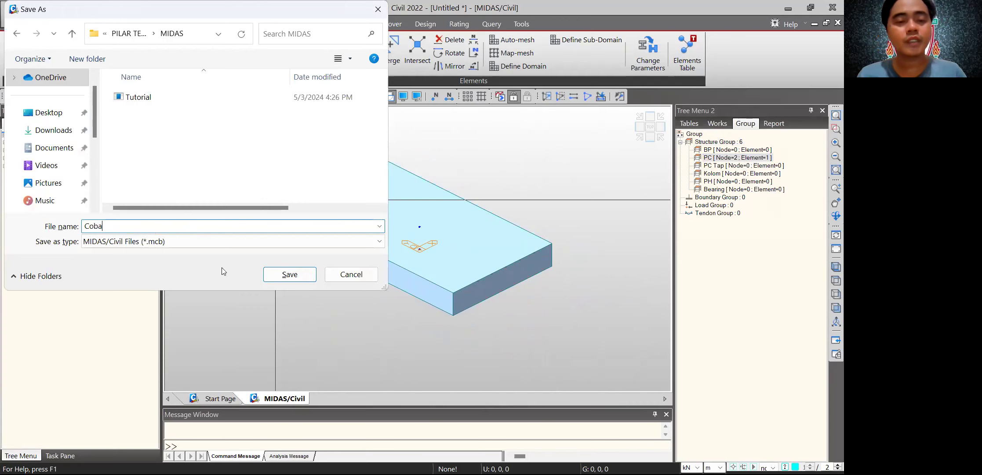
click(296, 276)
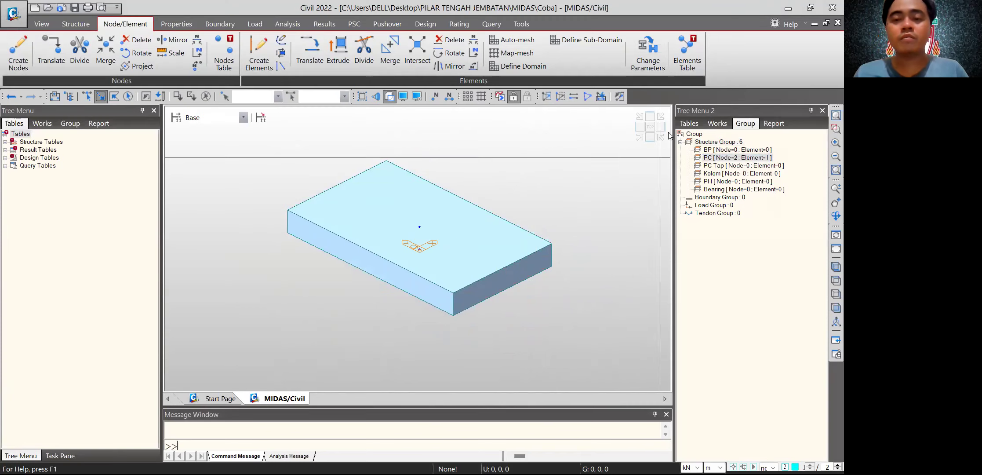
- Copy the pile cap's top node once by 0, 0, 0.5 m with Intersect Frame Elements enabled
click(650, 132)
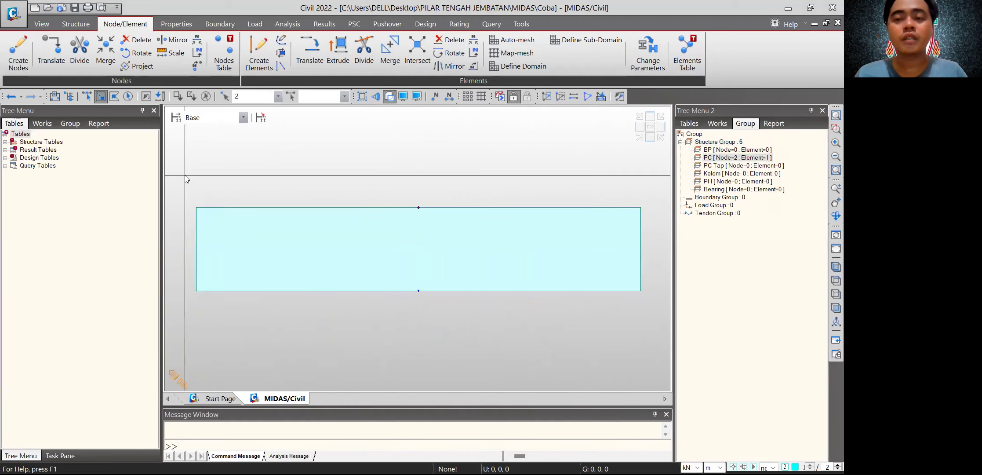
click(59, 55)
click(99, 232)
text(.5)
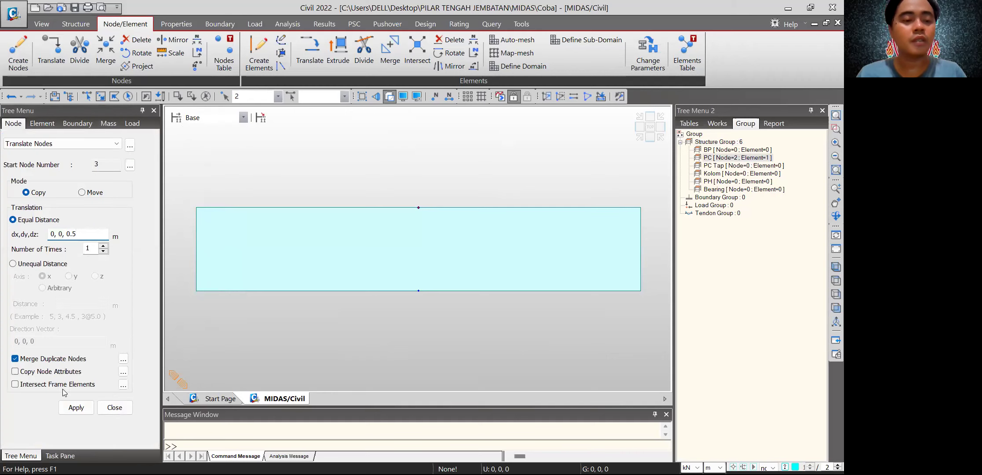
click(63, 389)
click(76, 407)
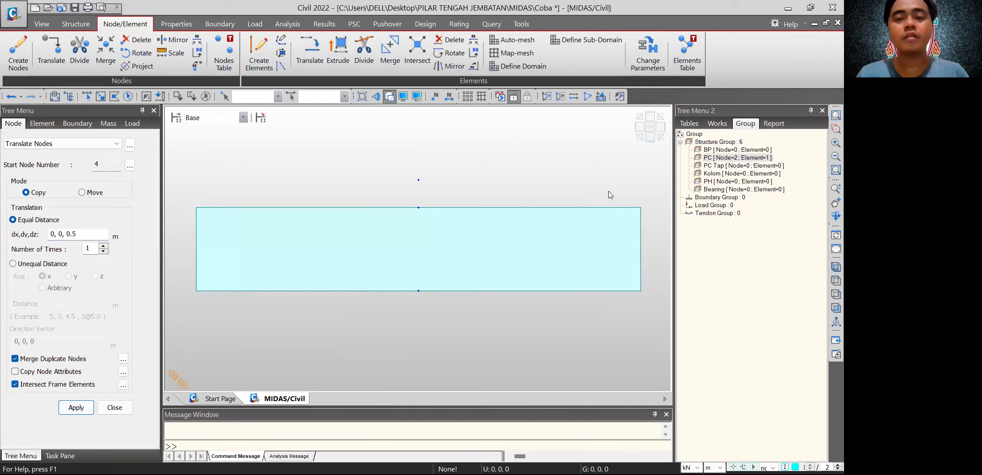
- Create a beam element with section PC Tap and material fc' = 30 MPa from the pile cap's top node to the node above it
click(259, 51)
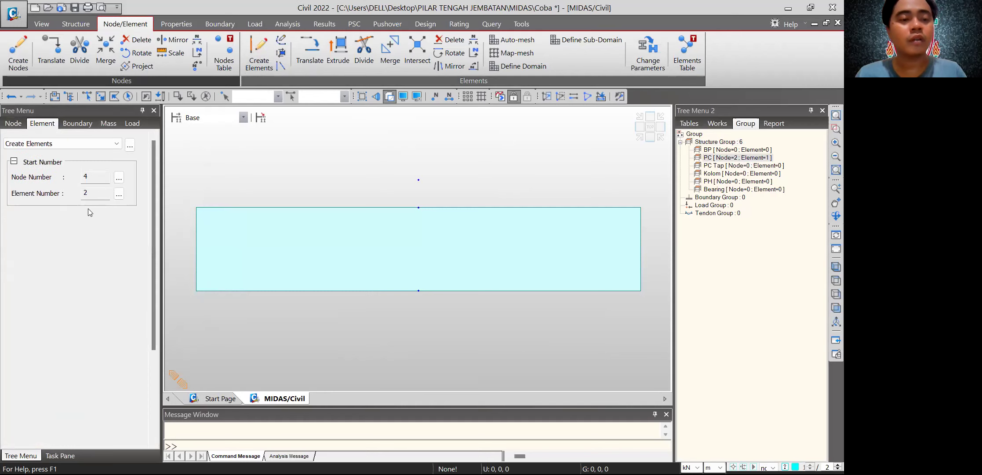
scroll(150, 295, down, 3)
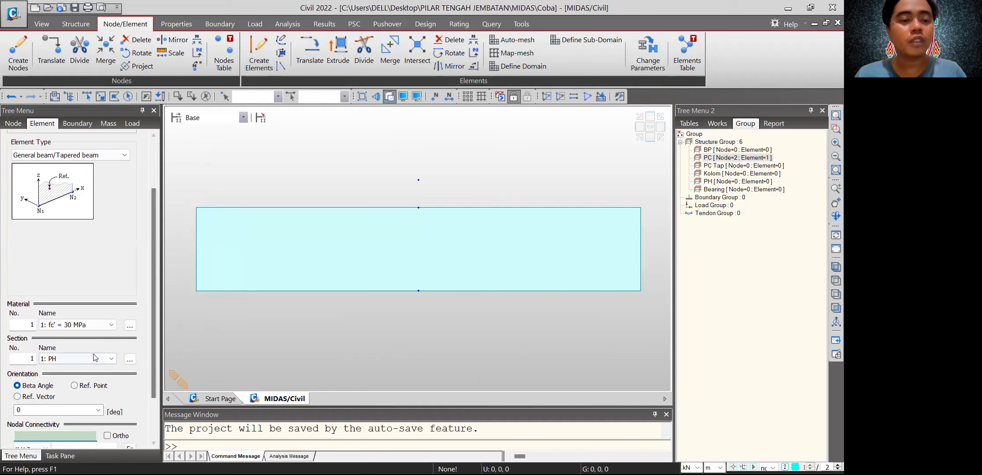
click(94, 357)
click(89, 388)
click(419, 207)
click(418, 180)
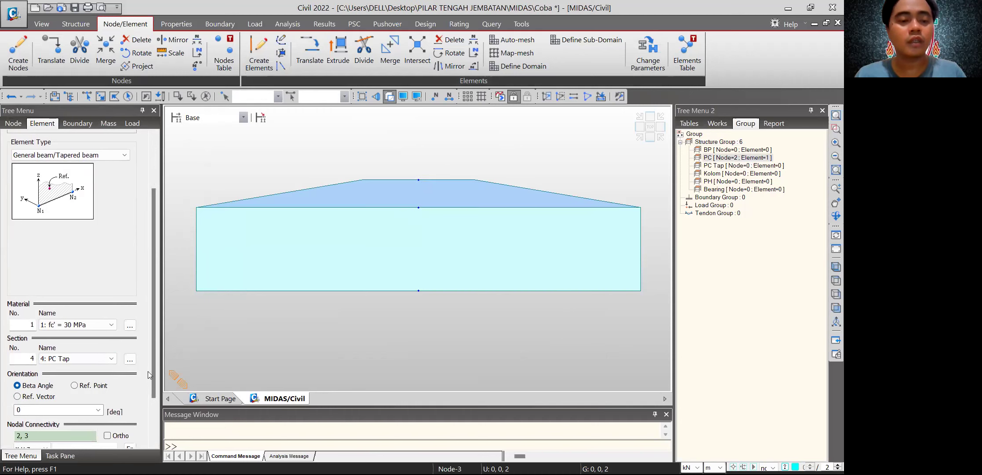
scroll(156, 362, down, 3)
click(121, 432)
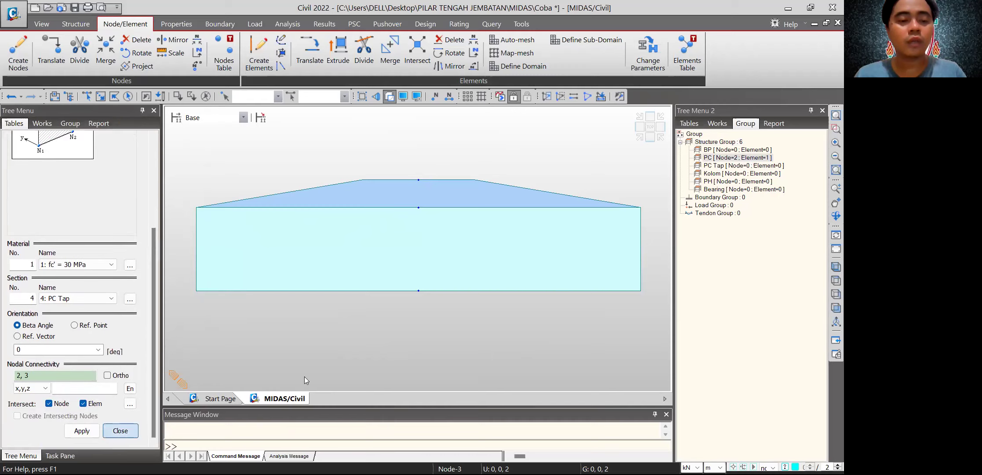
- Assign the tapered pile cap element and its two nodes to the PC Tap structure group
click(640, 138)
middle_drag(509, 206, 566, 213)
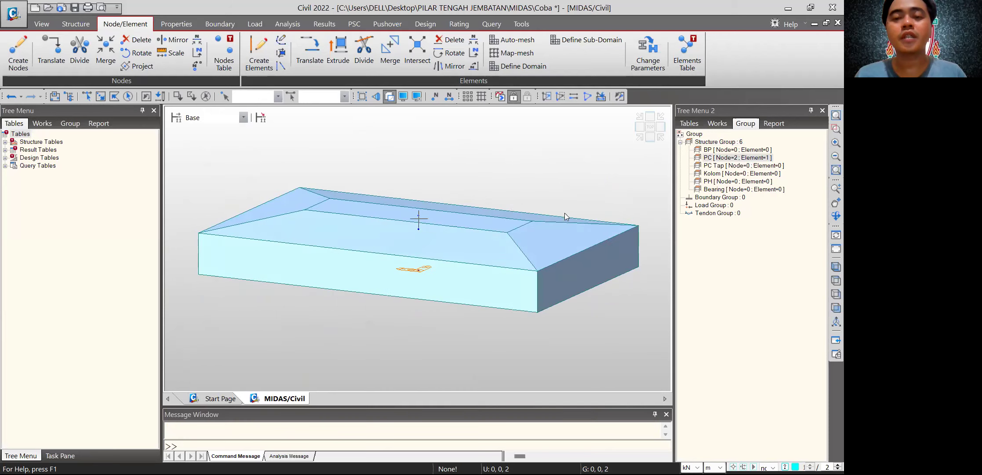
click(651, 139)
click(100, 96)
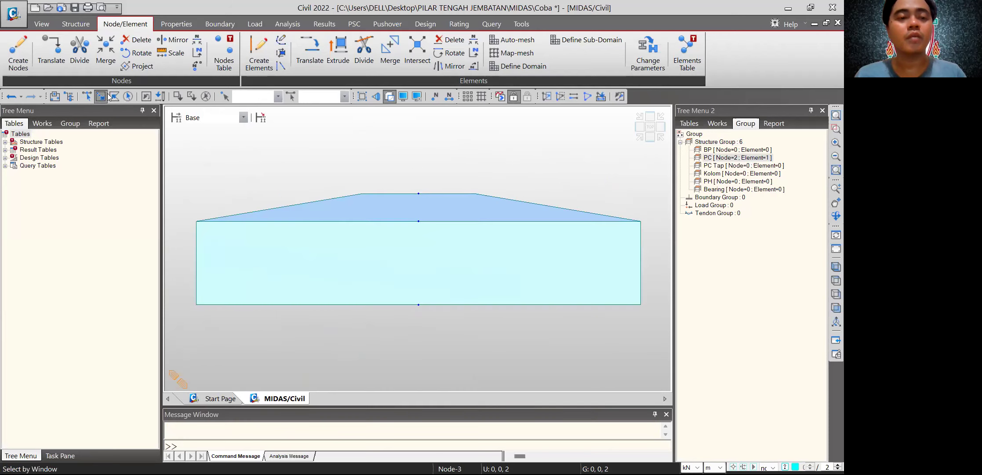
drag(398, 167, 449, 230)
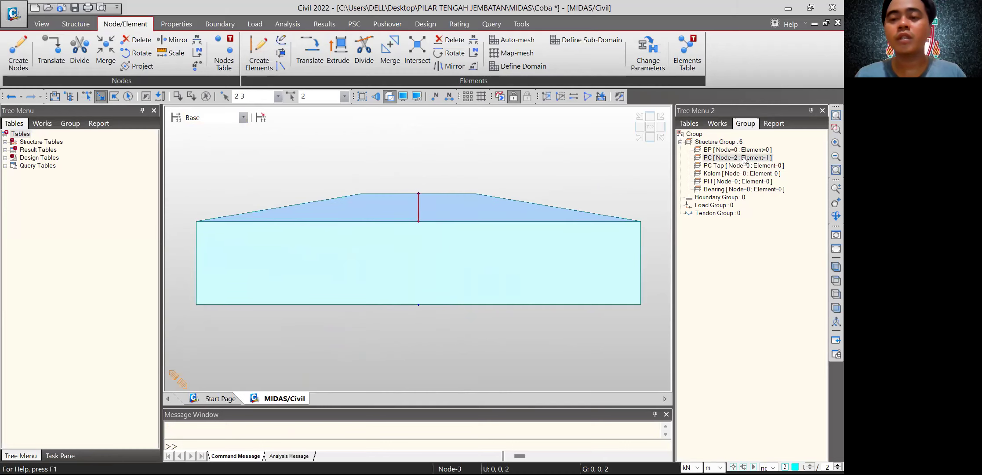
drag(728, 168, 555, 169)
- Switch to the AutoCAD drawing, check the column height in the pier elevation, and return to MIDAS Civil
click(640, 137)
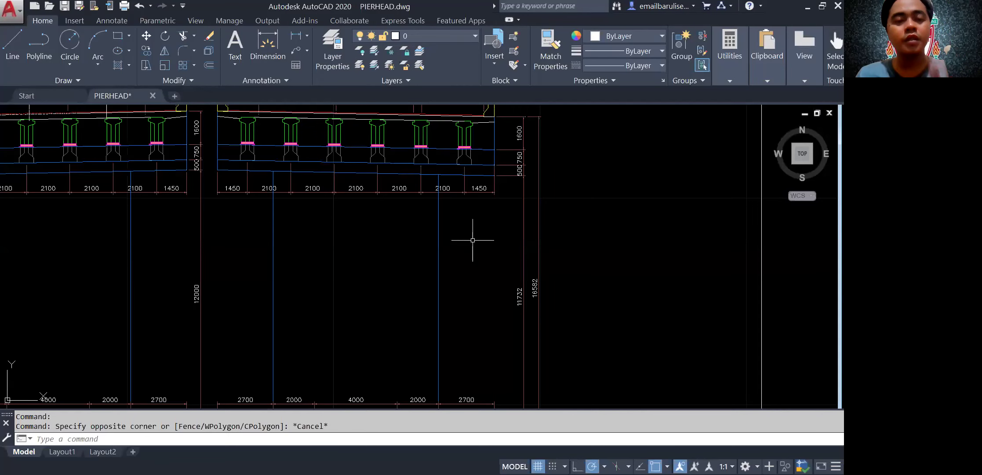
middle_drag(474, 237, 207, 184)
scroll(200, 273, down, 5)
scroll(480, 195, up, 6)
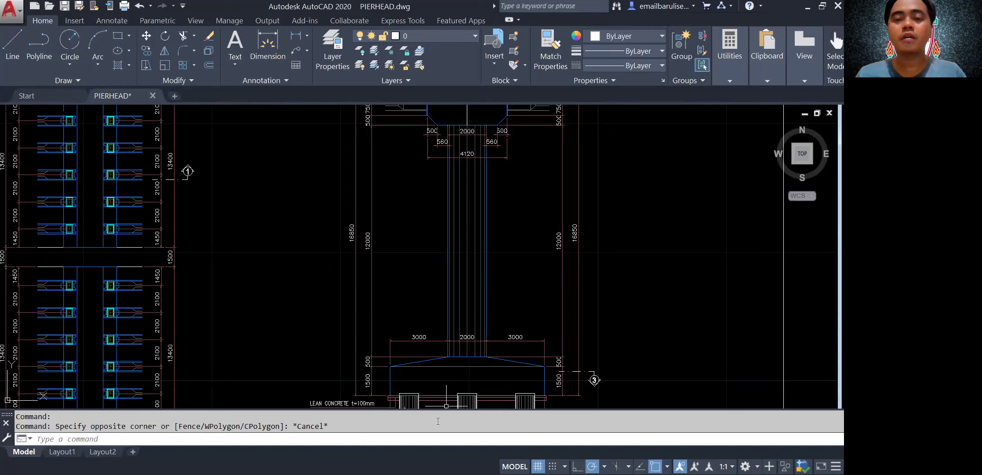
key(alt+Tab)
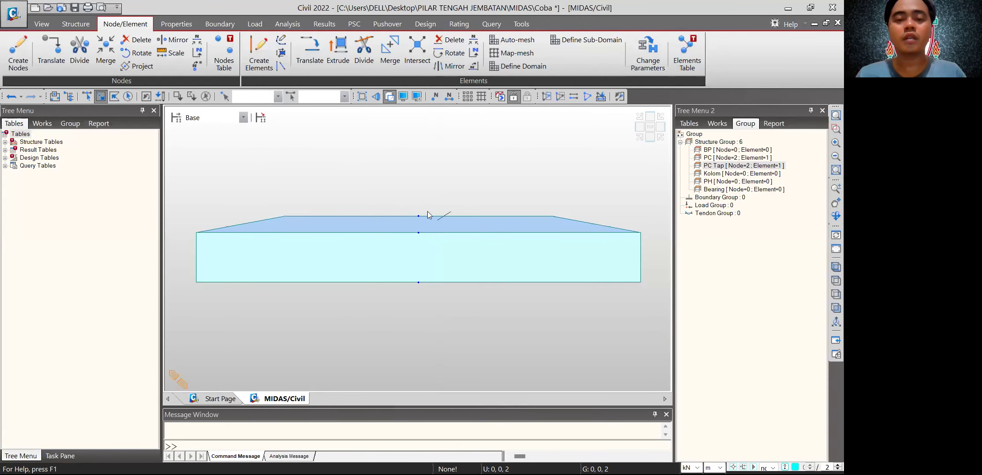
- Copy the top node of the tapered pile cap once by 0, 0, 12 m with Intersect Frame Elements enabled
drag(404, 206, 439, 228)
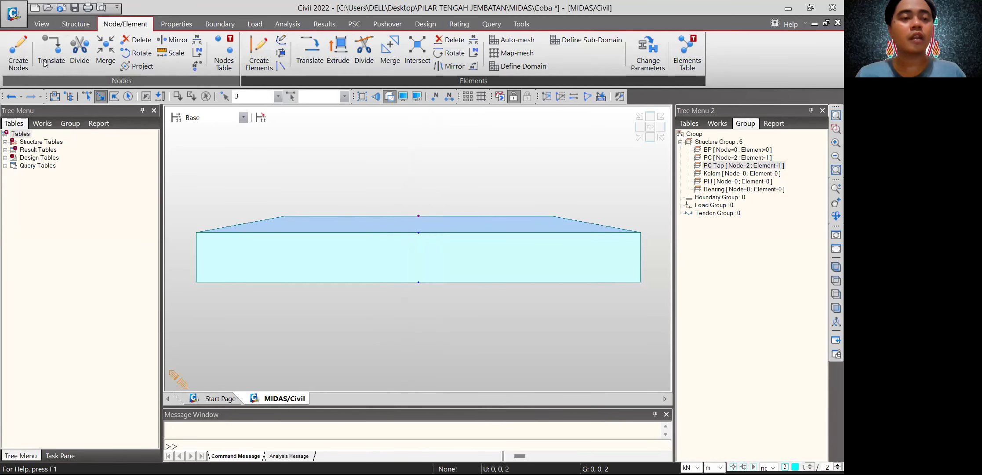
key(BackSpace)
text(12)
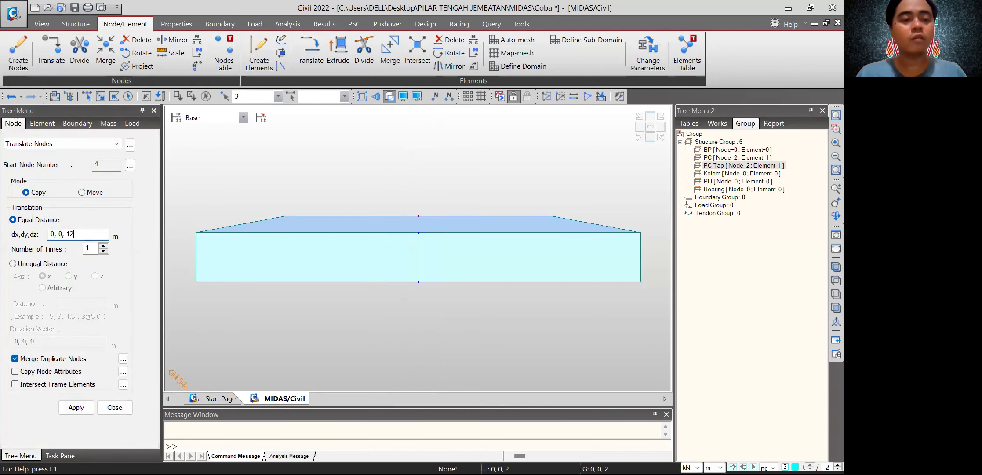
click(85, 387)
click(76, 408)
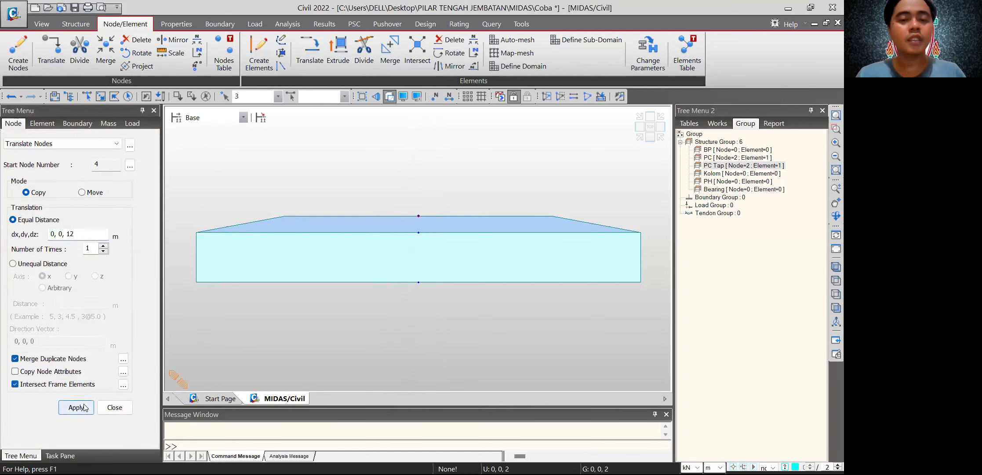
click(115, 408)
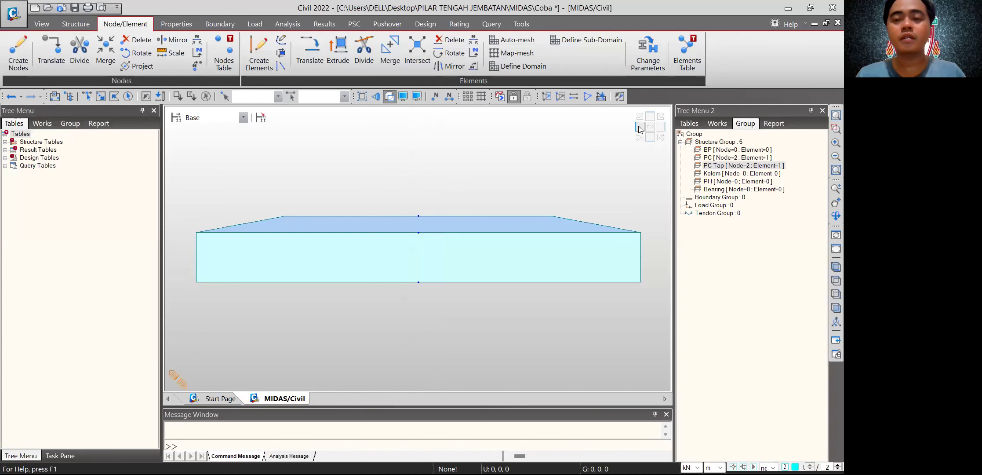
- Create a beam element with section Kolom and material fc' = 30 MPa from the tapered cap's top node to the uppermost node
click(640, 127)
click(266, 62)
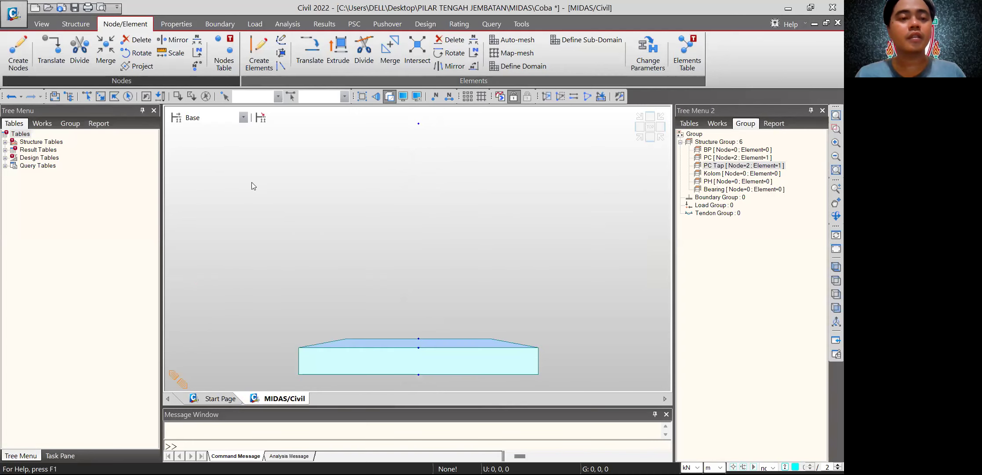
scroll(152, 220, down, 1)
scroll(149, 250, down, 3)
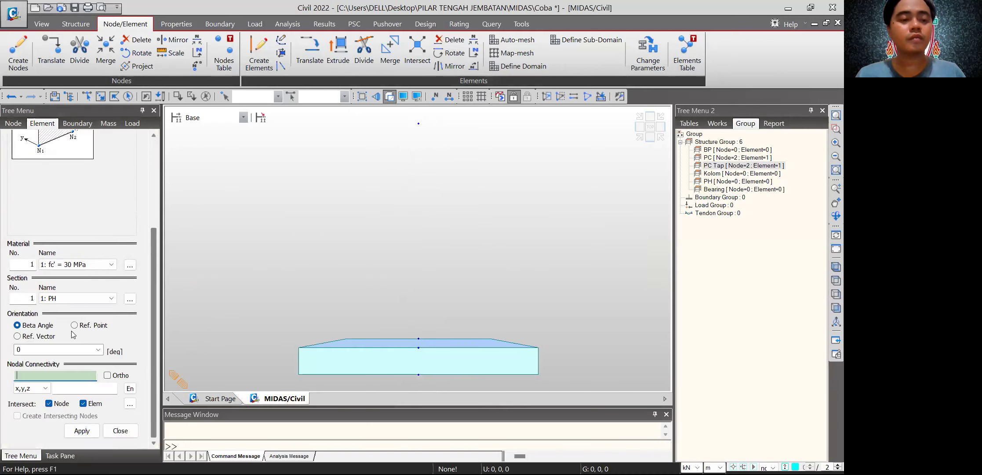
click(70, 299)
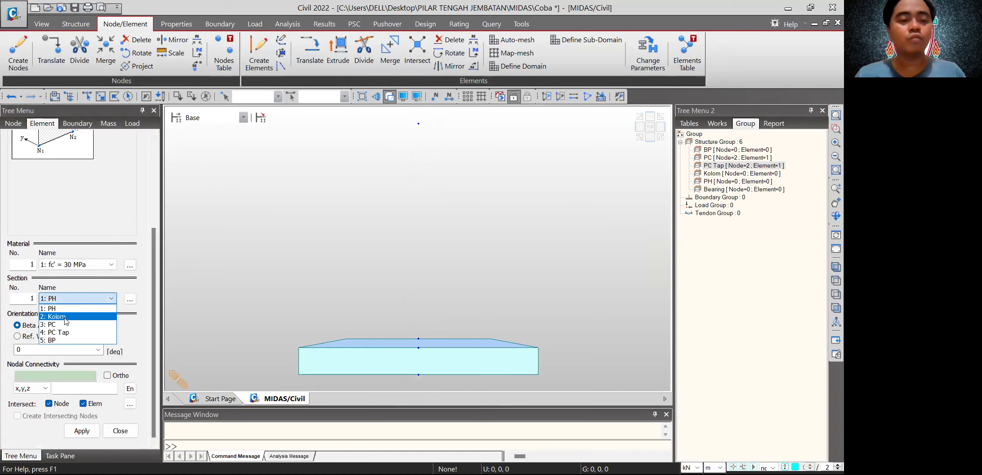
click(57, 317)
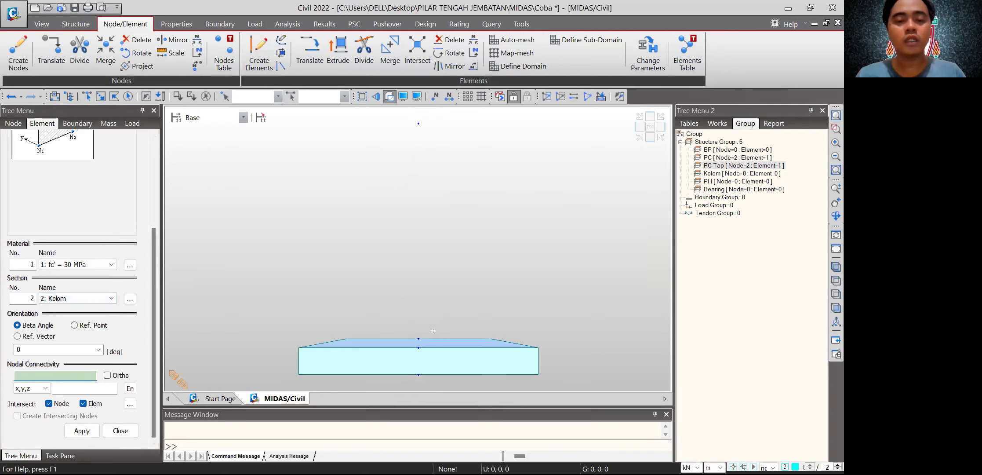
click(419, 339)
click(418, 124)
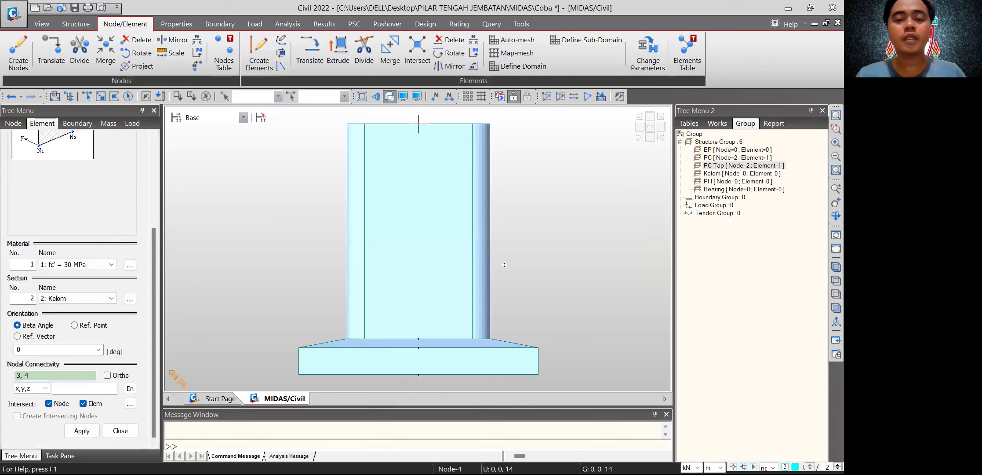
click(121, 430)
- Assign the column element and its two end nodes to the Kolom structure group
click(641, 138)
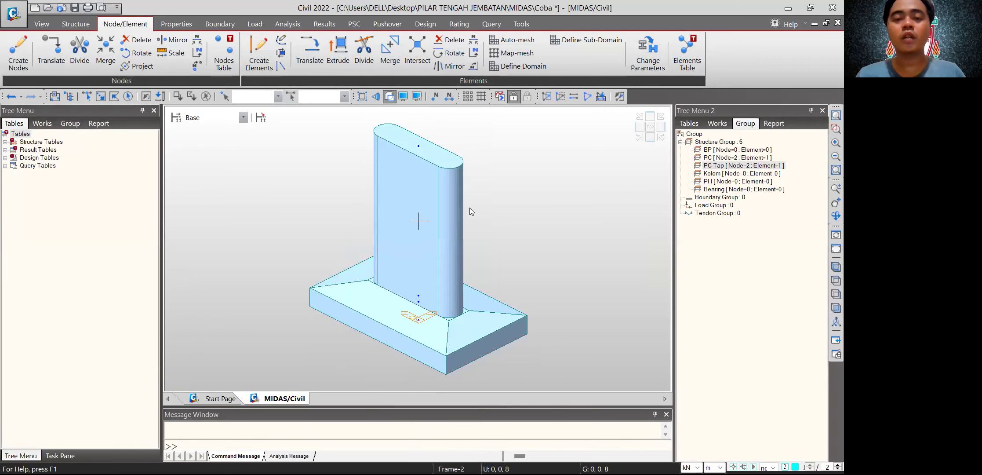
click(636, 127)
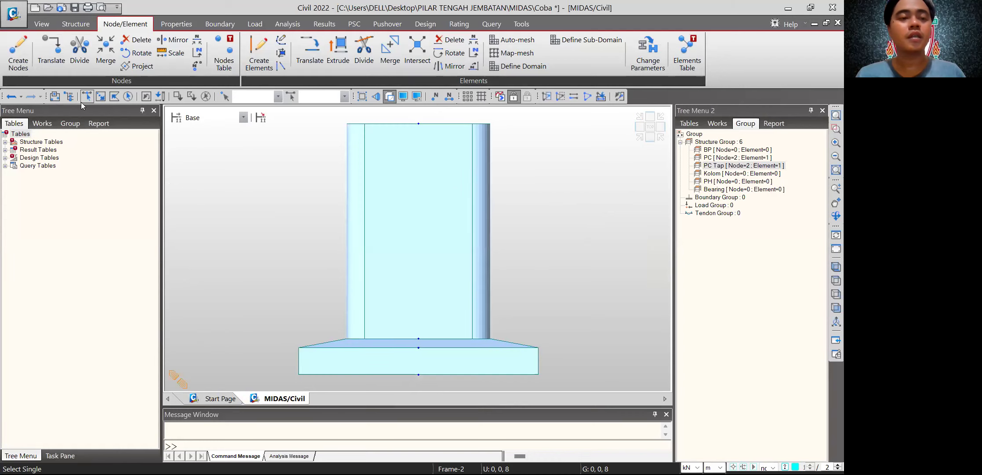
click(100, 97)
drag(427, 113, 399, 147)
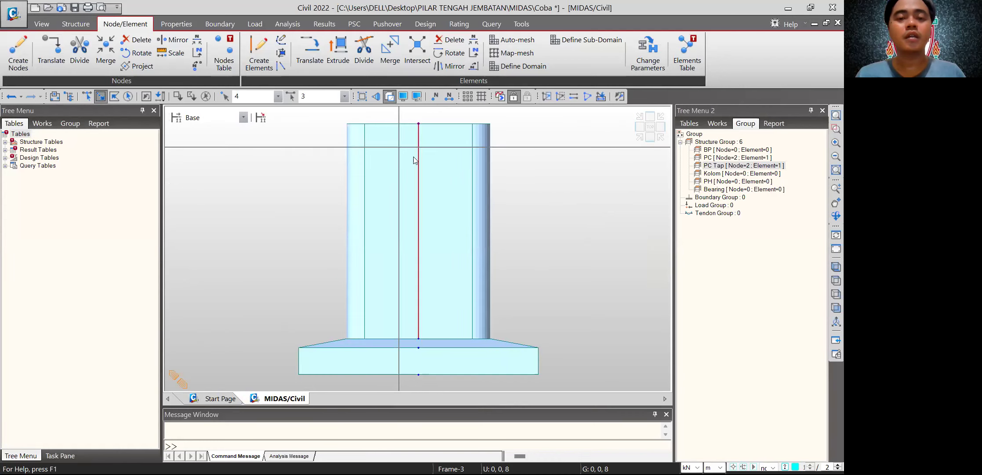
drag(421, 327, 413, 342)
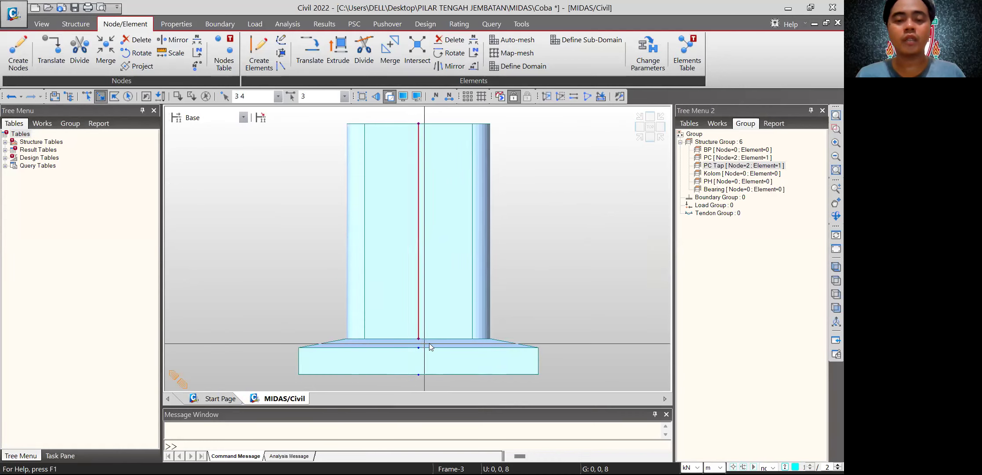
click(712, 174)
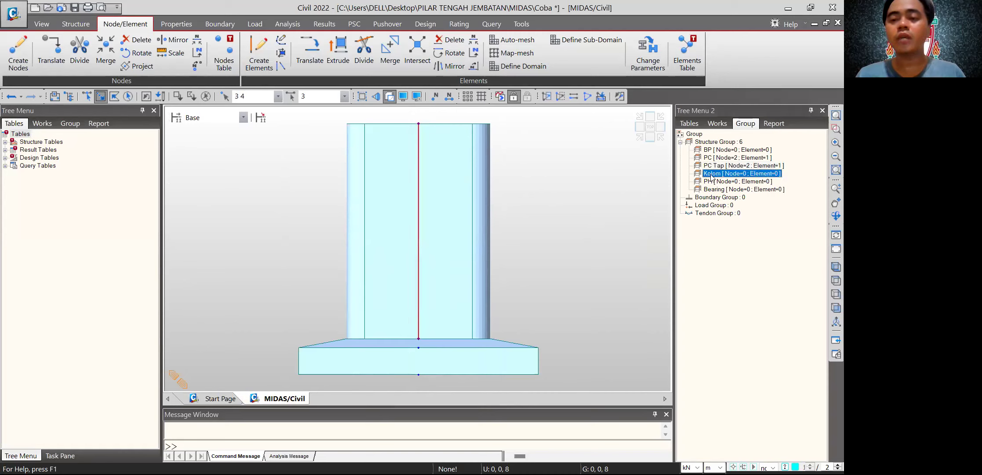
drag(728, 177, 567, 188)
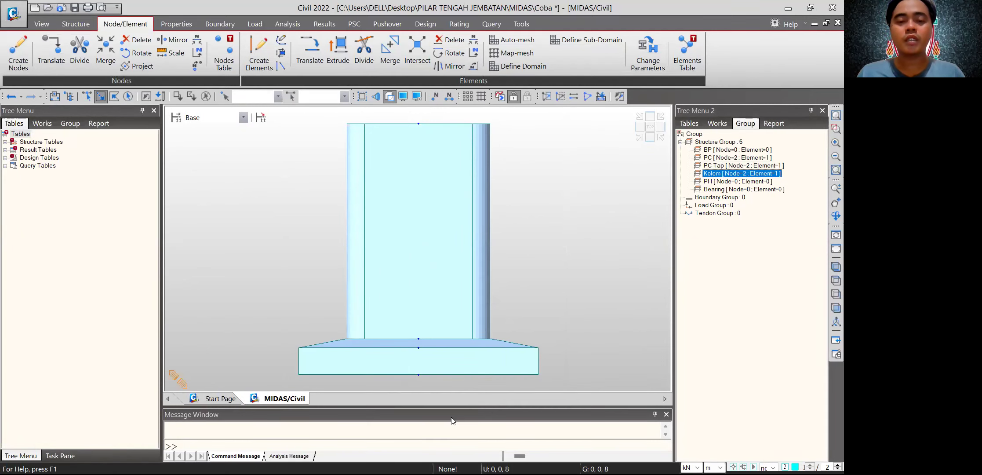
- Switch to the AutoCAD drawing, check the pier head's height dimensions below the bearings, and return to MIDAS Civil
key(alt+Tab)
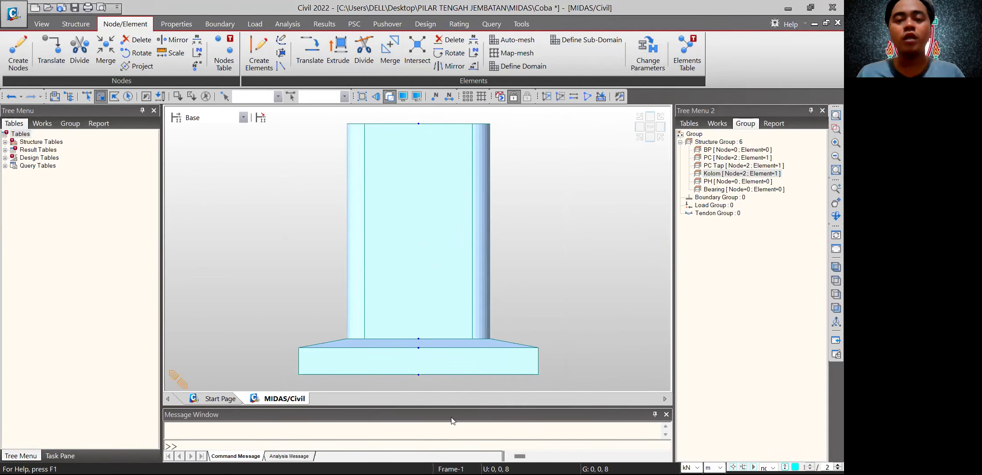
key(alt+Tab)
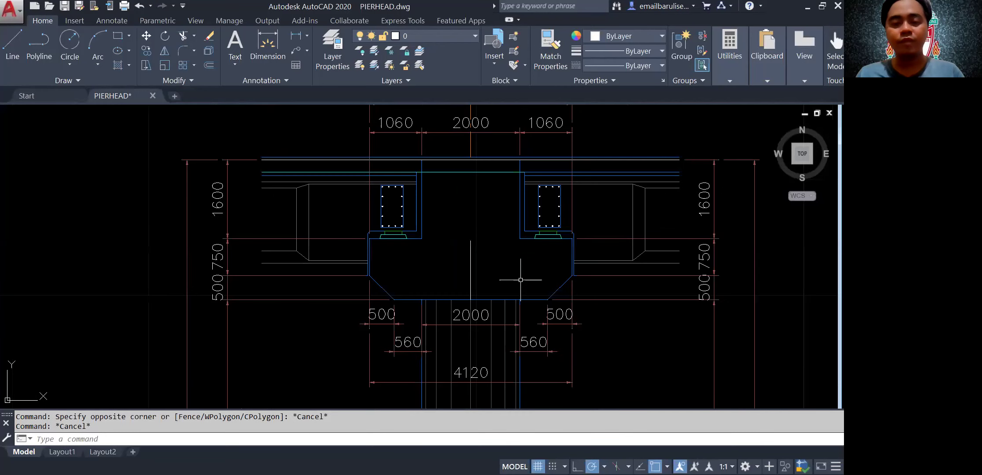
scroll(387, 297, up, 2)
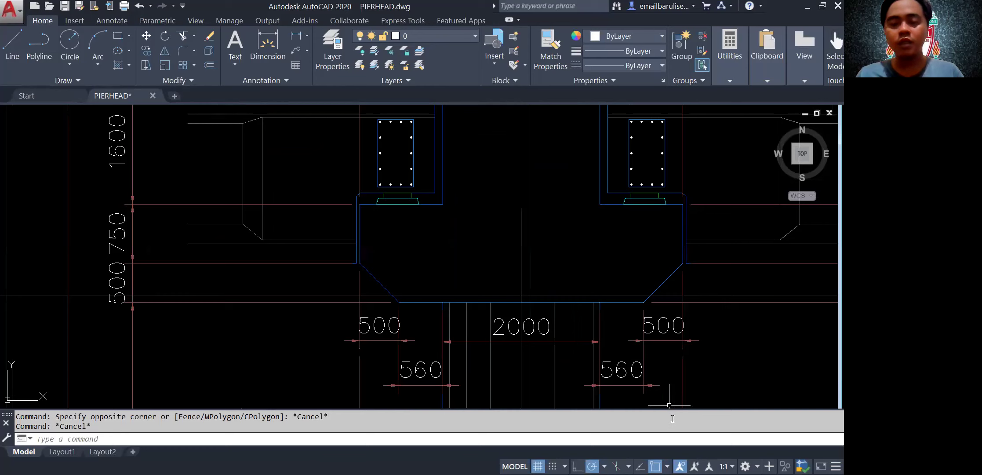
click(393, 204)
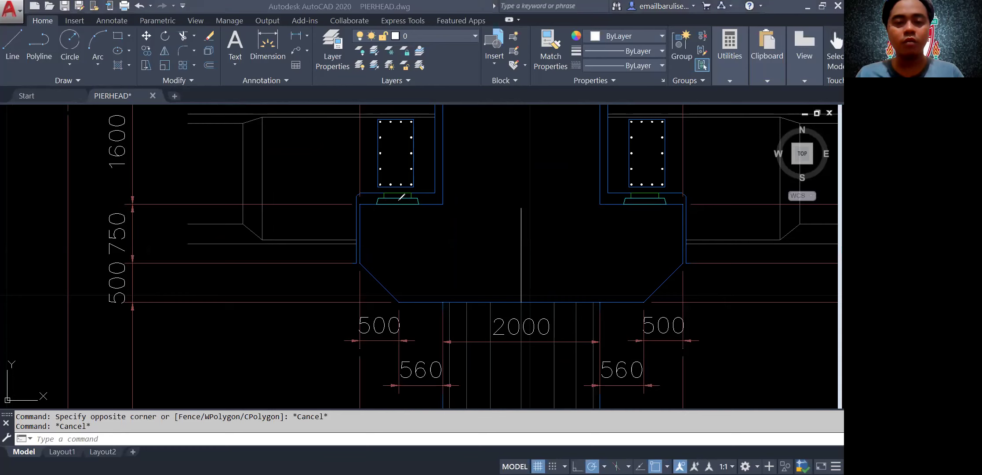
mouse_move(652, 202)
mouse_down()
mouse_move(645, 206)
mouse_move(654, 206)
mouse_up()
mouse_move(101, 199)
mouse_down()
mouse_move(150, 249)
mouse_move(98, 182)
mouse_up()
mouse_move(123, 248)
mouse_down()
mouse_move(147, 315)
mouse_move(130, 253)
mouse_up()
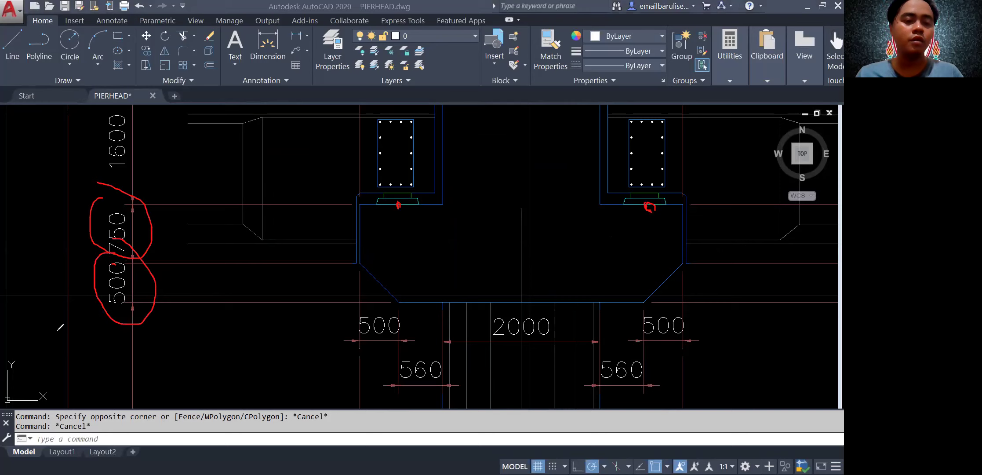
click(46, 314)
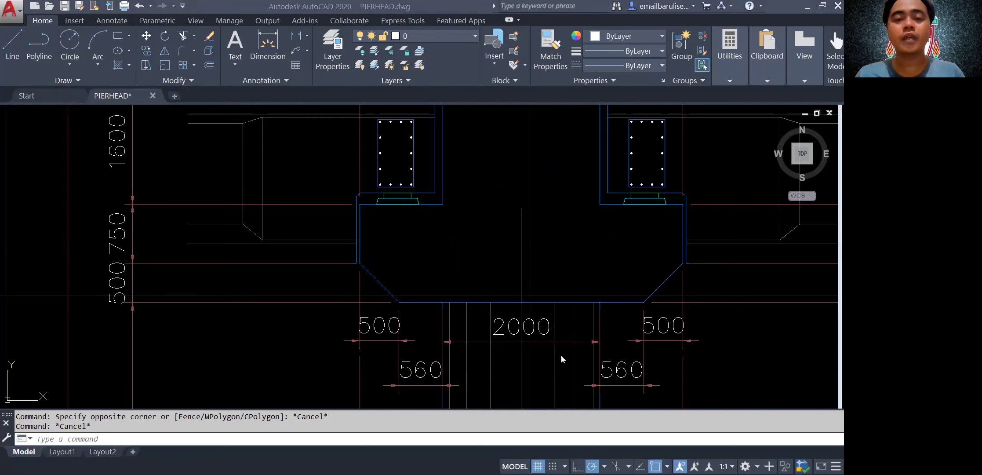
key(alt+Tab)
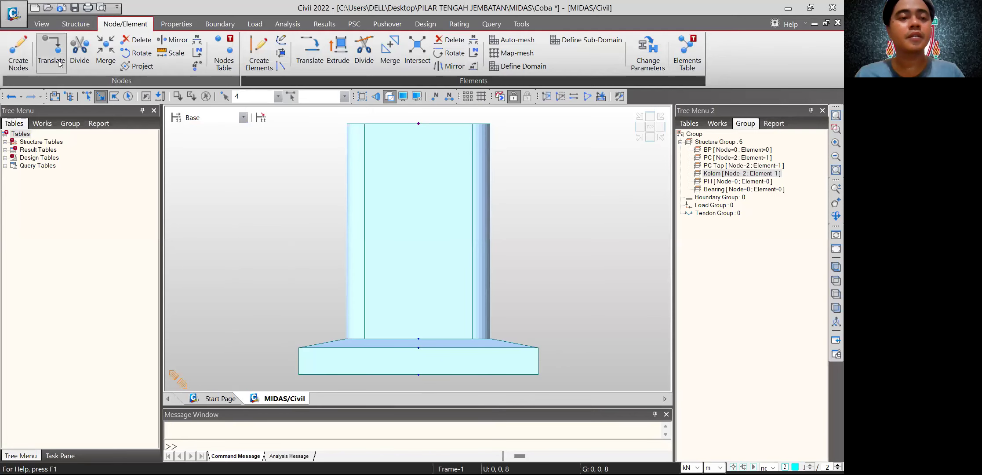
- Copy the column's top node once by 0, 0, 1.25 m with Intersect Frame Elements enabled
click(90, 235)
key(BackSpace)
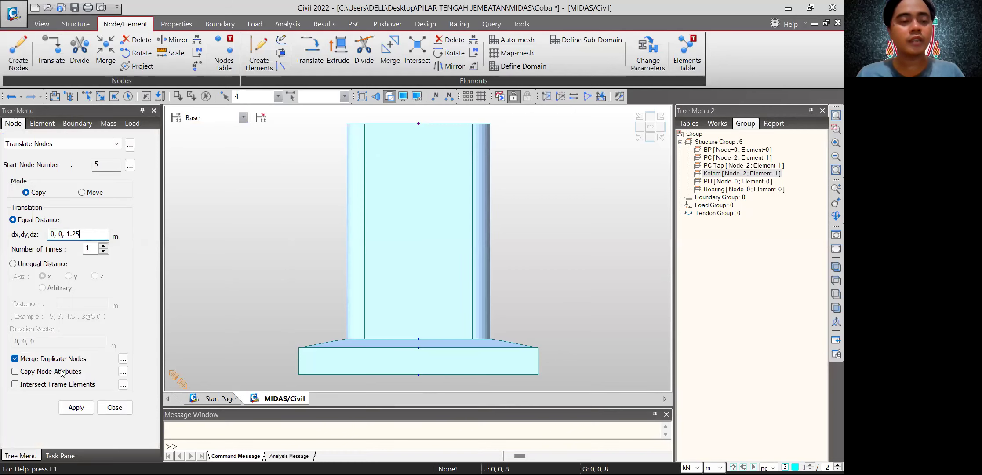
click(70, 385)
click(79, 408)
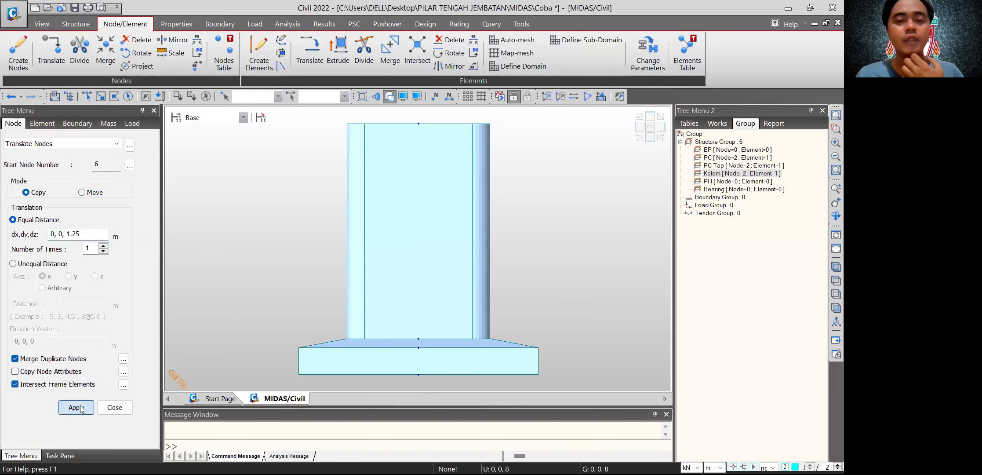
click(640, 126)
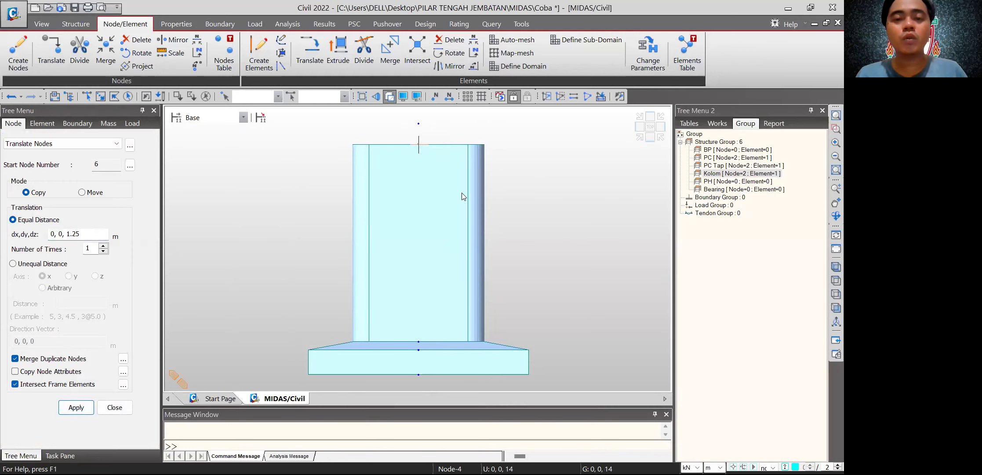
click(641, 138)
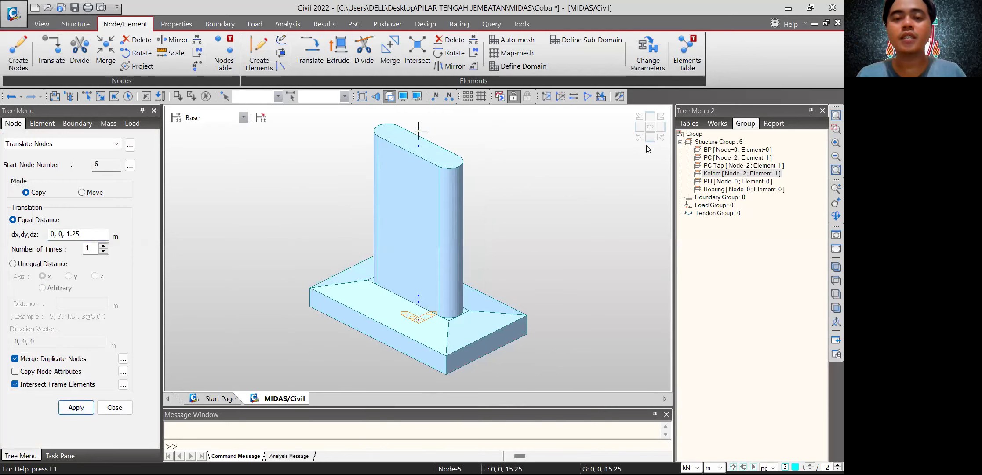
click(640, 127)
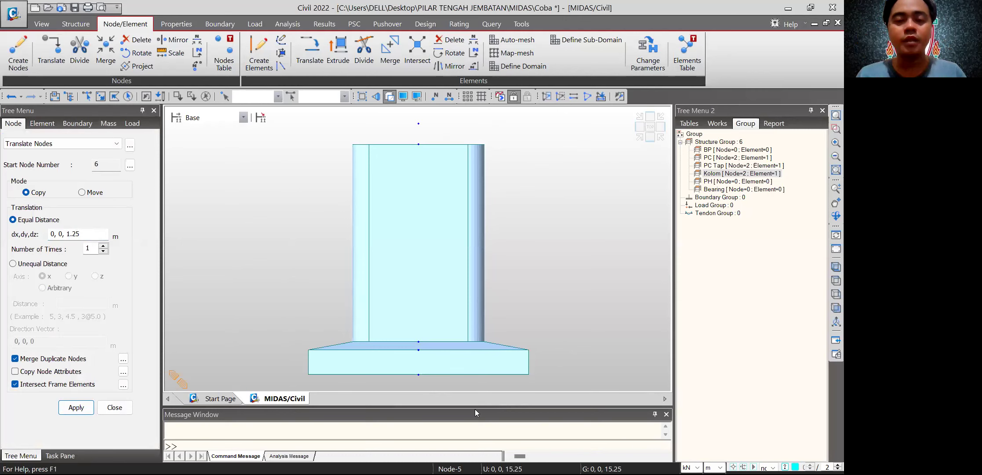
- Switch to the AutoCAD drawing and draw a vertical centre line through the right-hand pier in the POTONGAN 2 section
key(alt+Tab)
middle_drag(755, 268, 502, 180)
scroll(502, 187, down, 2)
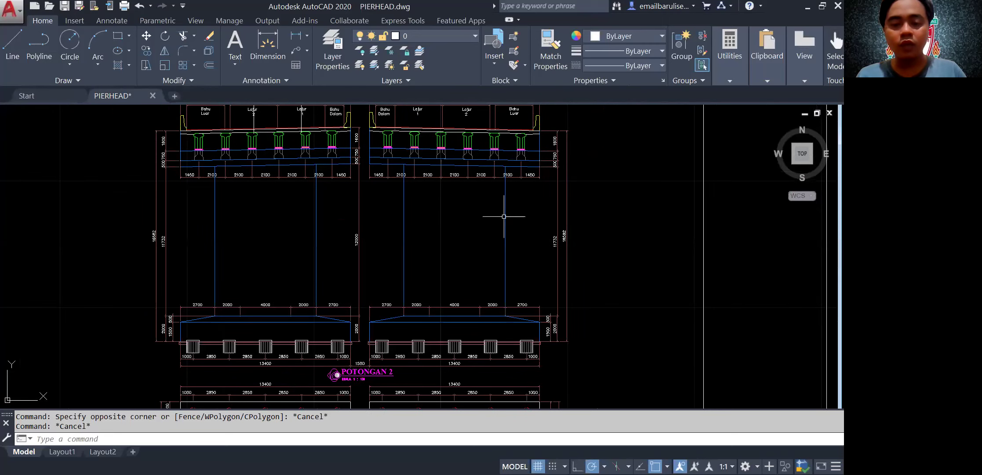
scroll(454, 312, up, 2)
text(l)
key(Return)
key(Escape)
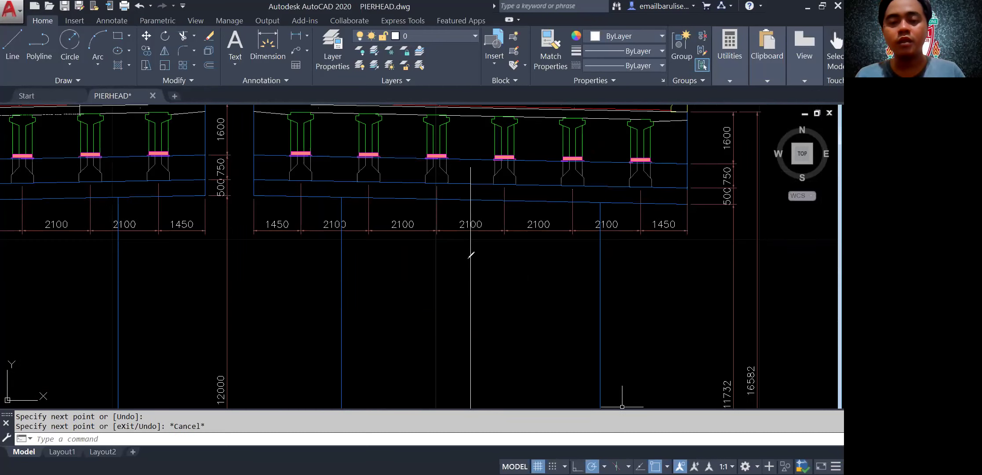
- Examine the spacing of the two middle girders about the pier's centre line, and return to MIDAS Civil
drag(436, 243, 510, 245)
drag(506, 237, 507, 251)
drag(433, 237, 434, 263)
drag(446, 240, 405, 254)
mouse_move(509, 237)
mouse_down()
mouse_move(477, 267)
mouse_move(511, 257)
mouse_move(512, 265)
mouse_up()
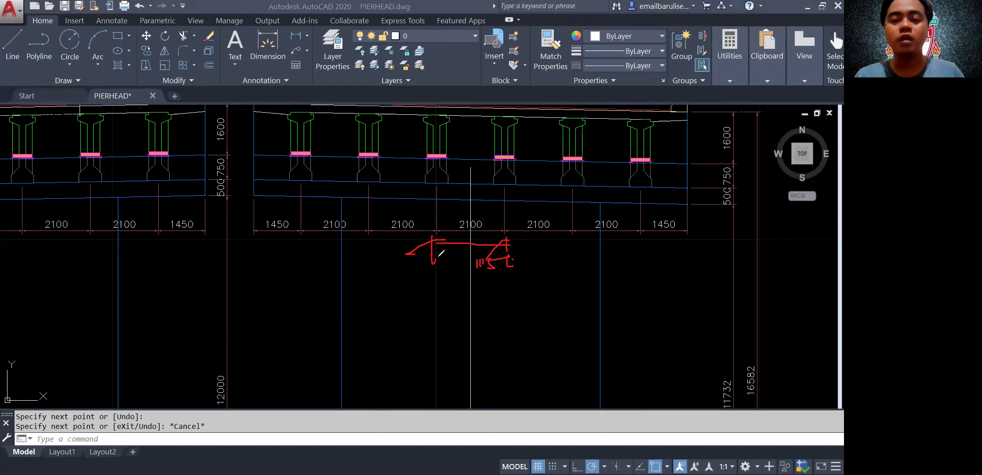
mouse_move(432, 275)
mouse_down()
mouse_move(432, 285)
mouse_move(463, 270)
mouse_up()
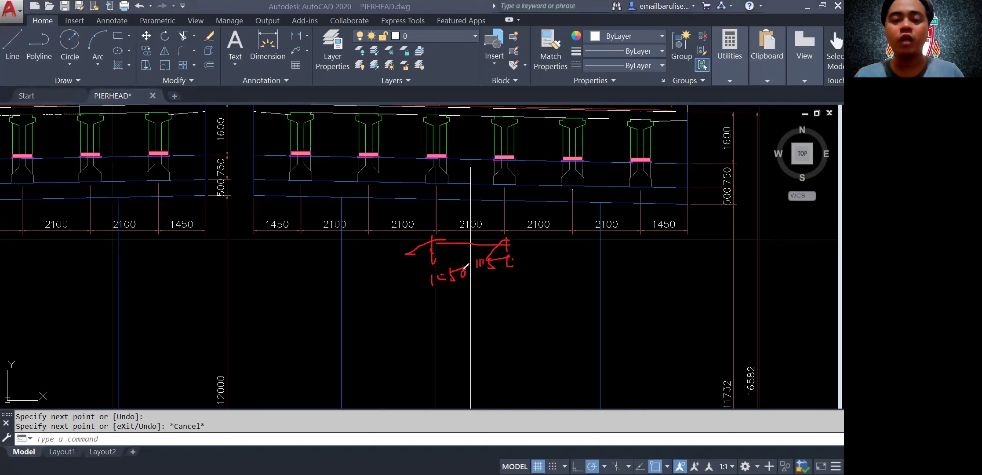
click(56, 312)
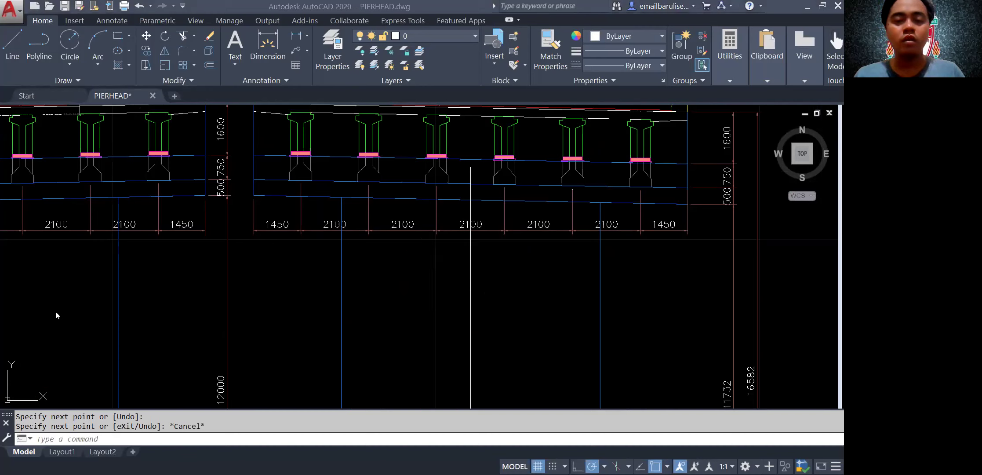
key(Escape)
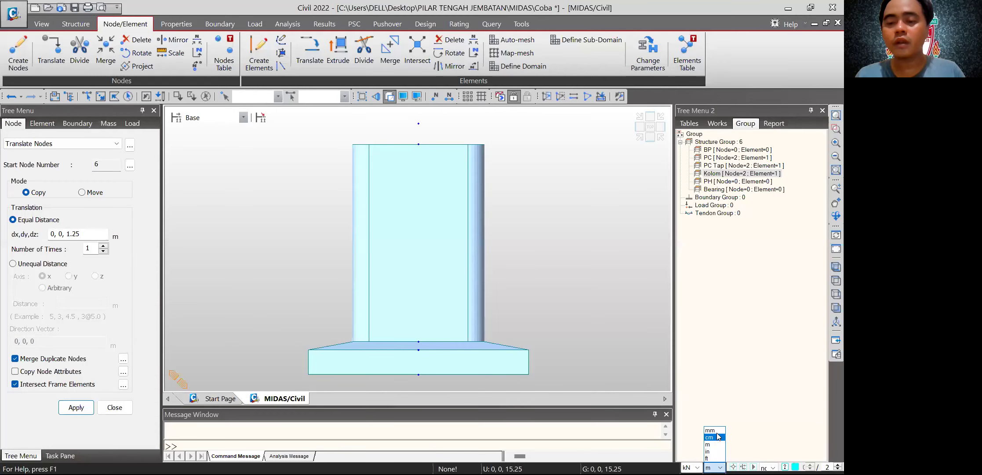
- Set the length unit to mm and copy the uppermost node once by 0, -1050, 0 with Intersect Frame Elements enabled
click(715, 431)
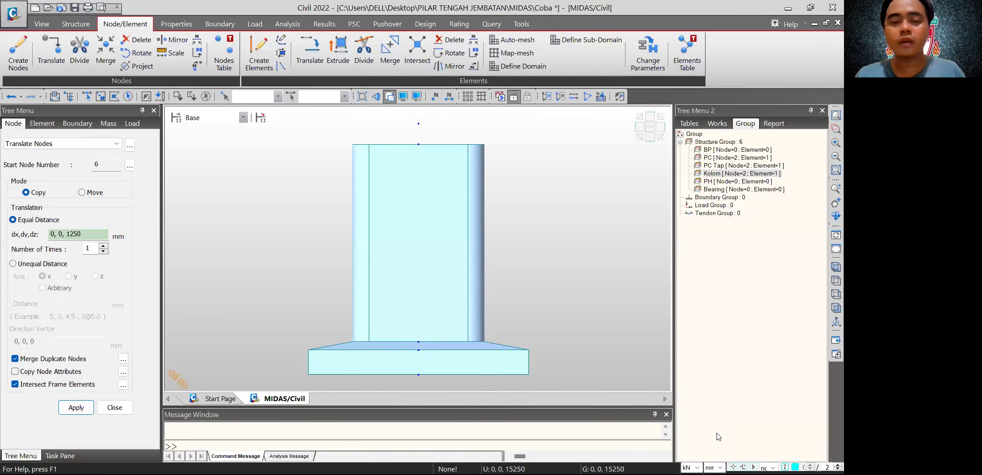
click(125, 407)
click(100, 96)
drag(413, 115, 424, 132)
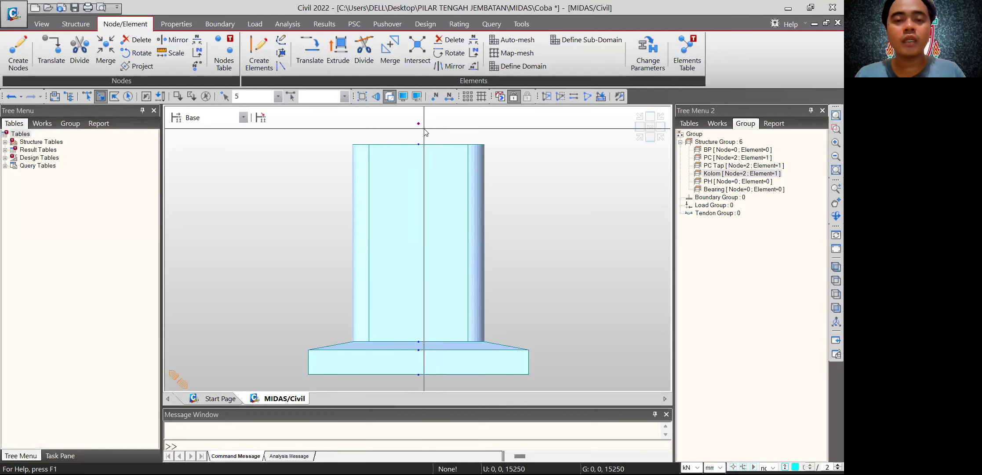
click(52, 53)
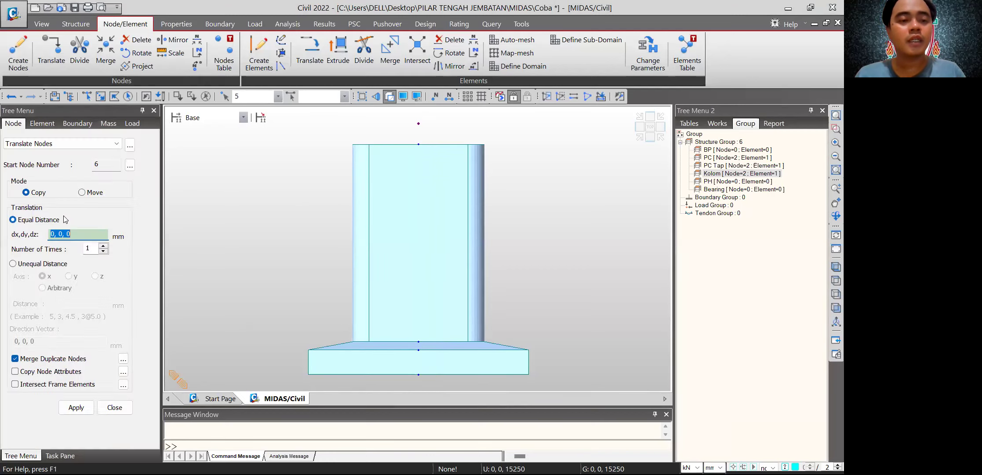
click(61, 234)
key(BackSpace)
text(-1050)
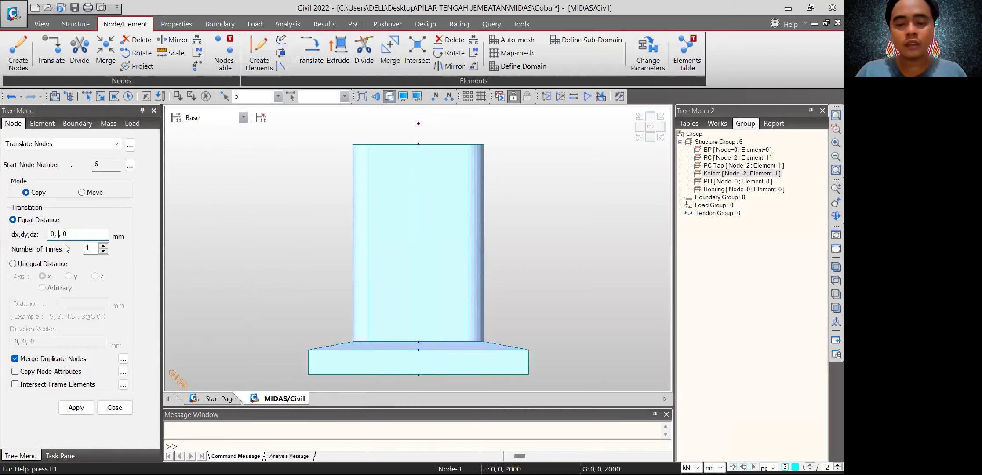
click(15, 384)
click(76, 408)
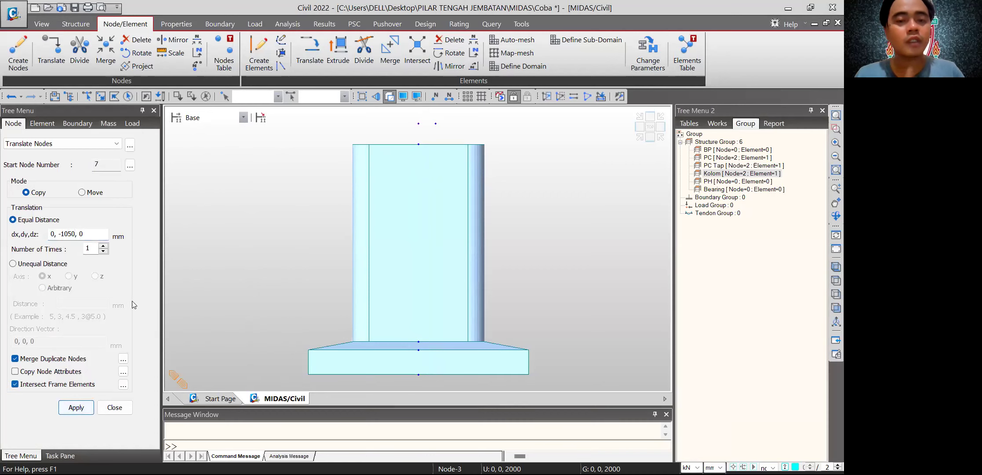
- Copy the central uppermost node once by 0, 1050, 0 mm with Intersect Frame Elements enabled
drag(415, 117, 428, 139)
click(64, 233)
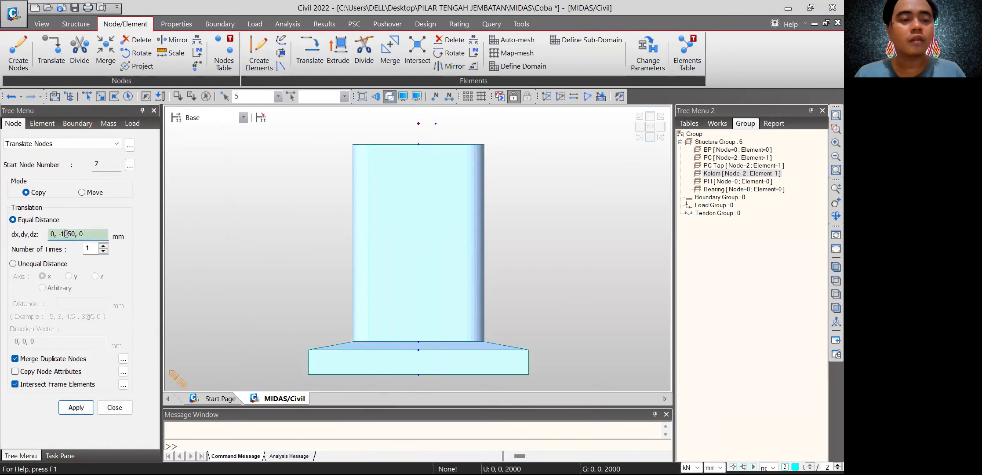
key(BackSpace)
click(85, 407)
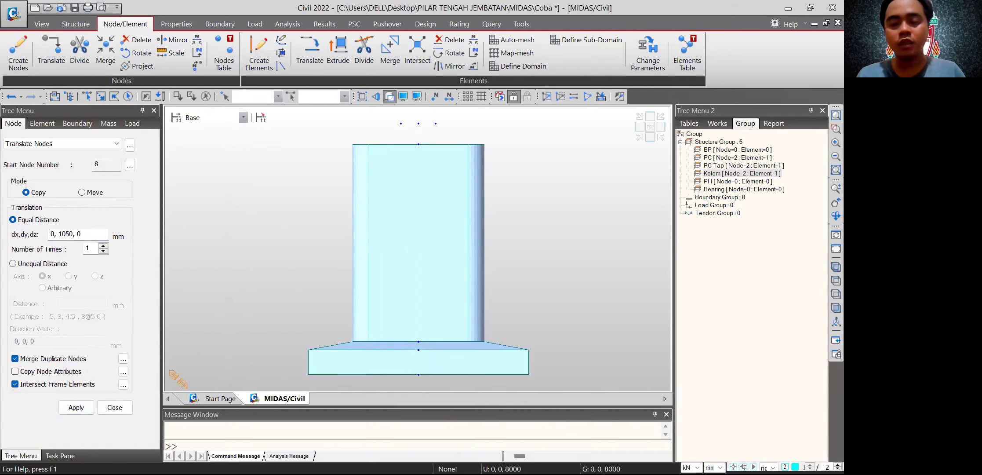
- Examine the girder spacings and edge distances along the right-hand pier head in the AutoCAD section, and return to MIDAS Civil
key(alt+Tab)
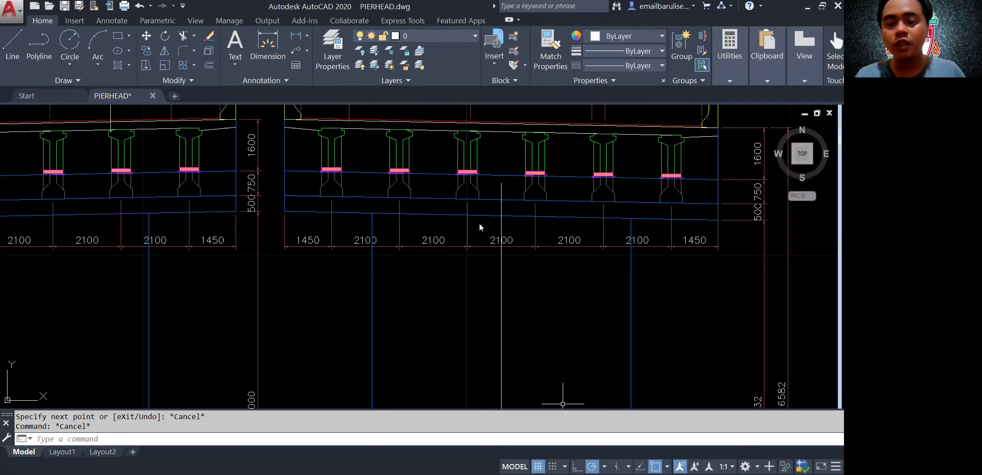
drag(466, 199, 468, 205)
drag(536, 197, 534, 204)
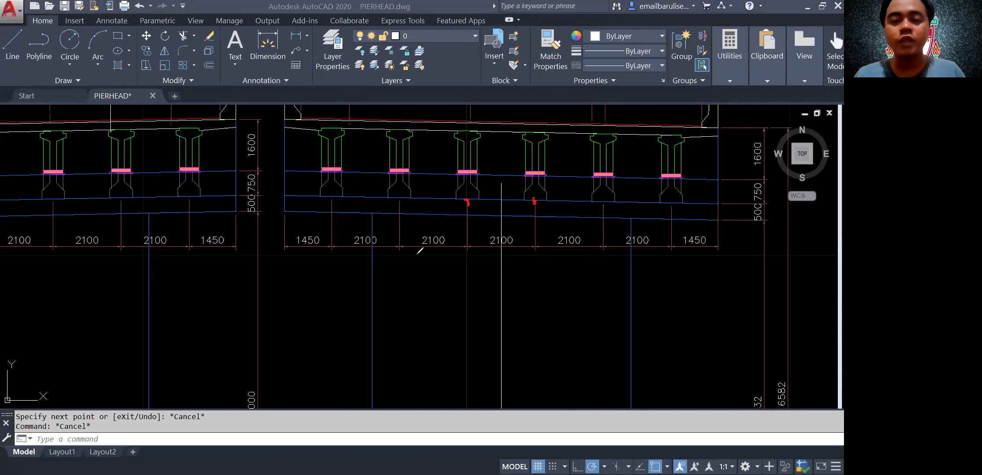
drag(335, 195, 284, 195)
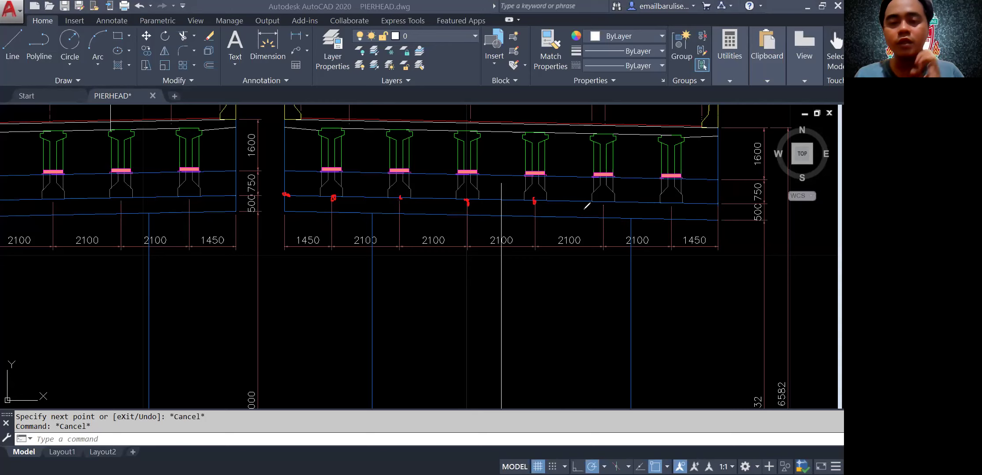
drag(604, 200, 606, 204)
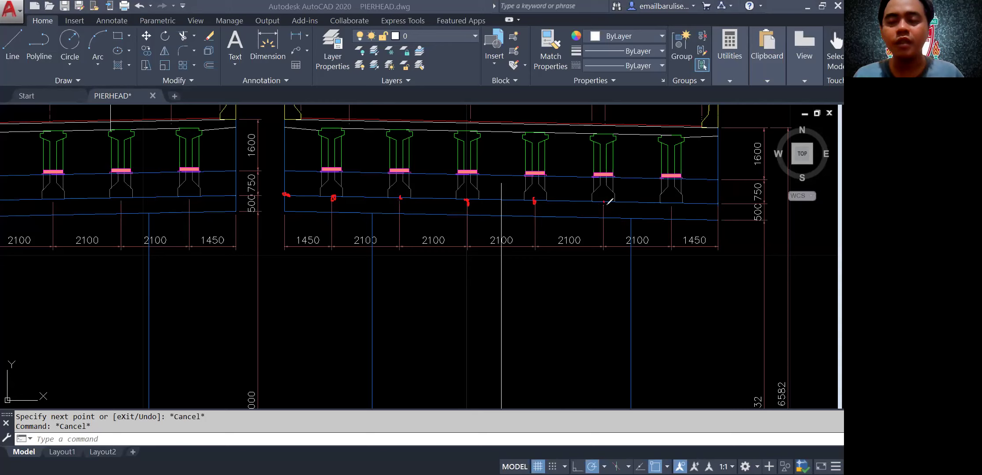
drag(673, 201, 717, 206)
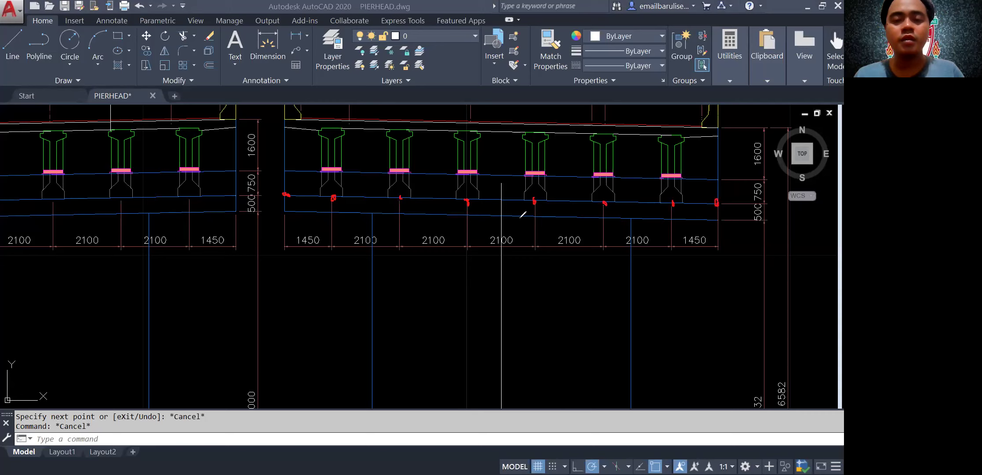
key(e)
drag(471, 195, 470, 201)
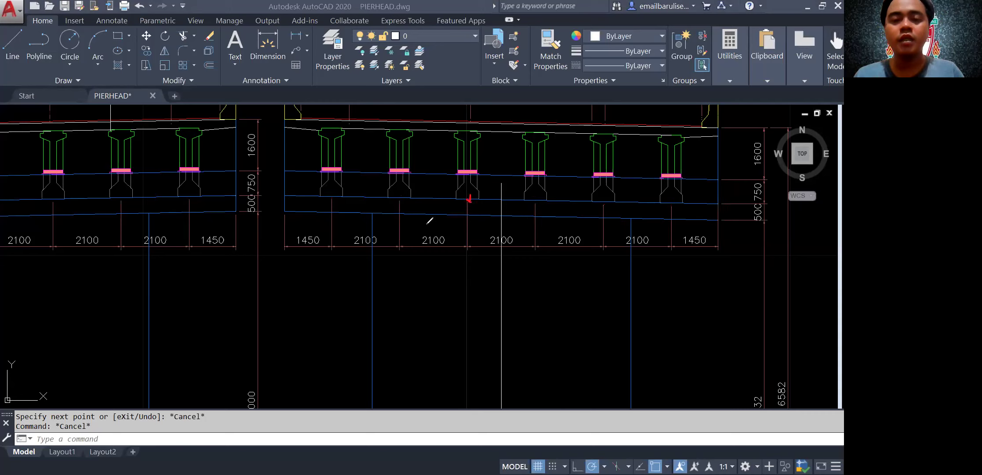
drag(405, 194, 405, 193)
drag(327, 196, 338, 201)
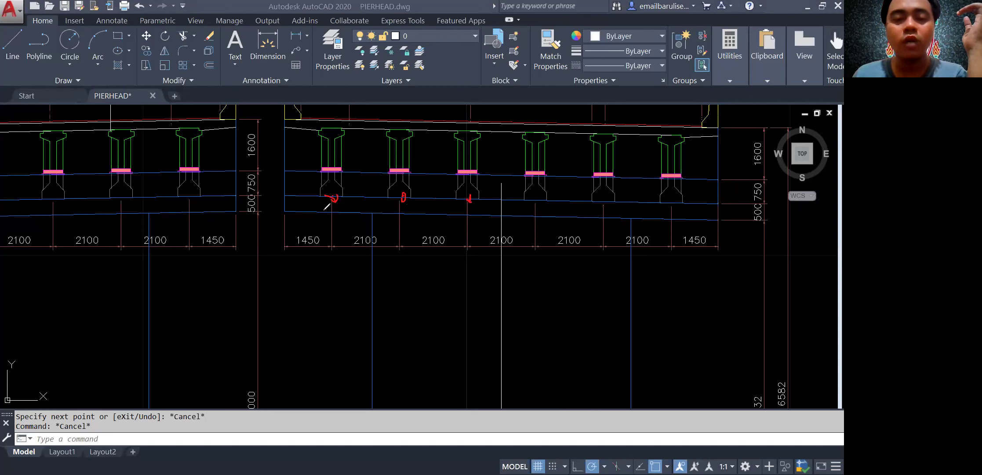
click(284, 196)
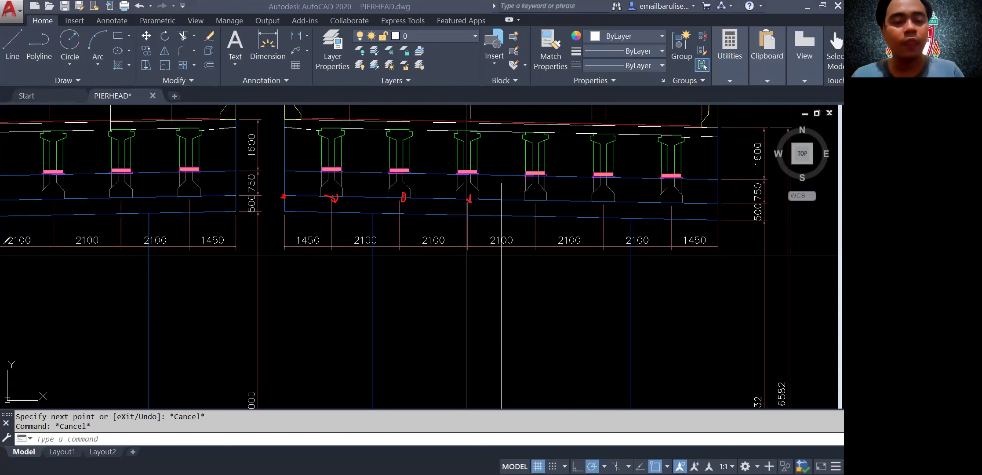
key(Escape)
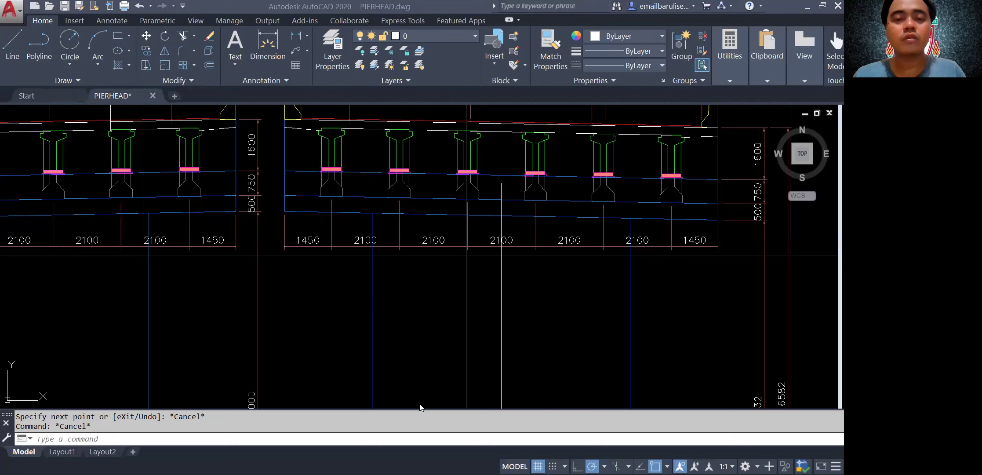
key(alt+Tab)
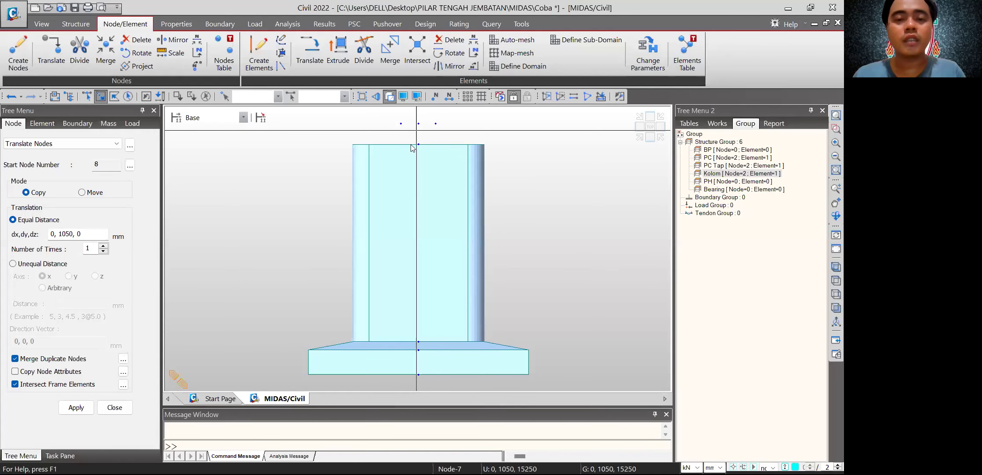
- Copy the pier-head node at y = 1050 mm twice by 0, 2100, 0 mm
drag(411, 144, 392, 118)
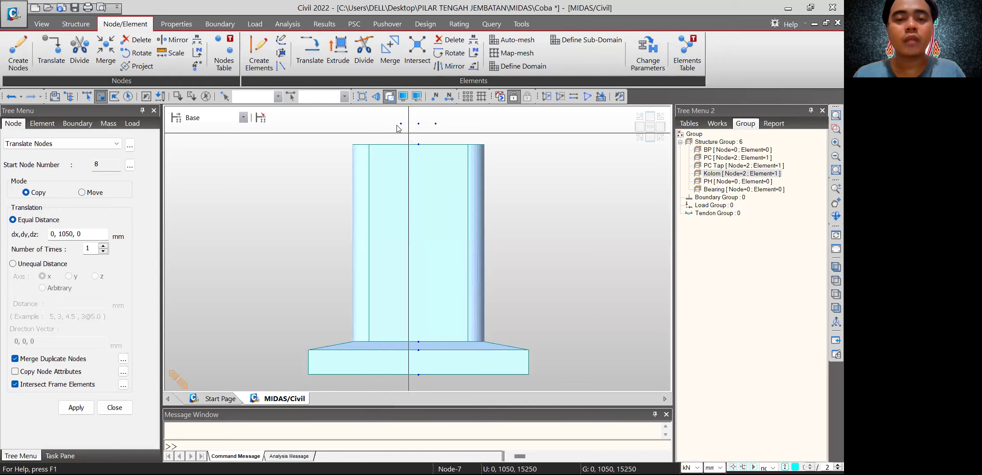
double_click(73, 234)
text(1)
key(BackSpace)
text(2050)
key(BackSpace)
key(BackSpace)
key(BackSpace)
text(100)
double_click(88, 248)
text(2)
click(76, 407)
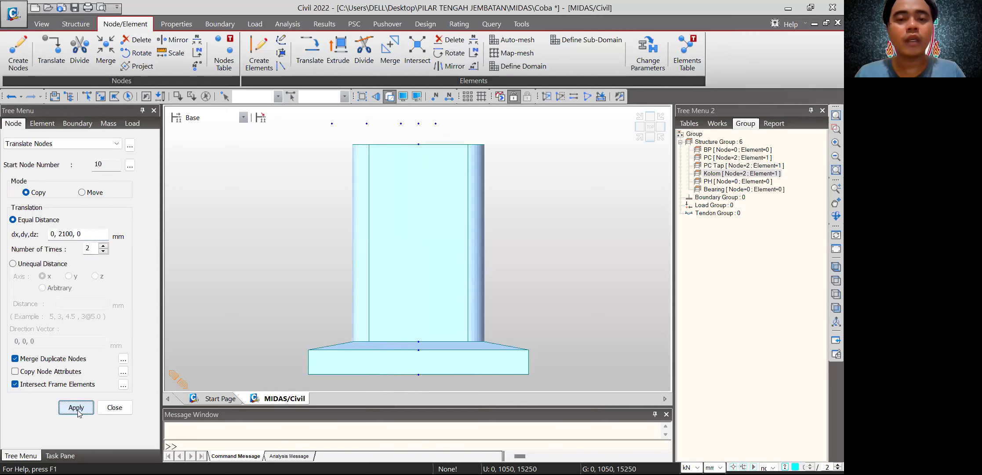
- Copy the outermost pier-head node on the positive Y side once by 0, 1450, 0 mm
click(101, 96)
click(332, 124)
double_click(73, 234)
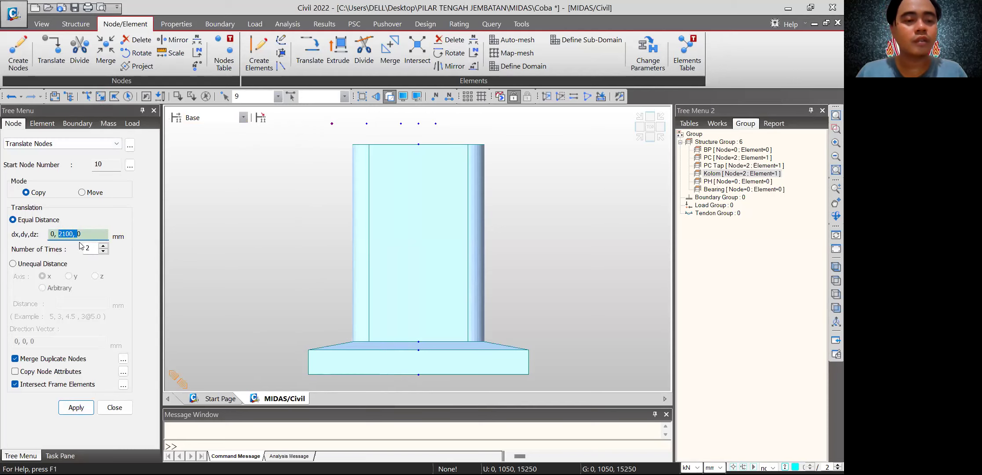
key(Left)
key(Left)
key(Left)
key(Left)
key(Left)
key(BackSpace)
key(BackSpace)
key(BackSpace)
key(BackSpace)
text(1450)
click(92, 249)
text(1)
click(79, 409)
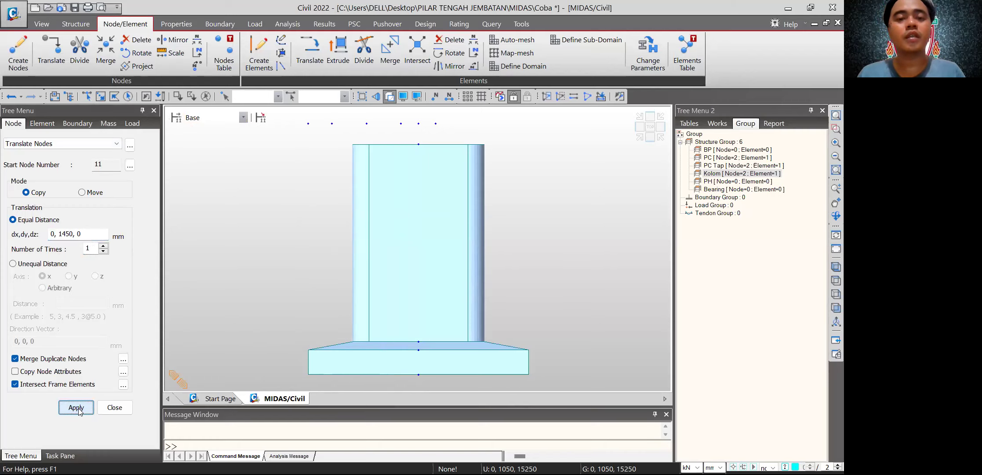
- Copy the pier-head node at y = -1050 mm twice by 0, -2100, 0 mm
click(100, 96)
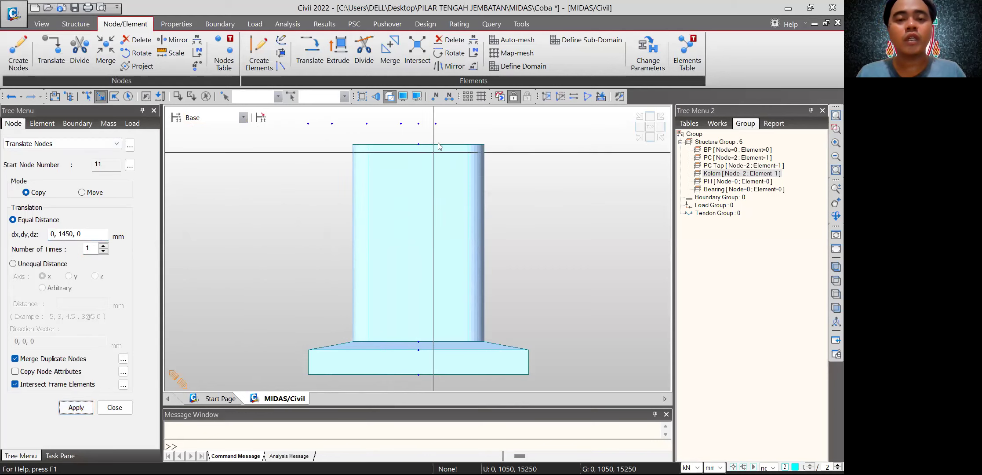
drag(431, 117, 451, 136)
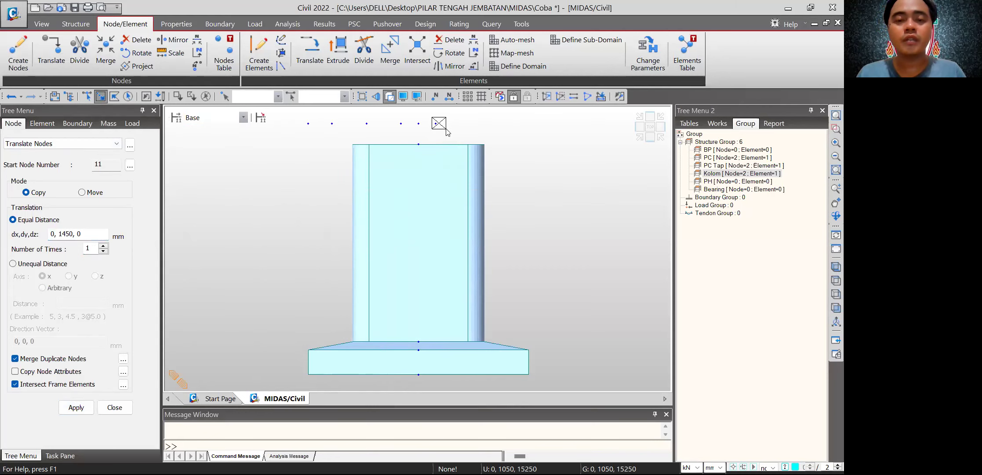
click(73, 235)
key(BackSpace)
key(BackSpace)
key(BackSpace)
key(BackSpace)
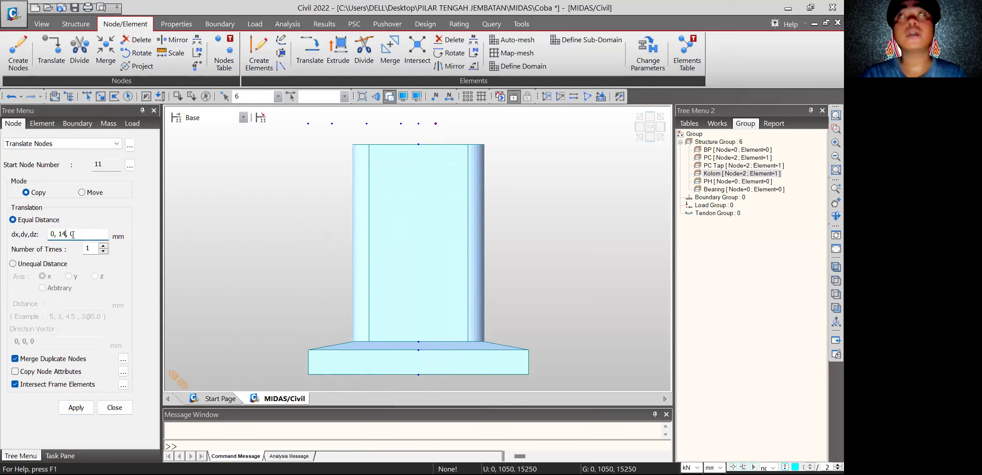
text(-2100)
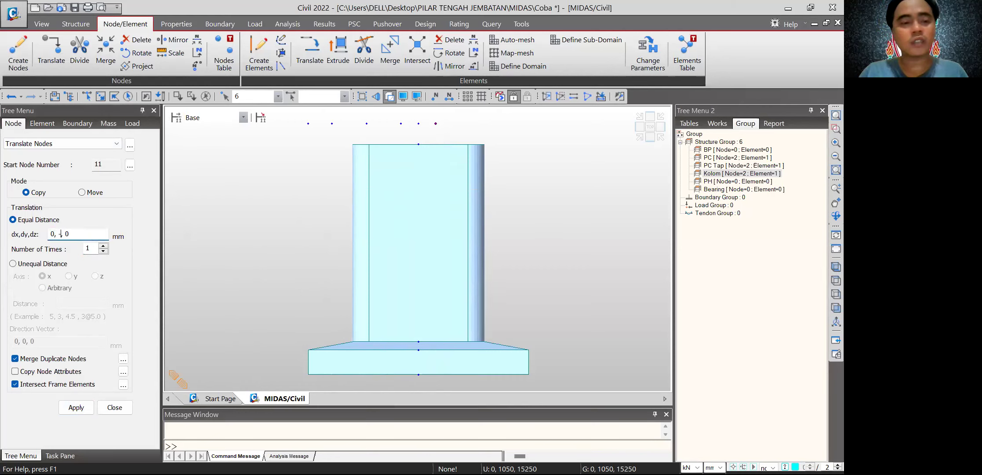
key(Tab)
text(2)
click(90, 409)
- Copy the outermost pier-head node on the negative Y side once by 0, -1450, 0 mm
click(102, 98)
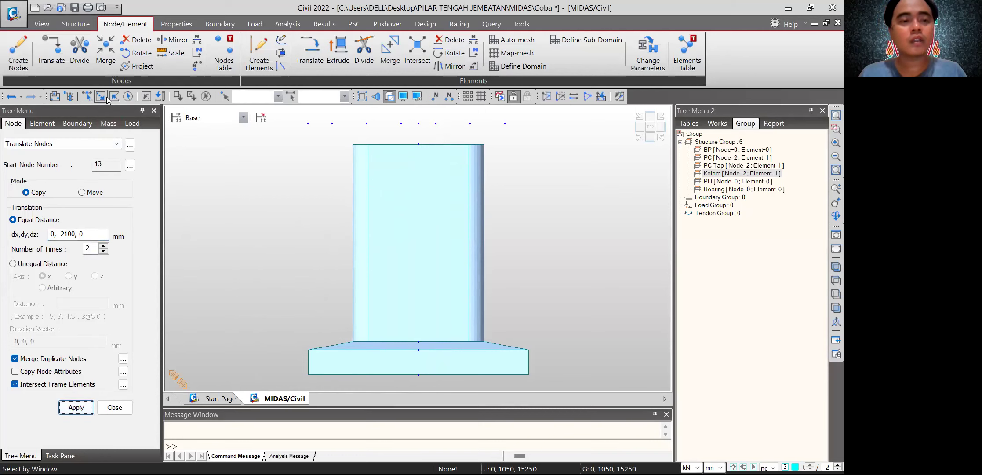
drag(498, 114, 518, 135)
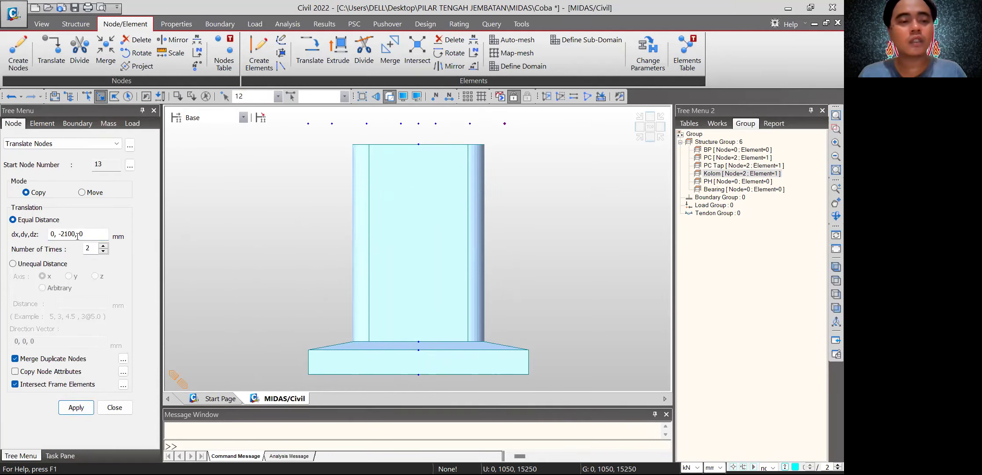
drag(64, 234, 72, 235)
key(Right)
key(Right)
key(BackSpace)
key(BackSpace)
key(BackSpace)
key(BackSpace)
text(1450)
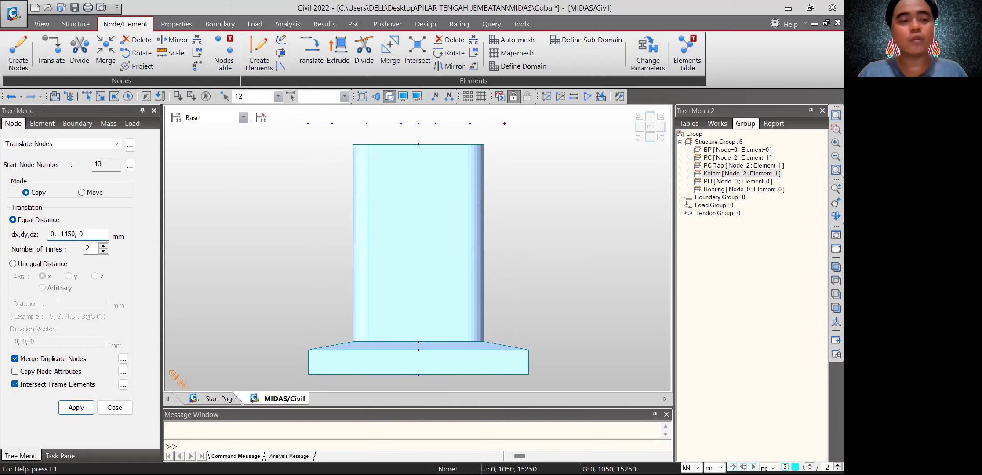
double_click(92, 249)
text(1)
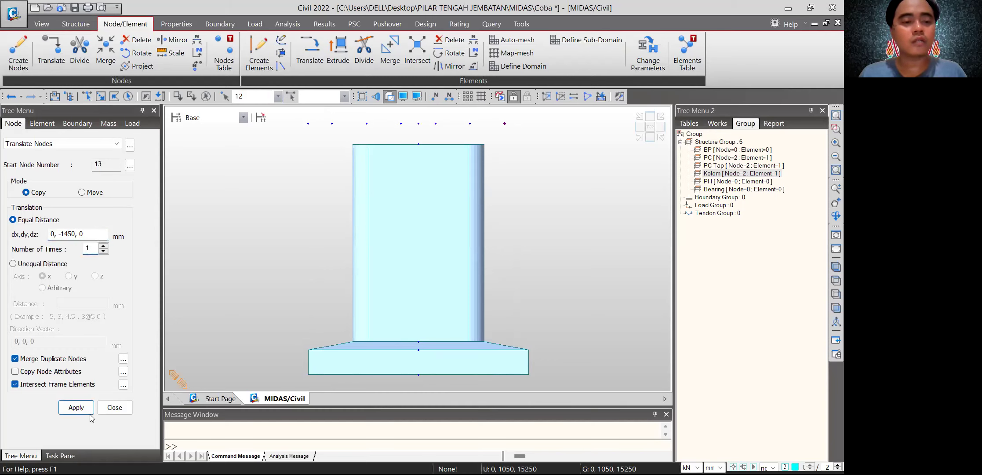
click(76, 408)
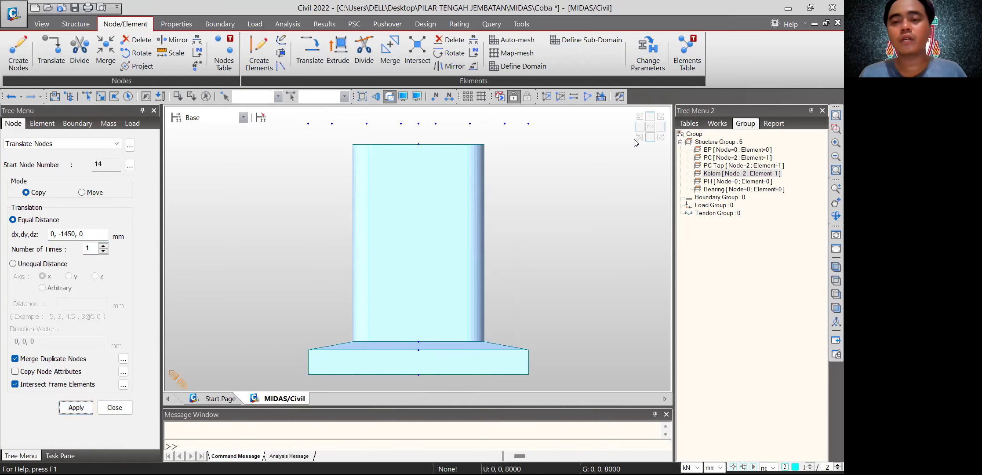
- Save the model and show the pier from its narrow side
click(664, 135)
key(ctrl+s)
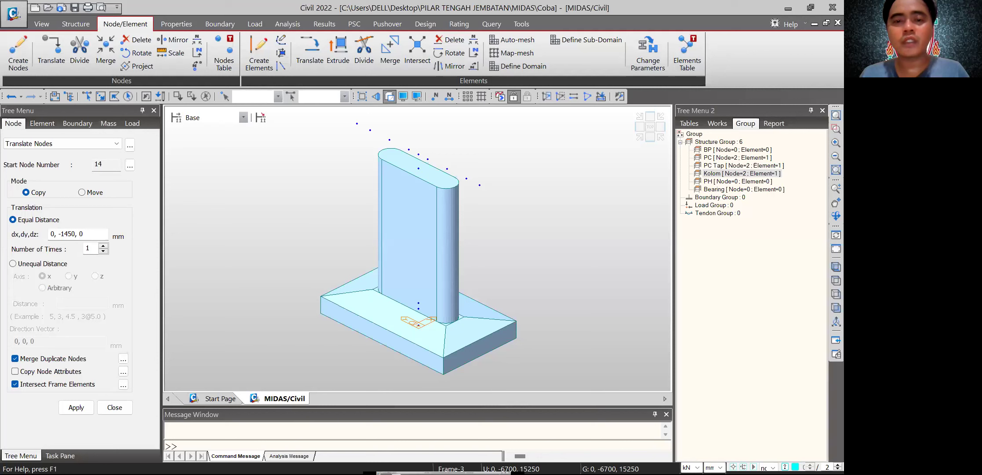
click(639, 126)
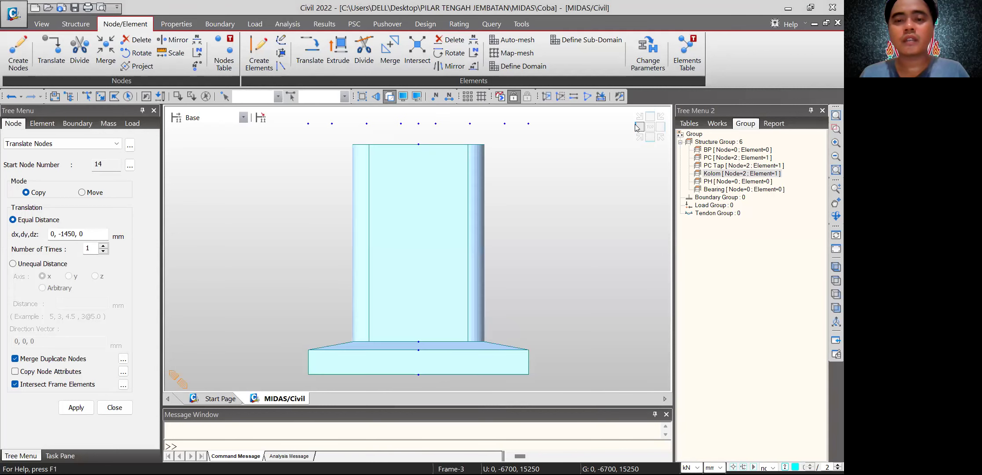
click(650, 137)
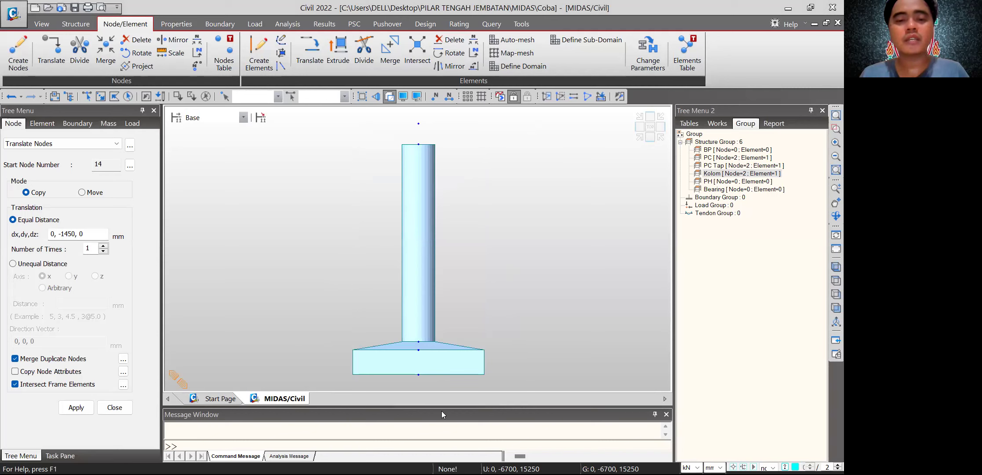
- Examine the bearing positions and pier-head widths about the centre line in AutoCAD's POTONGAN 1 section, and return to MIDAS Civil
key(alt+Tab)
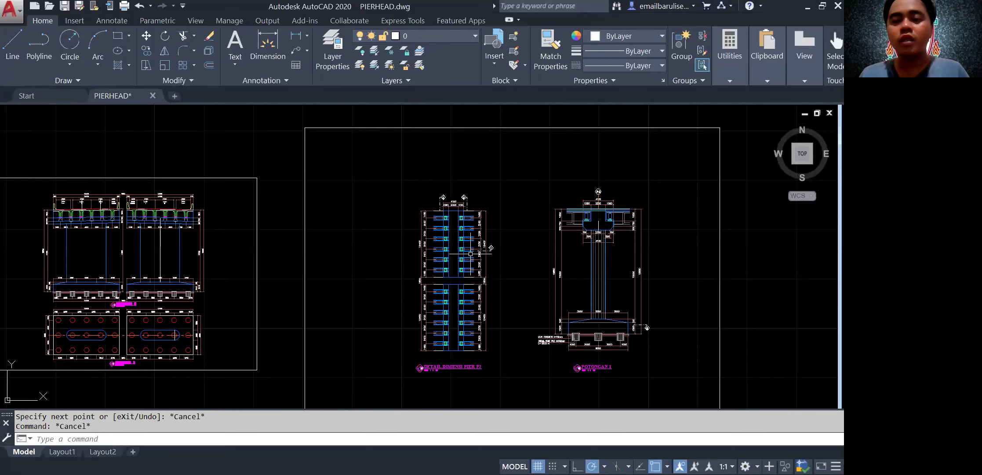
scroll(566, 223, up, 10)
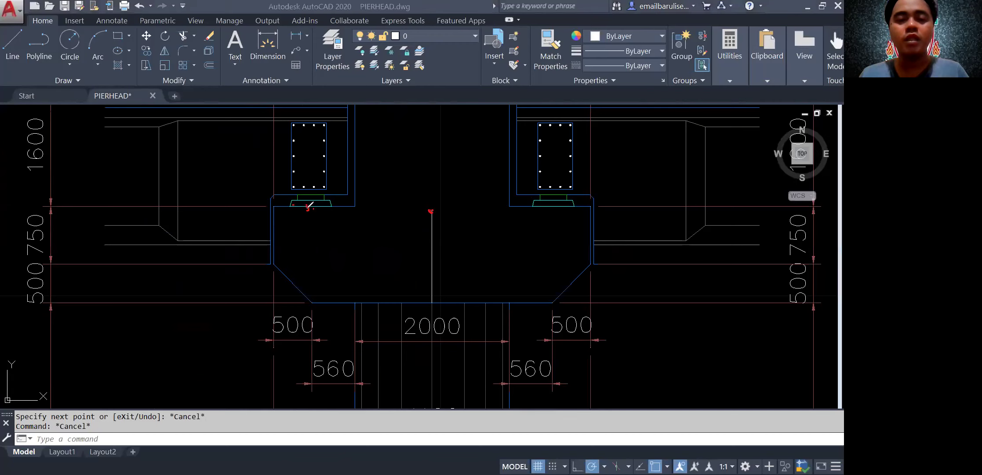
drag(555, 205, 561, 212)
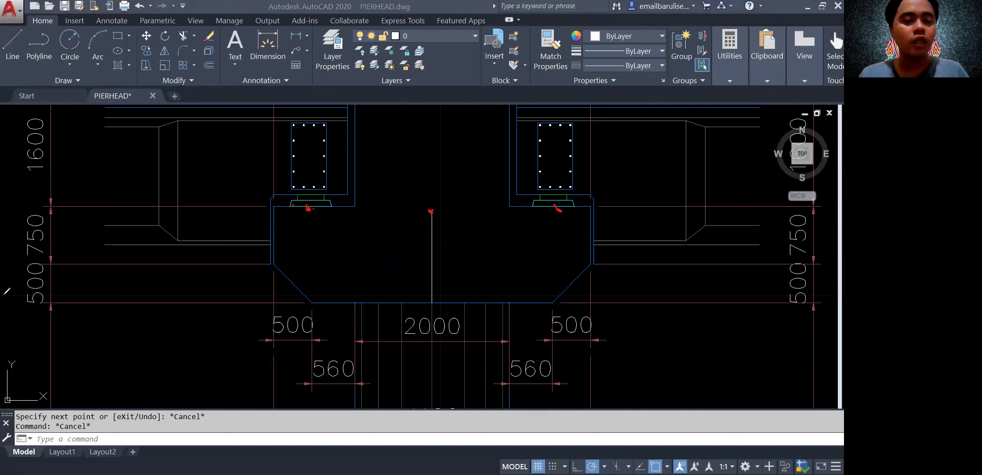
click(122, 338)
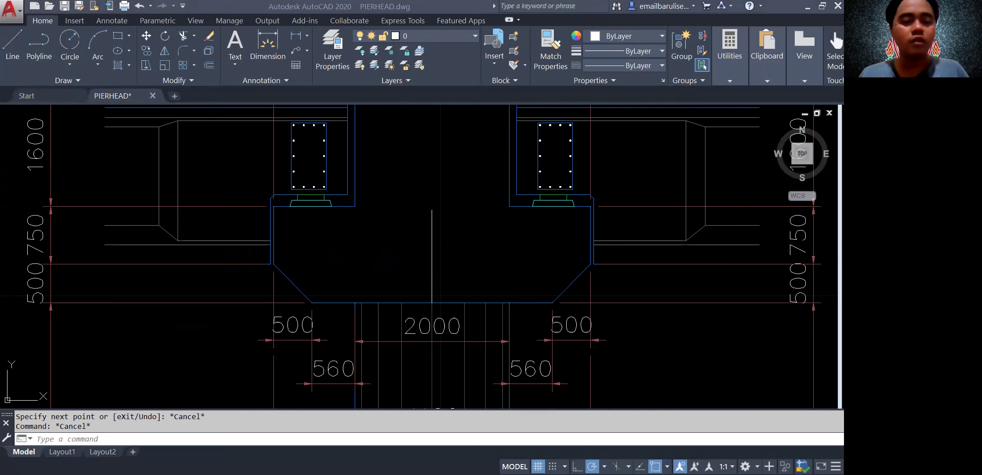
scroll(458, 313, down, 4)
scroll(452, 246, up, 2)
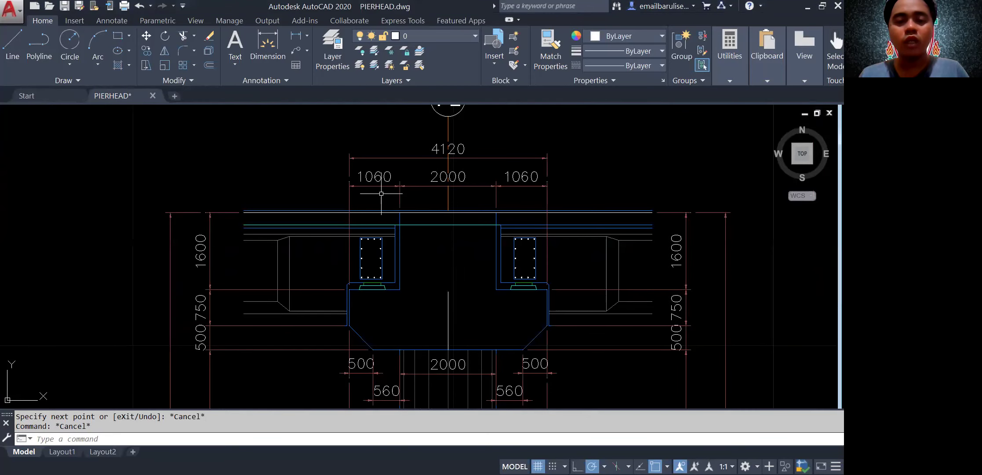
scroll(409, 303, up, 2)
scroll(412, 275, down, 2)
middle_drag(394, 265, 403, 282)
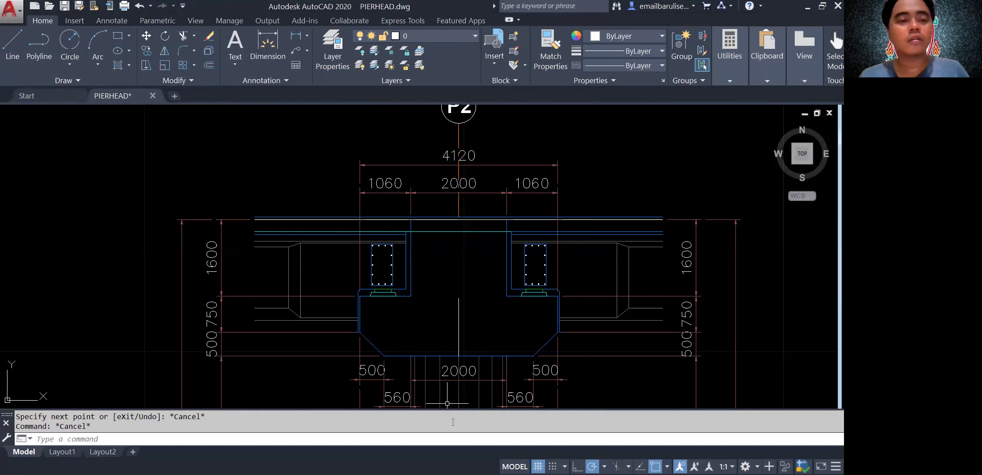
key(alt+Tab)
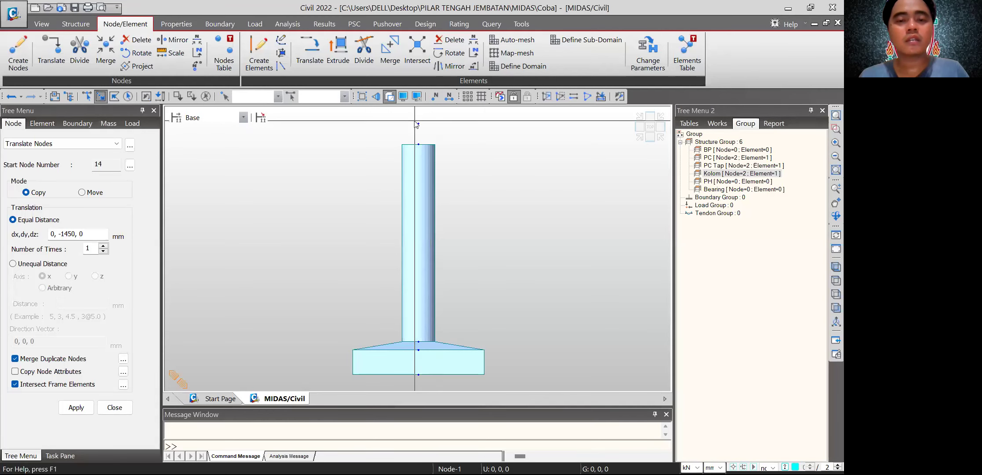
- Copy the row of pier-head centre-line nodes once by -1530, 0, 0 mm
drag(425, 132, 407, 118)
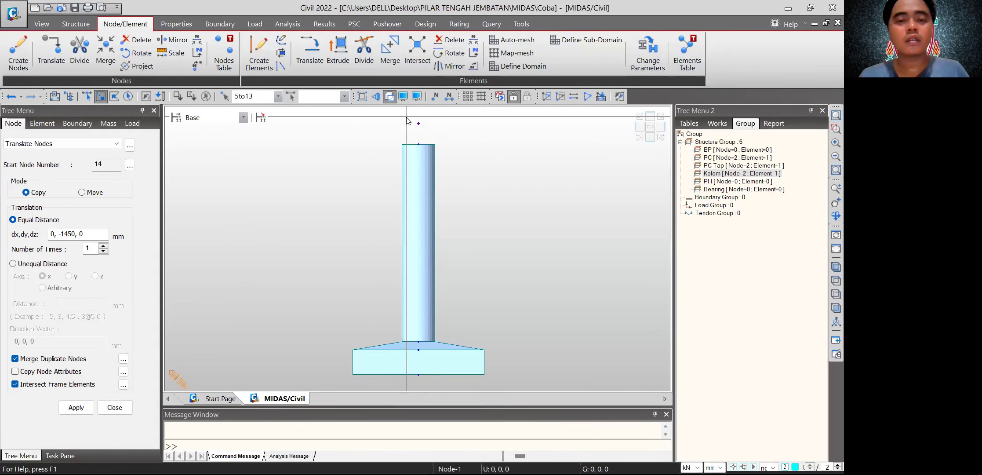
click(73, 235)
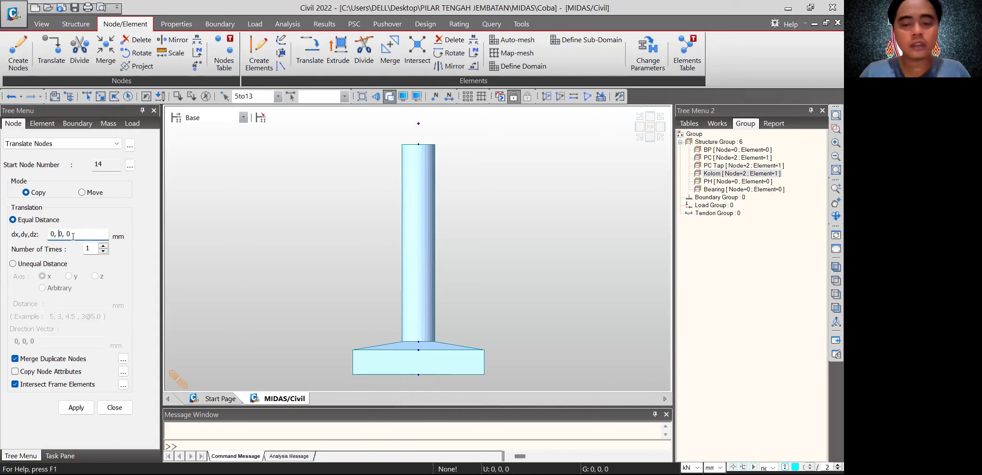
key(BackSpace)
text(-153)
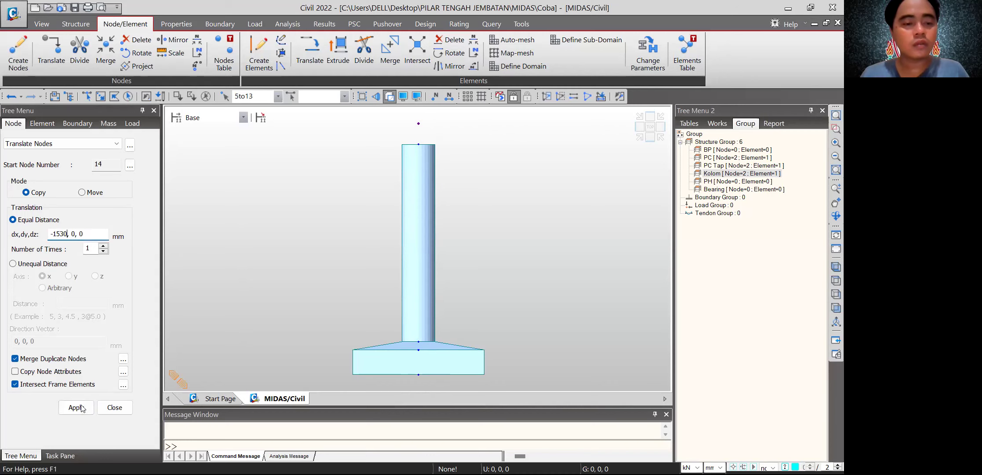
click(75, 408)
- Copy the pier-head centre-line nodes once by 1530, 0, 0 mm and finish translating nodes
click(100, 96)
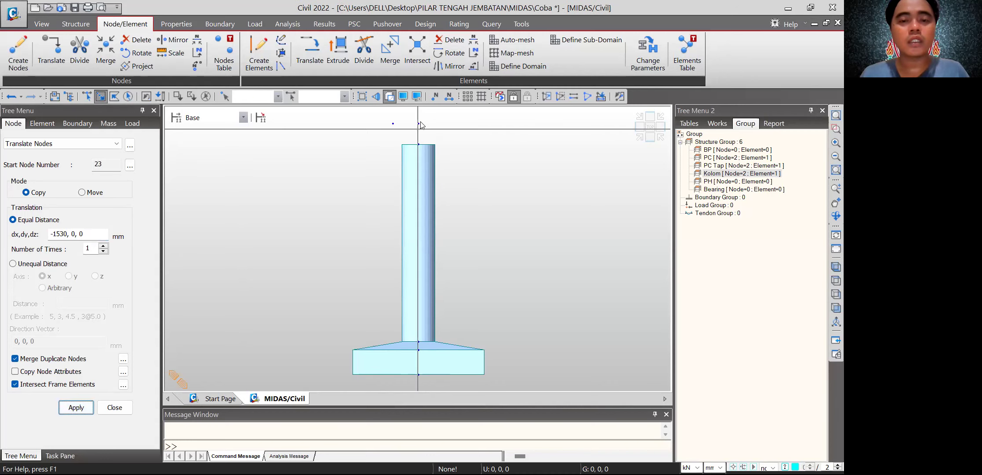
drag(415, 116, 425, 132)
click(53, 236)
click(91, 405)
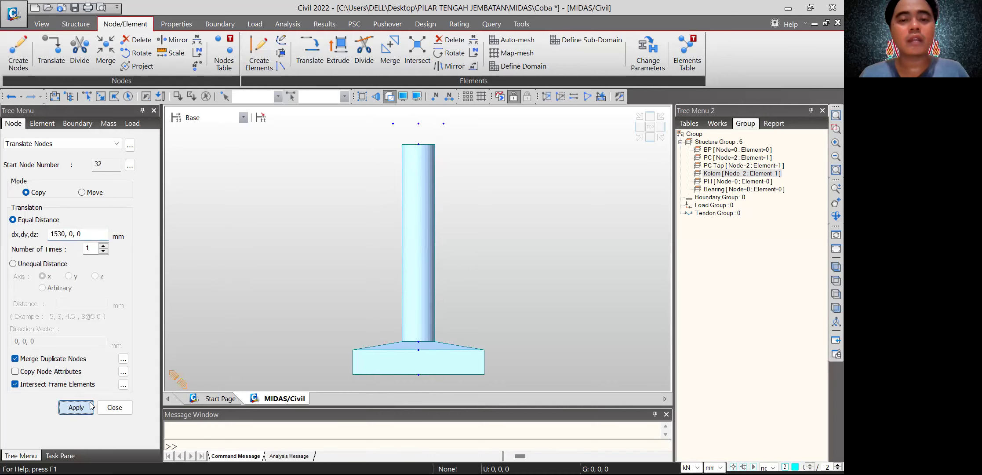
click(112, 408)
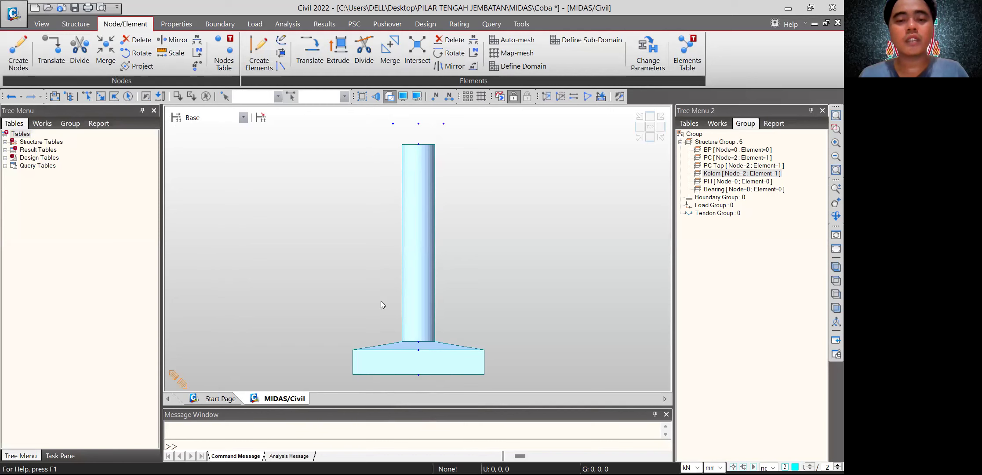
- Examine the vertical dimension from the bearing seat to the pier-head top in AutoCAD, and return to MIDAS Civil
key(alt+Tab)
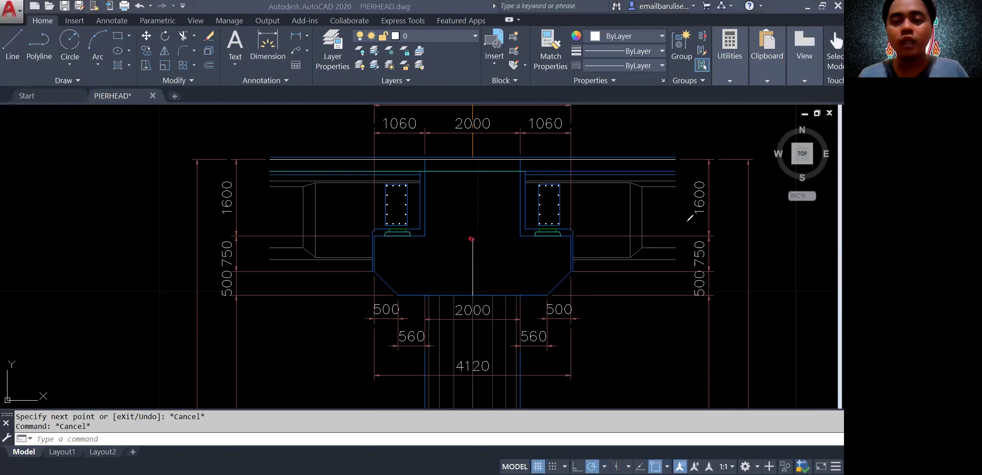
mouse_move(704, 175)
mouse_down()
mouse_move(687, 211)
mouse_move(706, 173)
mouse_up()
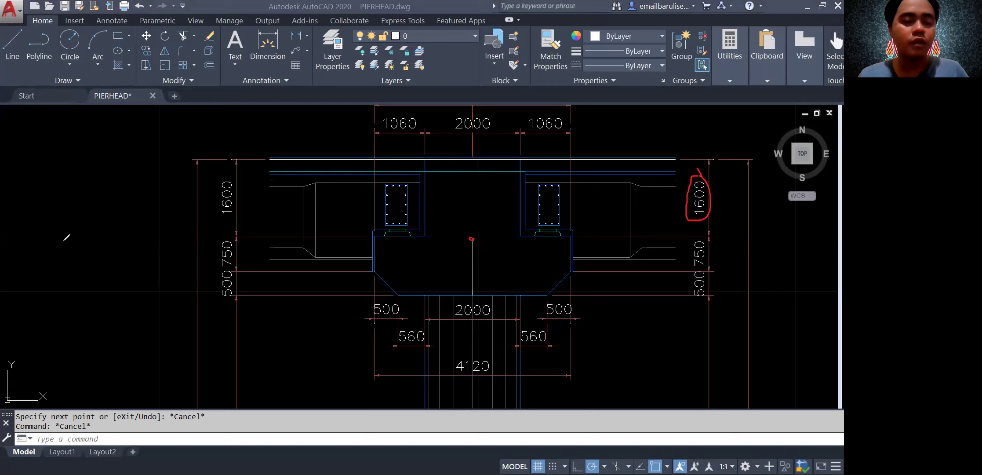
click(63, 240)
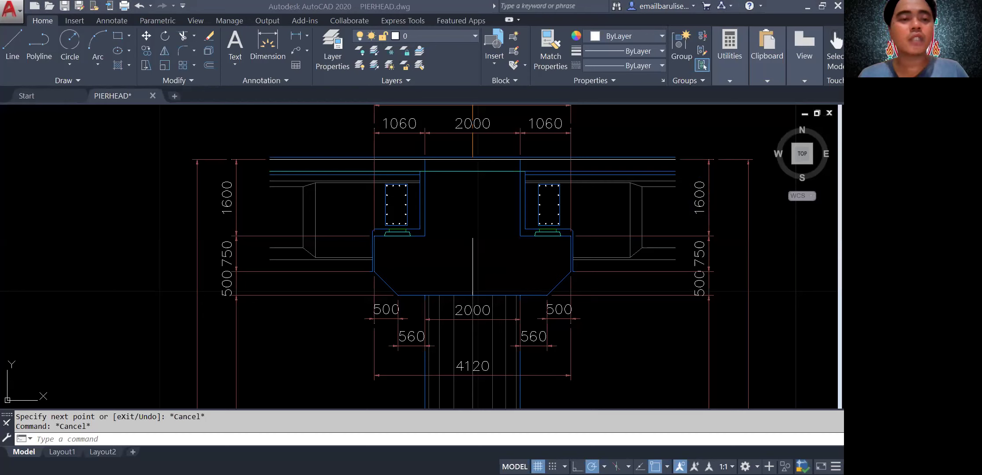
key(alt+Tab)
- Copy the pier-head centre-line nodes once by 0, 0, 1600 mm with Intersect Frame Elements enabled
drag(408, 118, 426, 135)
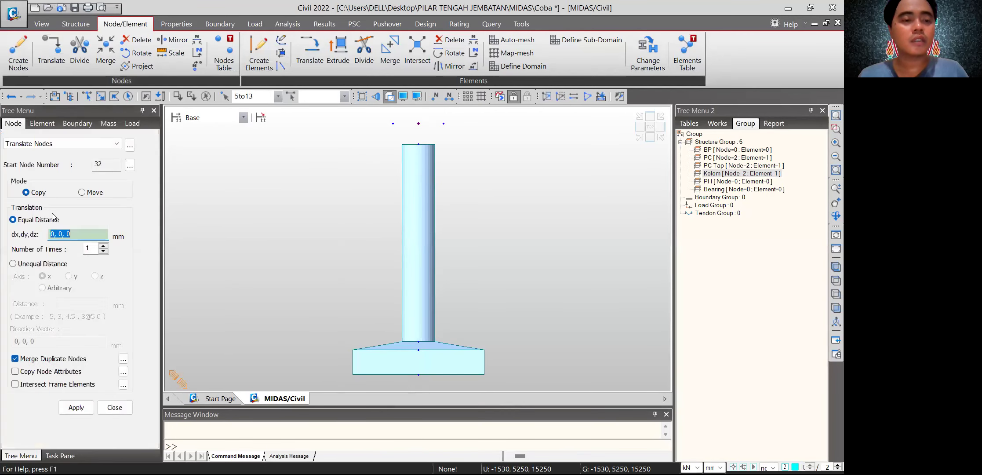
click(74, 235)
key(BackSpace)
text(1600)
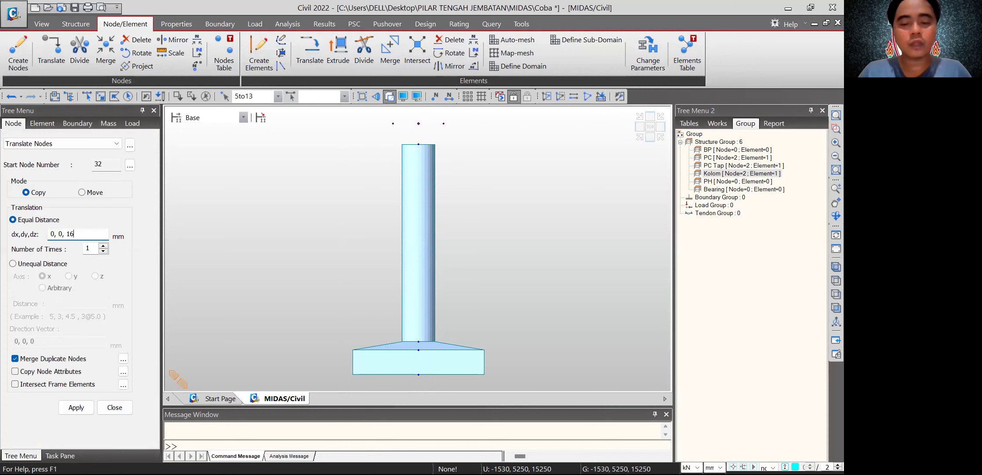
click(53, 384)
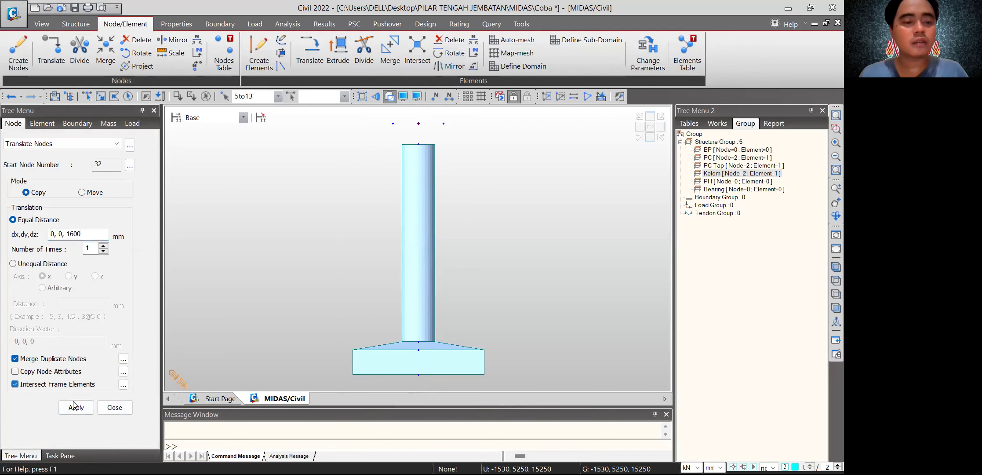
click(78, 409)
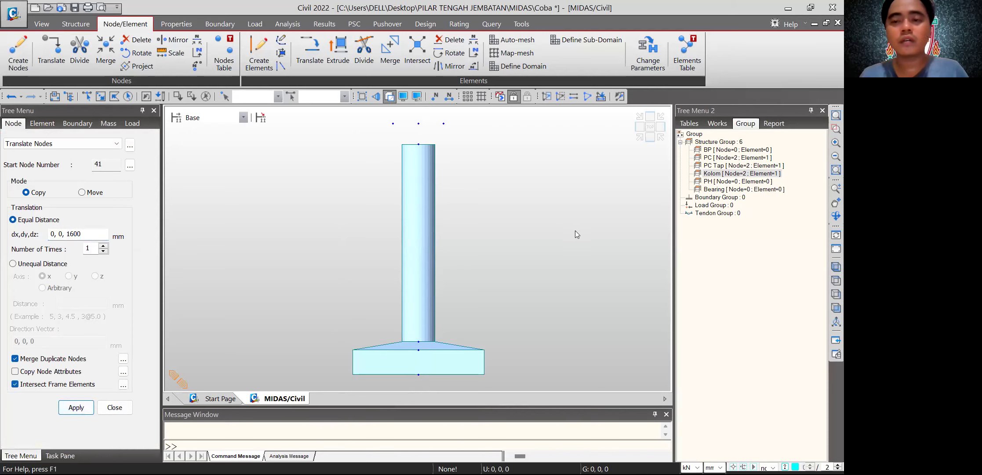
- Assign the uppermost row of pier-head nodes to the PH structure group
click(650, 138)
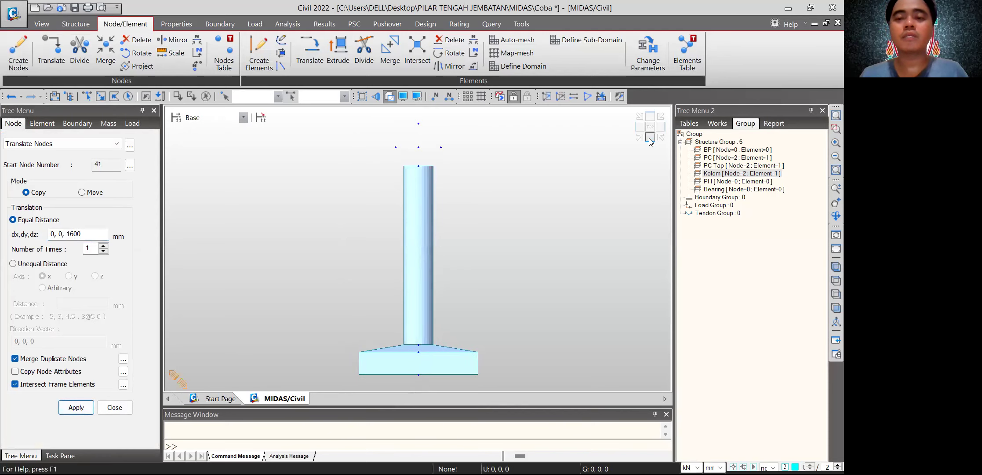
click(645, 129)
click(100, 96)
drag(308, 118, 545, 152)
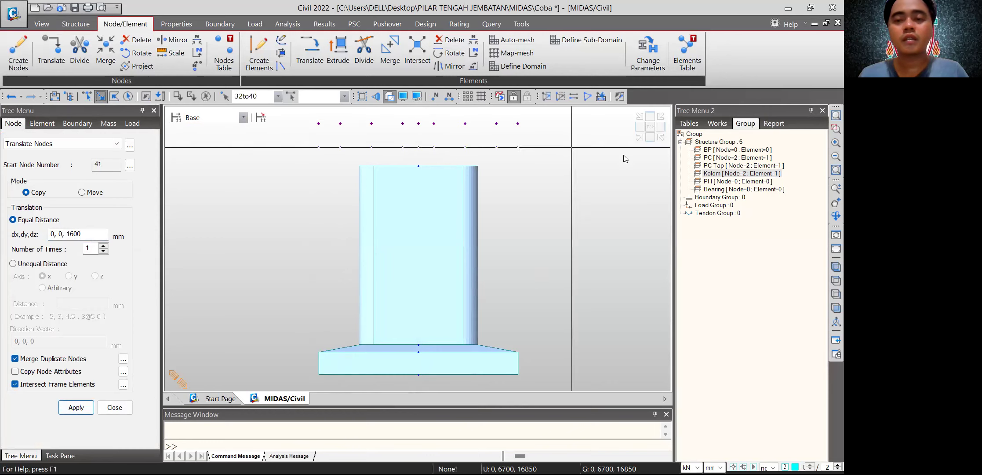
click(710, 183)
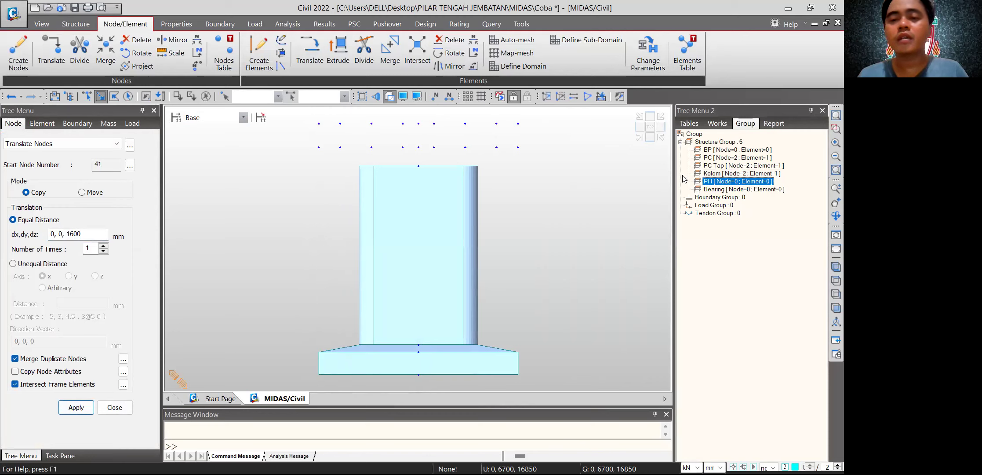
drag(310, 119, 527, 145)
drag(712, 184, 565, 173)
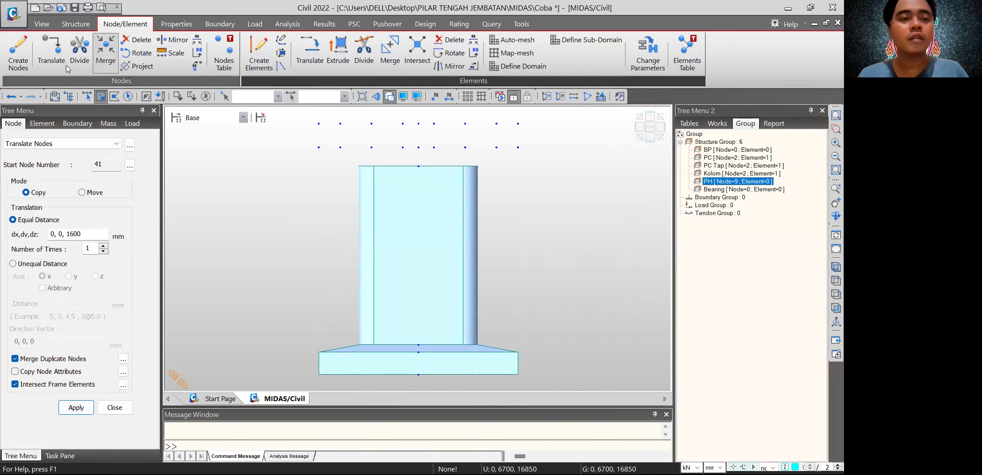
- Create a general beam between the two end nodes of the uppermost row, using material fc' = 30 MPa and section PH
click(259, 52)
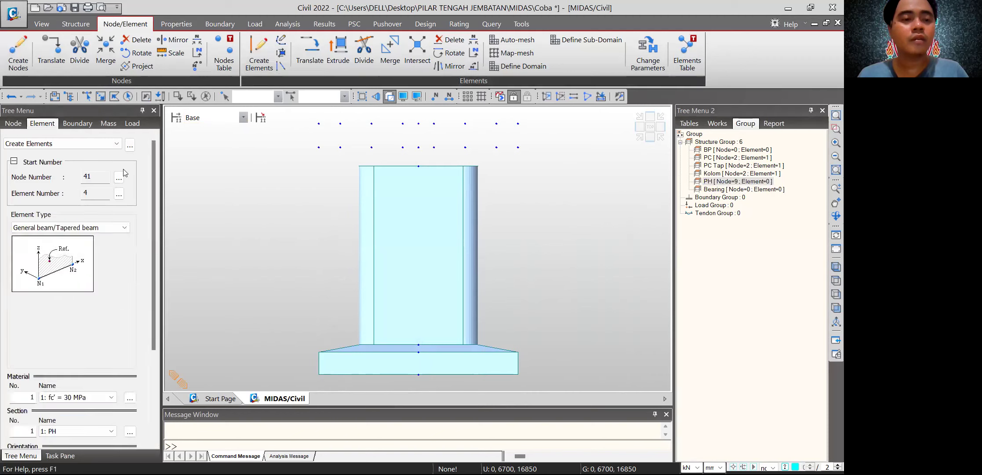
drag(152, 341, 153, 387)
click(518, 124)
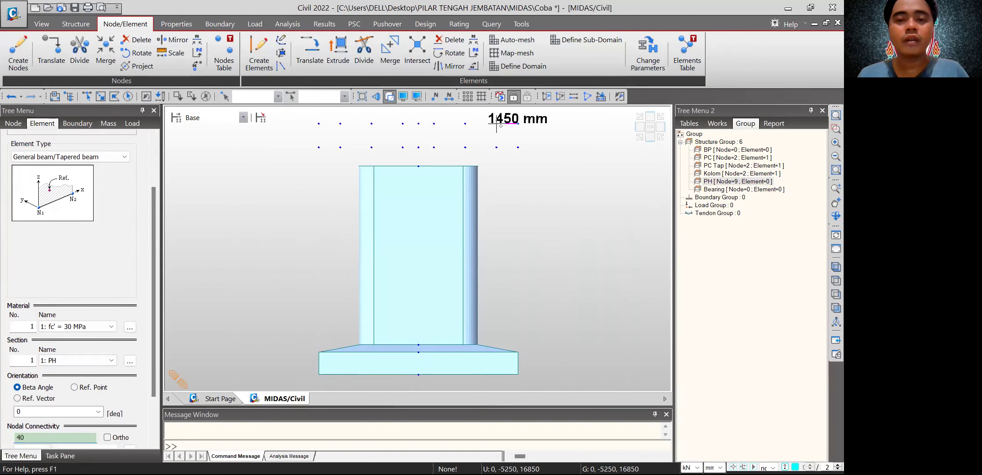
click(319, 123)
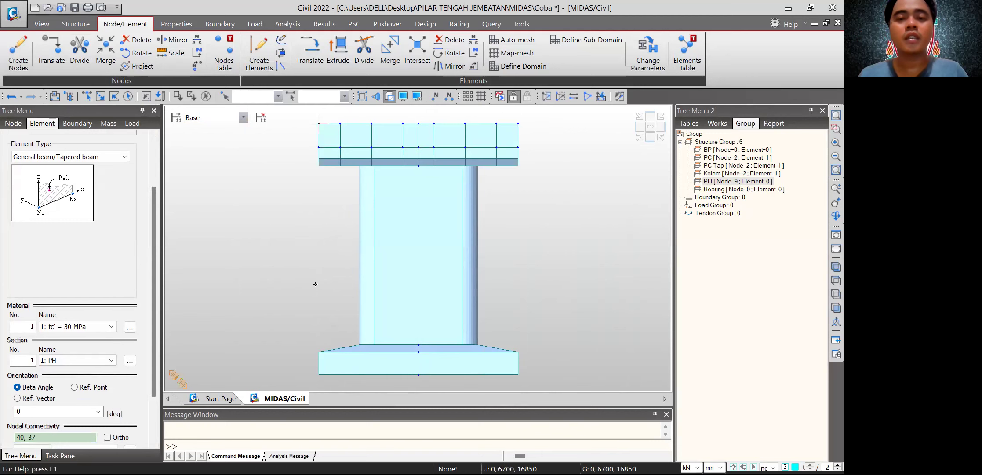
- Assign the new pier-head beam elements to the PH structure group
click(101, 96)
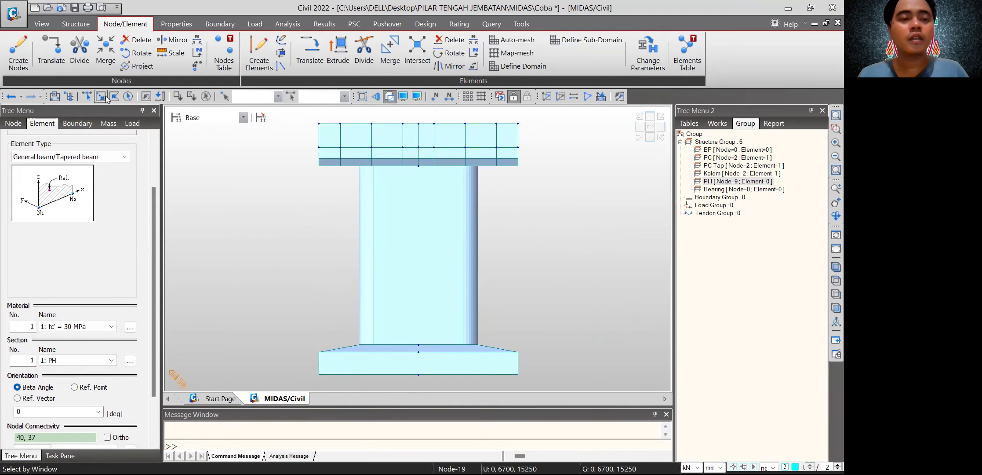
drag(539, 115, 308, 131)
right_click(713, 183)
click(732, 189)
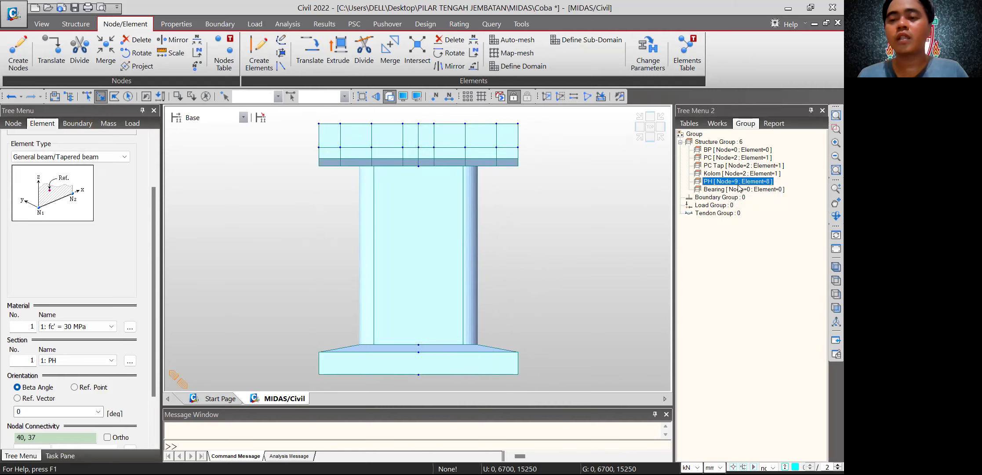
- Delete the centre-line row of nodes at bearing level beneath the pier-head beam
click(640, 140)
click(650, 137)
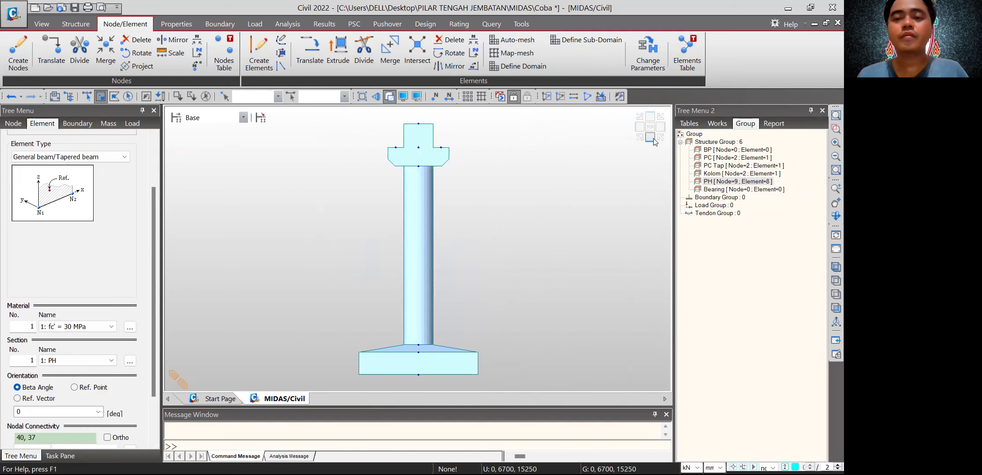
click(639, 137)
click(639, 128)
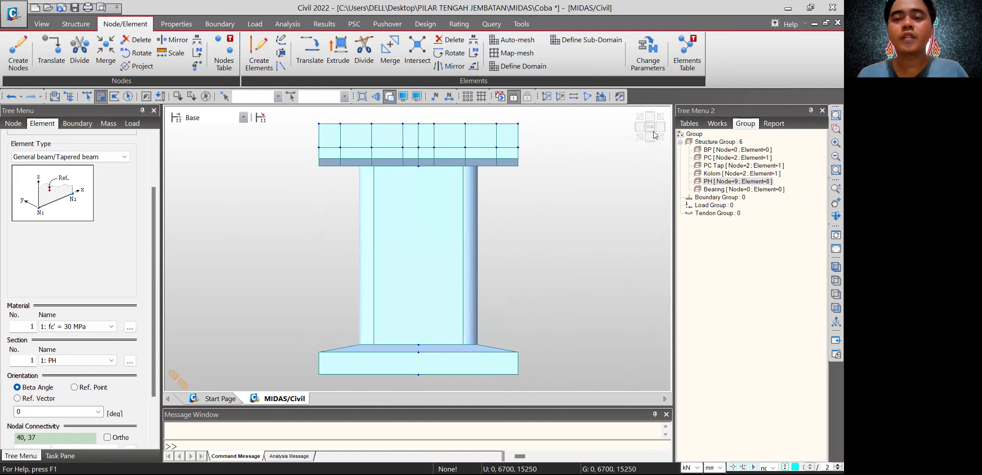
click(650, 138)
drag(415, 147, 426, 156)
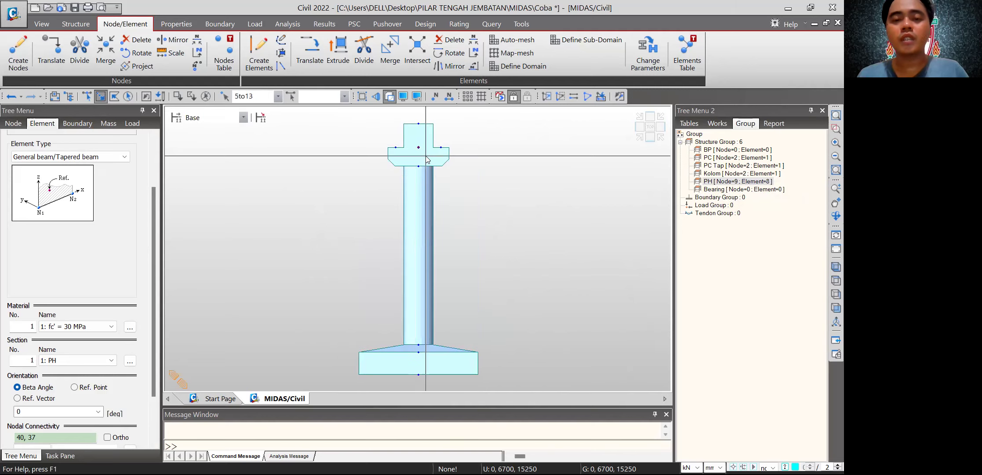
click(640, 138)
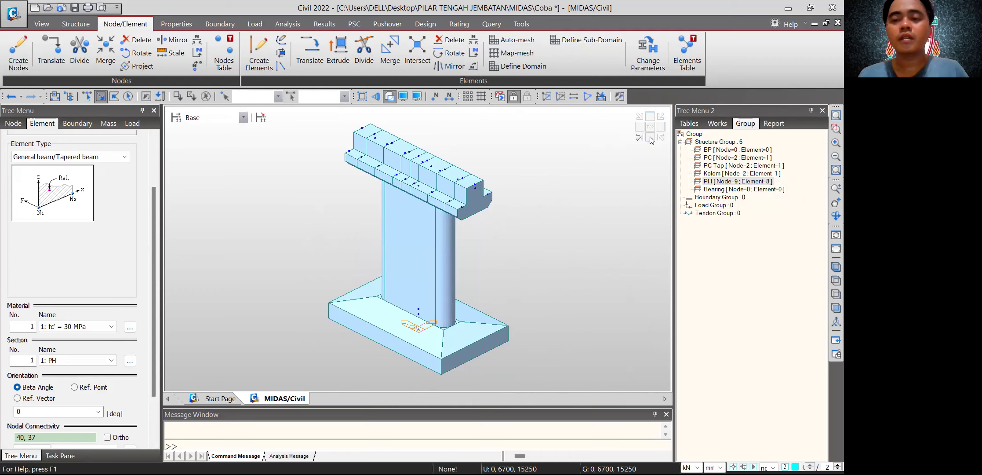
- Turn off the solid section display and show the pier's line model from its wide side
click(639, 128)
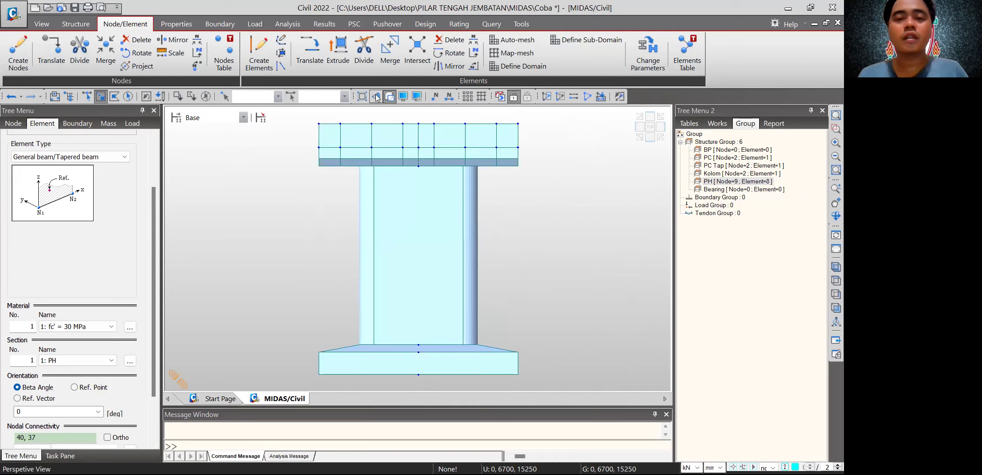
click(389, 97)
click(640, 138)
click(640, 126)
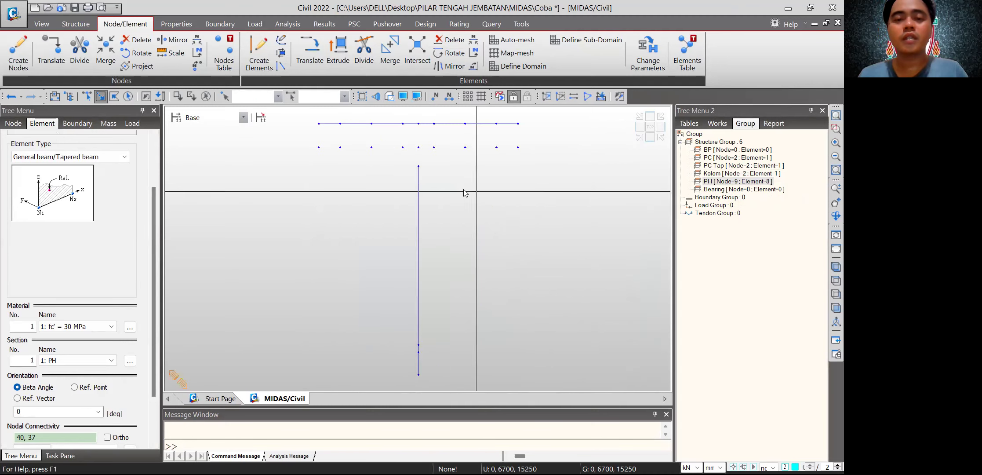
- Assign the offset bearing-level nodes, excluding those at the centre and the outer ends, to the Bearing structure group
click(403, 148)
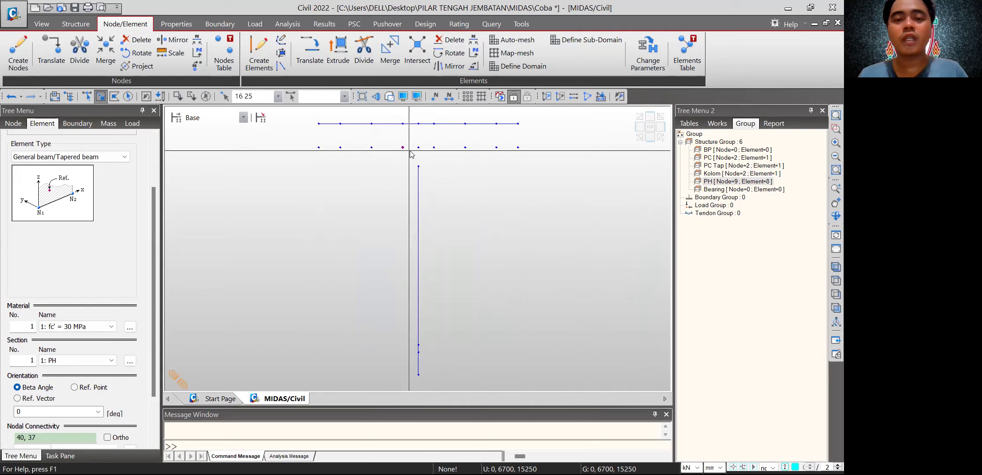
click(434, 147)
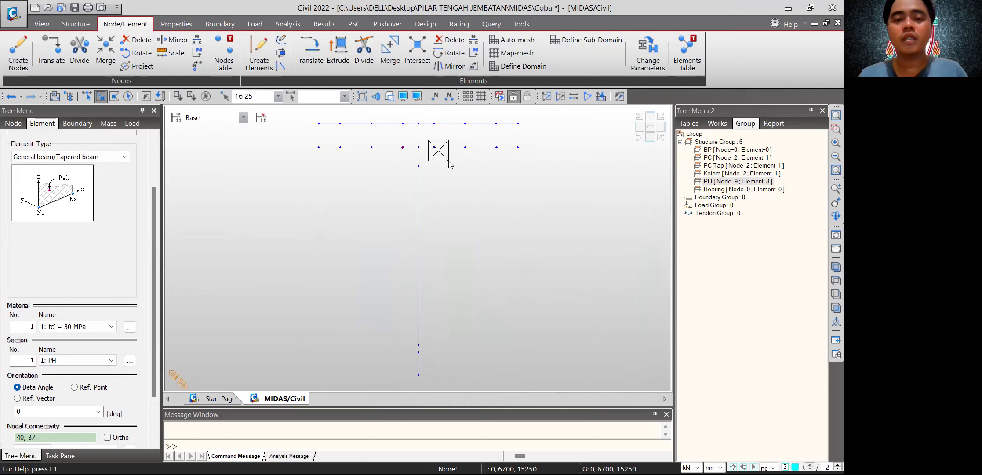
click(371, 148)
click(340, 147)
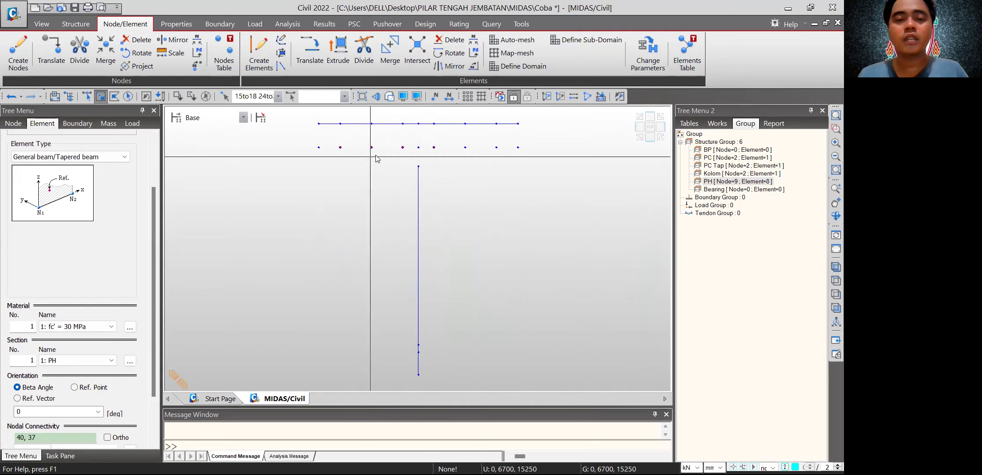
click(465, 147)
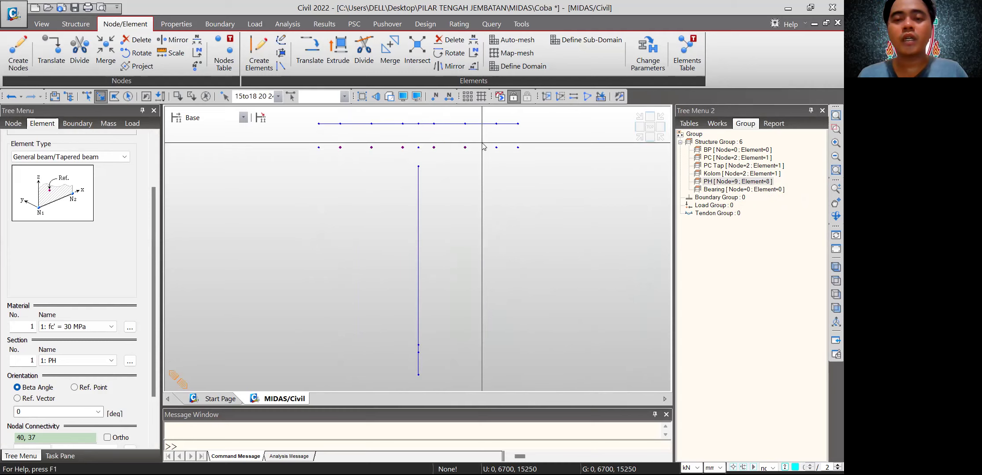
click(497, 148)
click(640, 137)
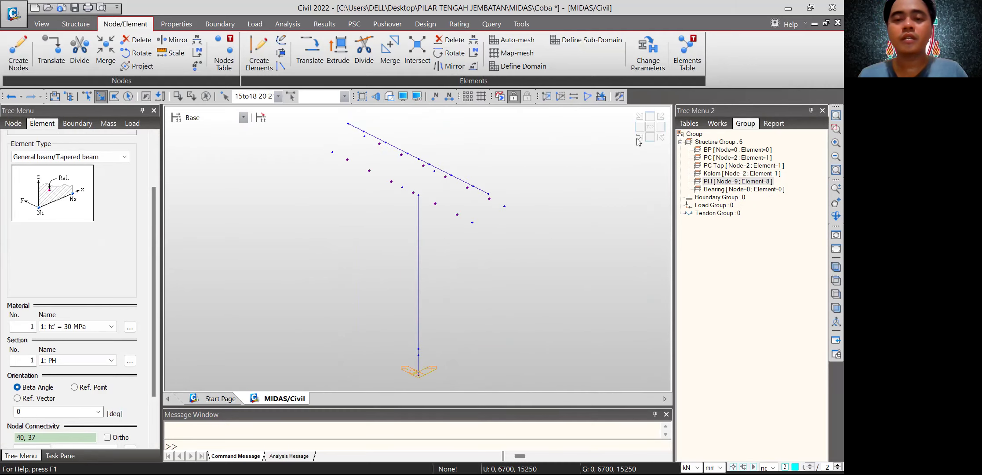
click(730, 184)
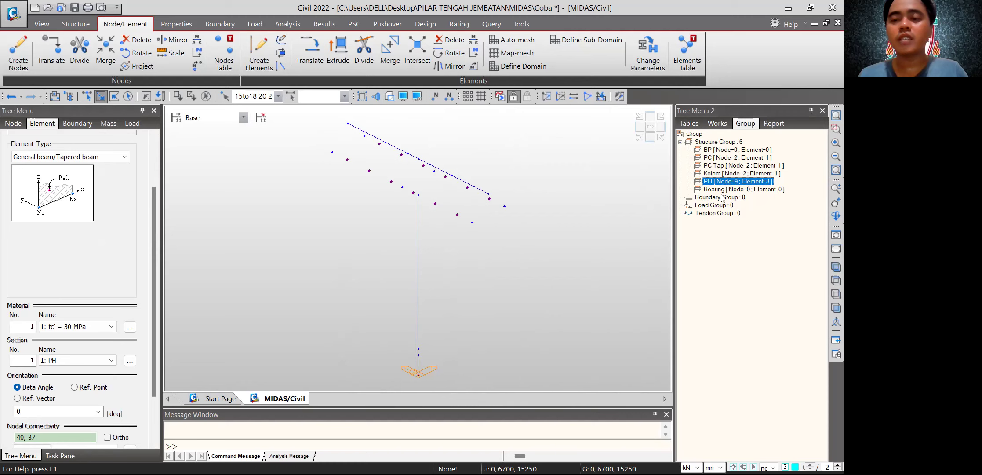
click(725, 190)
drag(643, 205, 644, 205)
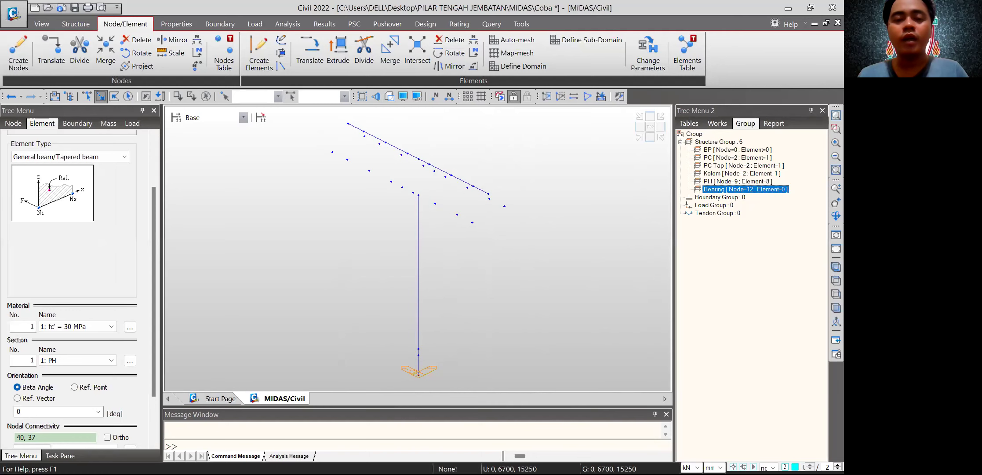
- Switch to AutoCAD and examine the pier-head front elevation and the dimensioned side section in the PIERHEAD drawing
key(alt+Tab)
middle_drag(462, 252, 598, 219)
middle_drag(300, 222, 657, 252)
scroll(480, 201, up, 2)
scroll(481, 201, up, 2)
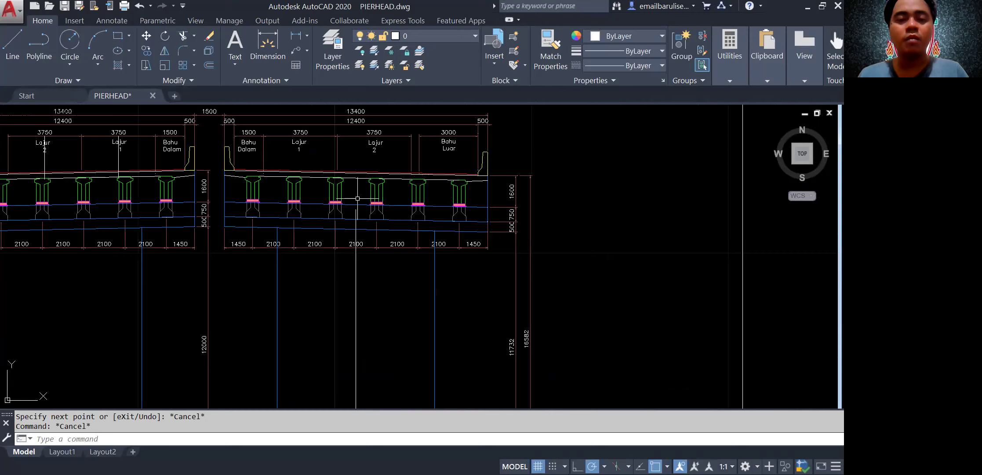
scroll(316, 224, down, 4)
middle_drag(454, 259, 254, 218)
mouse_move(690, 261)
middle_down()
mouse_move(587, 245)
mouse_move(449, 258)
middle_up()
scroll(600, 170, up, 2)
scroll(600, 170, up, 4)
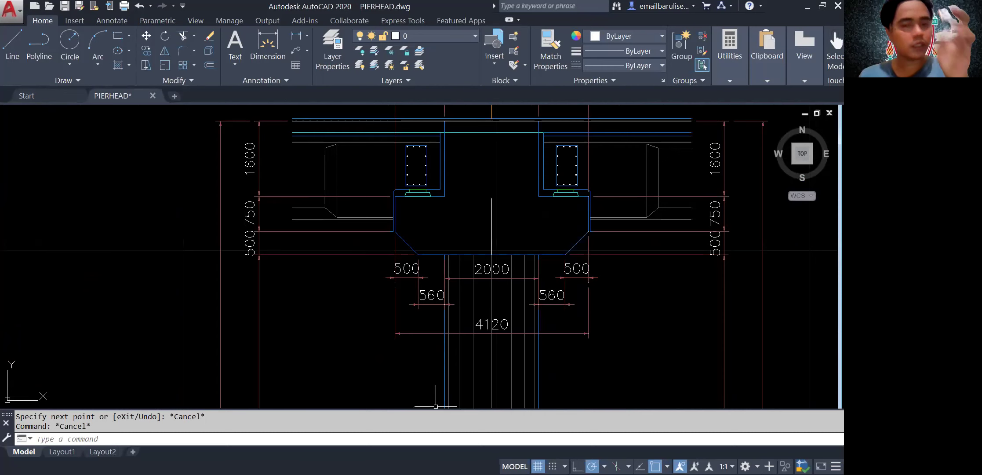
- Return to MIDAS Civil, show the pier with solid sections and examine the pile cap and its base node from the wide side
key(alt+Tab)
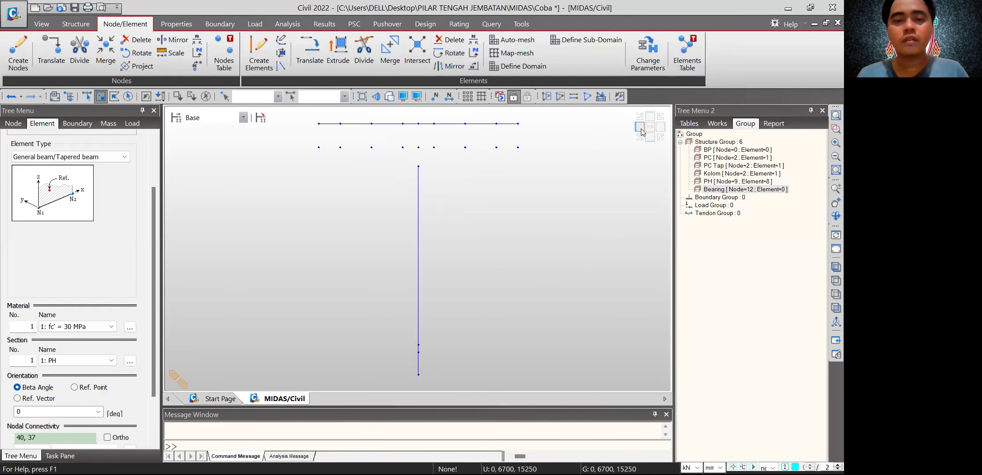
click(641, 140)
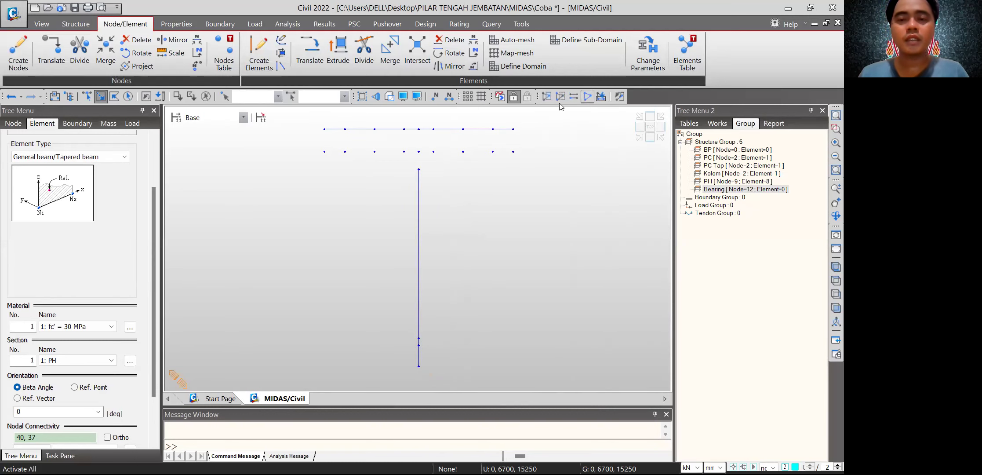
click(389, 96)
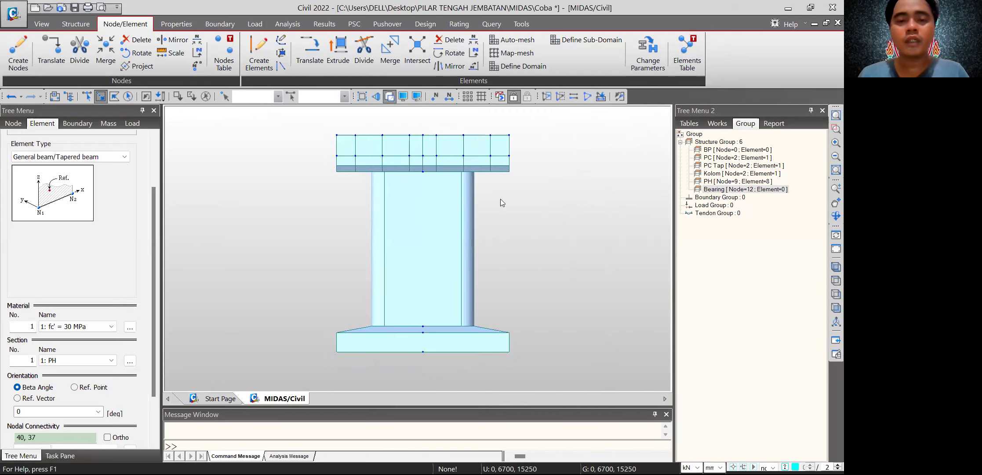
click(641, 141)
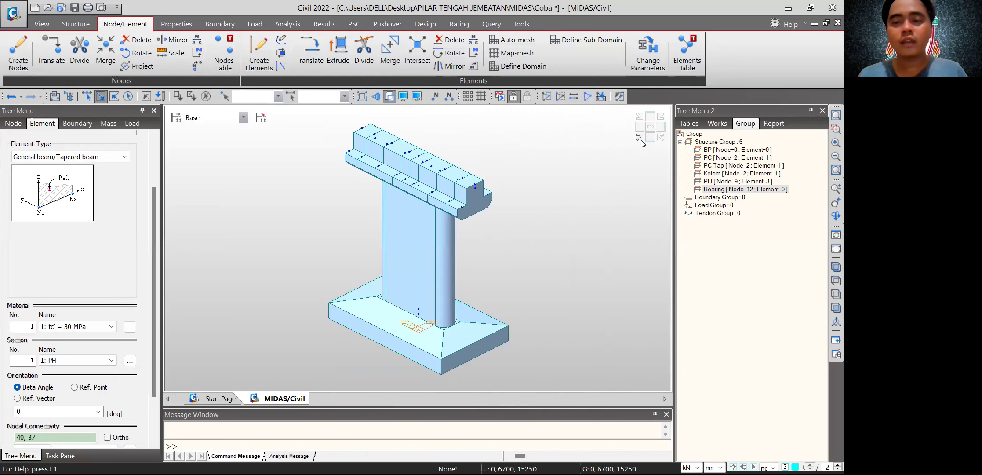
click(640, 127)
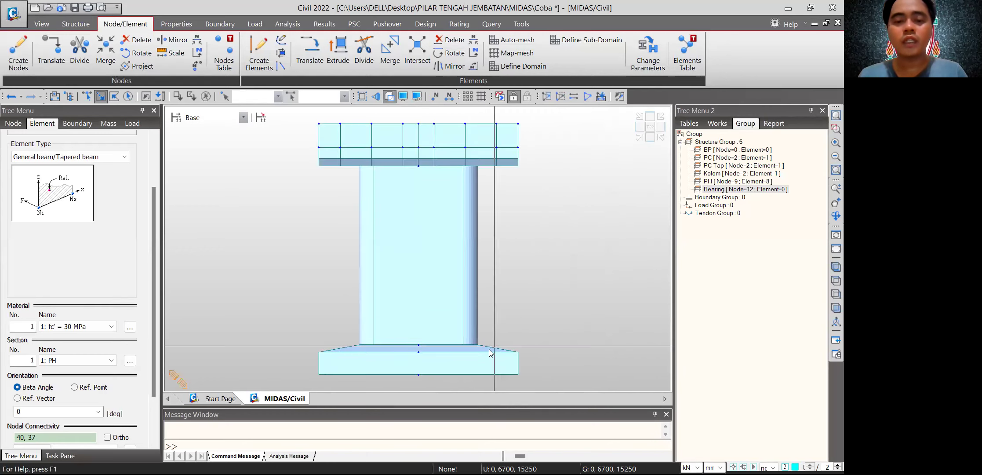
scroll(425, 379, up, 3)
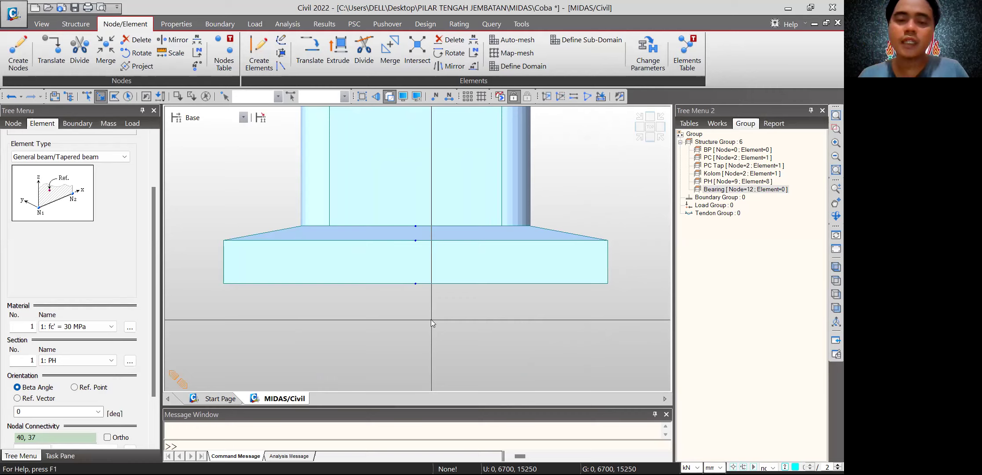
drag(409, 279, 429, 296)
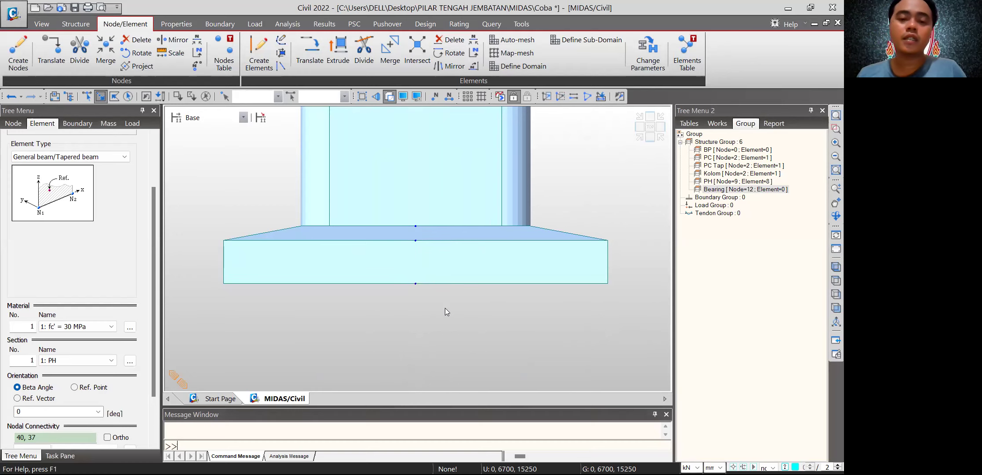
- Select the lower pile-cap element, turn off the solid section display and view the line model in isometric
drag(647, 267, 201, 261)
click(388, 100)
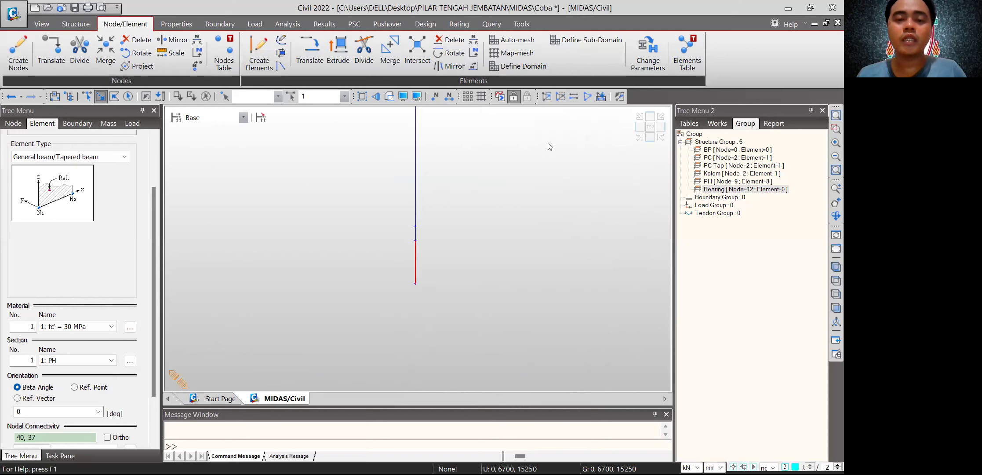
click(640, 138)
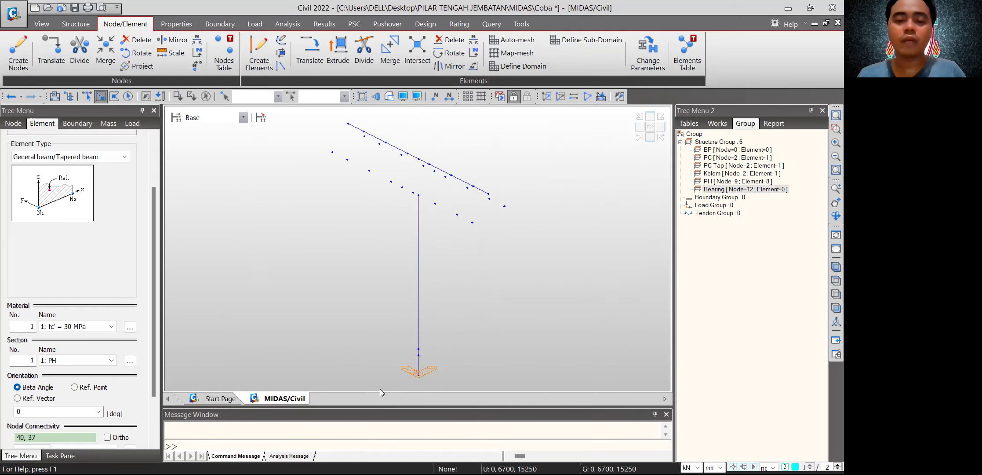
mouse_move(287, 343)
mouse_down()
mouse_move(487, 334)
mouse_move(420, 282)
mouse_move(267, 315)
mouse_move(263, 328)
mouse_move(301, 352)
mouse_up()
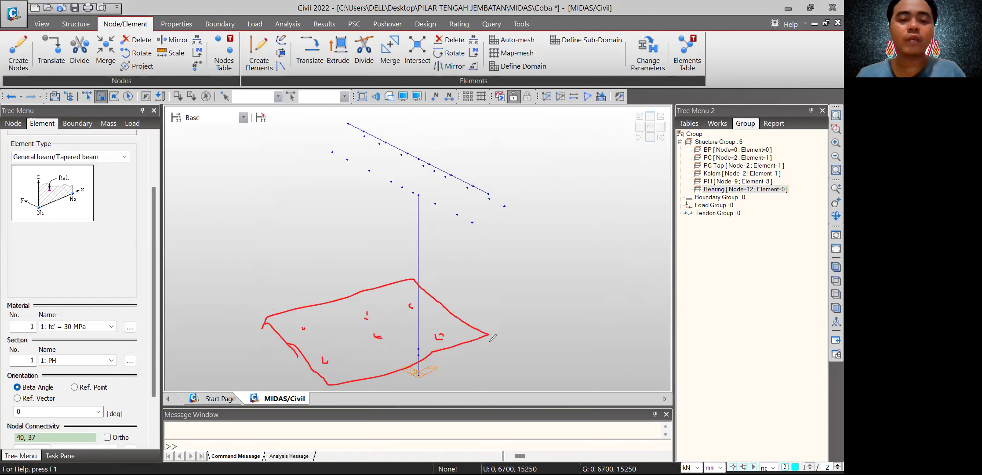
key(Escape)
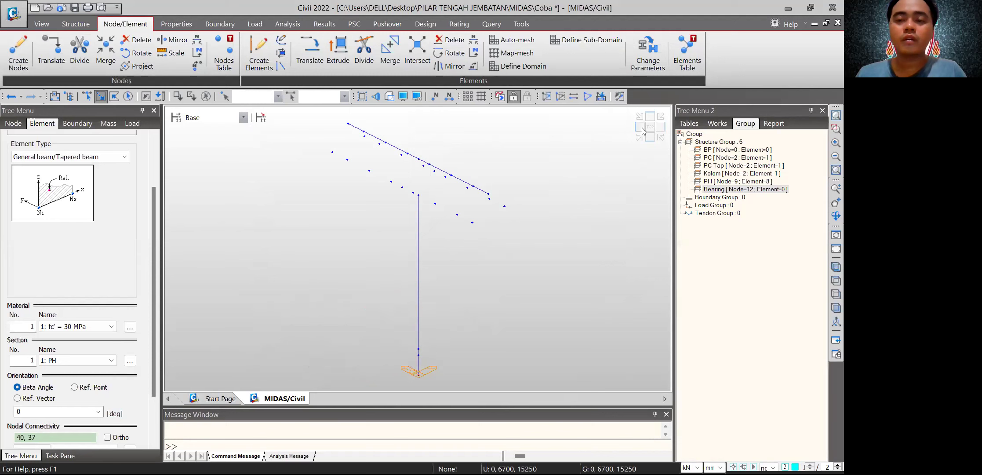
- Copy the pier's lowest base node 100 mm downward using a translation of 0, 0, -100
click(642, 132)
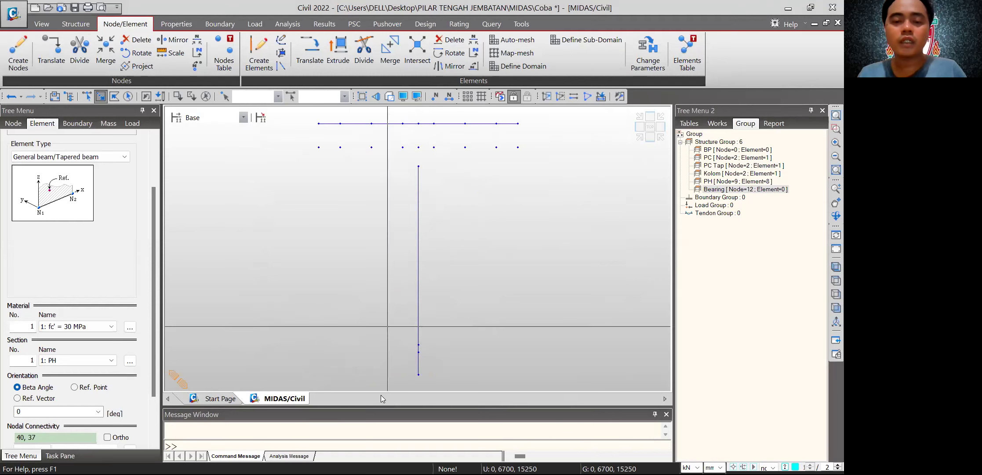
click(429, 388)
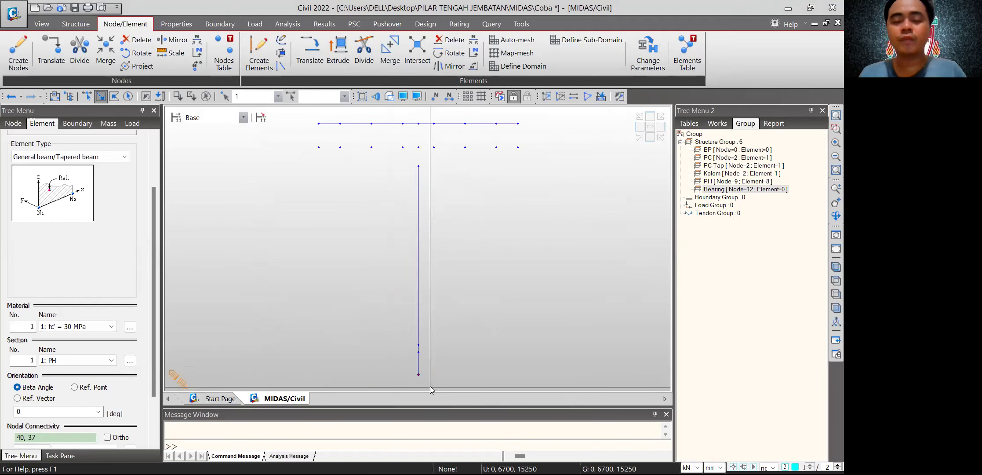
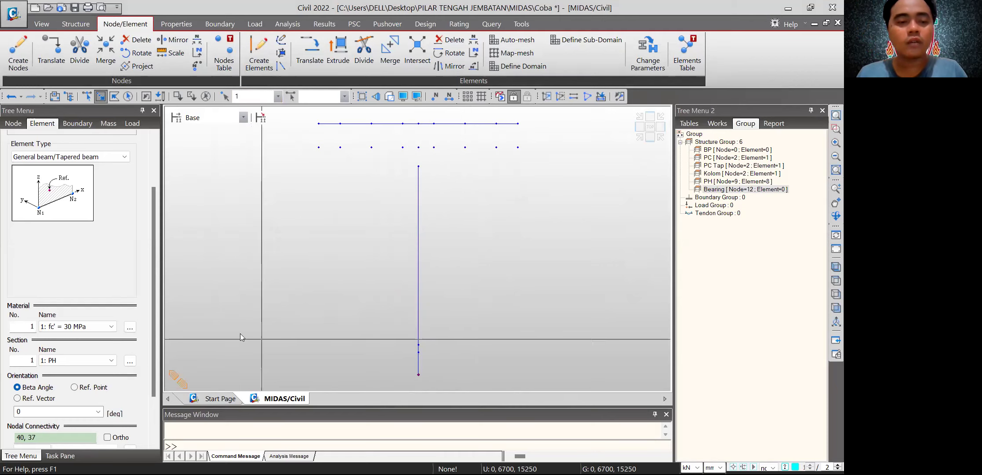
click(62, 53)
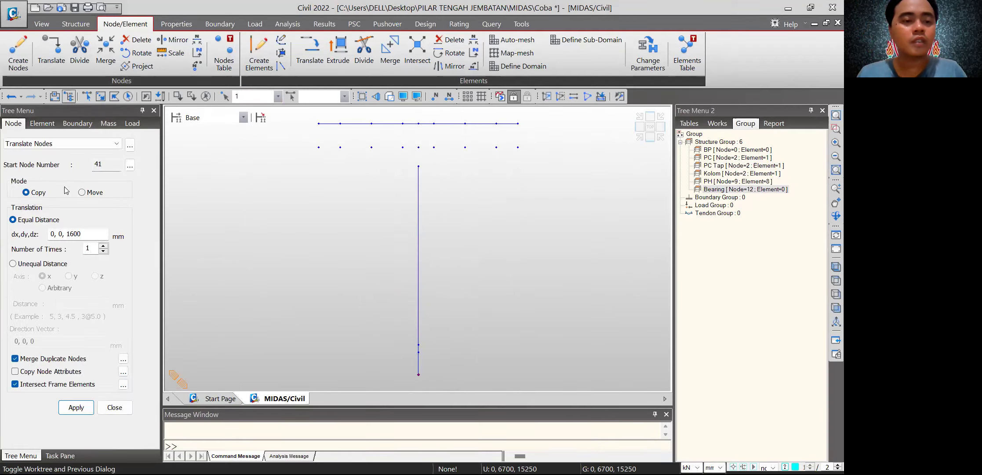
click(95, 234)
key(BackSpace)
text(-100)
click(76, 408)
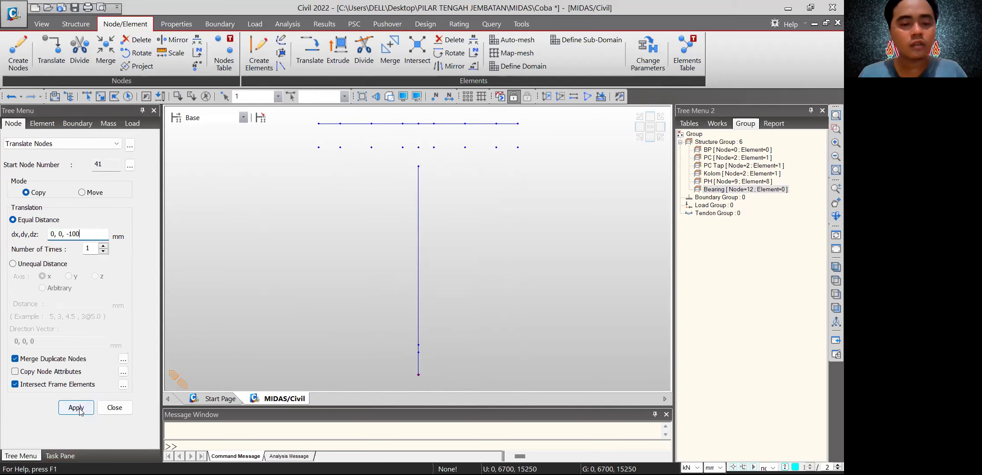
click(114, 407)
scroll(399, 374, up, 1)
middle_drag(411, 375, 416, 294)
scroll(440, 317, up, 8)
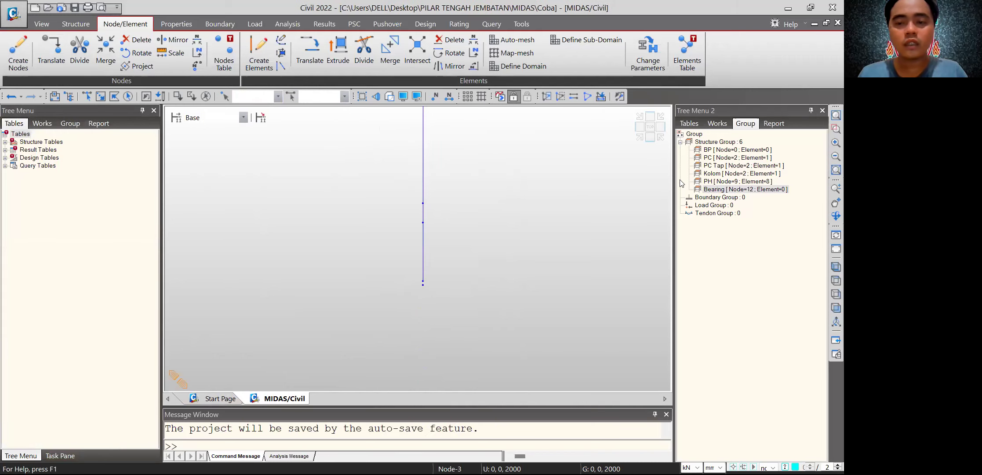
- Isolate the lower pile-cap element with its end nodes and the node below it, and display it as a solid
click(101, 97)
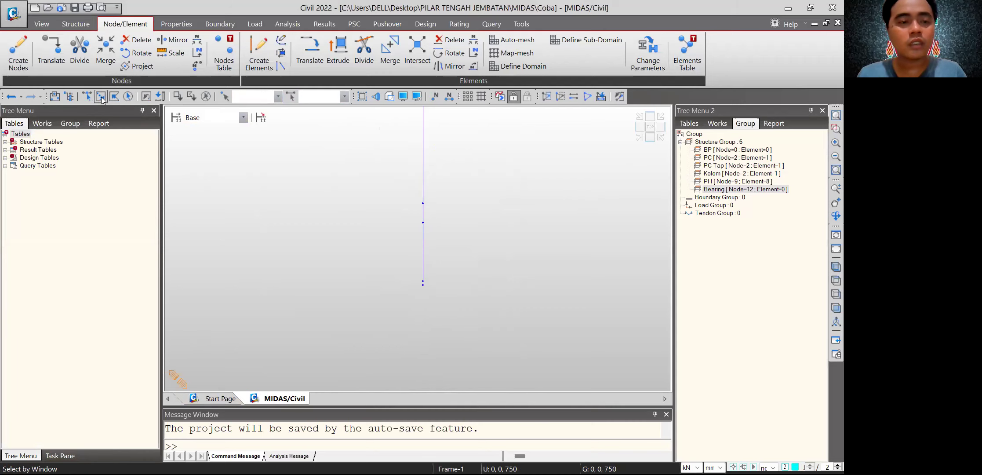
drag(450, 296, 417, 220)
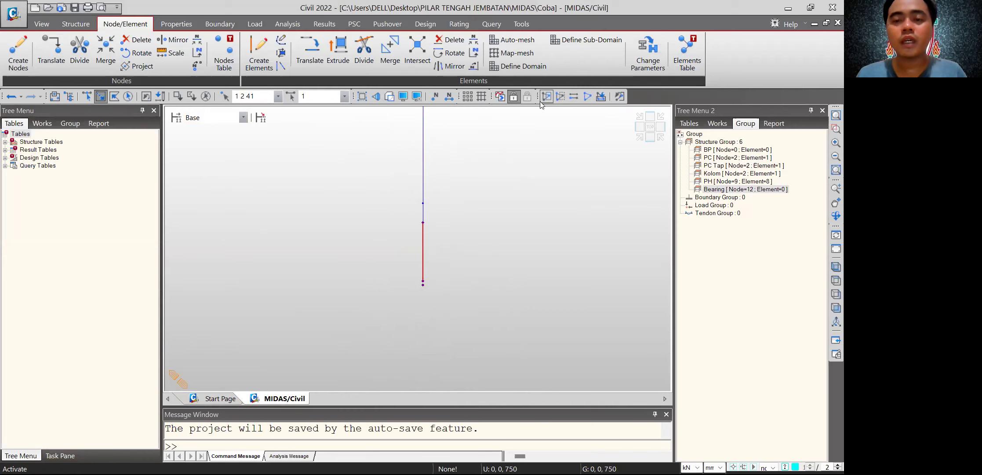
click(577, 98)
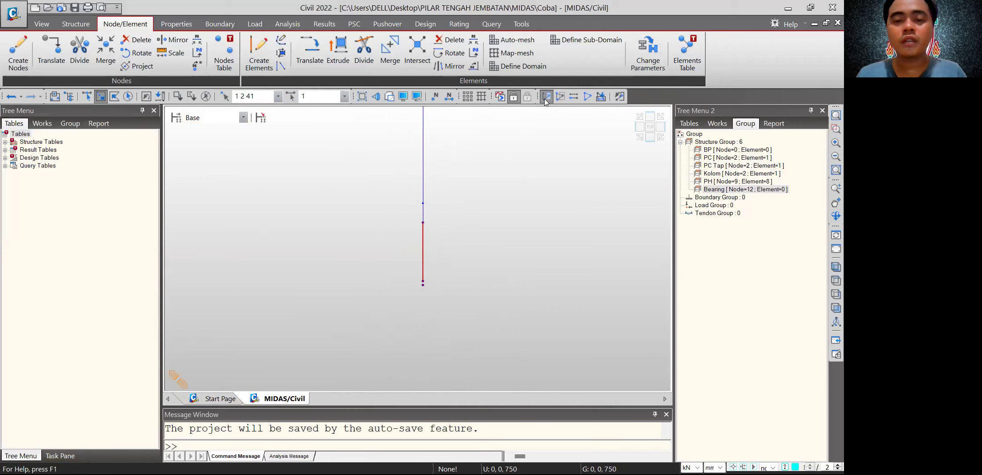
click(389, 96)
click(640, 137)
- Examine the isolated pile cap and its base nodes in plan, side, front and isometric views
click(652, 129)
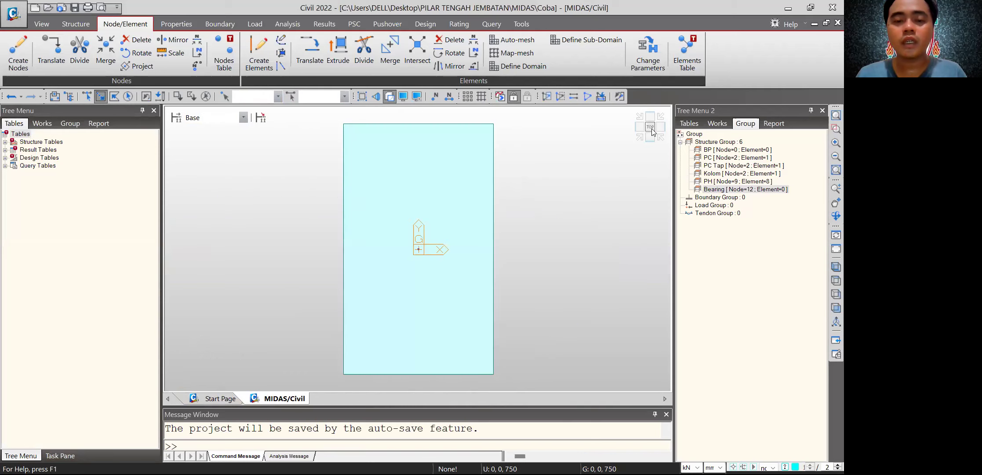
click(638, 128)
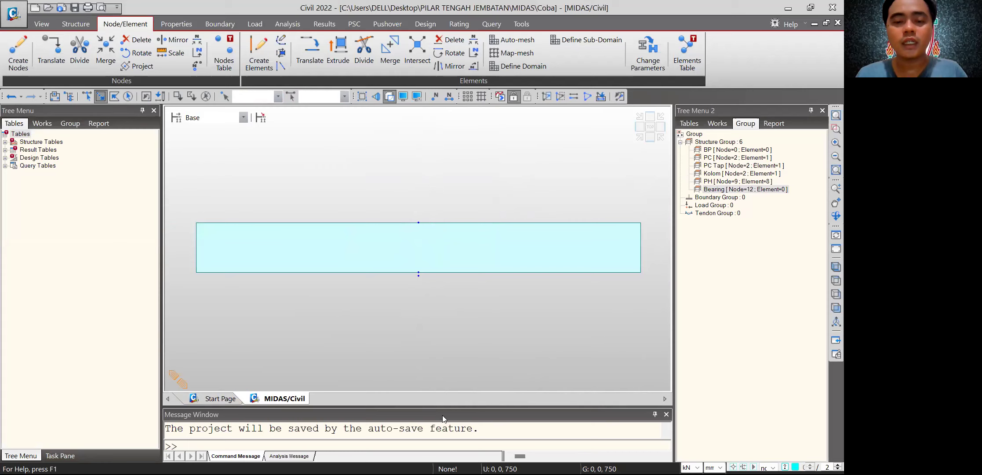
click(640, 129)
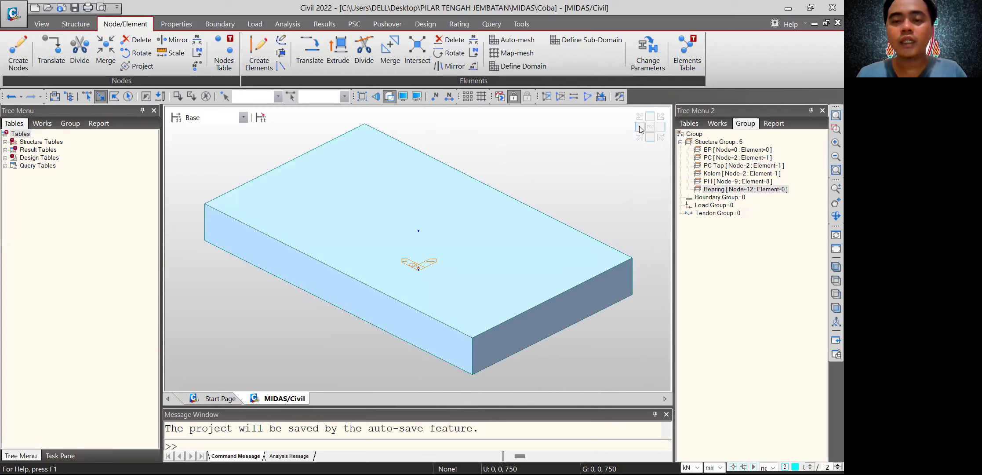
click(640, 129)
click(649, 137)
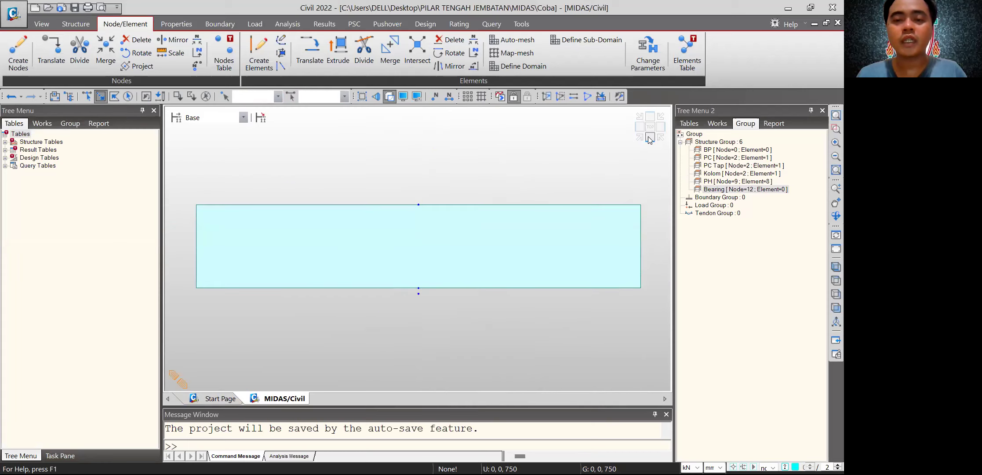
click(641, 128)
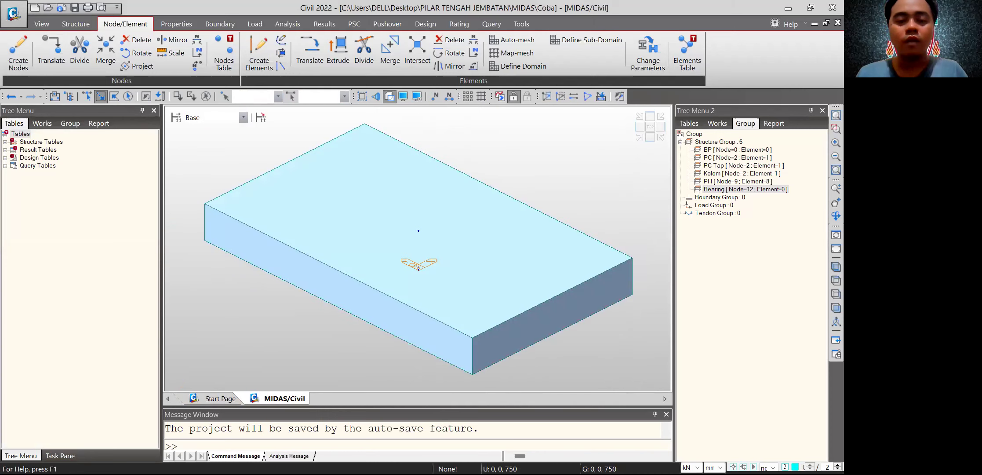
- Switch to AutoCAD to consult the pile layout plan in the PIERHEAD drawing
key(alt+Tab)
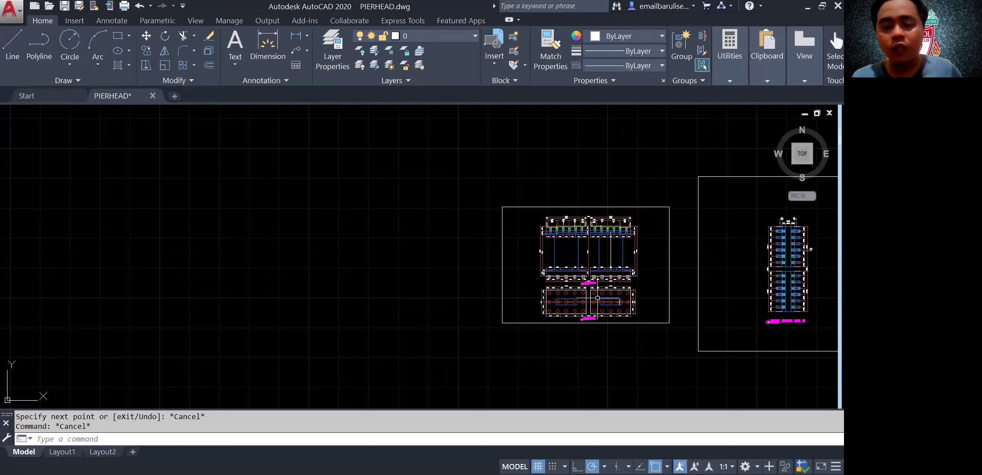
- Examine the bore pile spacing in section POTONGAN 2, marking the pile centres and the 2850 intervals from the middle pile
scroll(598, 298, up, 5)
middle_drag(604, 318, 406, 317)
scroll(488, 352, down, 1)
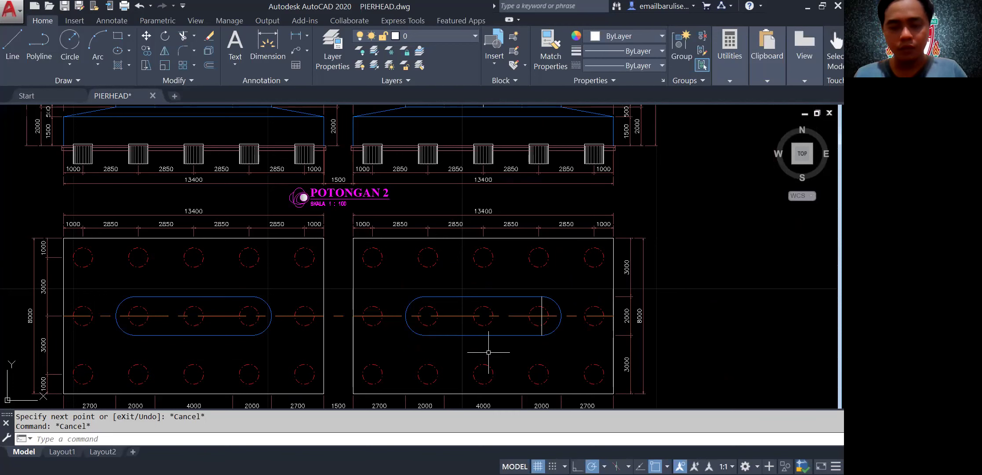
scroll(491, 232, up, 4)
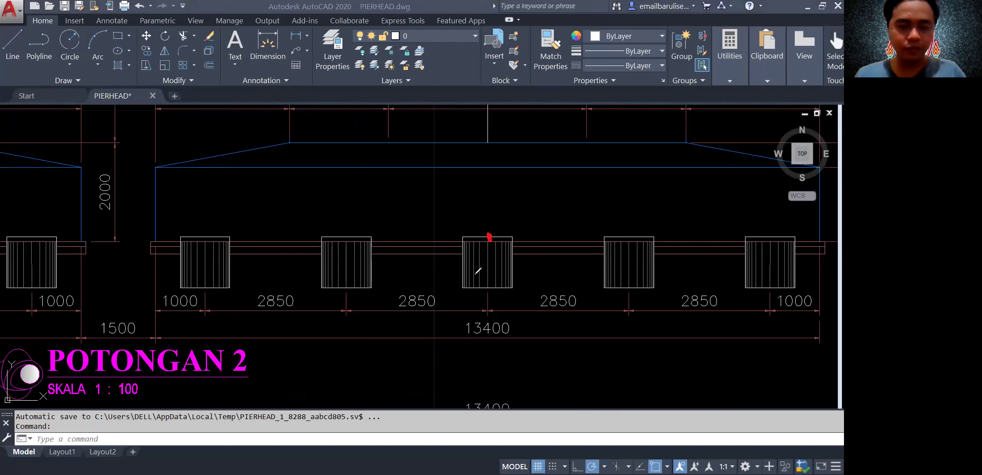
mouse_move(345, 229)
mouse_down()
mouse_move(493, 224)
mouse_move(492, 237)
mouse_move(348, 232)
mouse_up()
drag(199, 223, 342, 226)
mouse_move(191, 218)
mouse_down()
mouse_move(196, 250)
mouse_move(173, 234)
mouse_up()
drag(353, 220, 333, 240)
drag(205, 286, 207, 288)
drag(629, 289, 628, 295)
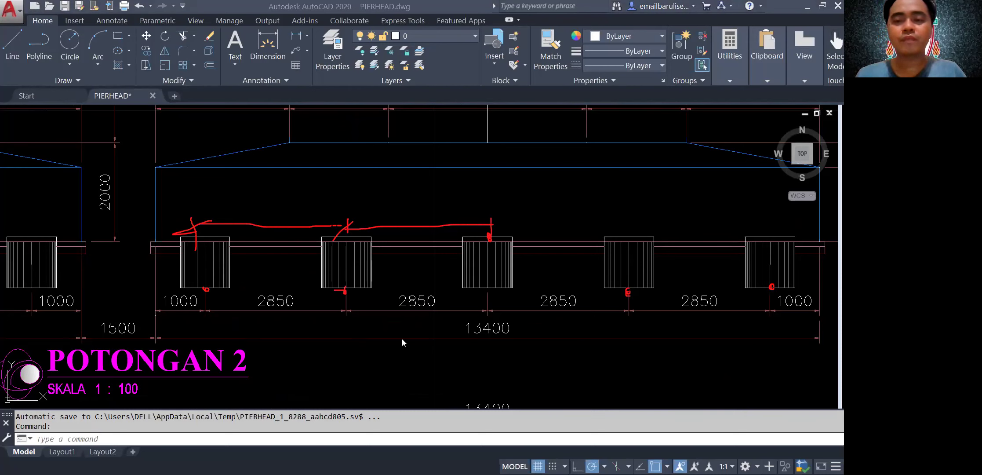
key(Escape)
- Switch to MIDAS Civil, start translating nodes, and set the length unit to m
key(alt+Tab)
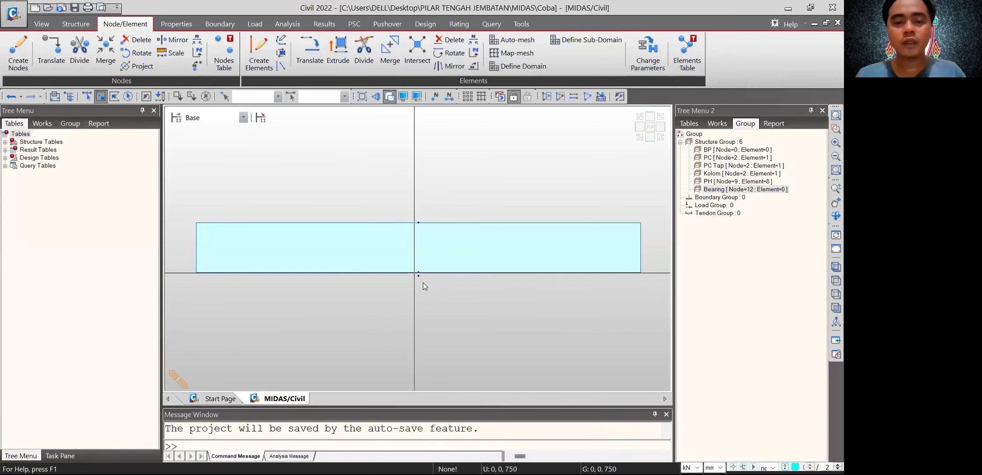
click(51, 53)
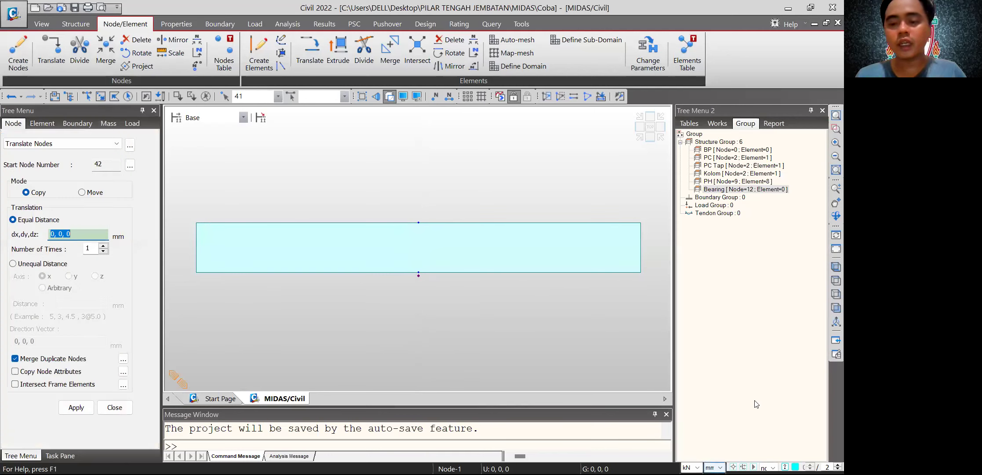
click(720, 468)
click(715, 444)
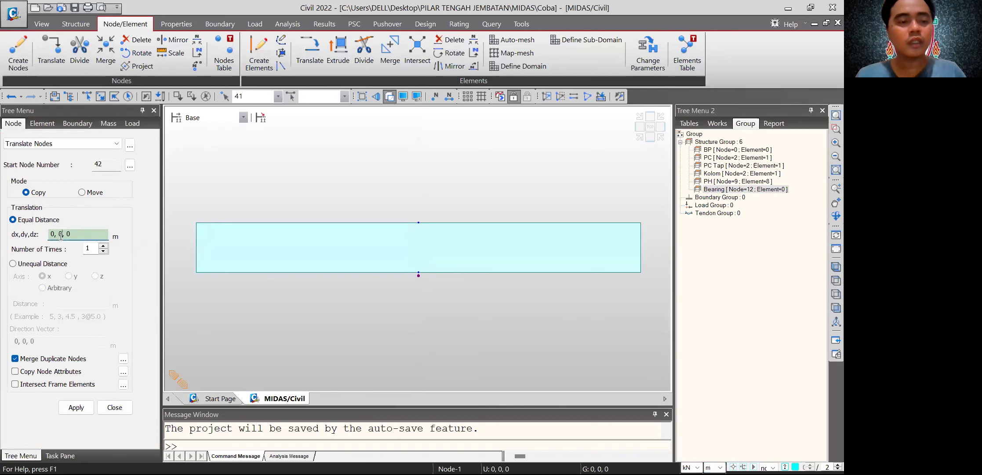
- Copy the selected pile node below the pile cap twice at an equal distance of 0, -2.85, 0 m
key(BackSpace)
text(-2.85)
key(Tab)
text(2)
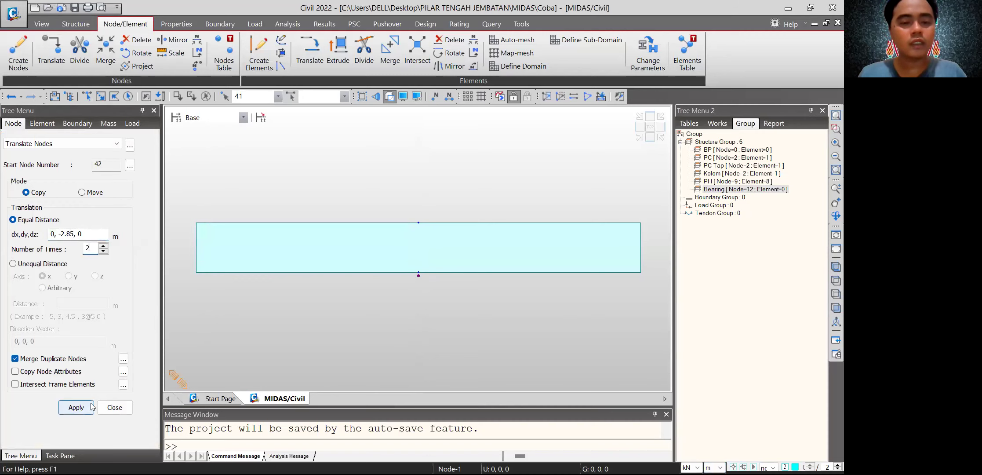
click(76, 408)
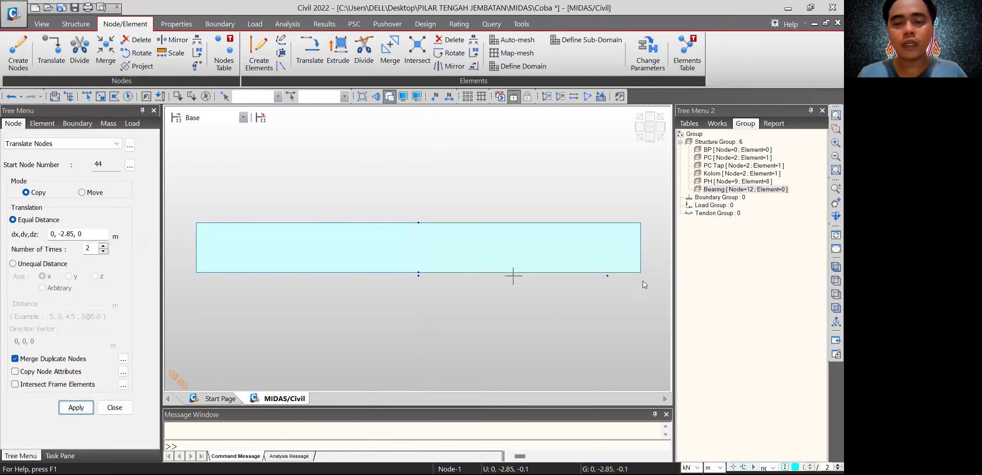
- Undo the previous node copy and copy the lowest node twice at 0, 2.85, 0 m with Intersect Frame Elements enabled
click(100, 96)
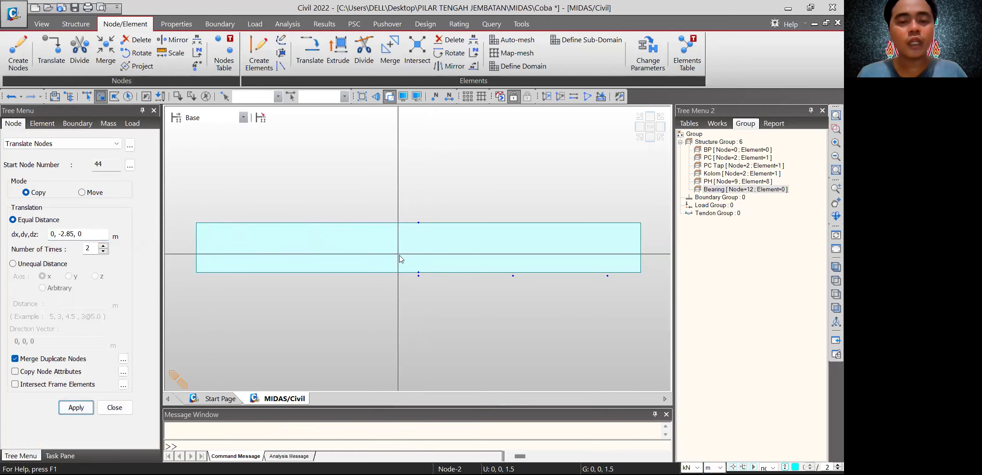
click(420, 277)
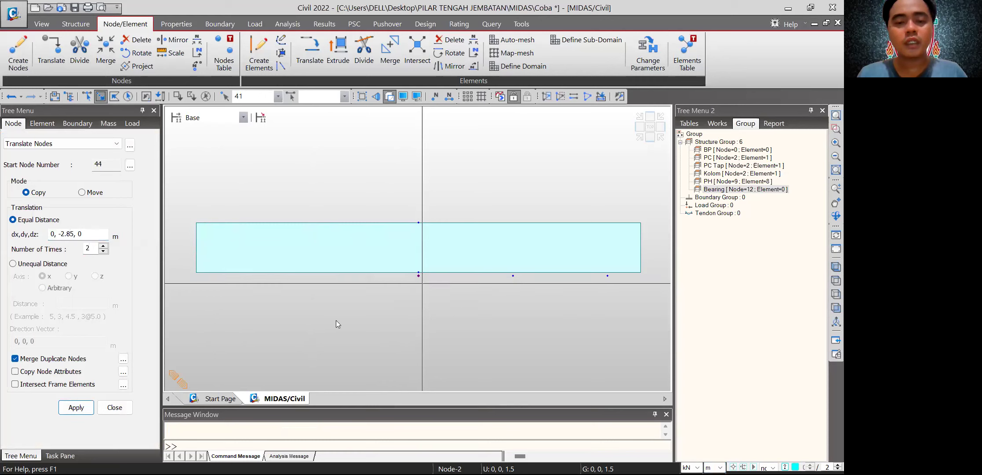
click(62, 235)
key(BackSpace)
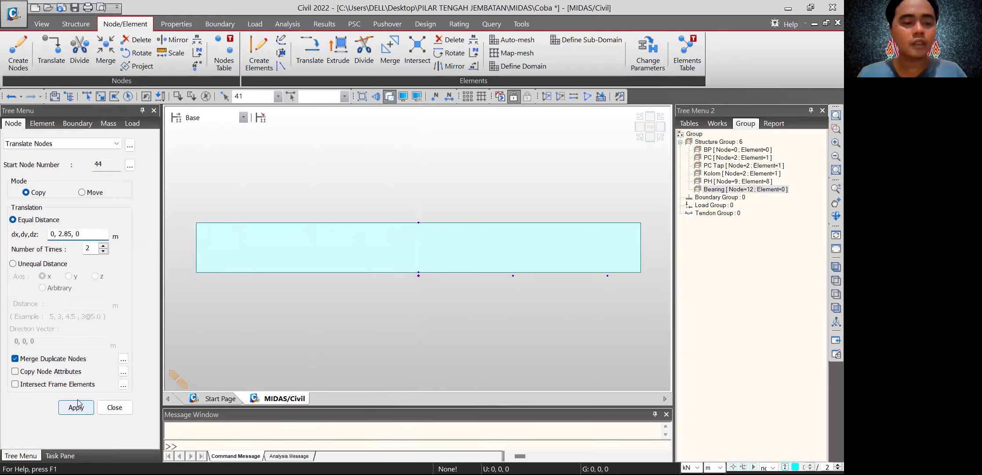
key(ctrl+z)
click(57, 385)
click(75, 407)
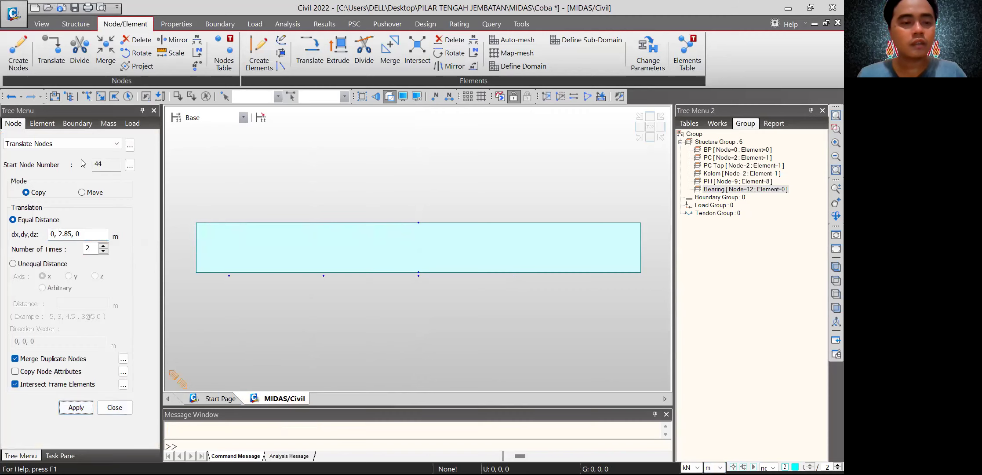
- Copy the central pile node twice at 0, -2.85, 0 m and check the pile row in isometric and front views
click(101, 96)
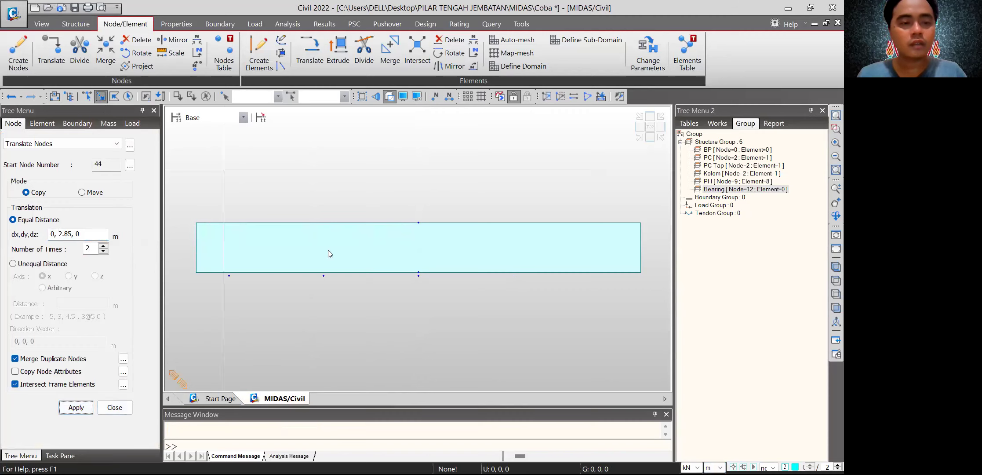
click(418, 275)
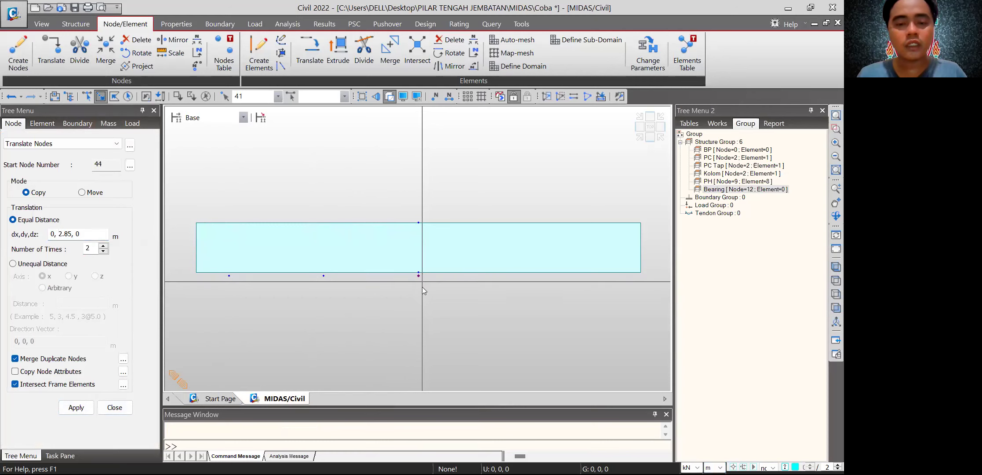
click(60, 234)
text(-)
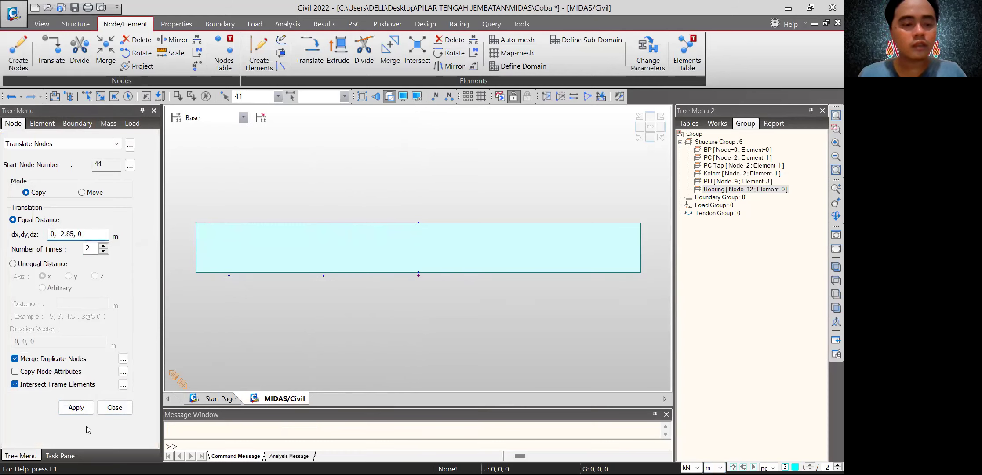
click(86, 409)
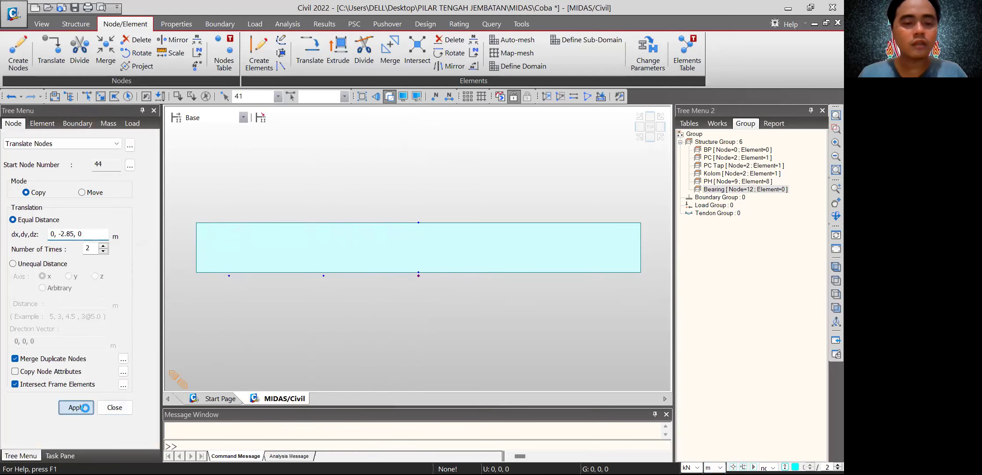
click(640, 138)
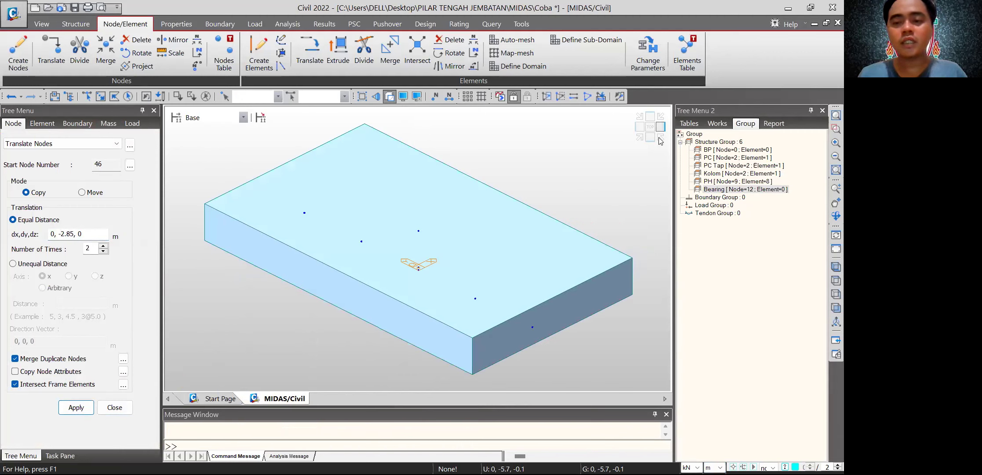
click(650, 139)
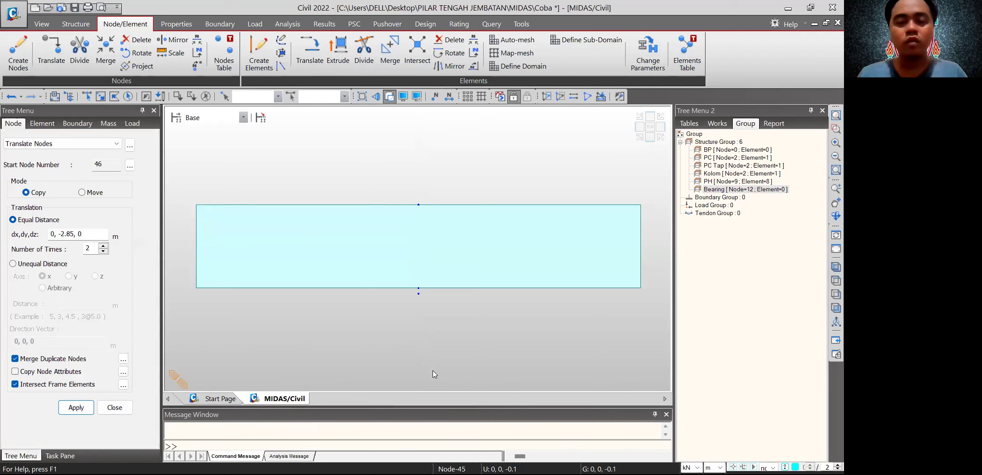
- Switch to AutoCAD and examine the pile cap plan, marking the middle pile row and the perpendicular pile line
key(alt+Tab)
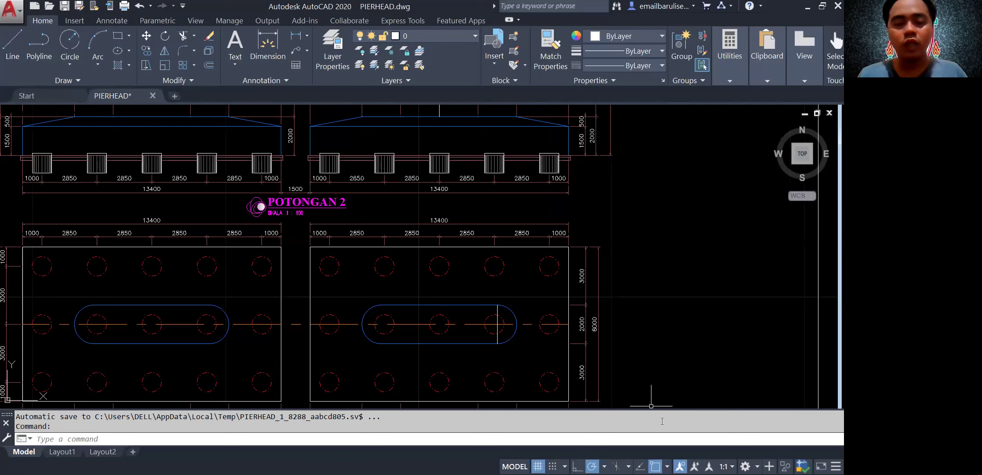
mouse_move(326, 319)
mouse_down()
mouse_move(549, 320)
mouse_move(549, 331)
mouse_up()
drag(331, 310, 326, 354)
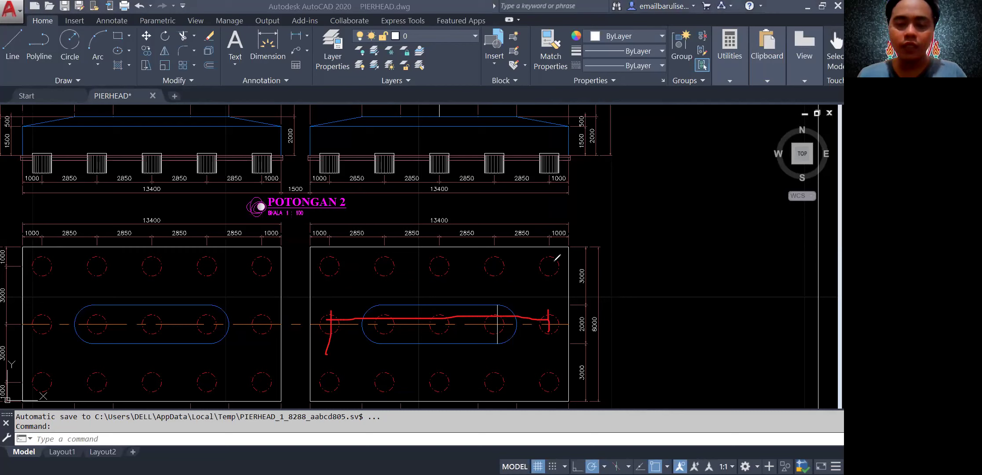
drag(552, 394, 551, 259)
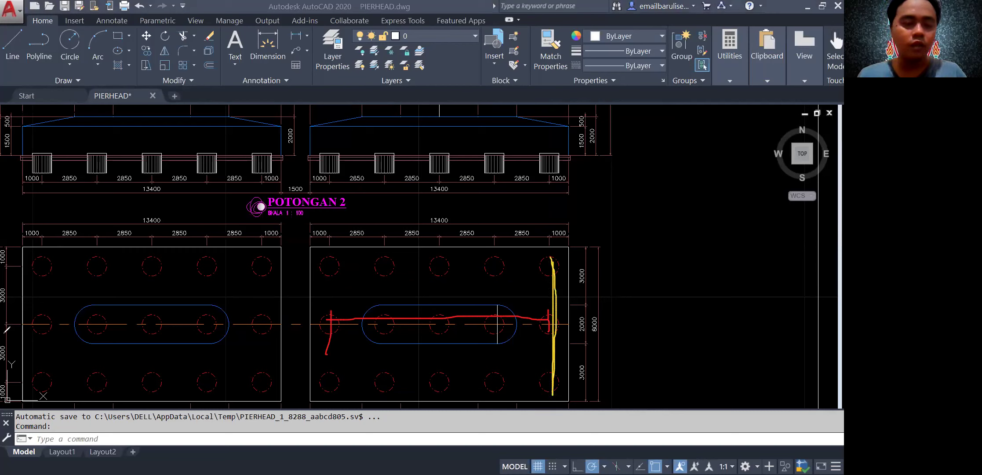
click(55, 316)
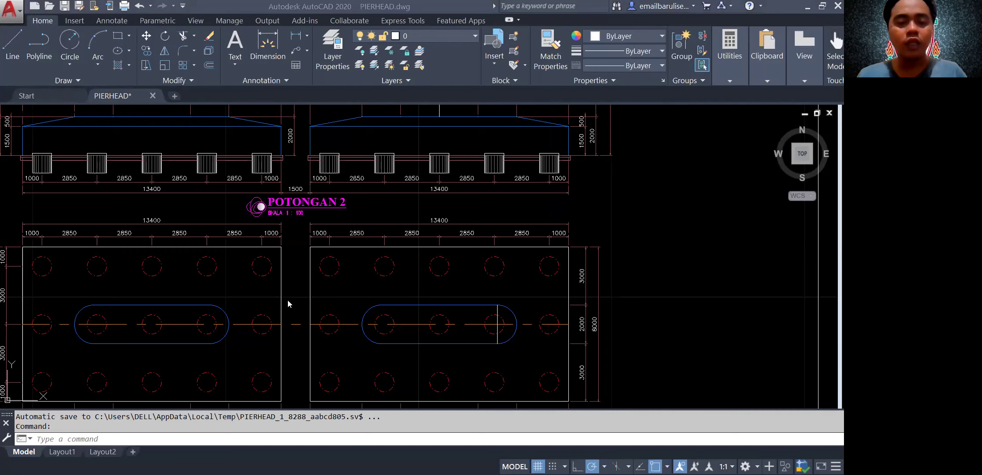
- Examine the 3000 pile spacings in section POTONGAN 1, marking one side as -X and the other as X+
scroll(497, 324, down, 3)
scroll(521, 241, up, 7)
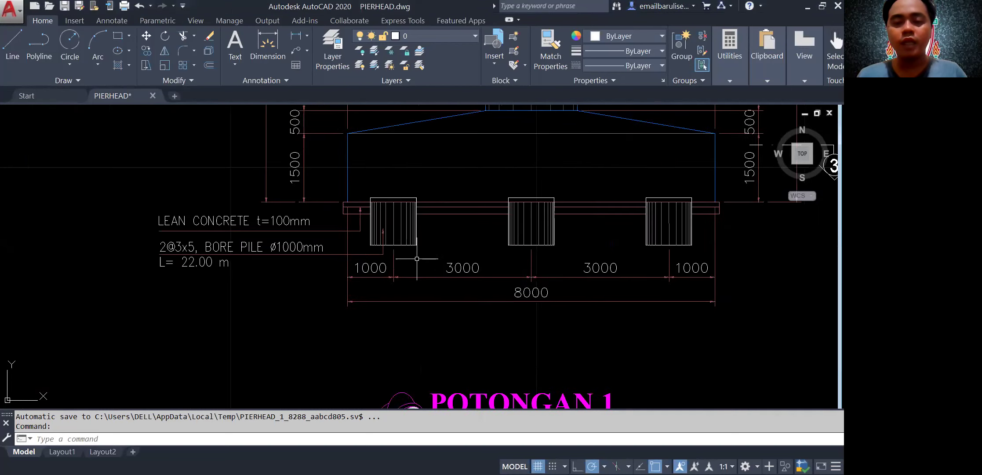
mouse_move(543, 265)
middle_down()
mouse_move(491, 288)
mouse_move(477, 311)
middle_up()
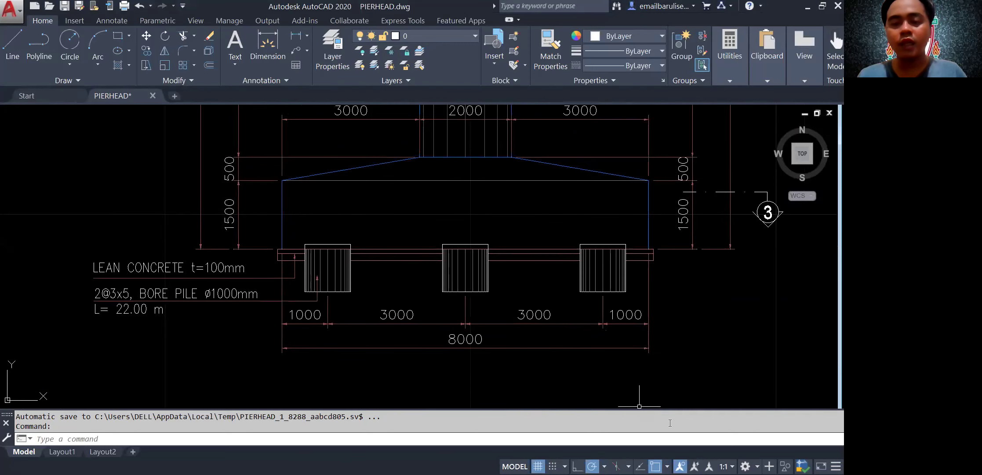
drag(467, 251, 468, 241)
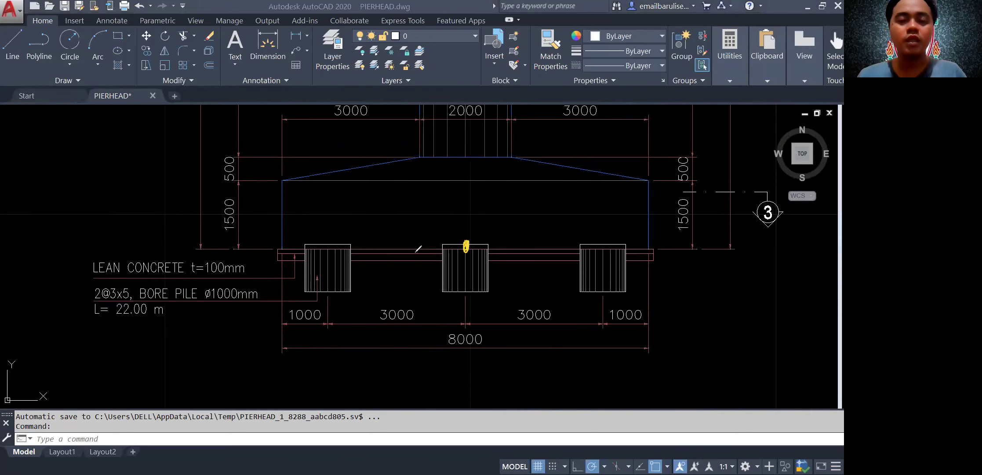
mouse_move(386, 302)
mouse_down()
mouse_move(379, 325)
mouse_move(423, 317)
mouse_up()
drag(371, 304, 399, 290)
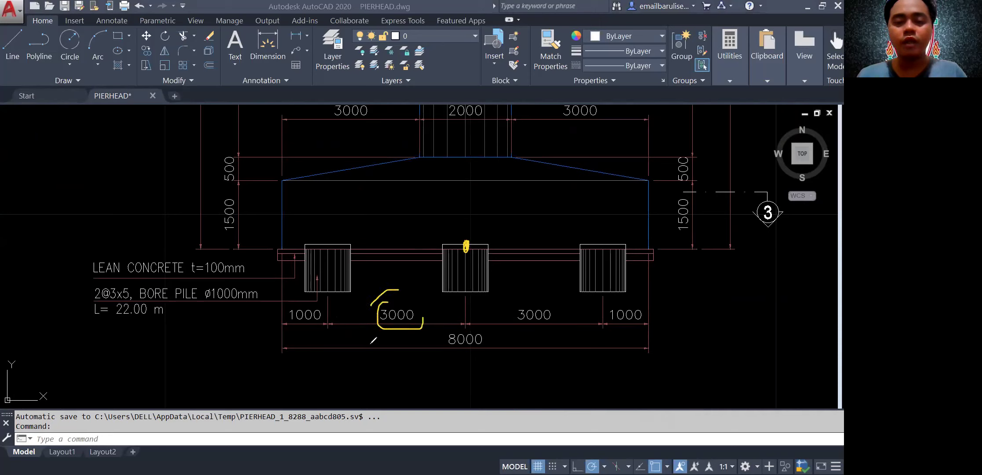
drag(361, 364, 385, 364)
drag(389, 355, 425, 369)
drag(414, 354, 399, 384)
mouse_move(540, 299)
mouse_down()
mouse_move(505, 327)
mouse_move(530, 297)
mouse_up()
mouse_move(558, 373)
mouse_down()
mouse_move(531, 362)
mouse_move(512, 391)
mouse_move(572, 362)
mouse_move(567, 377)
mouse_up()
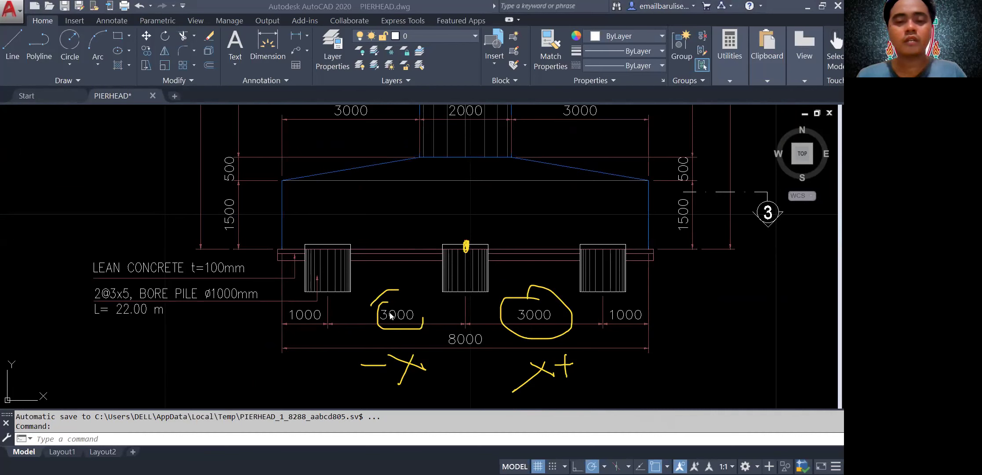
key(Escape)
- Switch to MIDAS Civil and copy the whole row of pile nodes once at -3, 0, 0 m
key(alt+Tab)
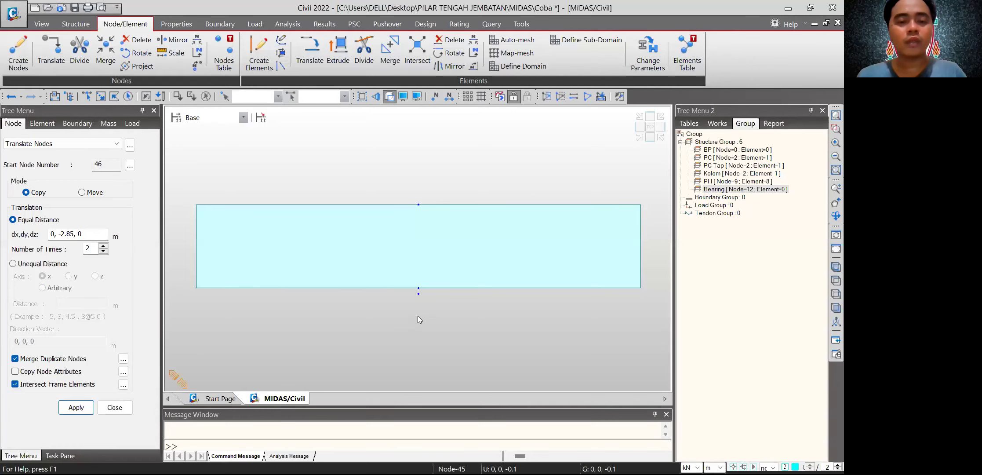
click(418, 294)
click(74, 234)
key(BackSpace)
key(BackSpace)
key(BackSpace)
key(BackSpace)
key(BackSpace)
text(0)
key(BackSpace)
text(-2, 0)
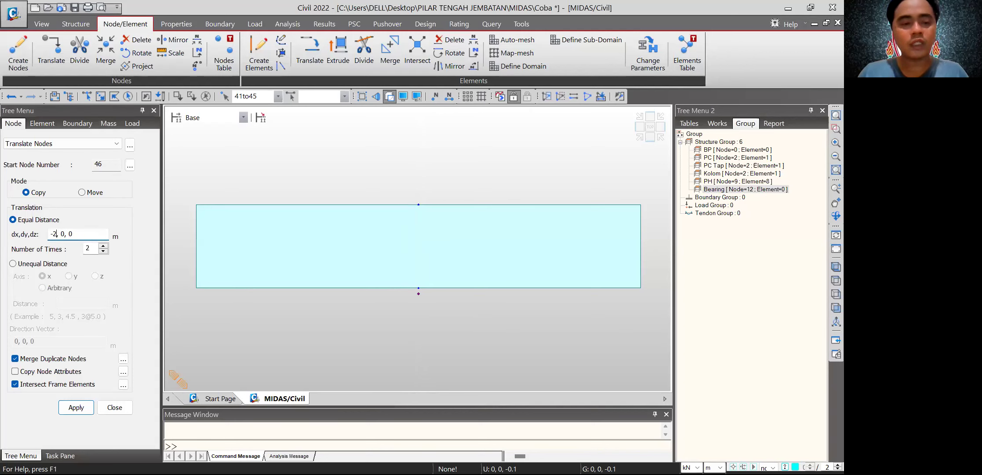
key(BackSpace)
text(3)
double_click(87, 248)
text(1)
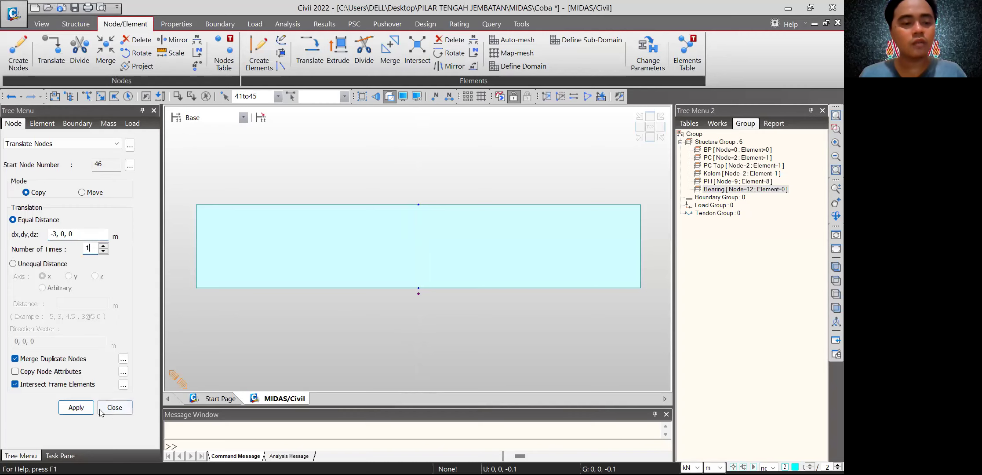
click(85, 406)
- Copy the central row of pile nodes once at 3, 0, 0 m and check the pile grid in isometric view
click(100, 97)
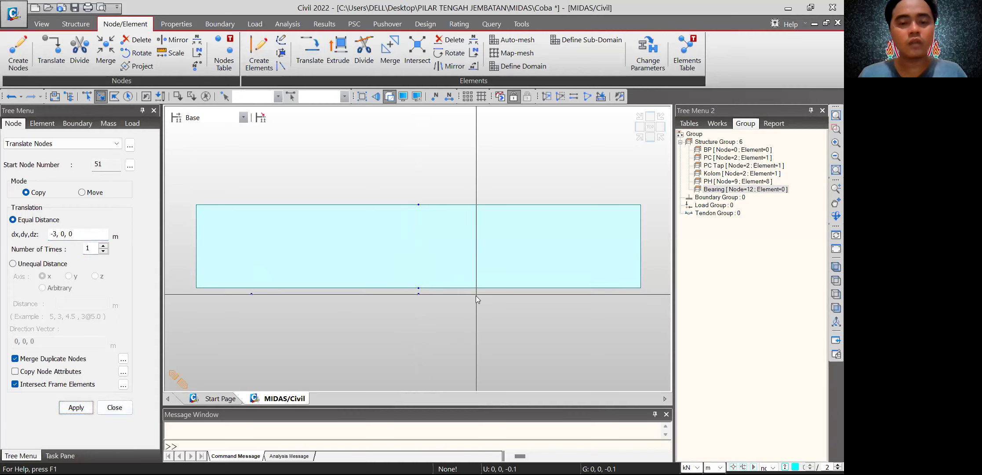
drag(415, 289, 430, 304)
click(57, 236)
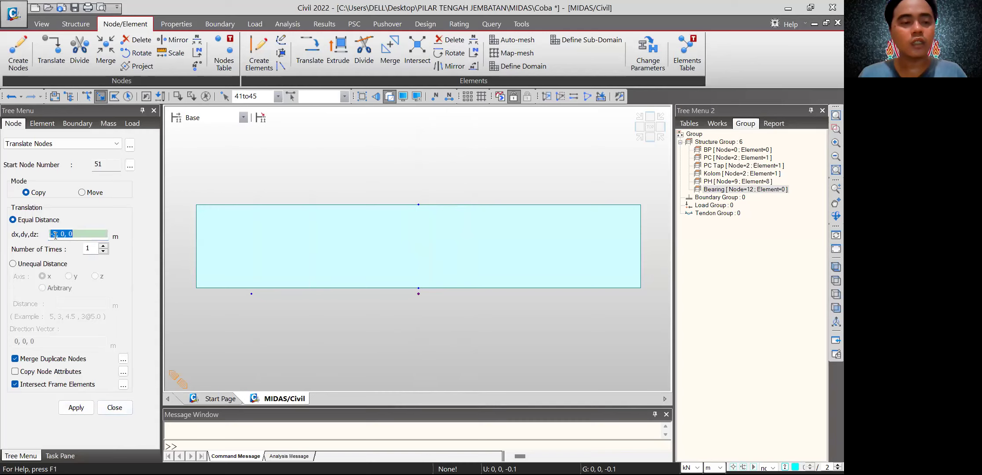
key(BackSpace)
click(85, 407)
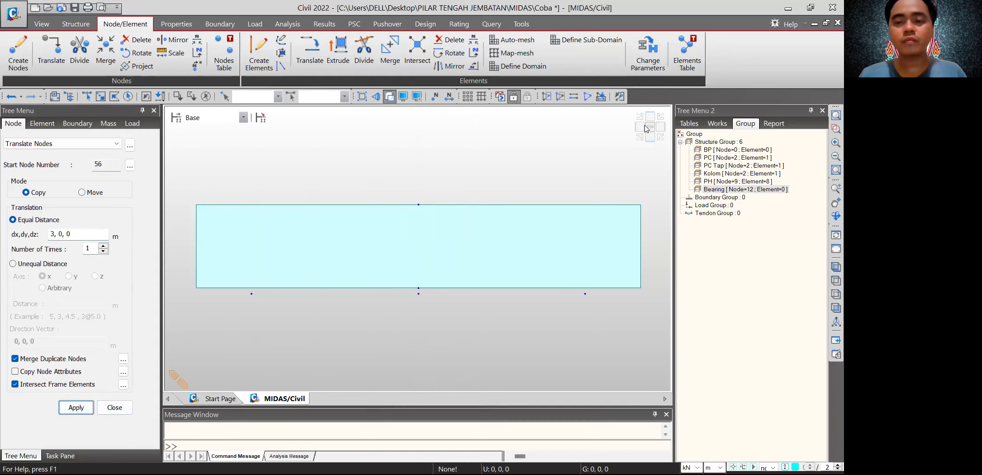
click(640, 138)
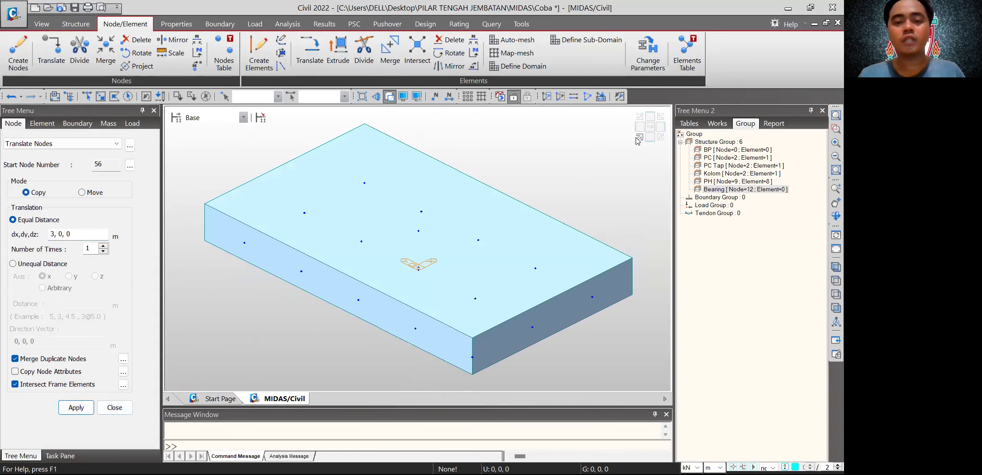
click(389, 97)
click(389, 97)
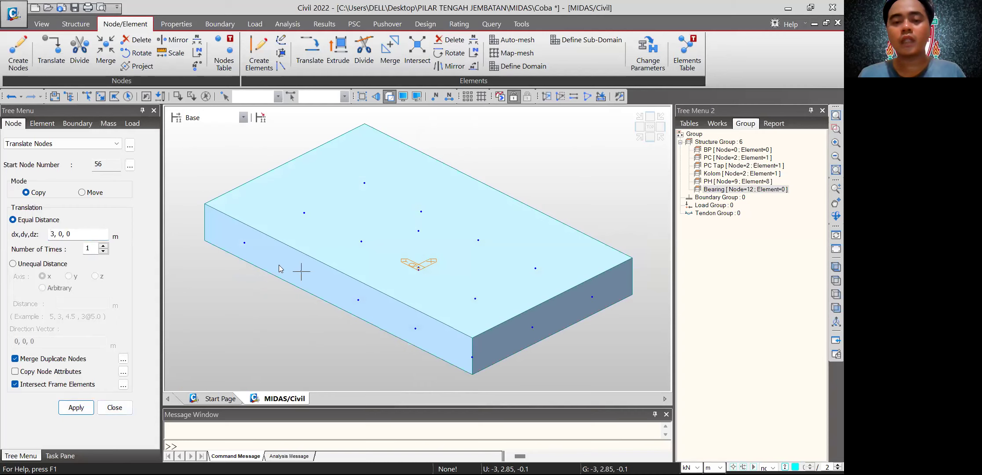
- Hide the pile cap by making the PC structure group inactive
click(714, 159)
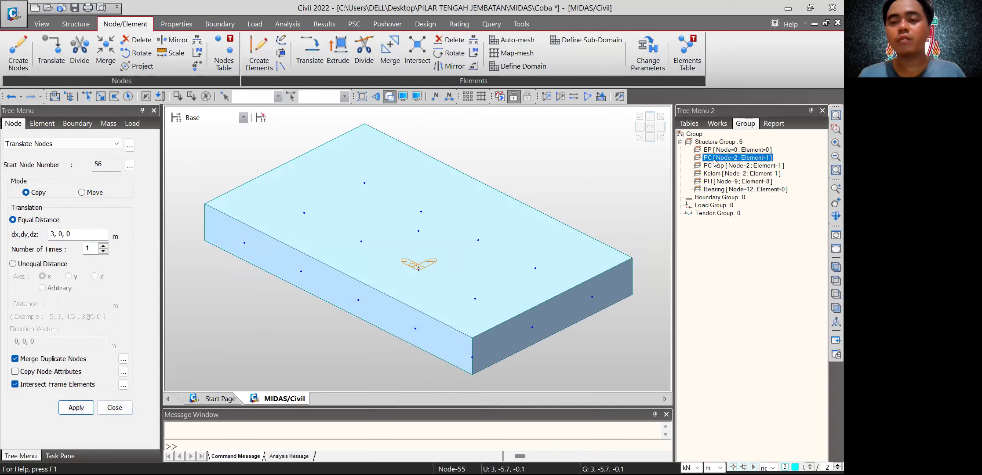
right_click(715, 162)
click(758, 255)
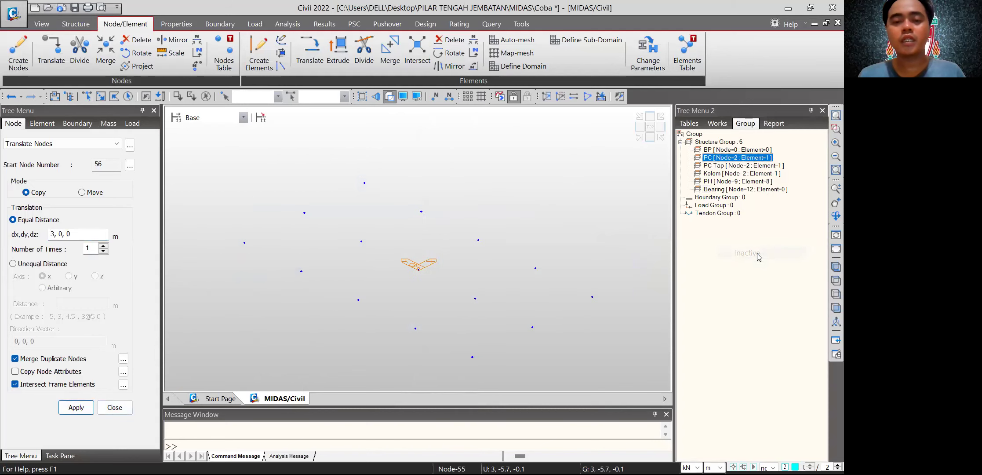
- Copy all the pile head nodes 22 times at 0, 0, -1 m to form the nodes along the pile depth
click(646, 137)
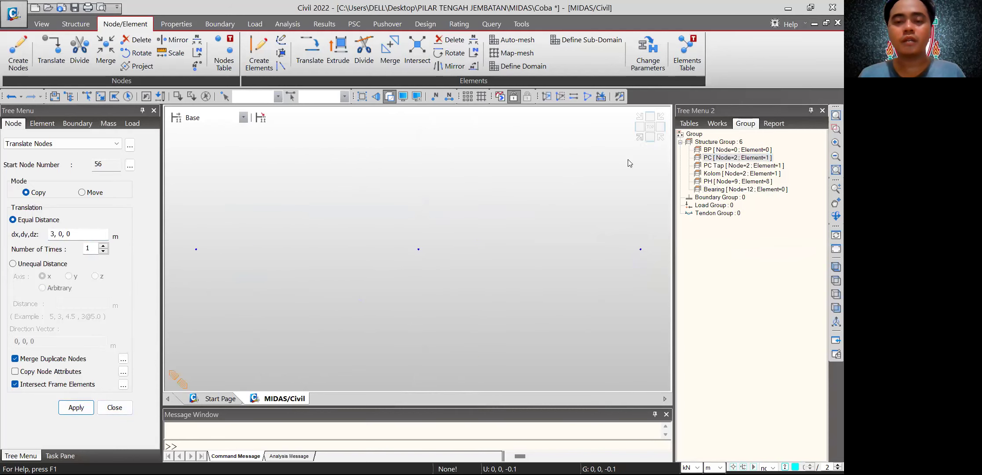
click(101, 97)
drag(300, 217, 589, 268)
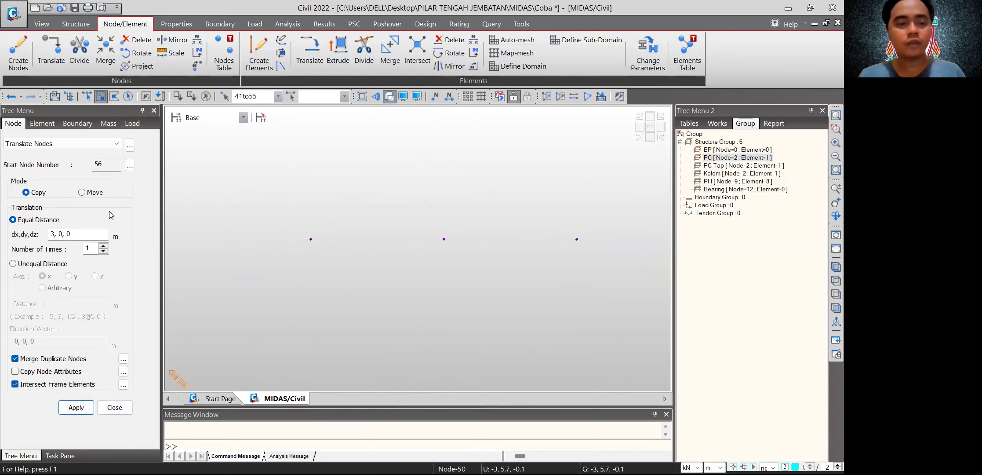
click(54, 234)
key(BackSpace)
text(0)
key(BackSpace)
text(-1)
key(Tab)
text(22)
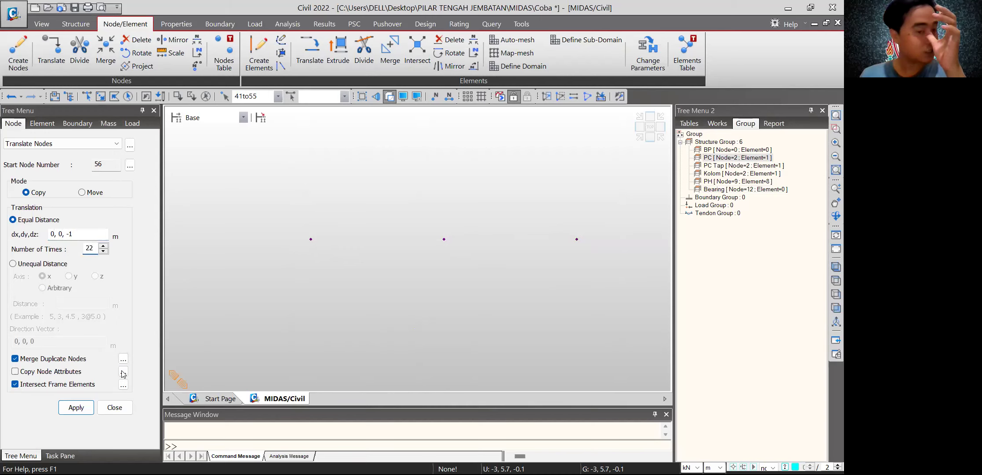
click(79, 407)
click(114, 407)
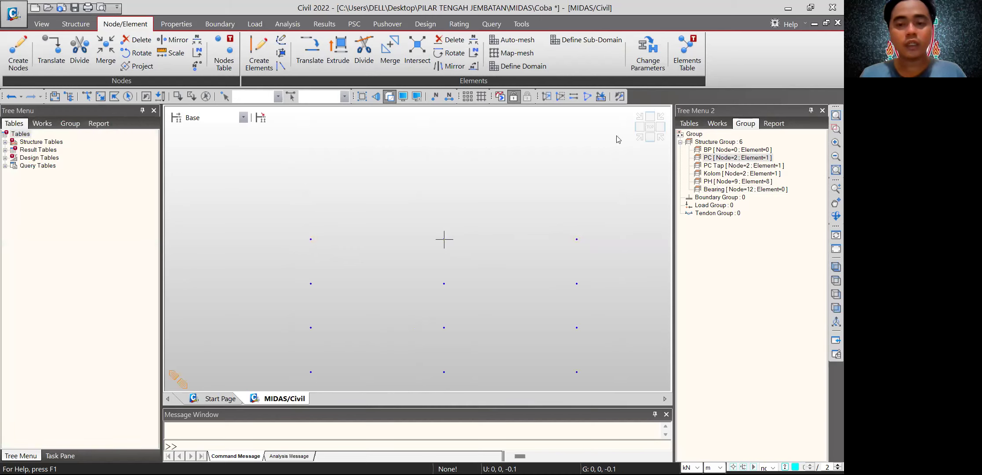
- Check the copied pile nodes in isometric view and assign all of them to the BP structure group
ctrl+middle_drag(444, 239, 433, 185)
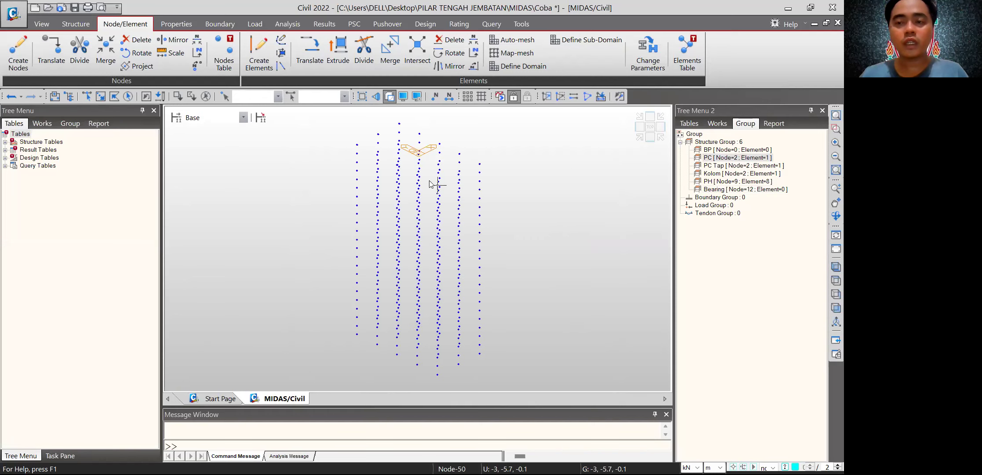
mouse_move(430, 183)
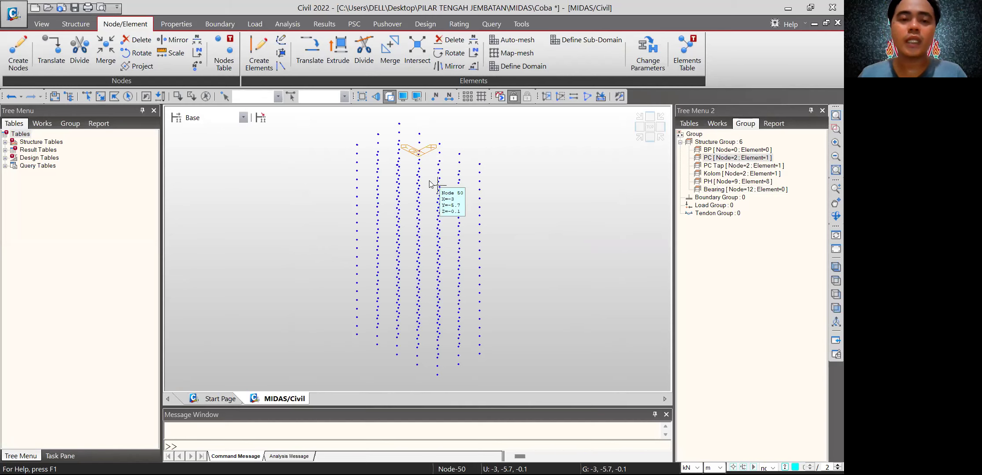
click(640, 130)
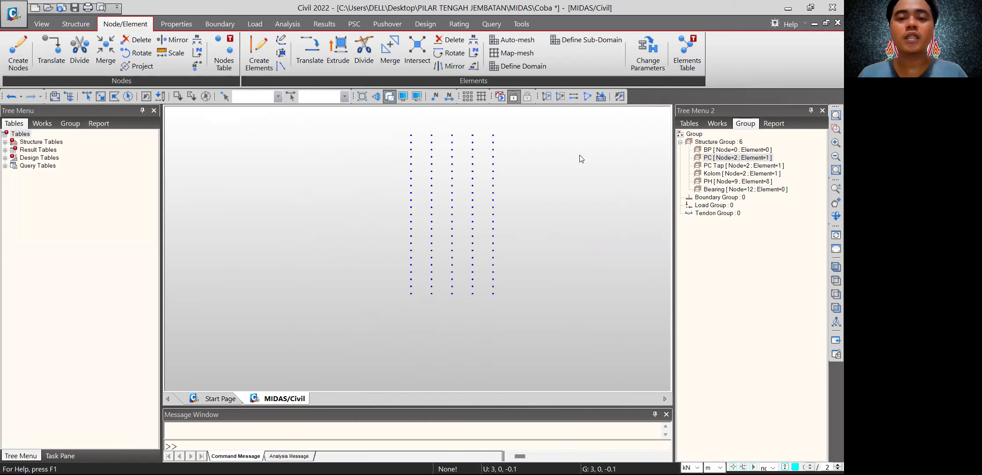
click(101, 96)
drag(390, 129, 542, 321)
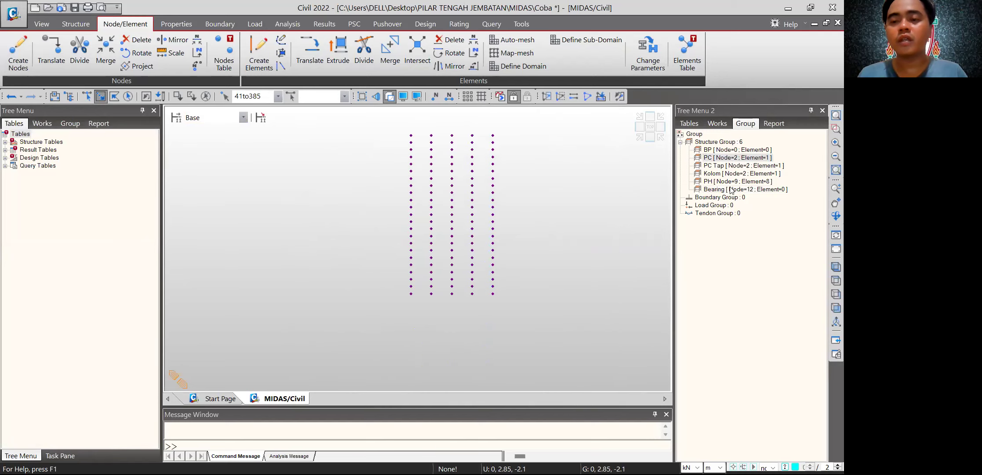
click(719, 150)
drag(595, 158, 595, 160)
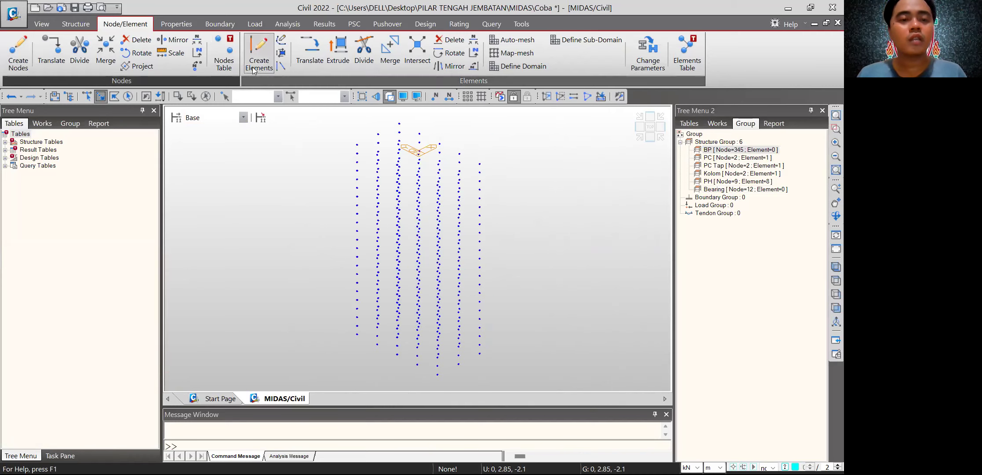
- Create general beam elements with section 5: BP and material fc' = 30 MPa for the three piles at Y = 5.7 m, head to tip
click(259, 54)
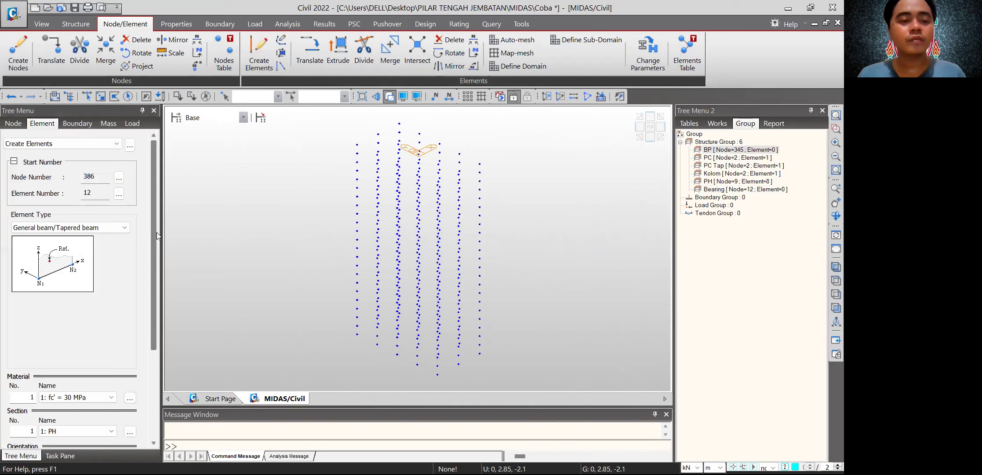
scroll(116, 337, down, 5)
click(77, 298)
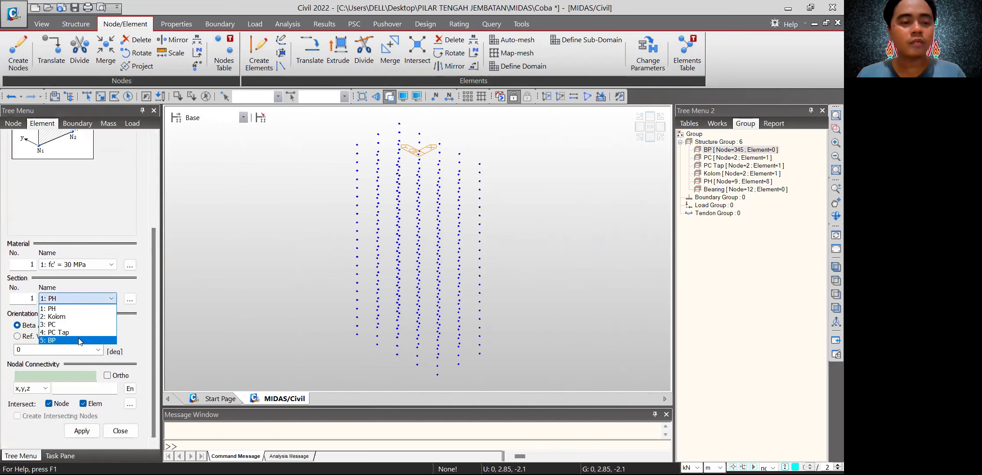
click(352, 141)
click(357, 144)
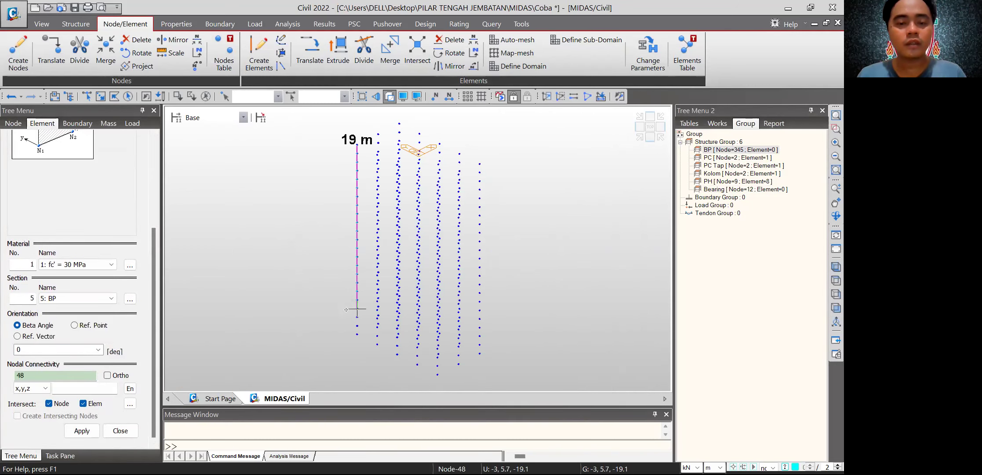
click(358, 335)
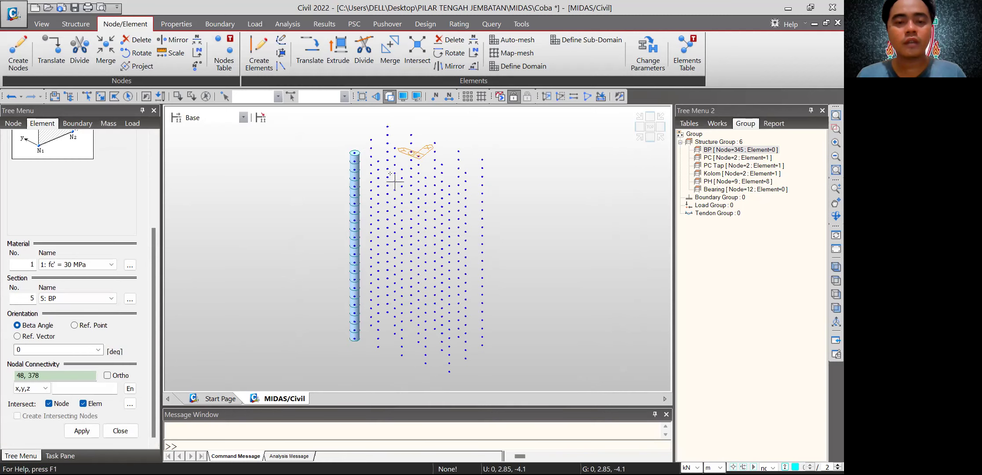
click(372, 140)
click(371, 325)
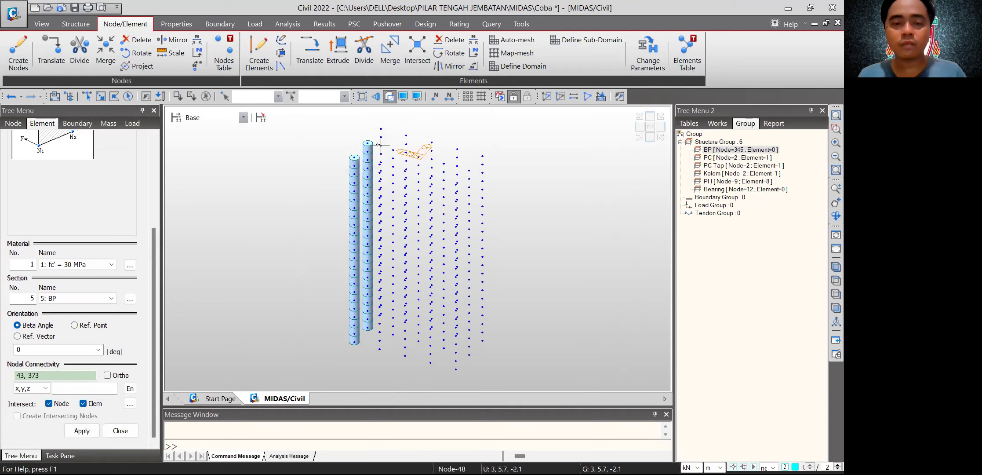
click(381, 130)
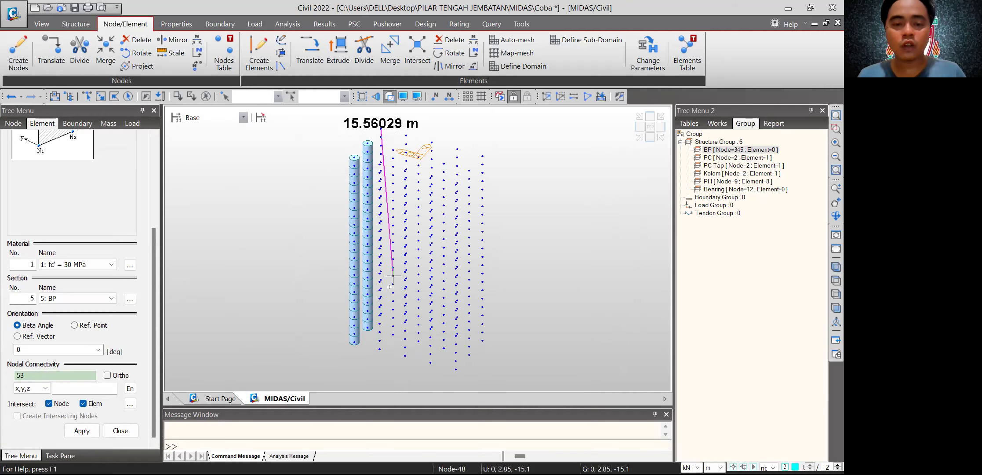
click(386, 318)
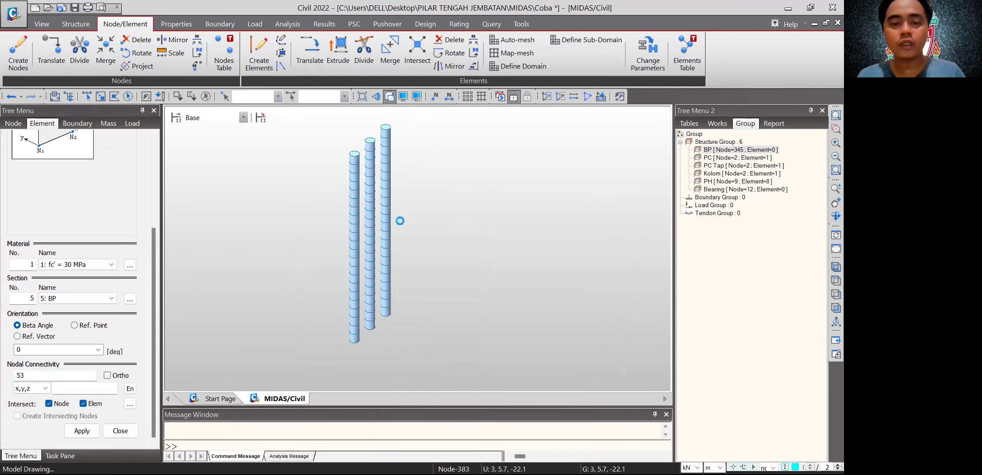
- Create BP elements from head to tip for the three piles at Y = 2.85 m, switching the model display to wireframe
ctrl+middle_drag(400, 219, 414, 202)
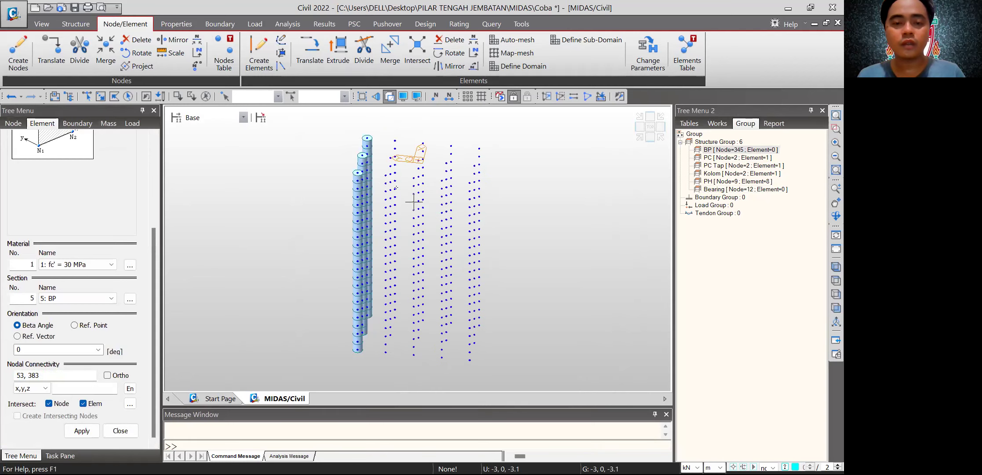
click(386, 176)
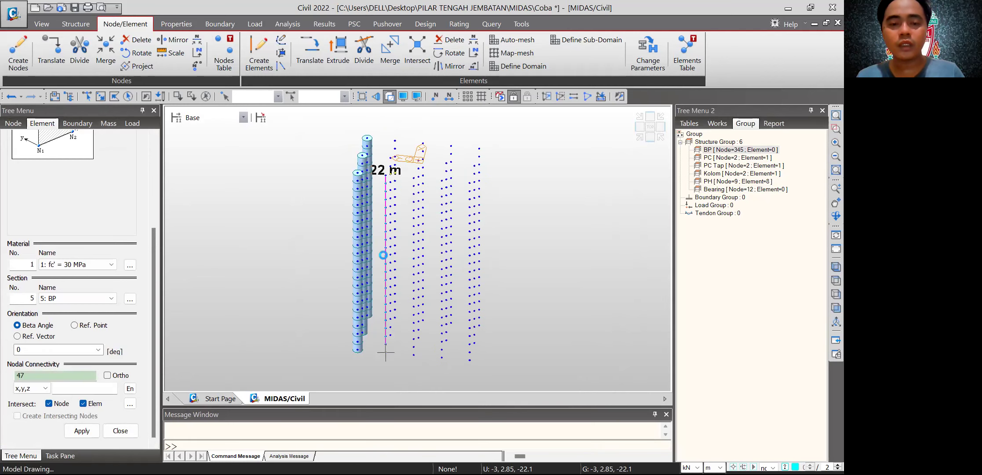
click(386, 352)
click(391, 158)
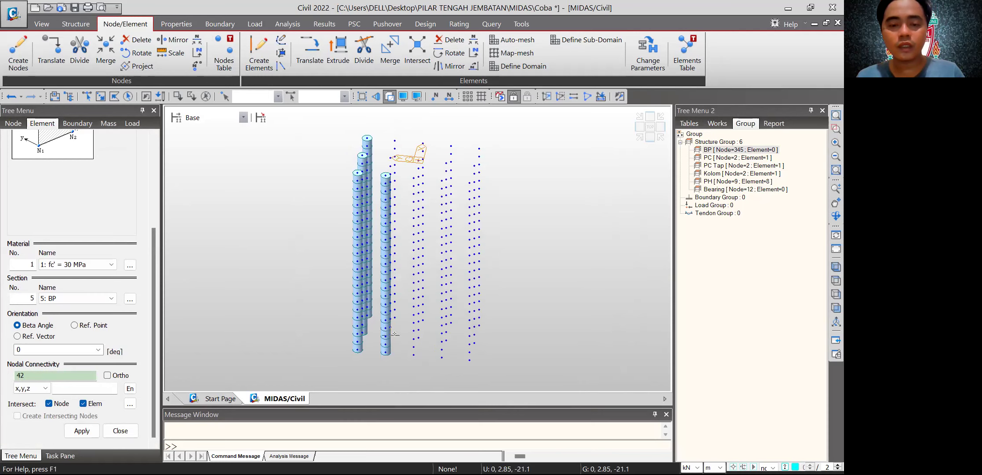
click(389, 96)
click(390, 335)
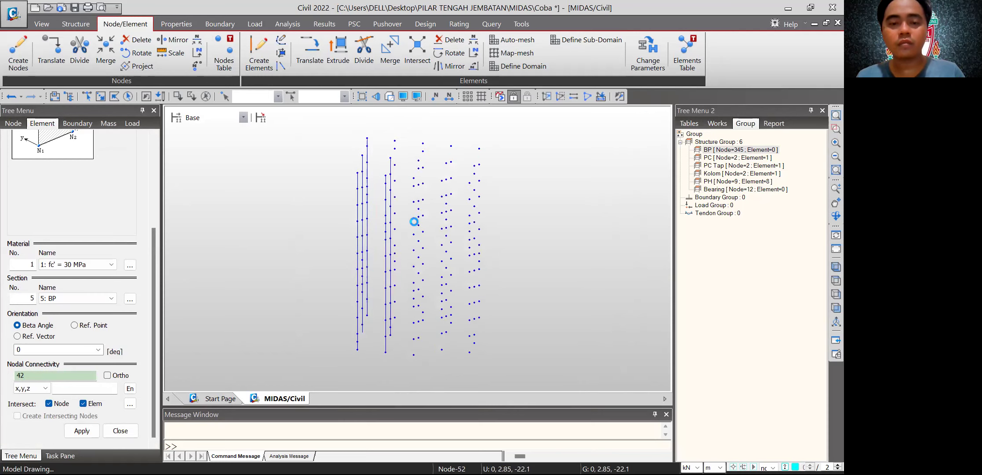
ctrl+middle_drag(414, 221, 403, 223)
click(398, 141)
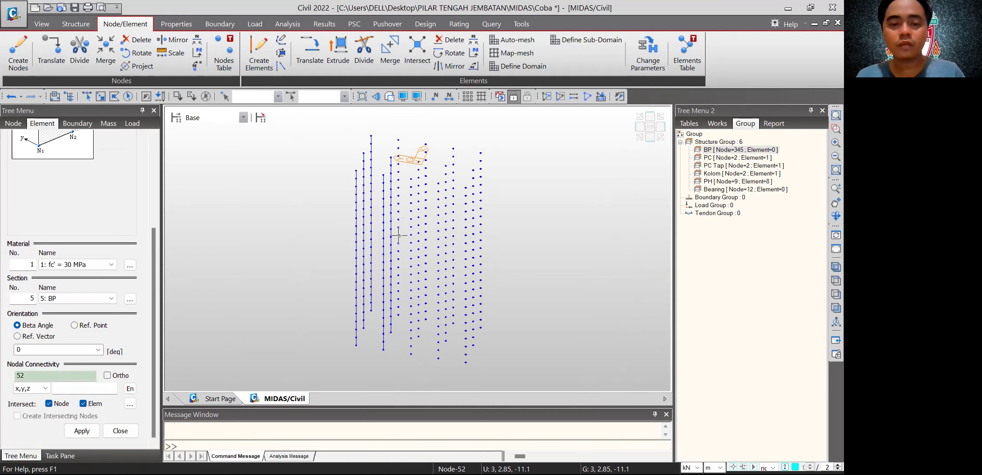
click(398, 315)
- Create BP elements from head to tip for the three piles in the middle row at Y = 0
click(411, 179)
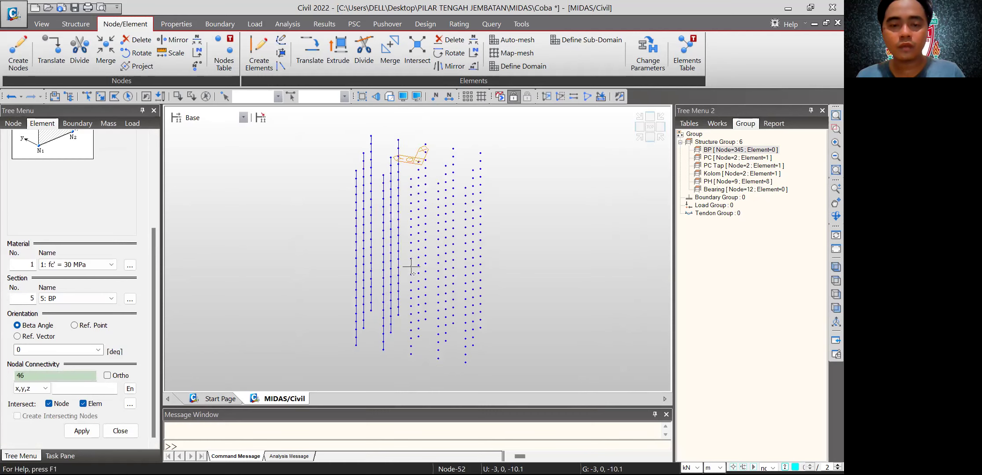
click(412, 354)
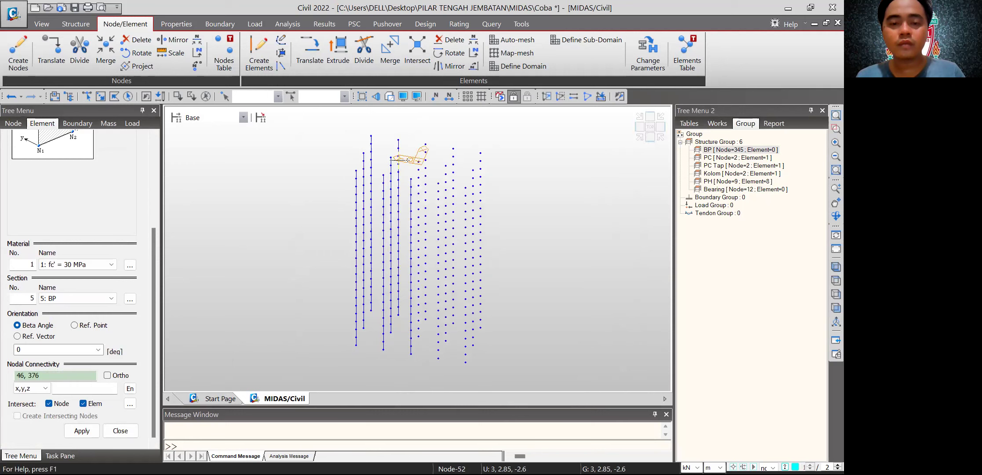
ctrl+middle_drag(408, 188, 411, 161)
click(418, 170)
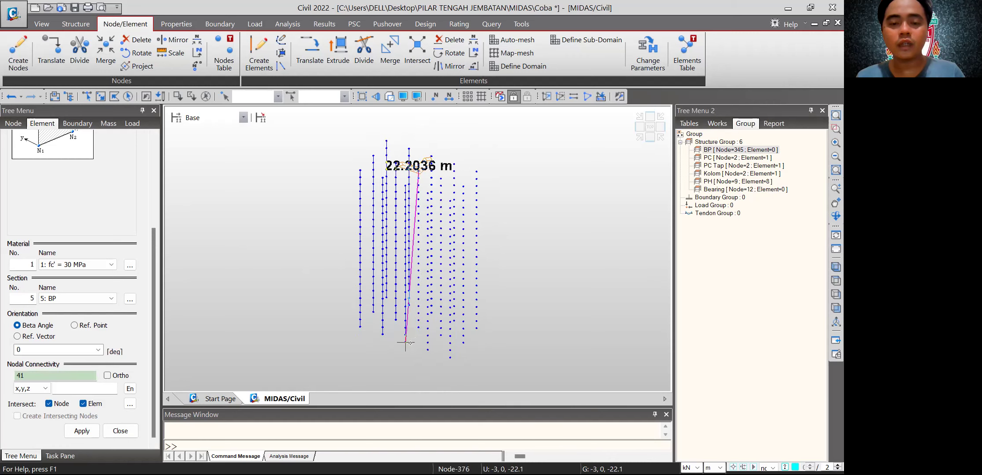
click(431, 156)
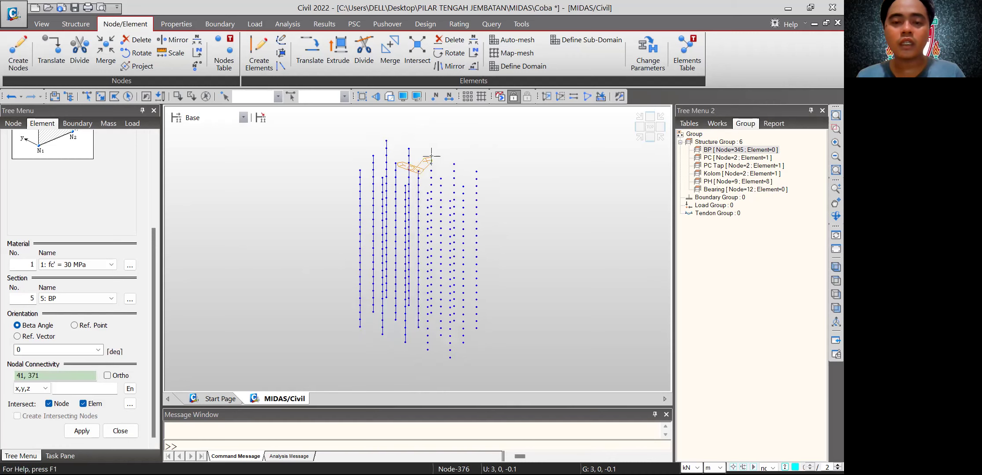
click(432, 312)
- Create BP elements from head to tip for the three piles at Y = -2.85 m
ctrl+middle_drag(452, 274, 470, 279)
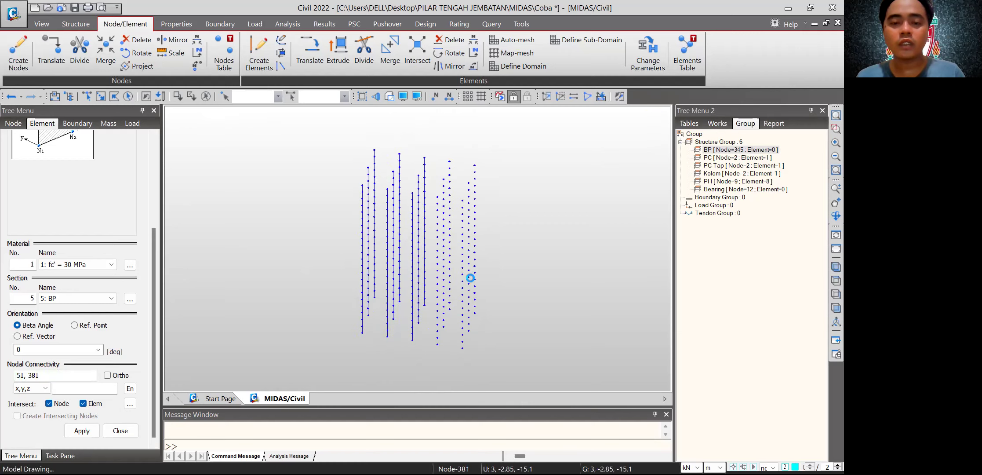
click(437, 197)
click(438, 344)
click(444, 179)
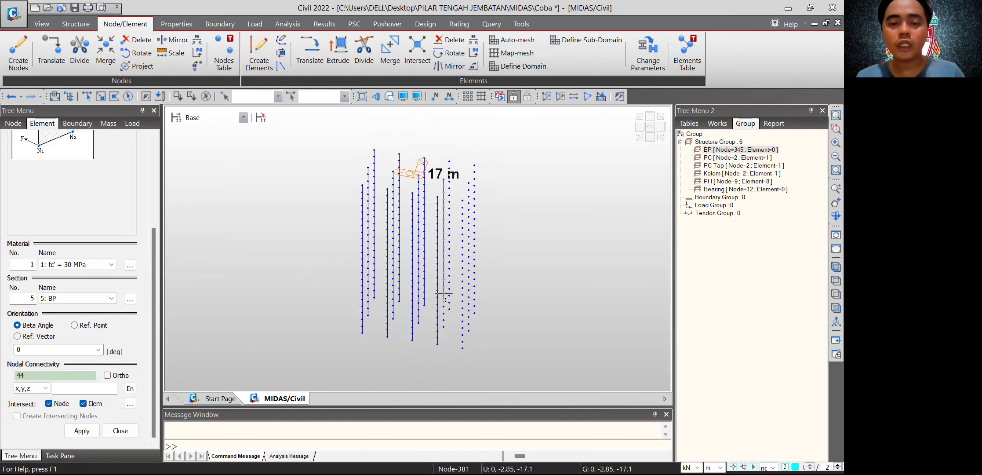
click(443, 327)
click(450, 162)
click(449, 309)
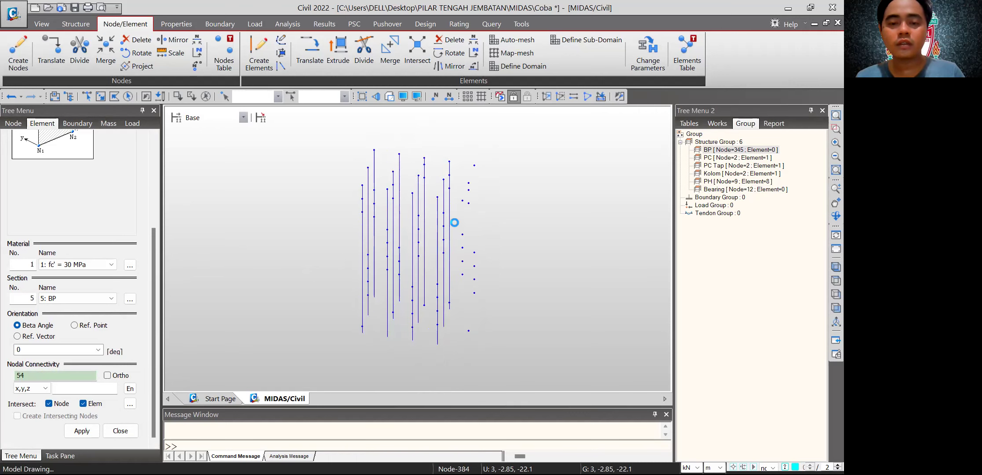
- Create BP elements from head to tip for the three piles at Y = -5.7 m and restore the solid model display
click(462, 200)
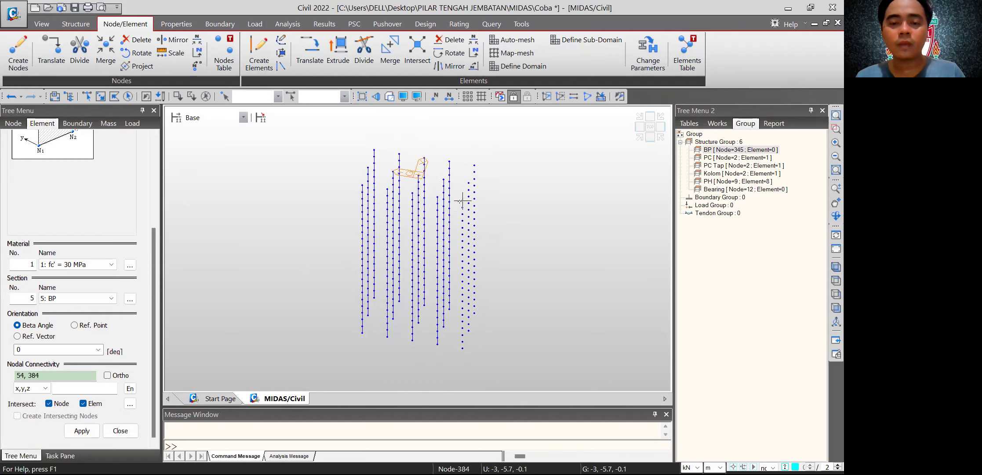
click(463, 348)
click(469, 182)
click(469, 330)
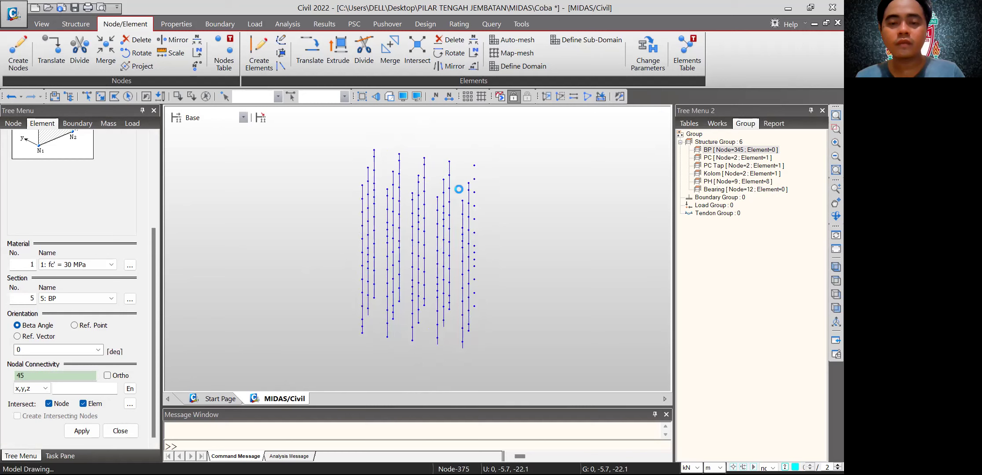
click(475, 166)
click(474, 313)
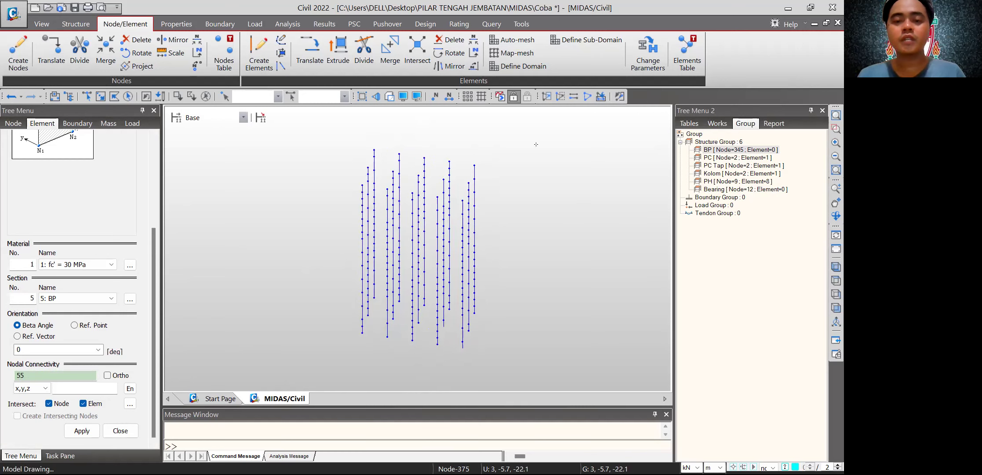
click(389, 96)
mouse_move(522, 219)
ctrl+middle_down()
mouse_move(434, 208)
mouse_move(559, 213)
mouse_move(507, 211)
ctrl+middle_up()
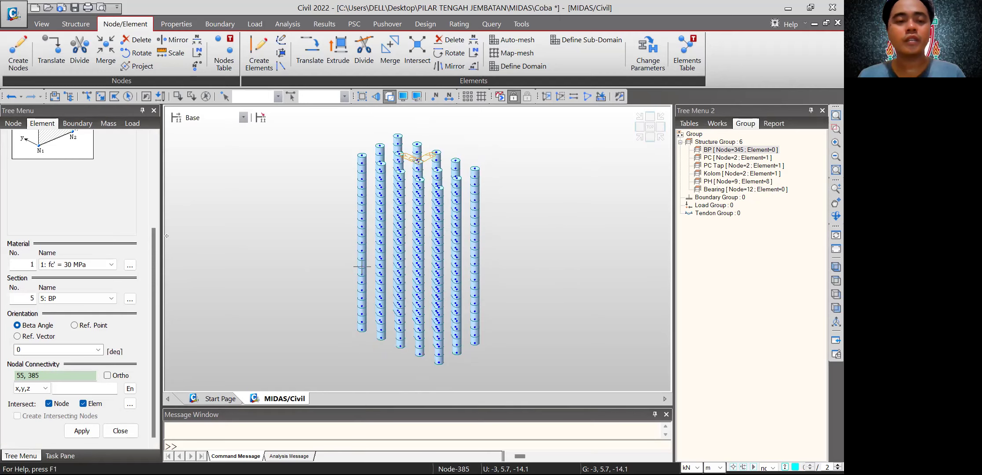
- Assign all the bore pile elements to the BP structure group, selecting them together in a side view
click(102, 97)
key(Escape)
click(640, 127)
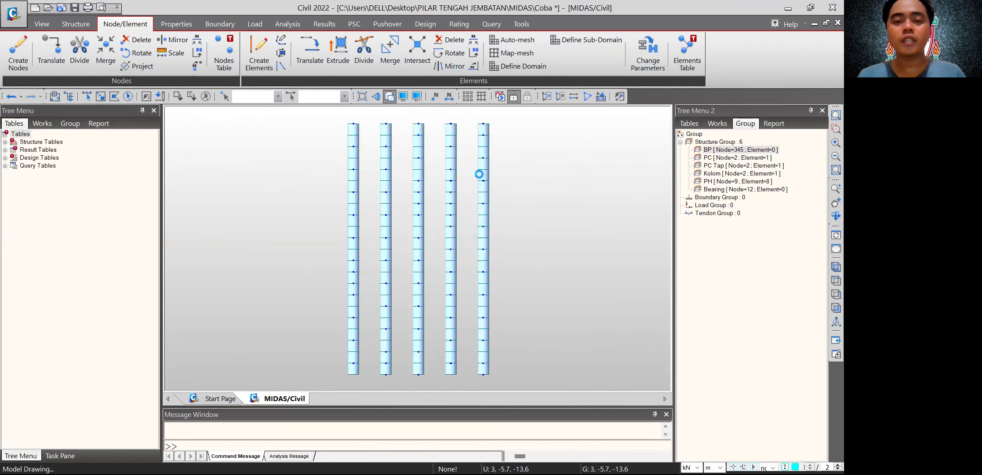
click(101, 97)
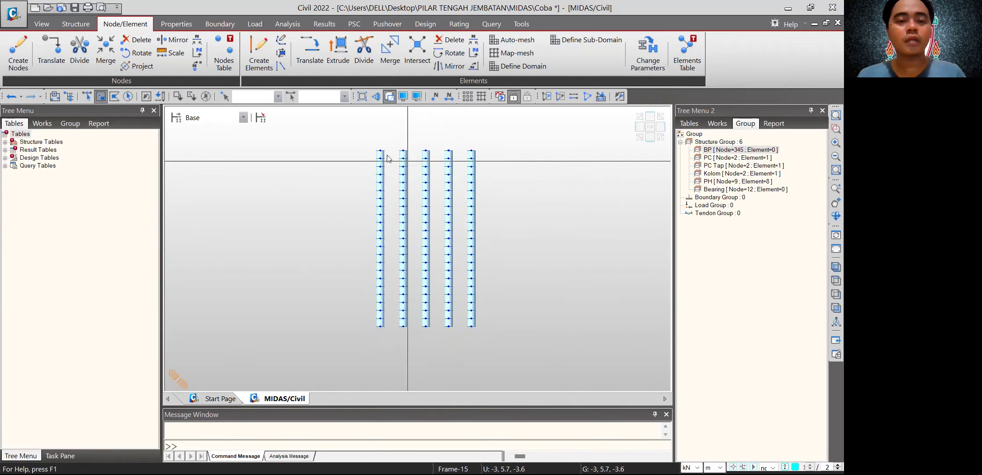
drag(365, 143, 533, 347)
click(720, 150)
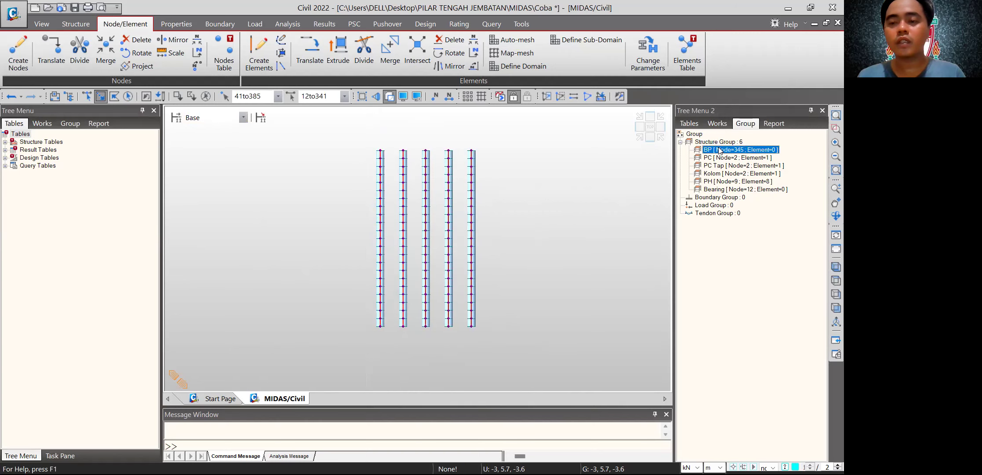
right_click(719, 149)
click(727, 186)
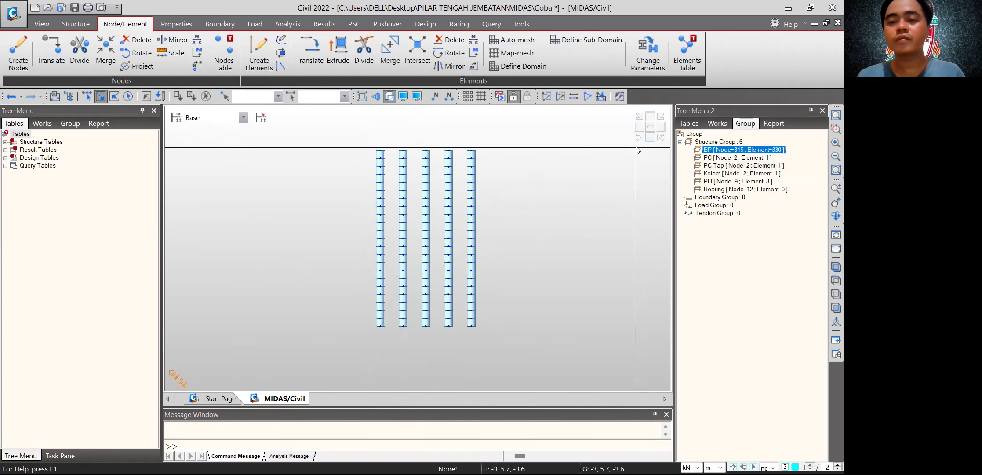
- Reactivate the entire pier model in isometric view and turn off the hidden surface display
click(639, 137)
click(588, 97)
scroll(542, 256, down, 3)
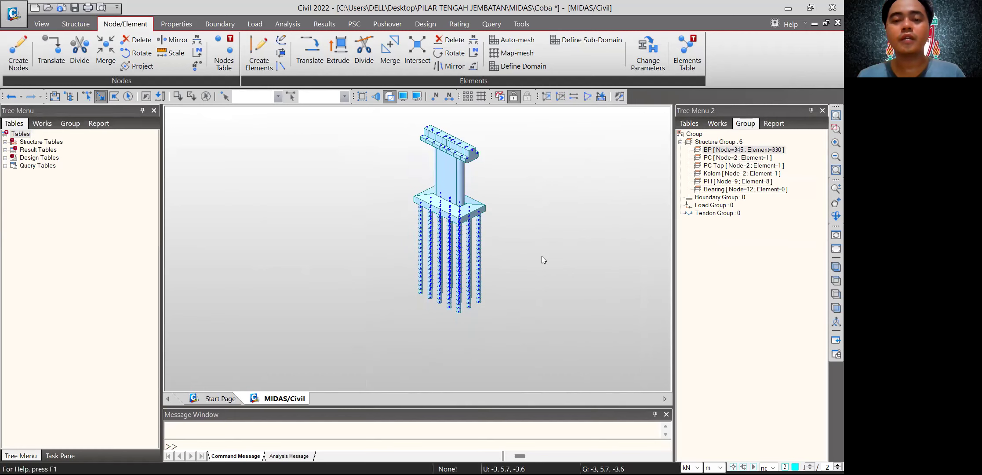
scroll(523, 243, up, 2)
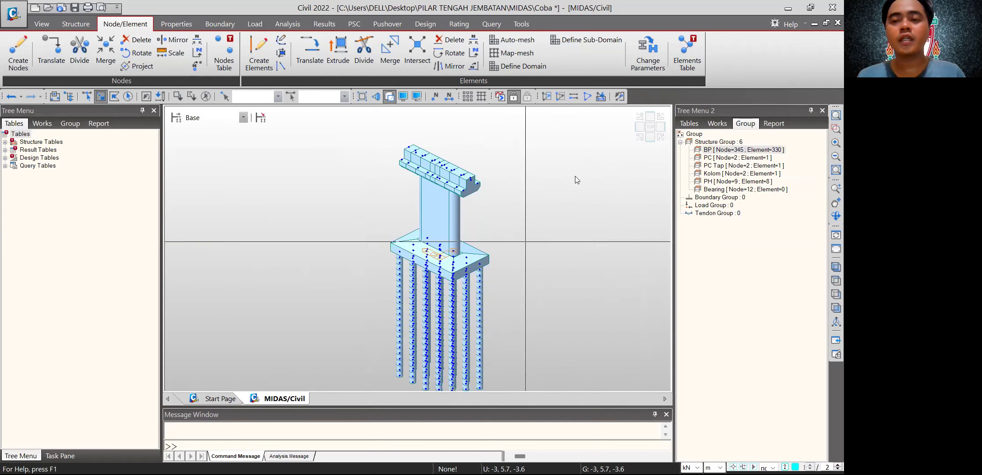
click(389, 97)
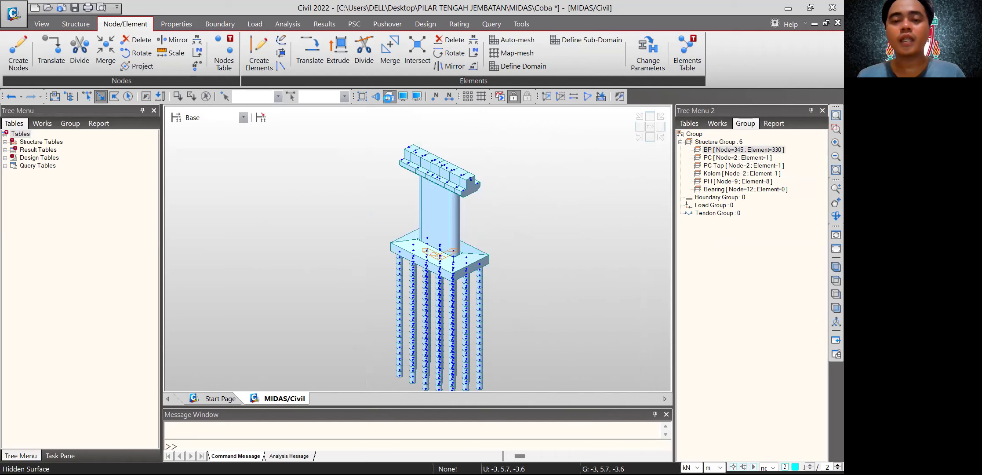
- Examine the side view of the wireframe model for gaps between the pier column, pile cap and pile heads
ctrl+middle_drag(482, 284, 450, 193)
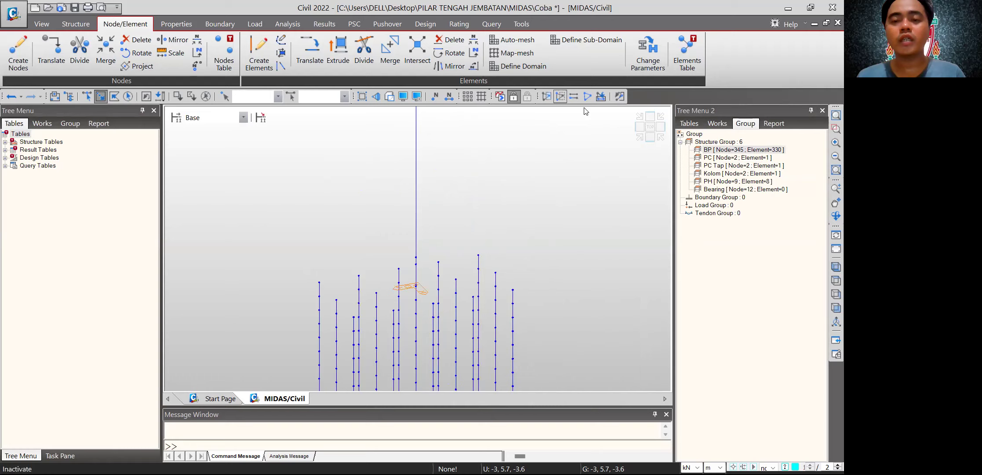
click(640, 128)
scroll(420, 220, up, 8)
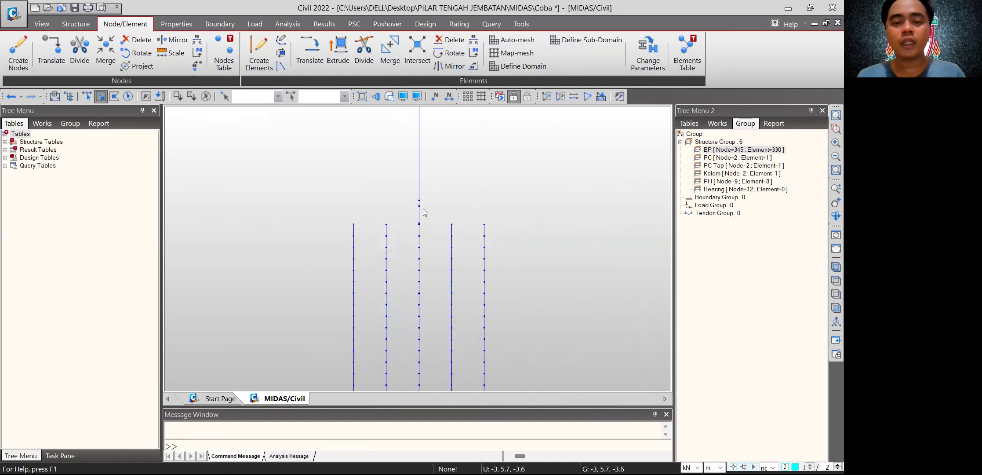
scroll(413, 289, up, 5)
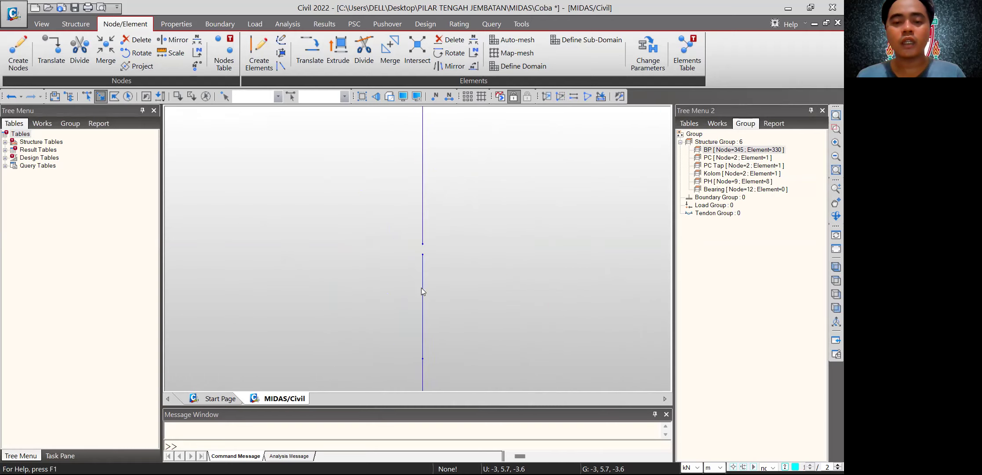
scroll(442, 307, down, 4)
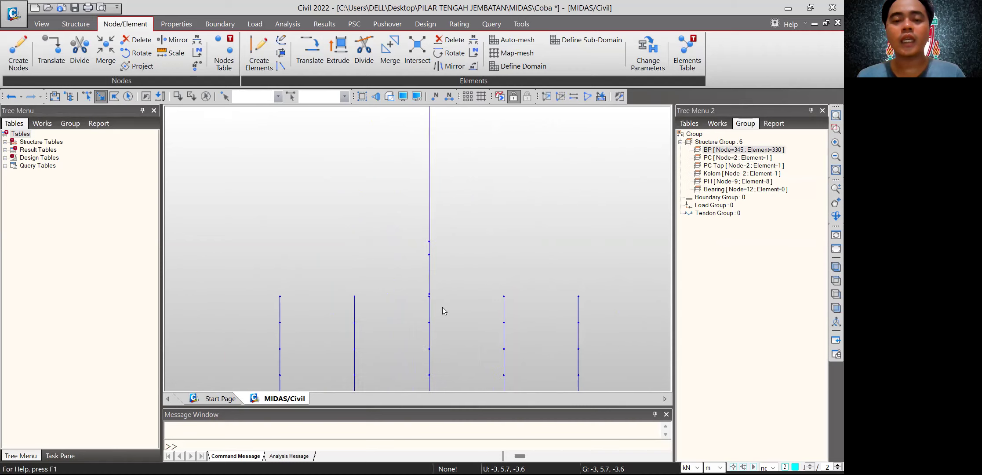
scroll(460, 249, up, 6)
scroll(476, 228, down, 5)
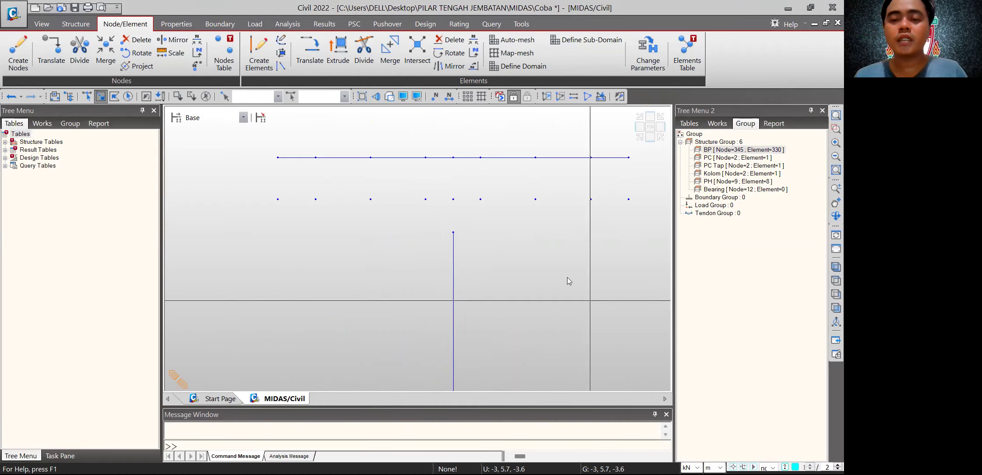
scroll(558, 274, down, 5)
middle_drag(540, 289, 534, 223)
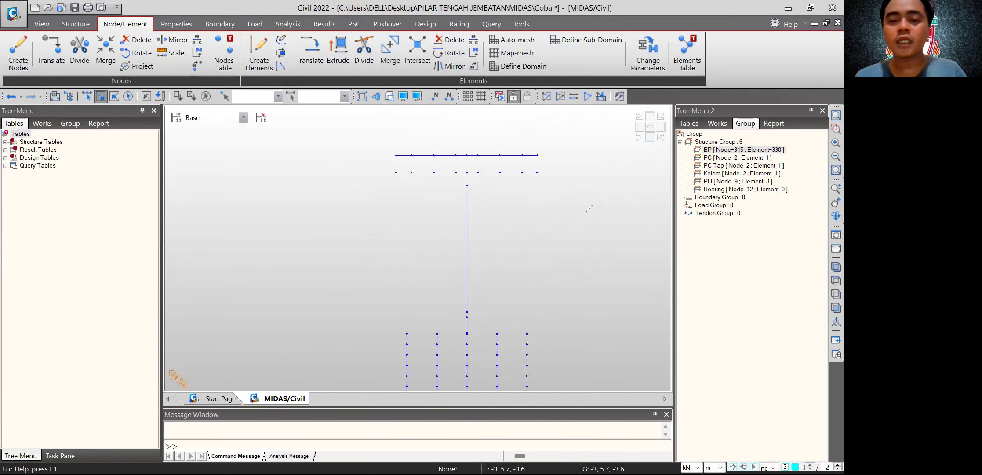
drag(582, 168, 580, 214)
drag(576, 205, 589, 215)
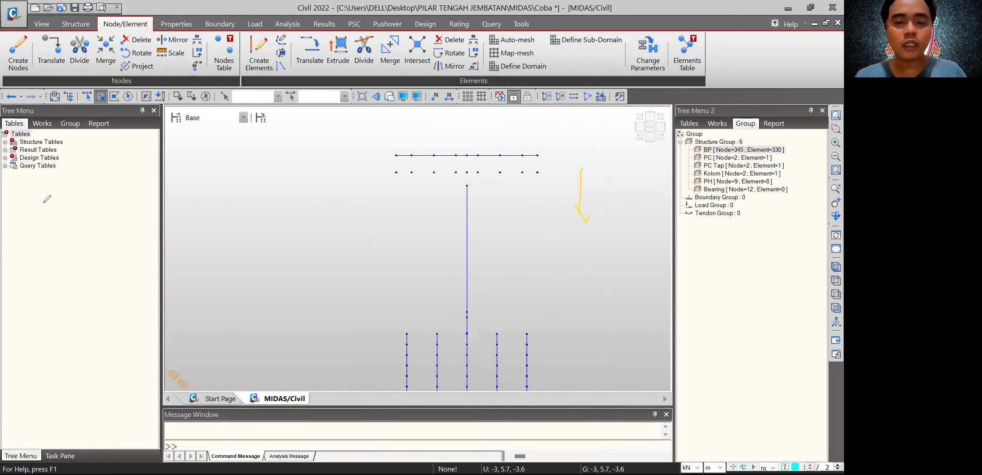
drag(516, 195, 512, 268)
drag(505, 247, 518, 256)
mouse_move(545, 215)
mouse_down()
mouse_move(538, 239)
mouse_move(573, 218)
mouse_up()
mouse_move(407, 319)
mouse_down()
mouse_move(570, 357)
mouse_move(489, 322)
mouse_up()
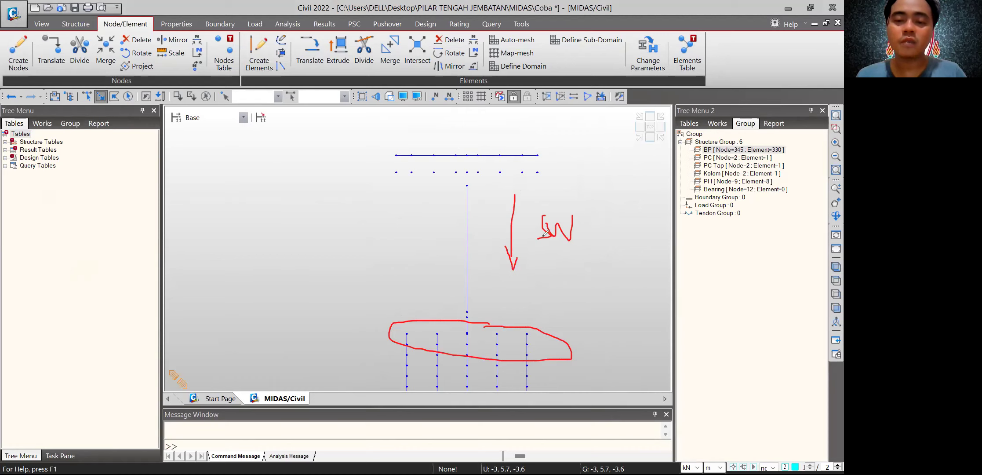
click(3, 252)
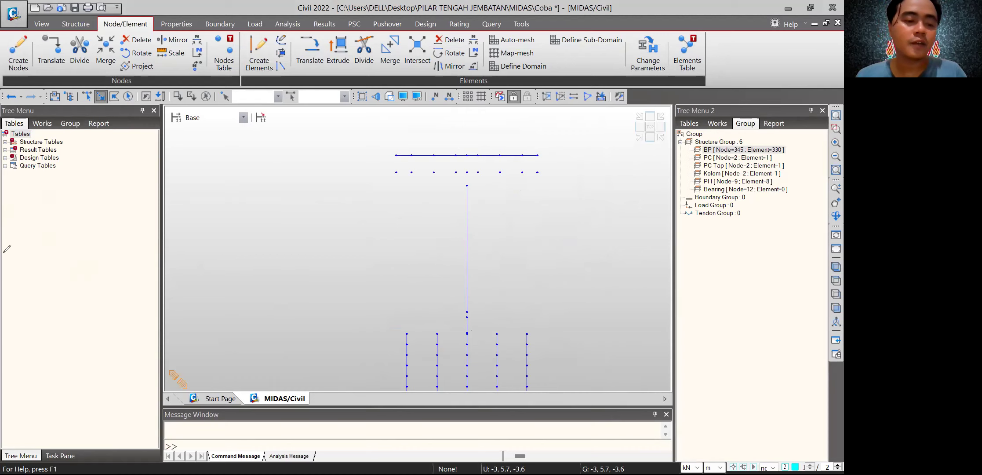
- Isolate node 1 and the pile-head nodes 41 to 55 in isometric view, then save the model
scroll(487, 328, up, 3)
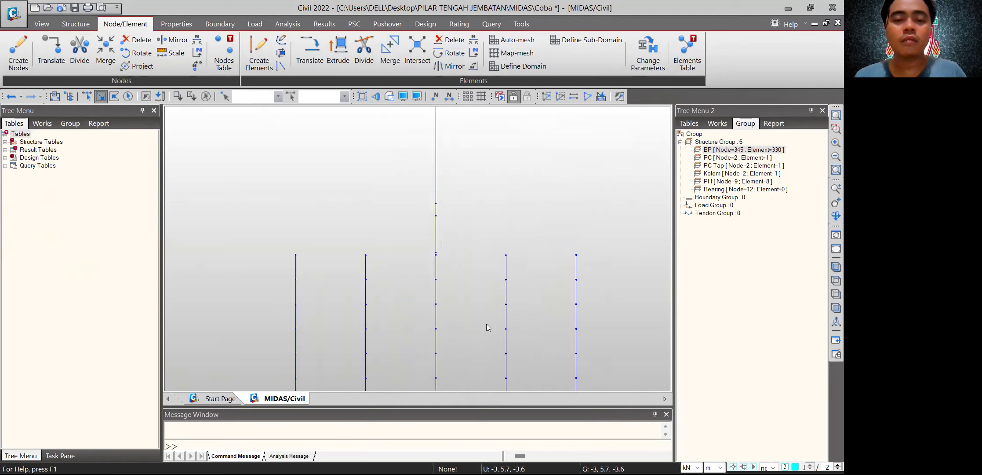
scroll(486, 324, up, 2)
drag(292, 209, 314, 224)
middle_drag(279, 234, 345, 243)
drag(236, 217, 255, 237)
middle_drag(561, 275, 453, 301)
drag(484, 233, 511, 259)
drag(587, 234, 638, 276)
scroll(469, 226, down, 4)
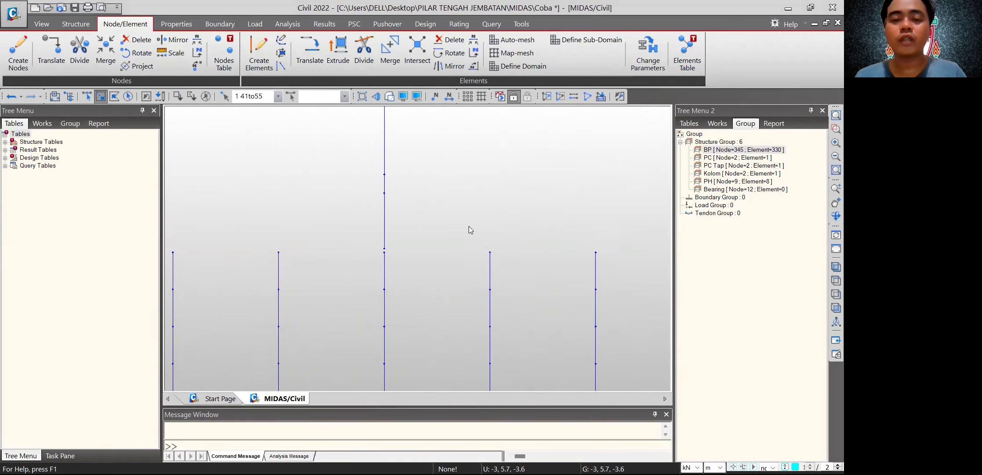
click(550, 100)
click(640, 138)
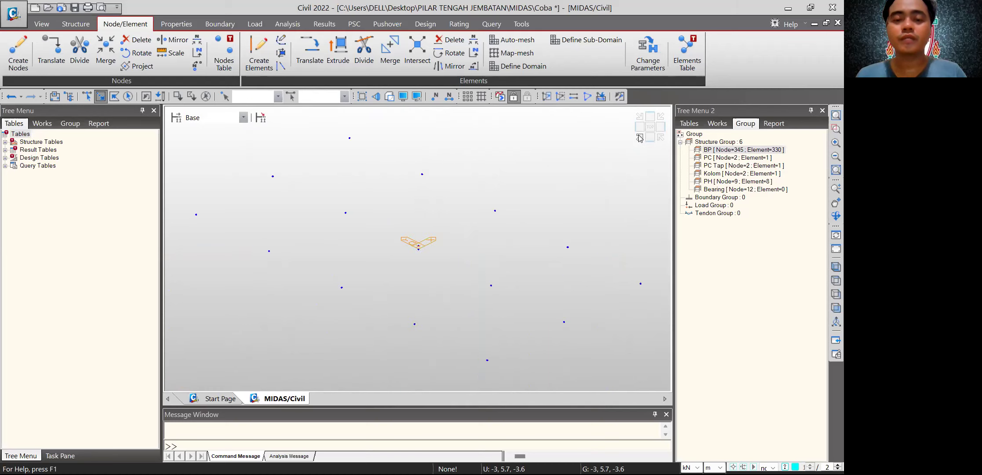
click(74, 8)
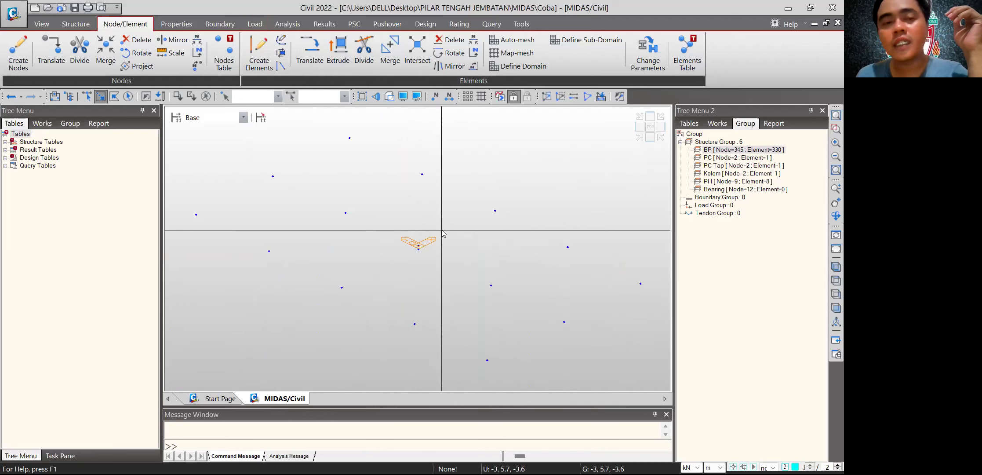
- Open the Rigid Link function with its table and display the node numbers in the model view
click(220, 24)
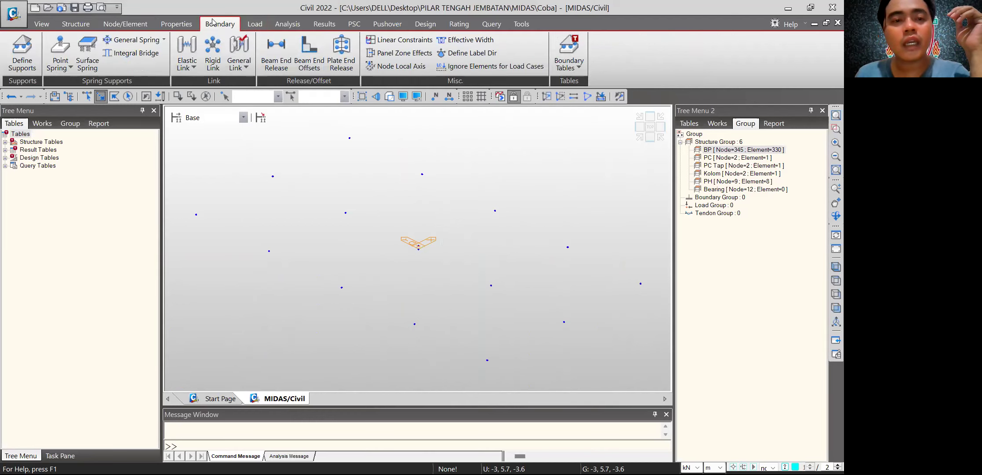
click(215, 58)
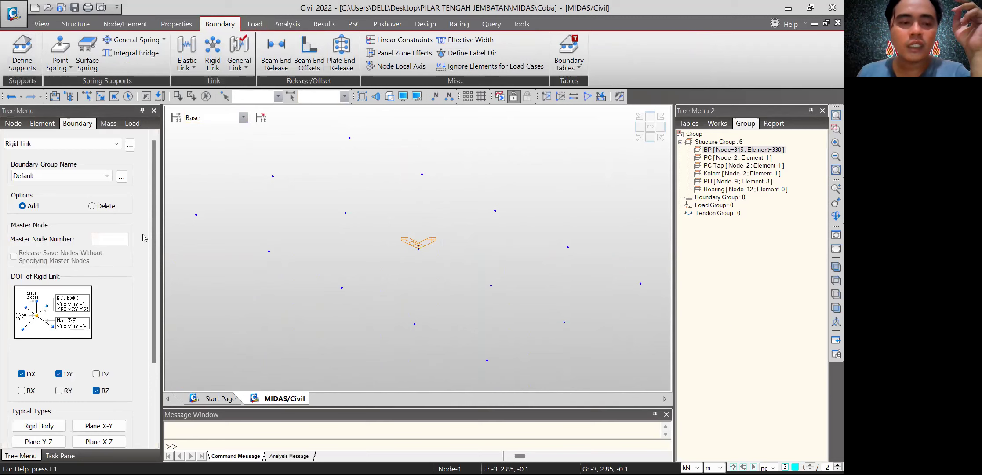
click(132, 146)
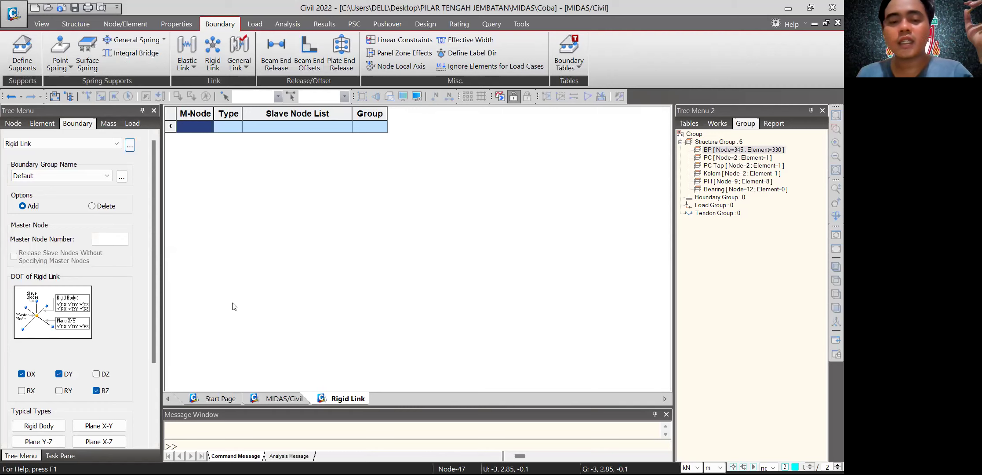
click(272, 399)
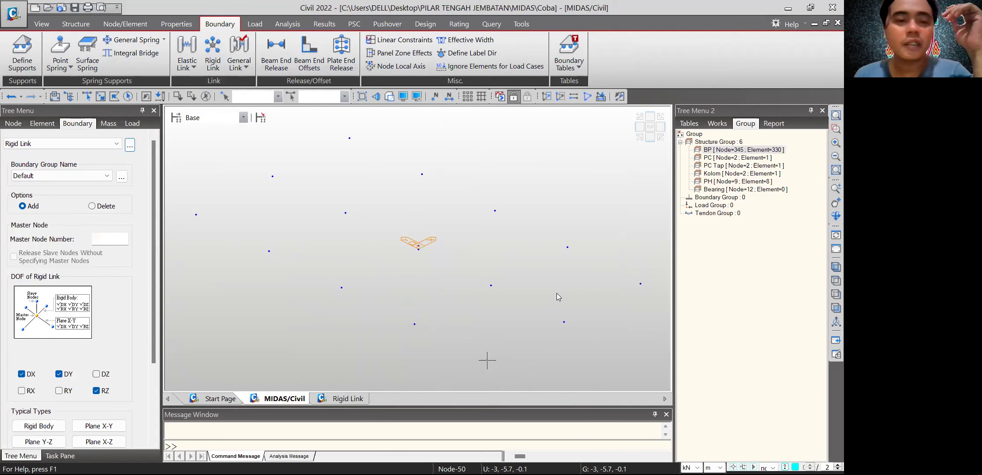
click(435, 97)
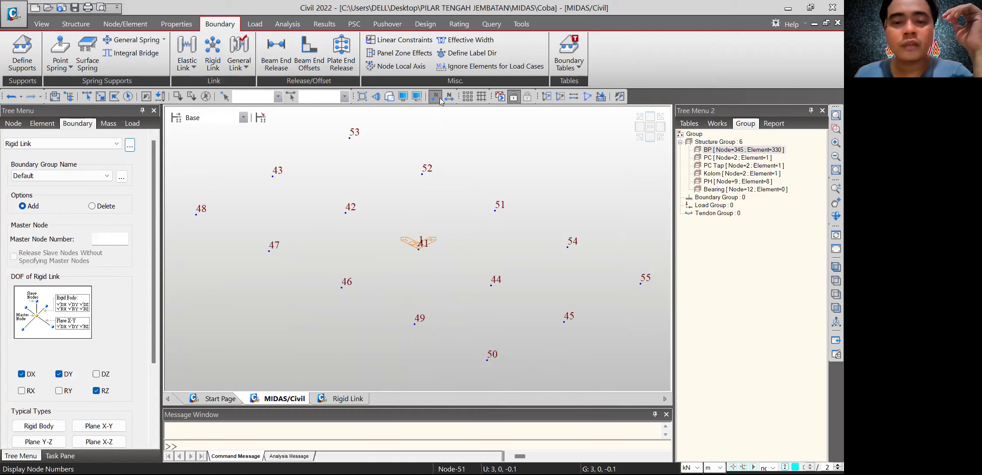
scroll(423, 253, up, 3)
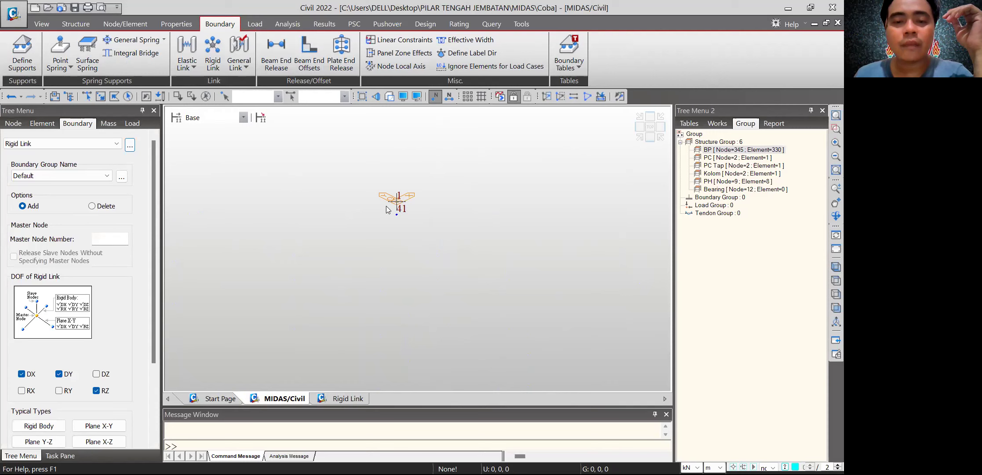
- Add a rigid link table entry with master node 1, constraining DX, DY, DZ, RX, RY and RZ
click(343, 399)
text(1)
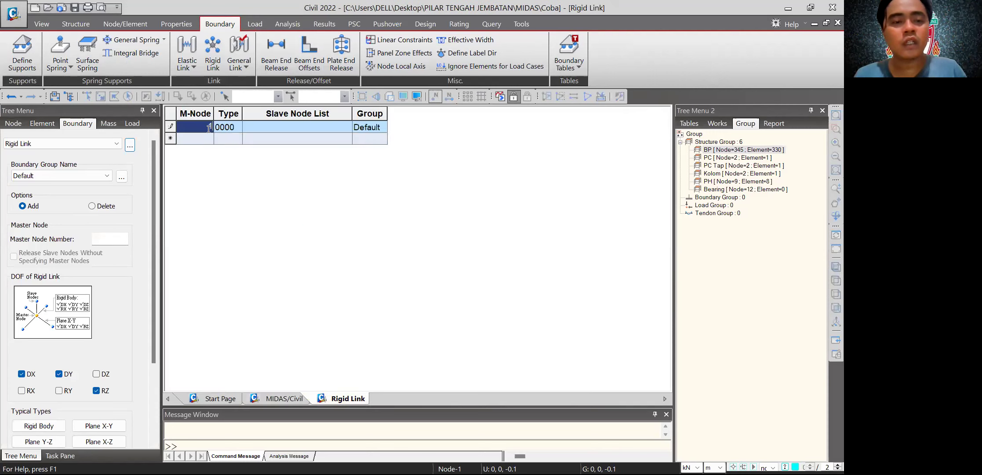
click(234, 127)
click(238, 127)
click(219, 138)
click(220, 148)
click(219, 159)
click(219, 168)
click(220, 178)
click(219, 189)
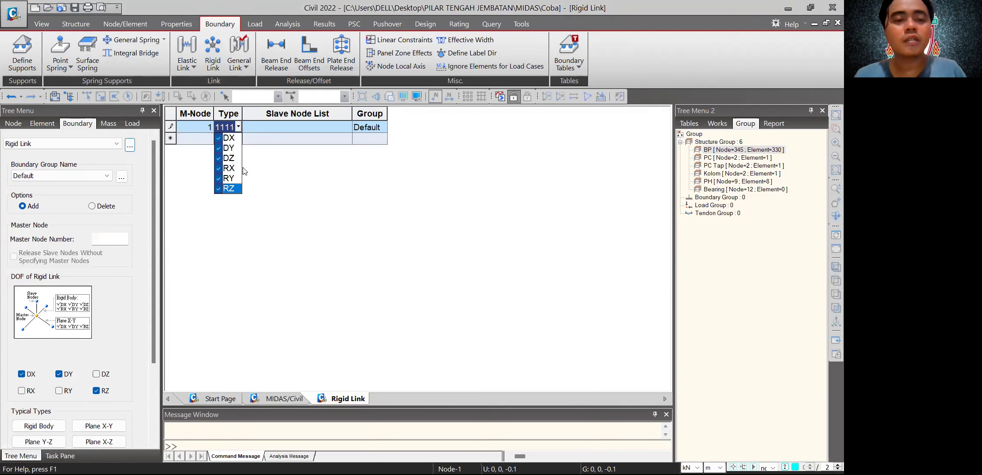
- Set the rigid link's slave nodes to 41to55, generate the links in the model and close the Rigid Link function
click(285, 128)
click(284, 398)
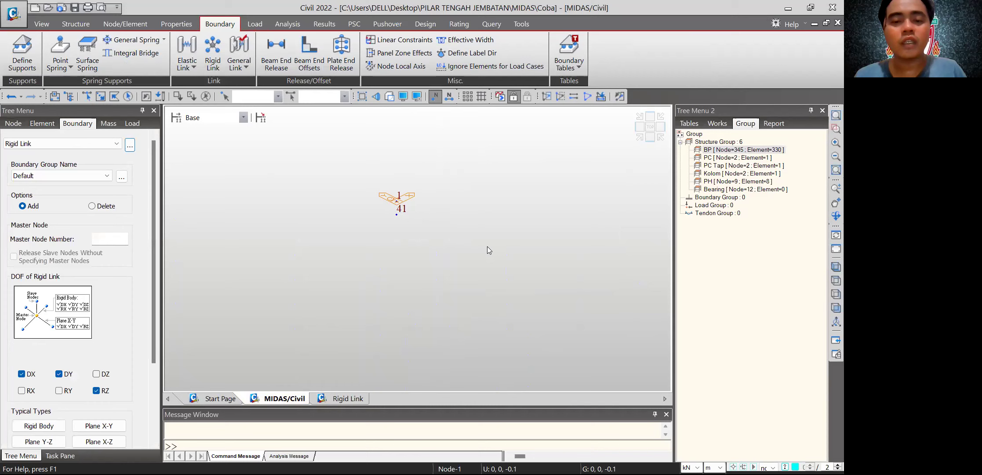
scroll(452, 249, down, 2)
middle_drag(451, 249, 514, 270)
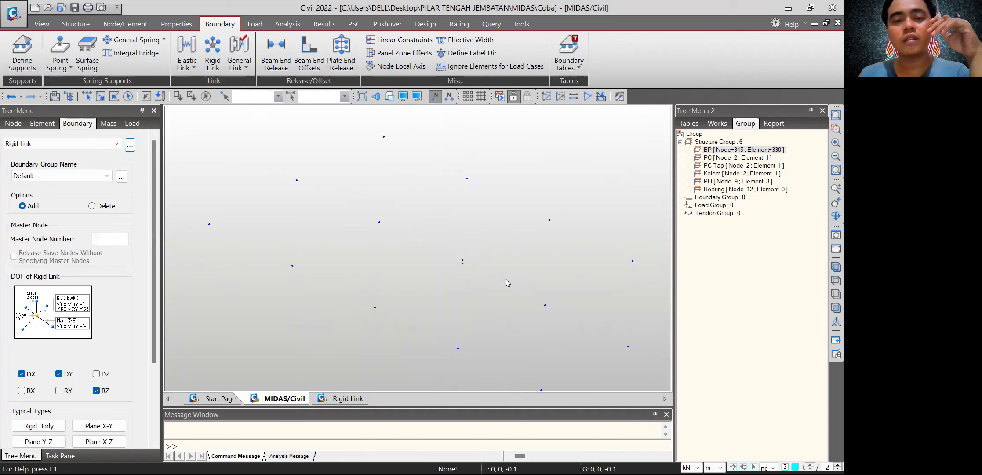
middle_drag(522, 288, 492, 280)
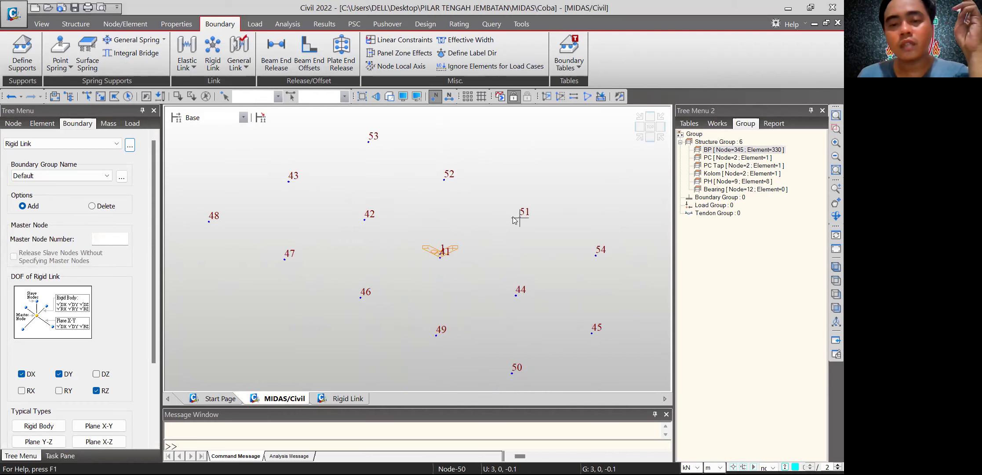
scroll(593, 261, down, 1)
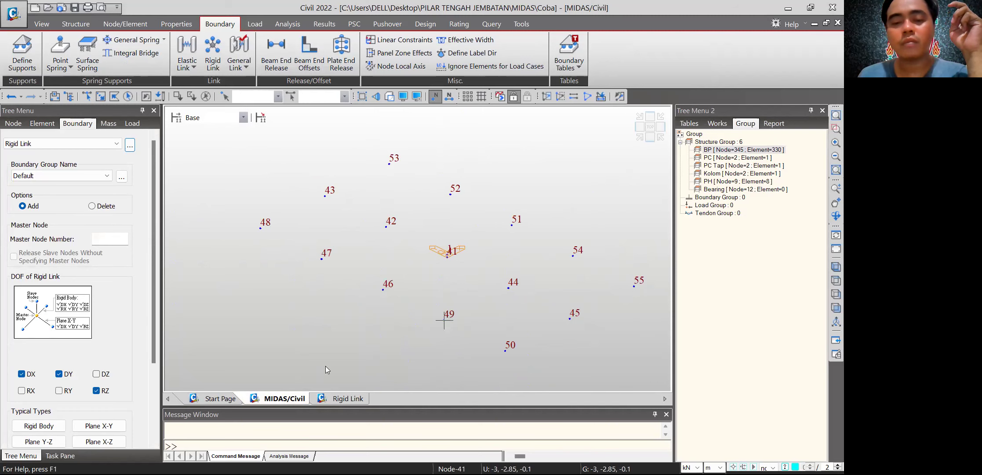
click(339, 399)
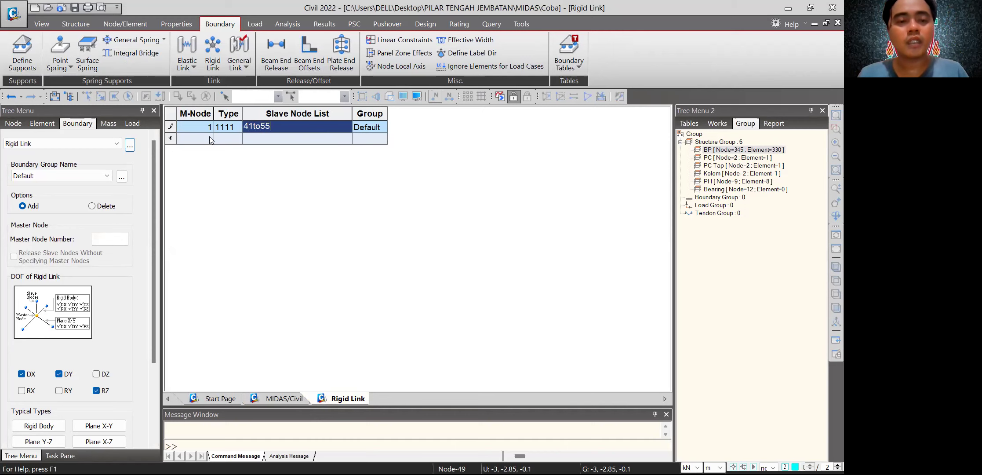
click(284, 398)
drag(153, 352, 168, 416)
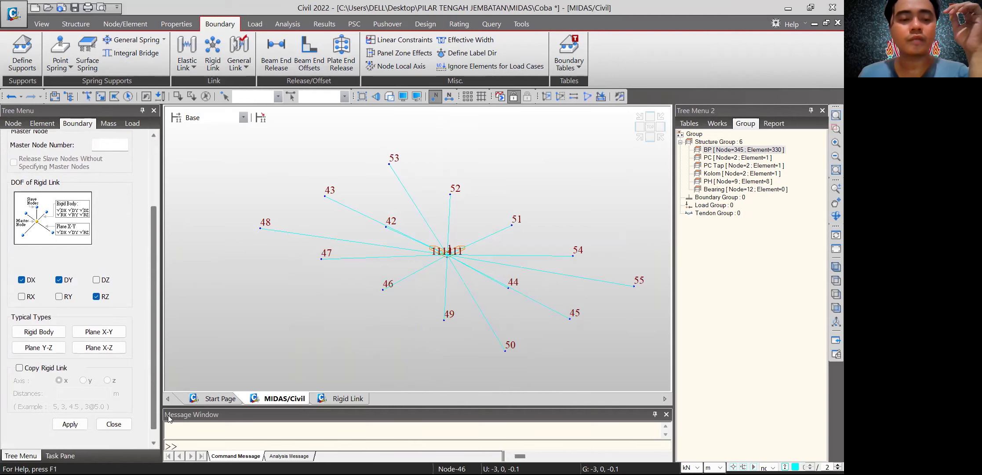
click(114, 424)
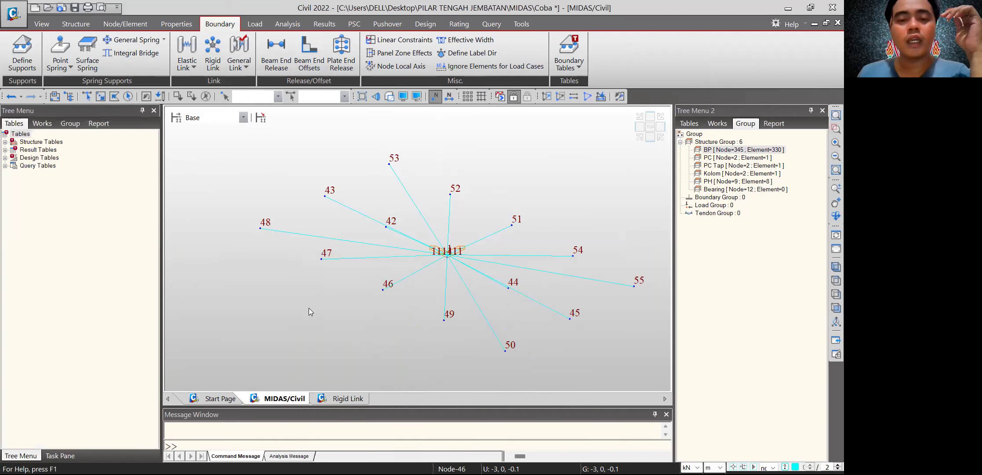
- Reactivate the whole model in elevation view and select the nodes of the Bearing structure group
click(587, 97)
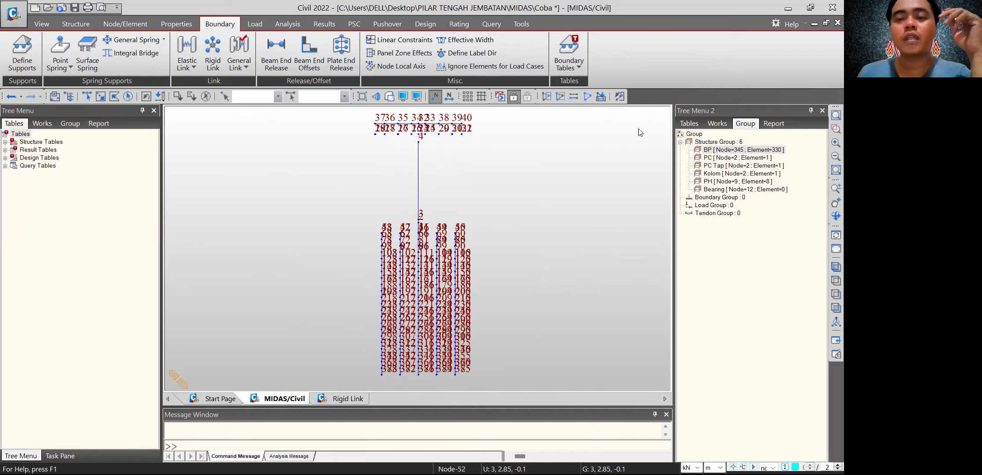
scroll(403, 181, up, 5)
middle_drag(591, 218, 533, 286)
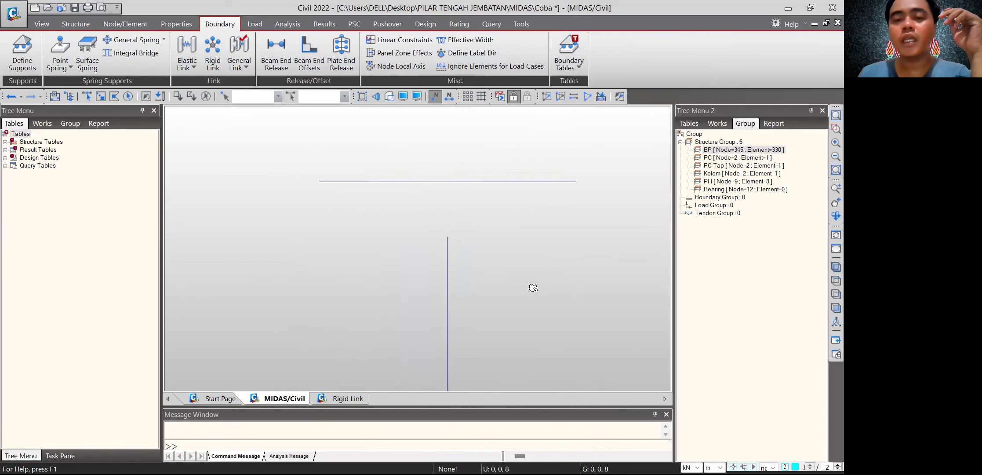
double_click(725, 189)
scroll(392, 236, up, 7)
scroll(409, 330, down, 1)
scroll(407, 326, down, 1)
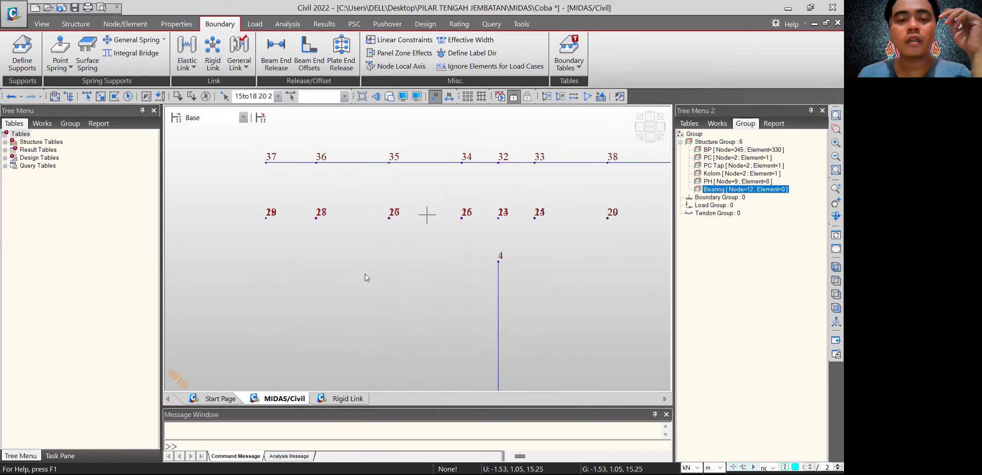
- Window-select nodes 18, 27 and 36 at the pier head and isolate them in isometric view
middle_drag(370, 271, 341, 286)
click(101, 96)
drag(276, 163, 311, 268)
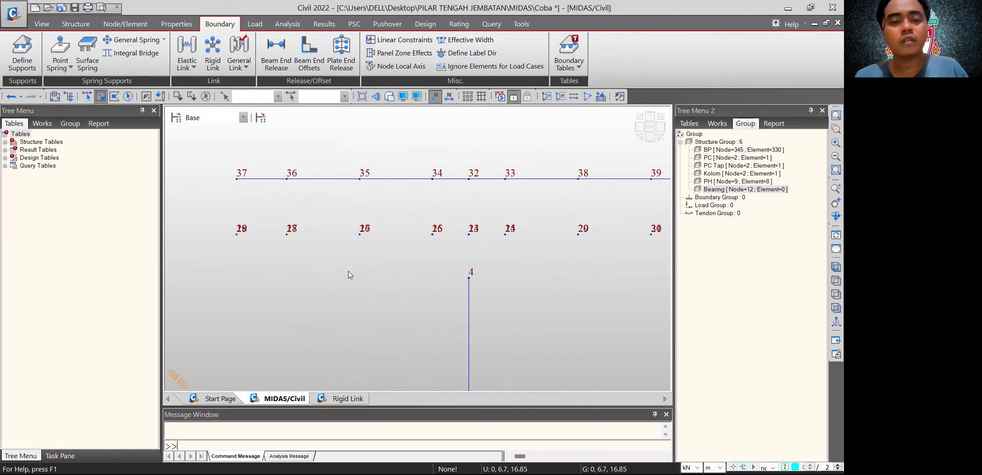
drag(274, 162, 310, 264)
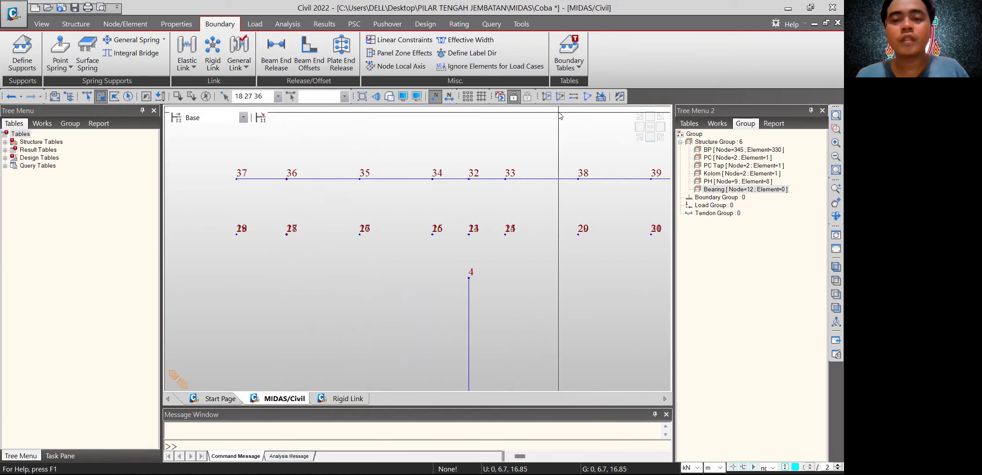
click(548, 97)
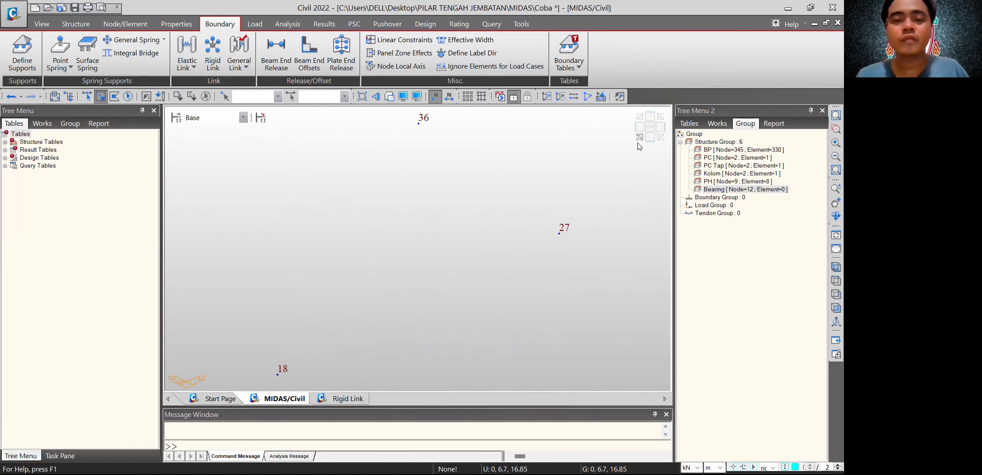
scroll(417, 191, down, 1)
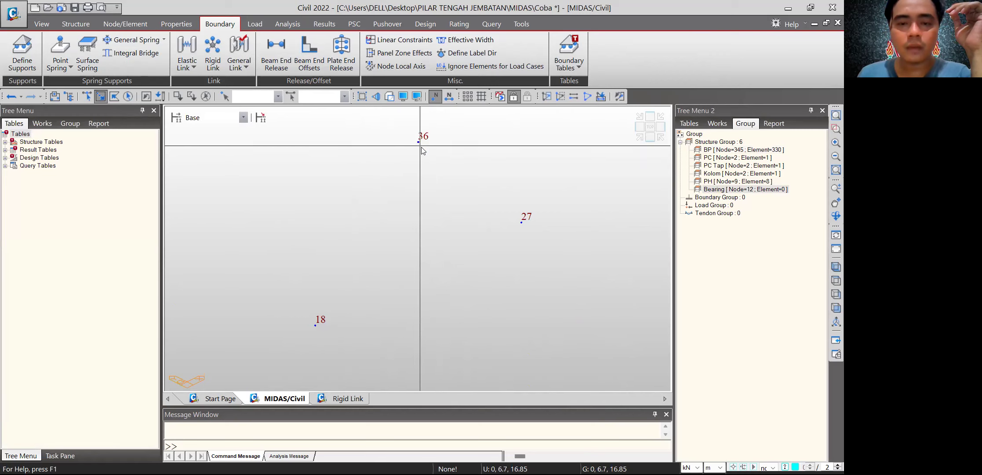
- Add a rigid link table entry with master node 36, constraining DX, DY, DZ, RX, RY and RZ
click(344, 398)
text(36)
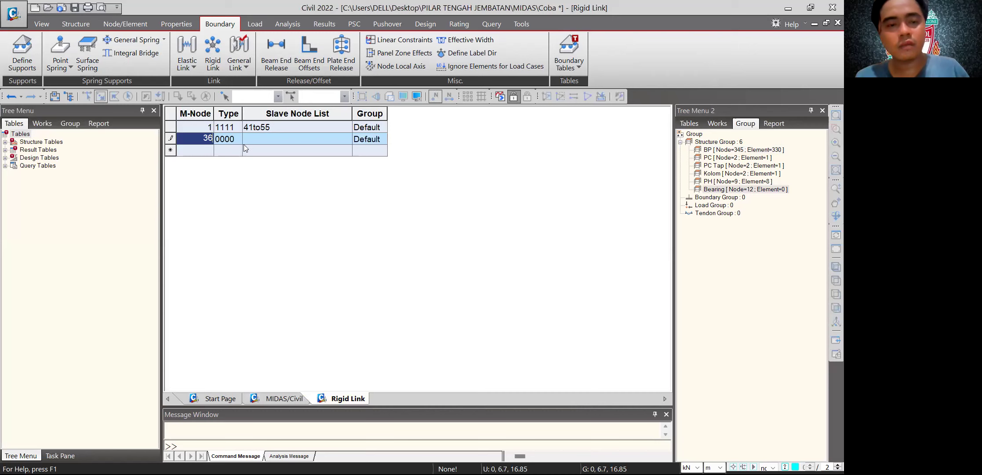
click(240, 141)
click(218, 151)
click(219, 161)
click(219, 171)
click(218, 180)
click(219, 190)
click(218, 201)
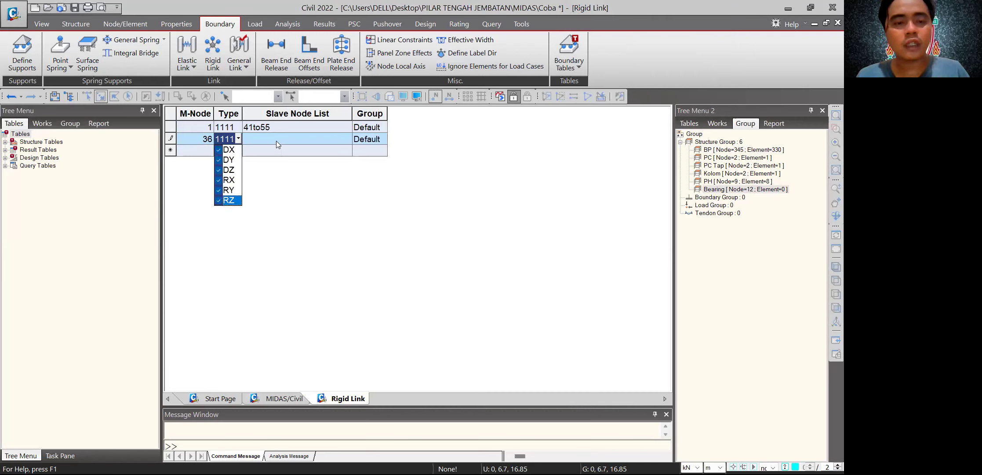
- Set the slave nodes of master node 36 to 18 and 27 and display the generated links in the model view
click(287, 137)
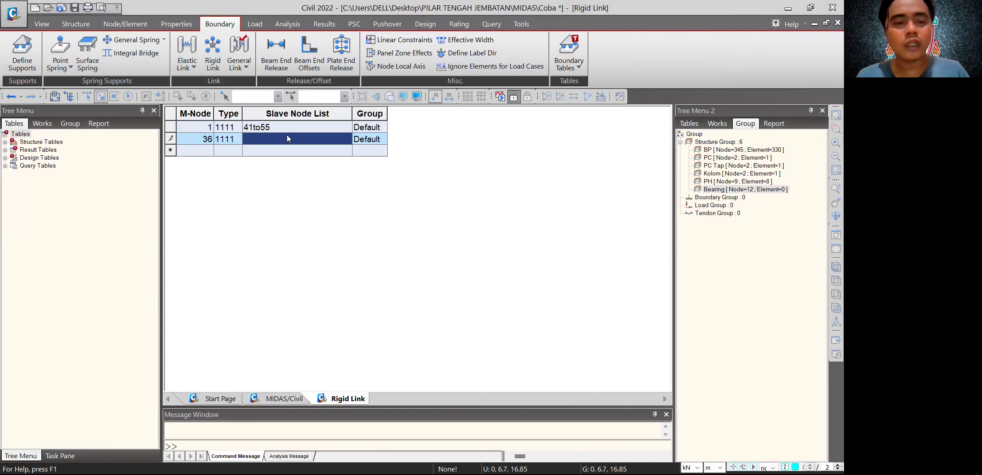
click(281, 399)
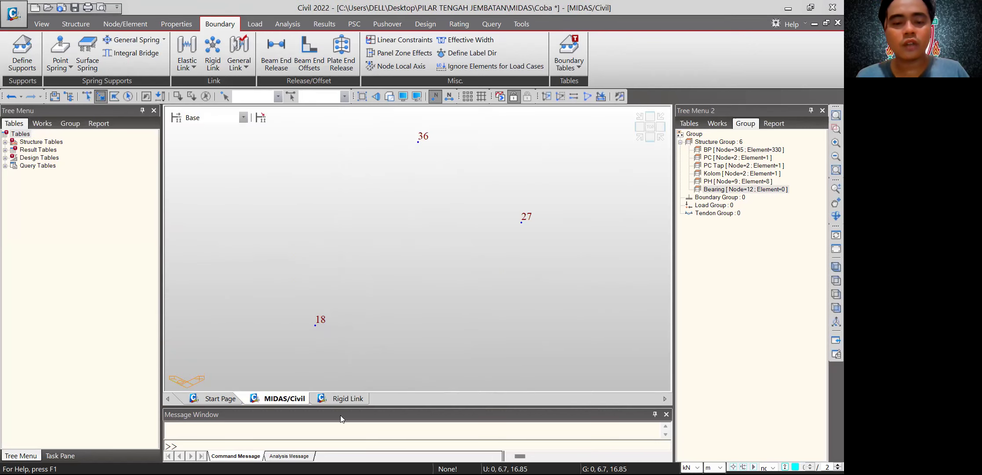
click(345, 399)
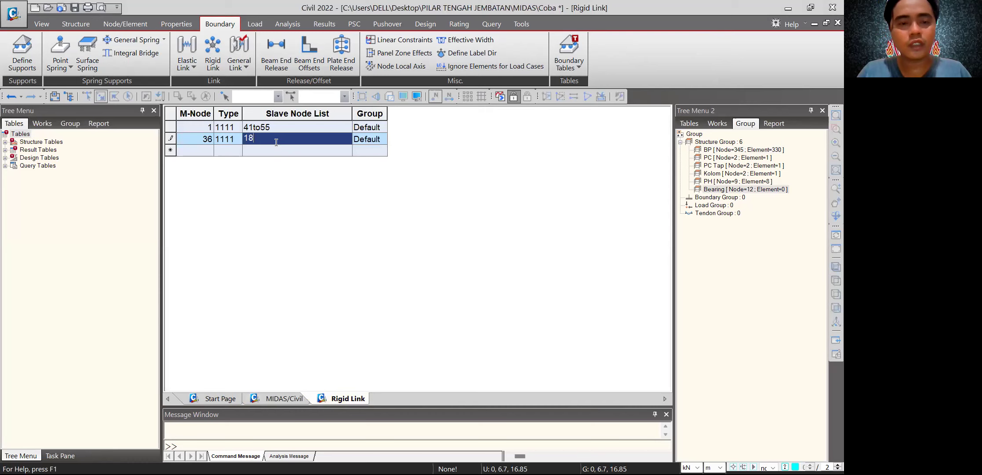
click(198, 151)
click(286, 398)
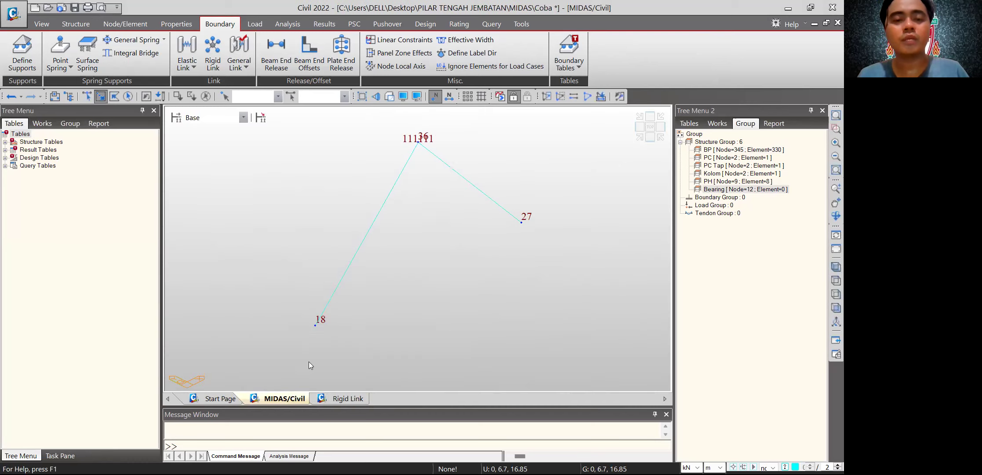
- Reactivate the whole model, then isolate nodes 17, 26 and 35 in isometric view
click(588, 97)
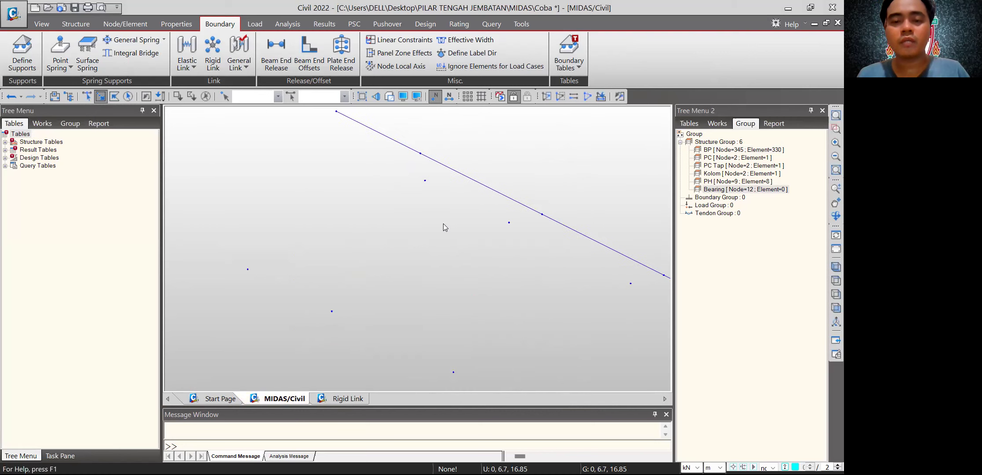
click(639, 139)
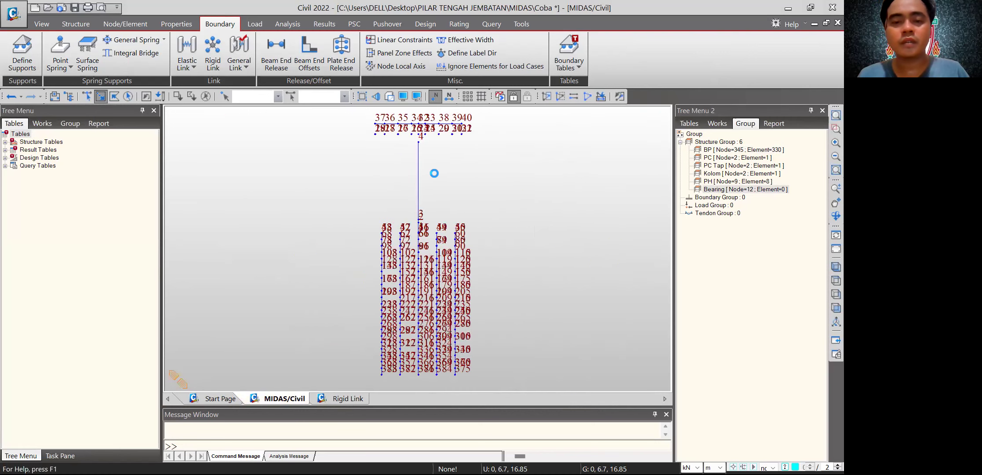
scroll(397, 325, up, 1)
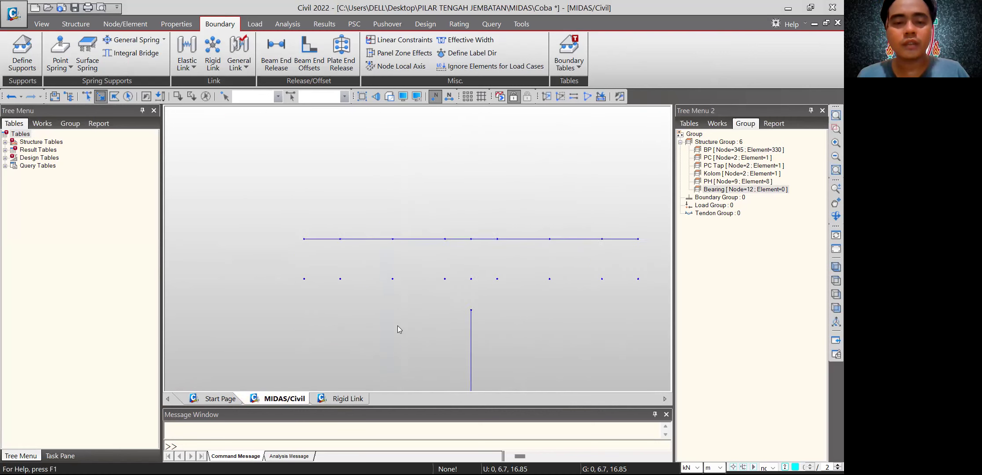
drag(384, 200, 416, 294)
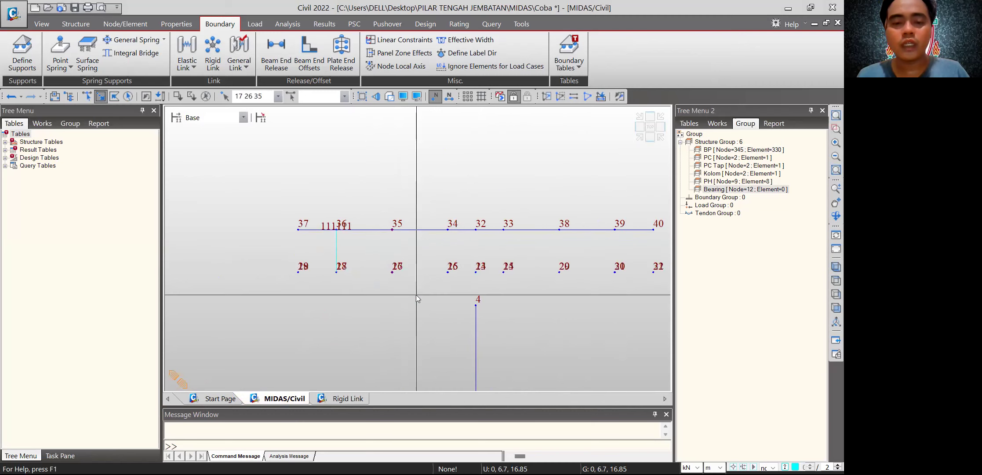
click(549, 99)
click(639, 137)
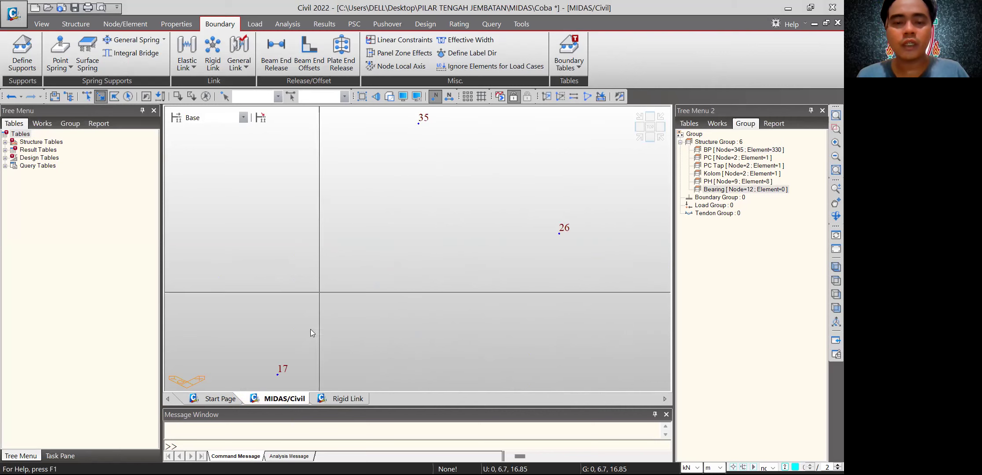
- Add a rigid link table entry with master node 35, constraining DX, DY, DZ, RX, RY and RZ
click(338, 399)
text(35)
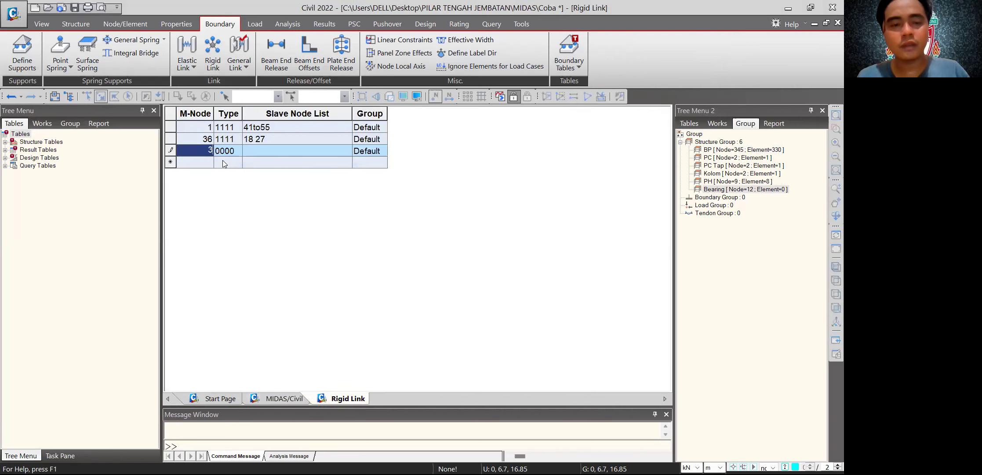
click(241, 152)
click(239, 151)
click(218, 161)
click(219, 171)
click(219, 182)
click(219, 192)
click(219, 212)
- Set the slave nodes of master node 35 to 17 and 26 and return to the model view
click(275, 400)
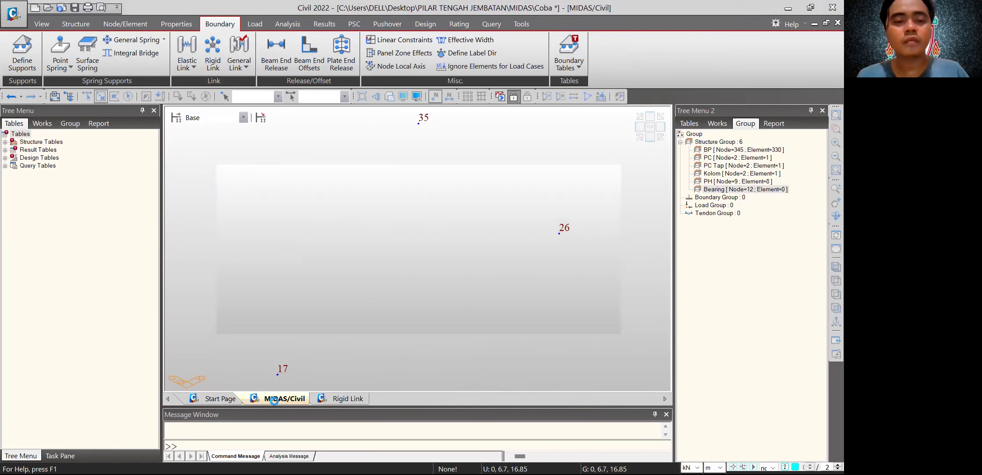
click(327, 400)
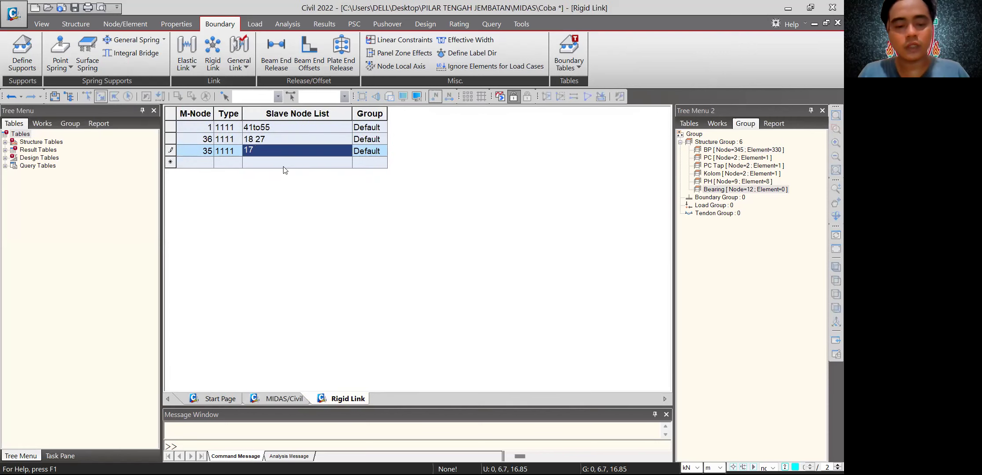
click(209, 159)
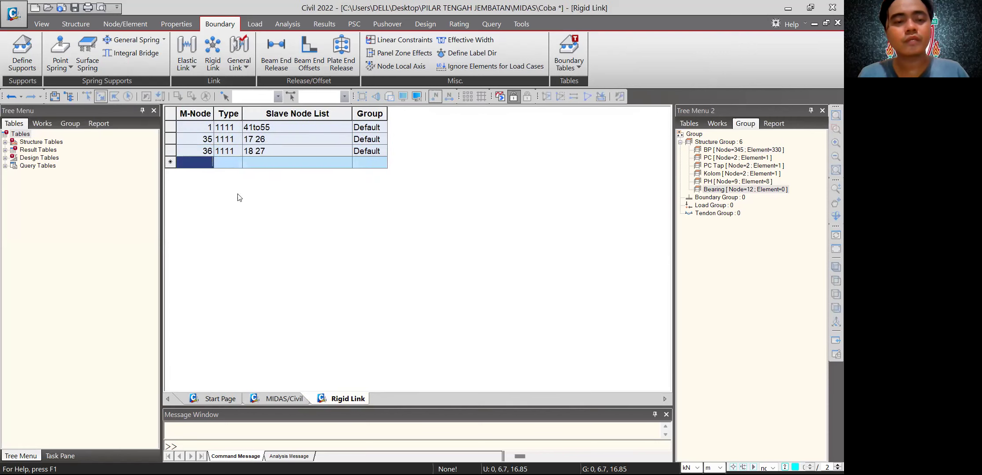
click(282, 401)
- Reactivate the whole model, then isolate nodes 16, 25 and 34 in isometric view
click(601, 97)
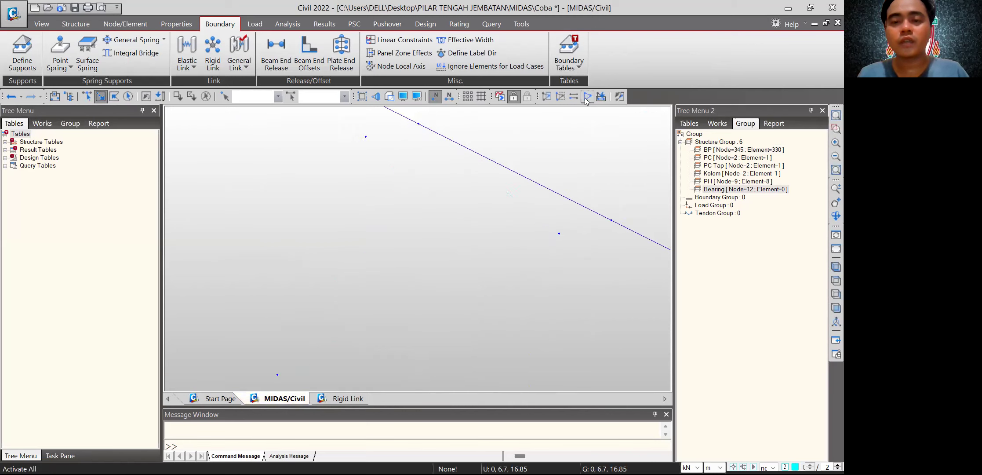
click(642, 128)
scroll(401, 157, up, 5)
scroll(407, 295, up, 3)
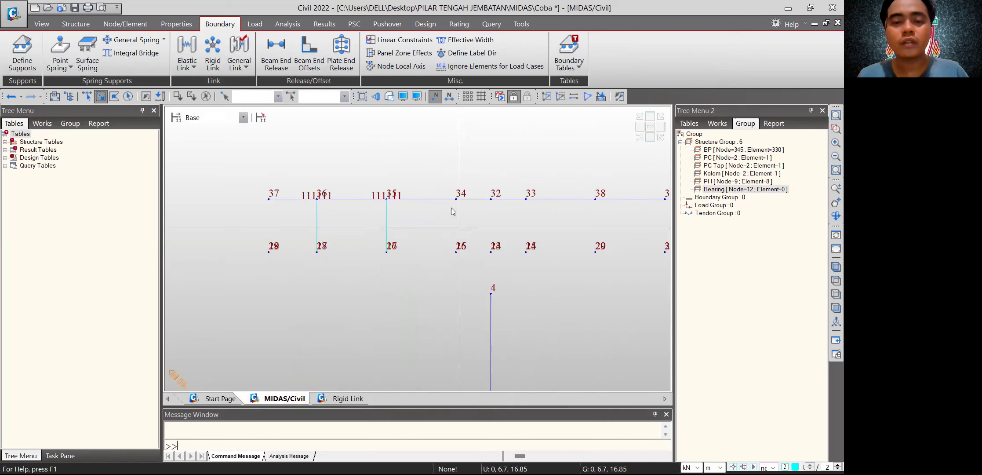
drag(448, 184, 473, 275)
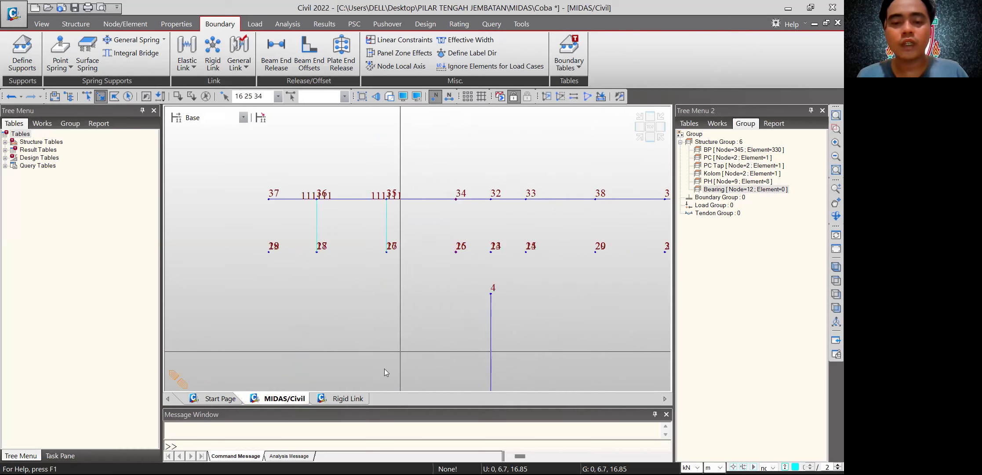
click(546, 96)
click(640, 139)
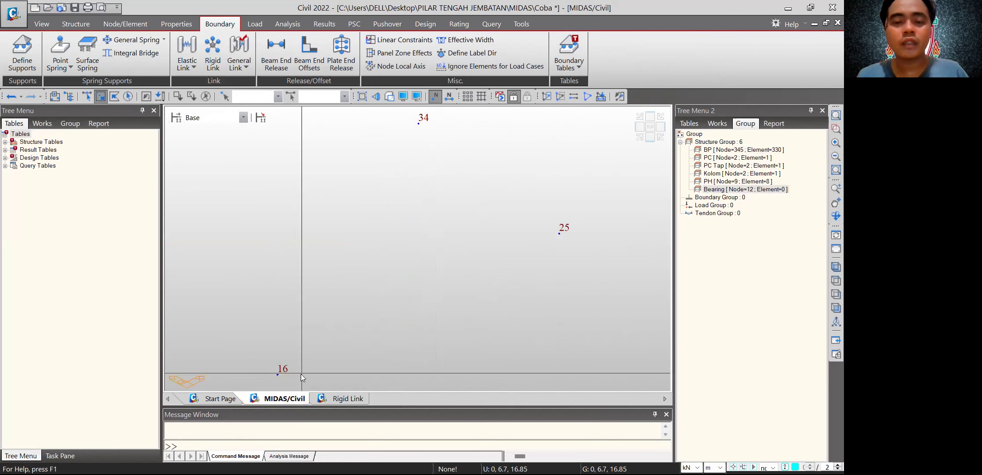
- Add a rigid link table entry with master node 34, constraining DX, DY, DZ, RX, RY and RZ
click(336, 398)
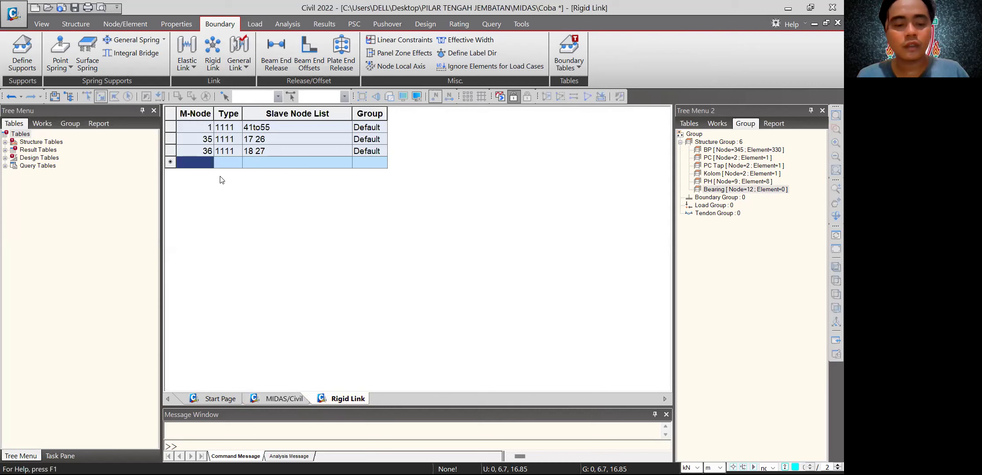
text(34)
click(238, 163)
click(219, 173)
click(219, 184)
click(219, 194)
click(219, 204)
click(219, 214)
click(220, 224)
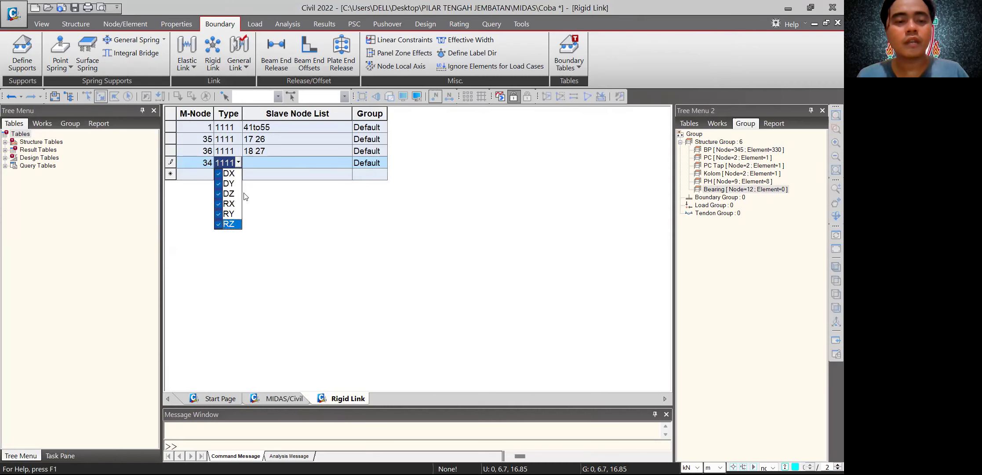
- Set the slave nodes of master node 34 to 16 and 25 and return to the model view
click(266, 162)
text(16 25)
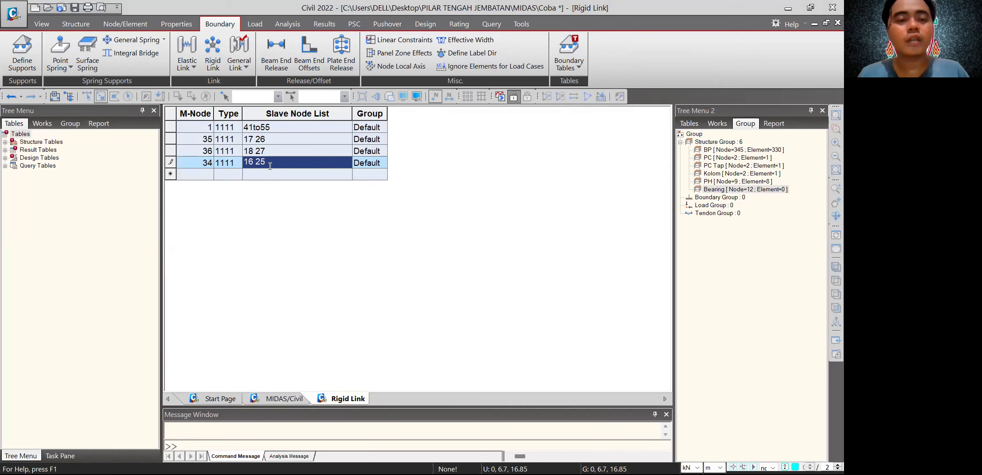
click(207, 174)
click(283, 399)
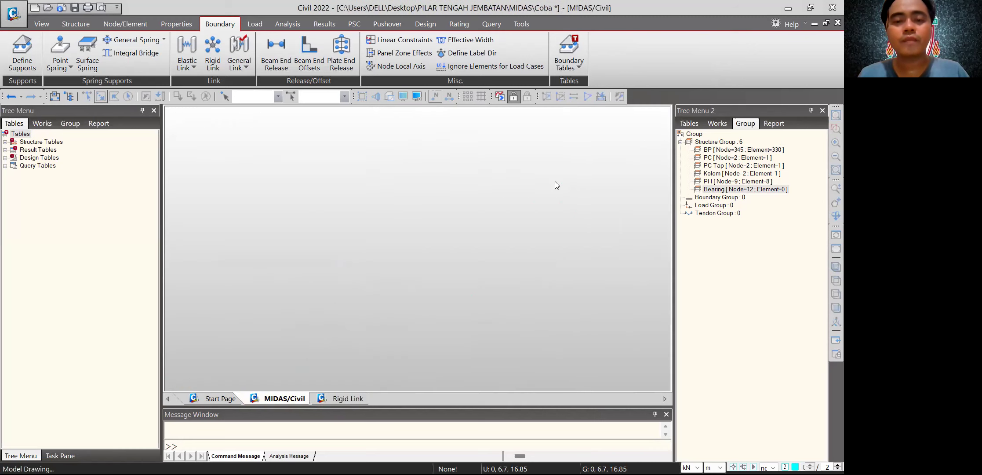
- Reactivate the whole model, then isolate nodes 15, 24 and 33 in isometric view
click(587, 97)
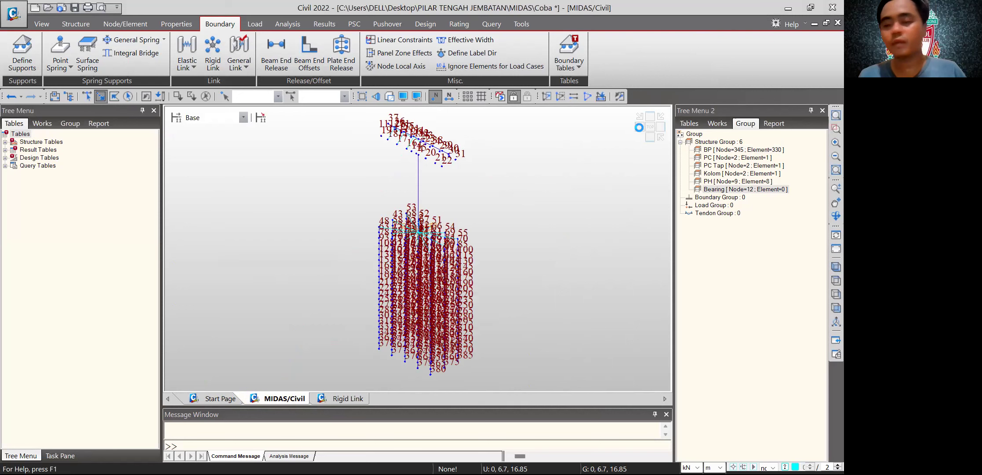
click(639, 127)
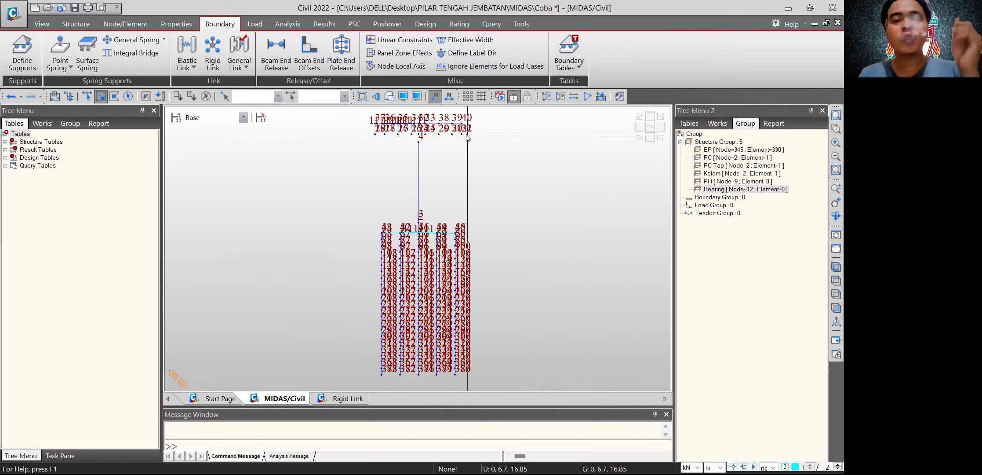
scroll(451, 157, up, 5)
middle_drag(469, 259, 550, 117)
middle_drag(480, 290, 512, 165)
drag(509, 174, 543, 315)
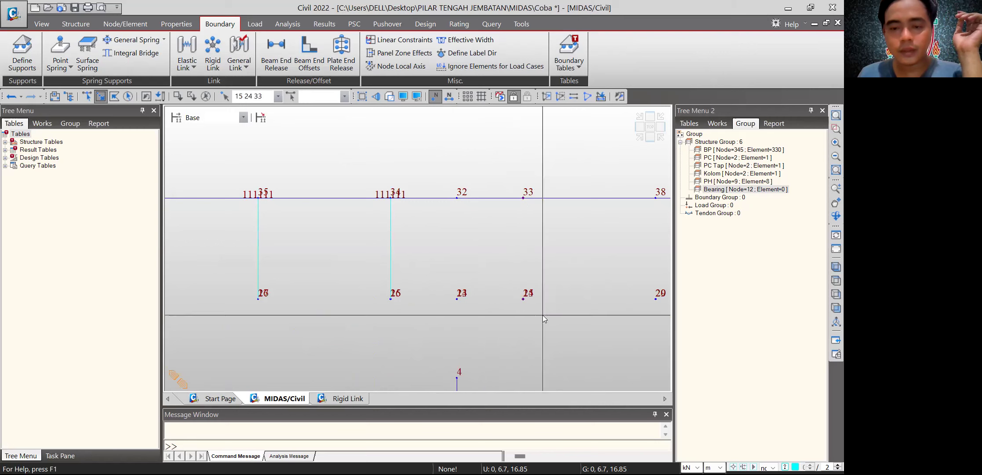
click(641, 139)
scroll(425, 160, up, 5)
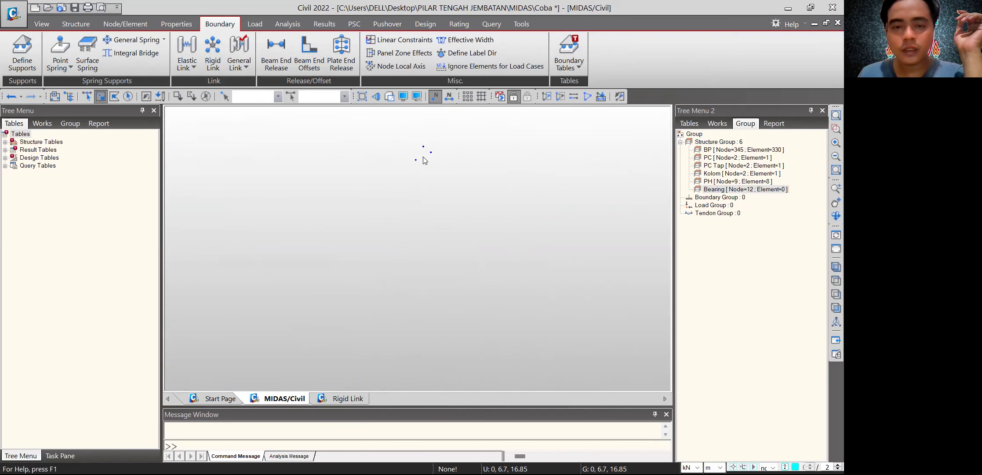
- Add a rigid link table entry with master node 33, constraining DX, DY, DZ, RX, RY and RZ
click(322, 398)
text(33)
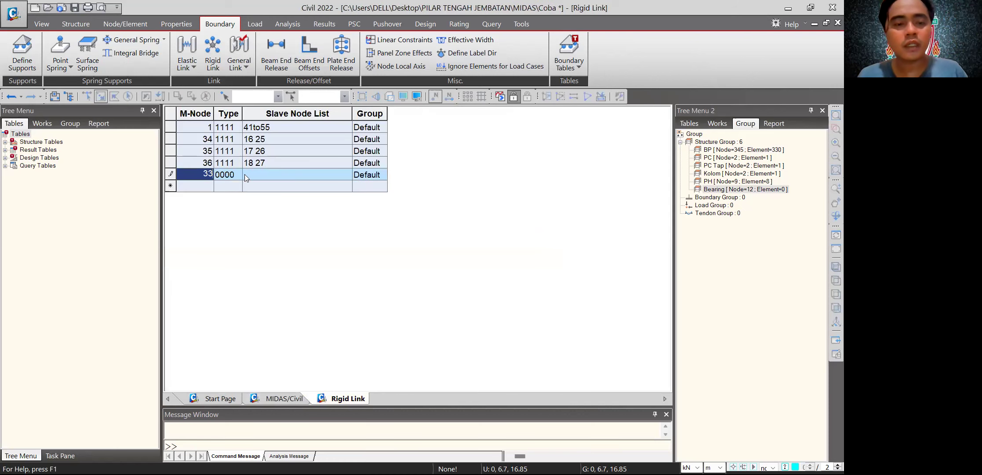
click(239, 175)
click(239, 174)
click(224, 186)
click(224, 195)
click(224, 205)
click(225, 215)
click(224, 226)
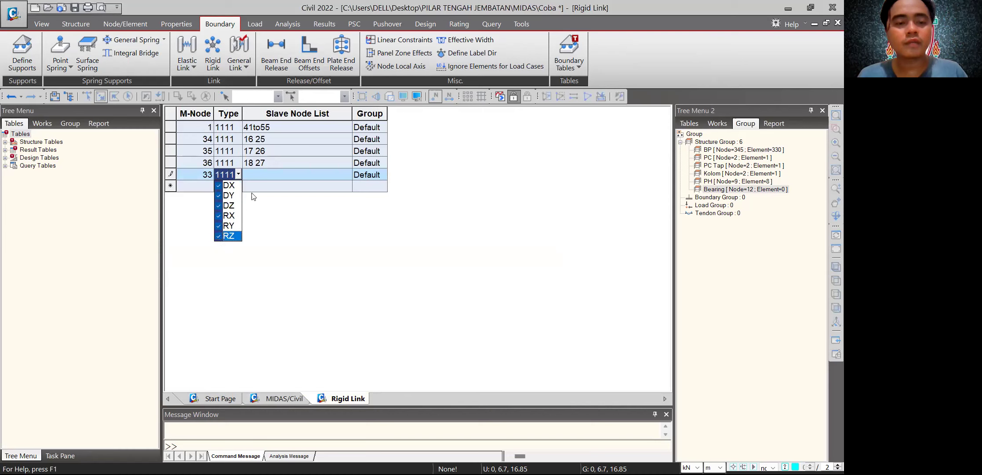
- Set the slave nodes of master node 33 to 15 and 24 and return to the model view
click(255, 176)
text(15 24)
click(207, 186)
click(277, 398)
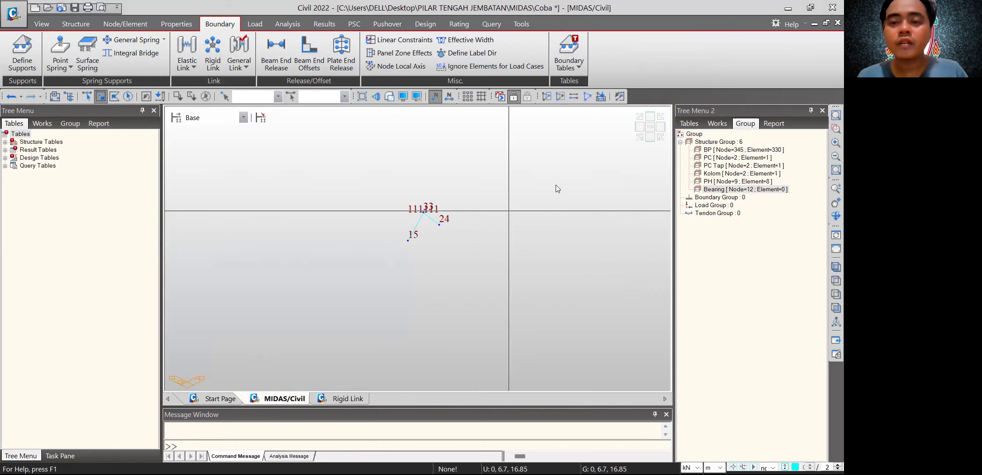
- Reactivate the whole model, then isolate nodes 20, 29 and 38 in isometric view
click(587, 96)
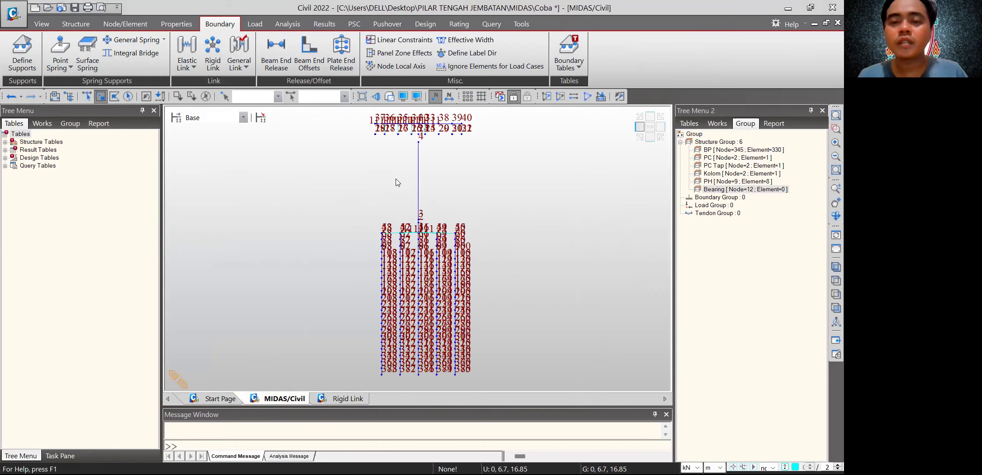
middle_drag(572, 175, 573, 306)
scroll(440, 160, up, 2)
scroll(529, 323, up, 8)
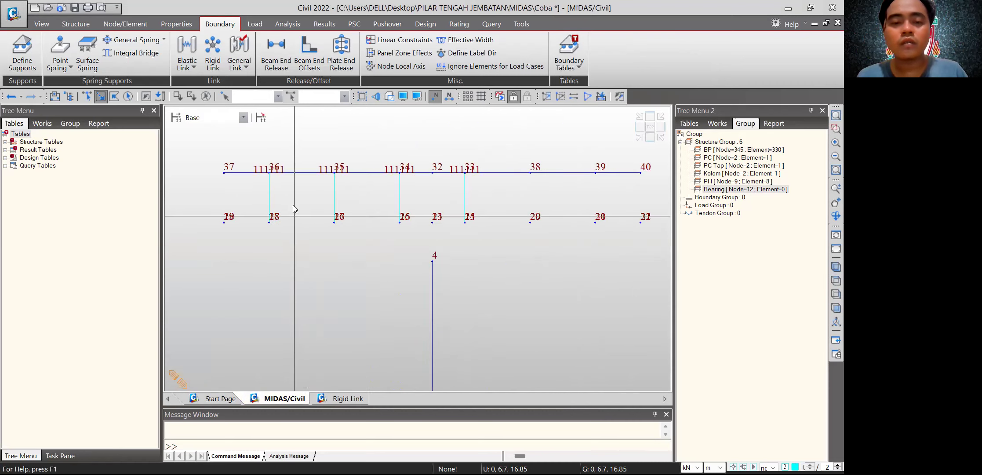
drag(516, 158, 551, 231)
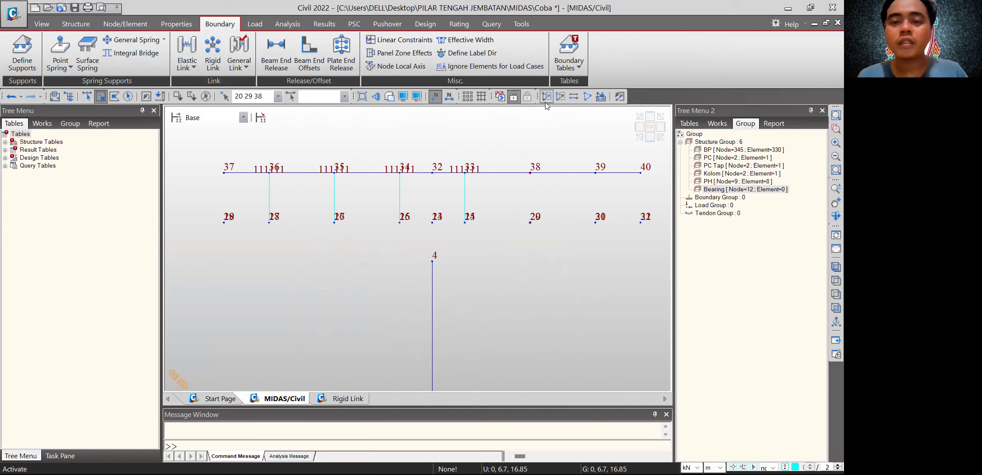
click(531, 94)
click(640, 139)
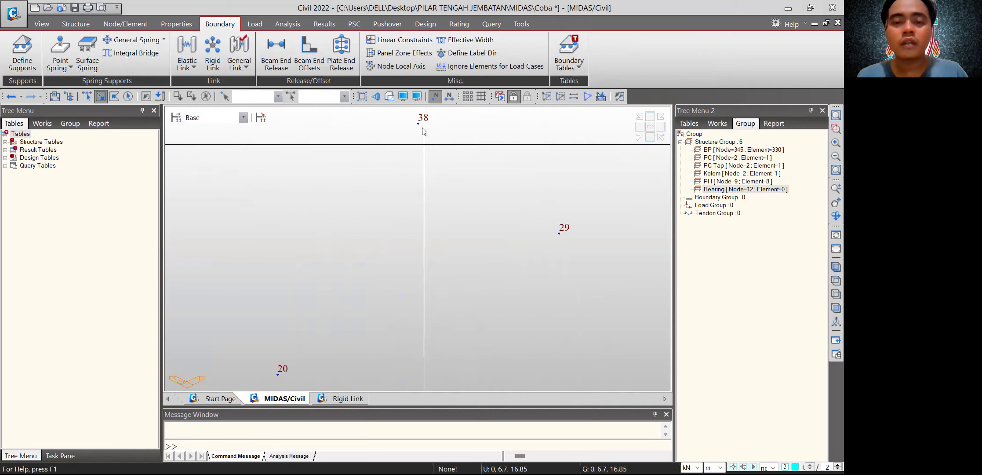
- Add a rigid link table entry with master node 38, constraining DX, DY, DZ, RX, RY and RZ
click(324, 397)
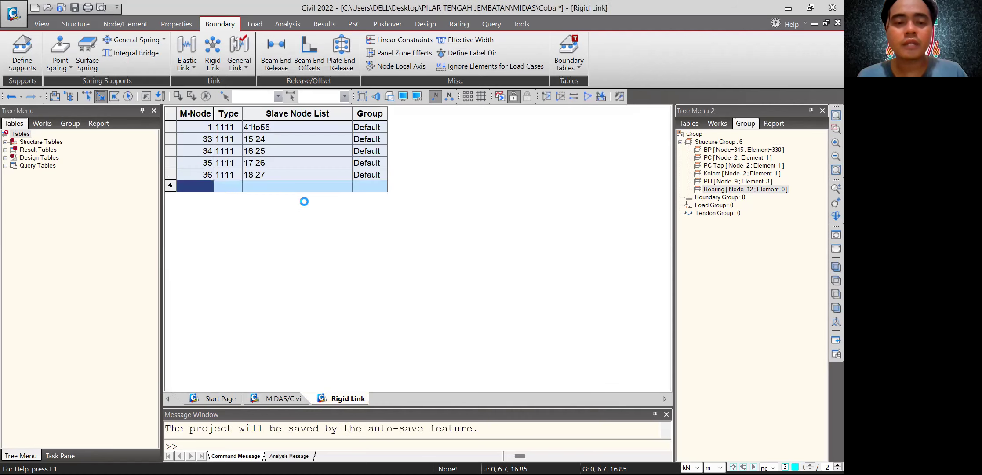
text(38)
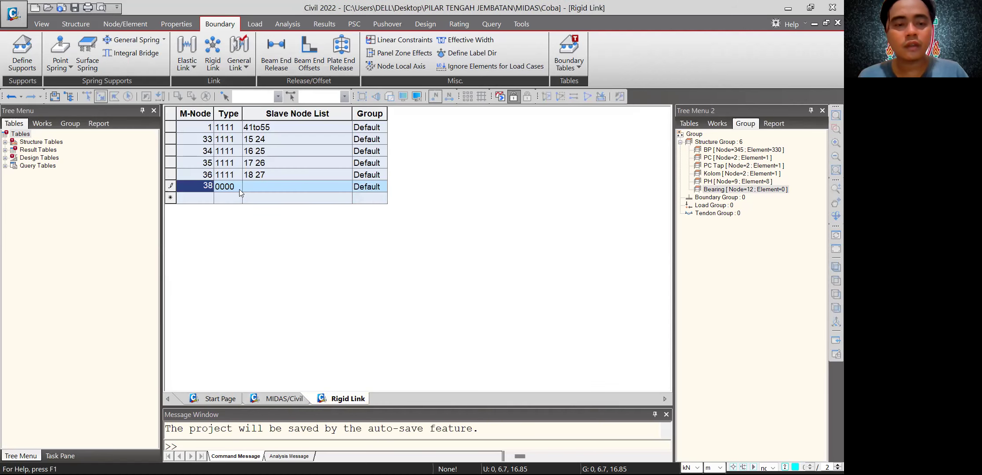
click(239, 186)
click(239, 187)
click(219, 197)
click(219, 208)
click(219, 227)
click(219, 218)
click(219, 217)
click(218, 238)
click(219, 247)
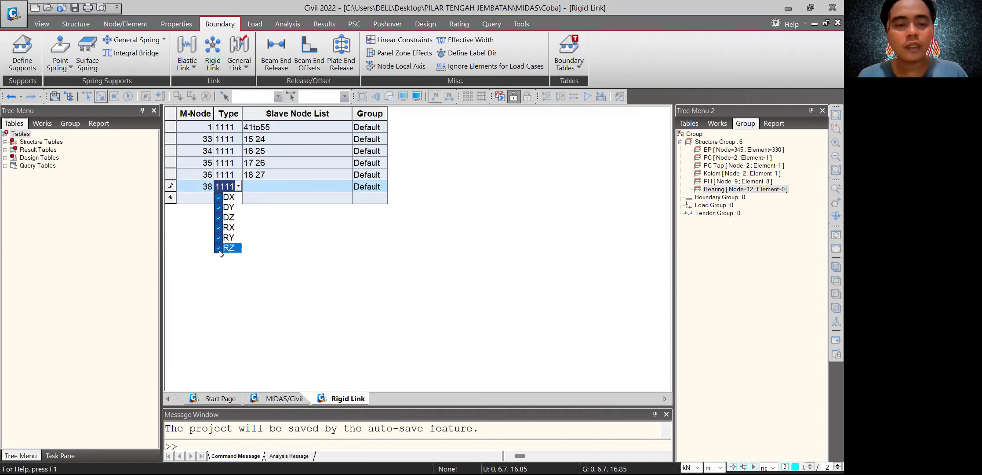
- Set the slave nodes of master node 38 to 20 and 29 and return to the model view
click(264, 187)
click(281, 398)
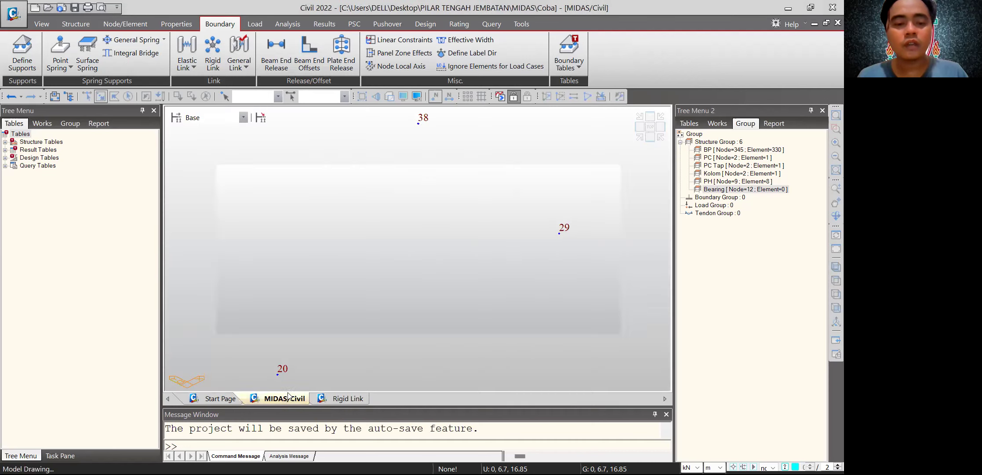
click(345, 398)
text(20 29)
click(206, 197)
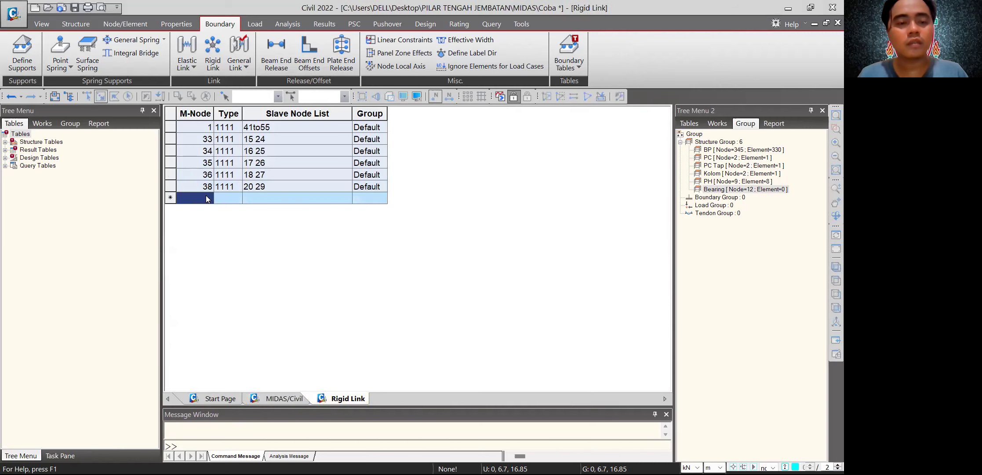
click(294, 399)
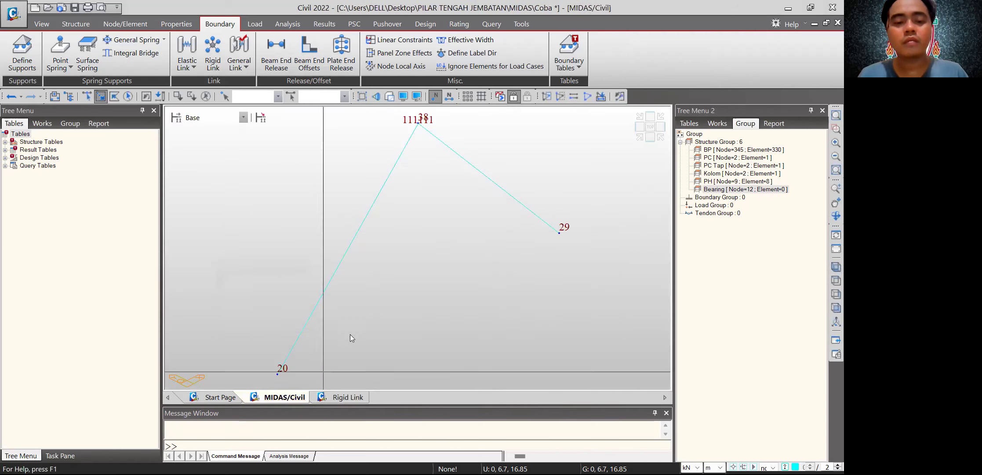
- Reactivate the whole model, then isolate nodes 21, 30 and 39 in isometric view
click(601, 96)
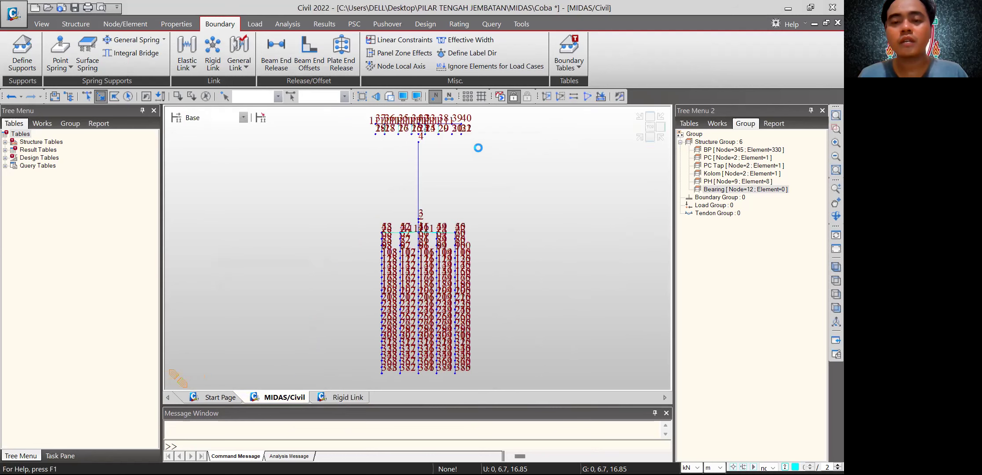
drag(429, 238, 451, 290)
click(546, 96)
click(639, 137)
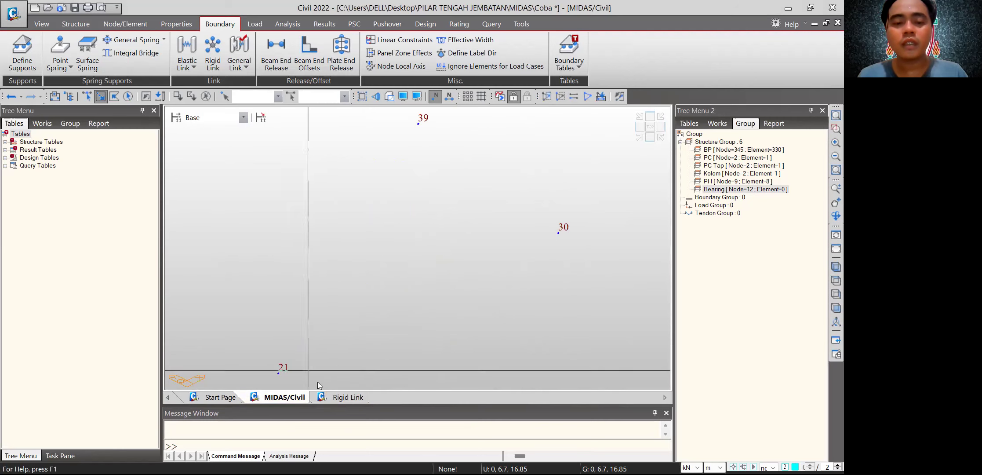
- Add a rigid link table entry with master node 39, constraining DX, DY, DZ, RX, RY and RZ
click(348, 397)
text(2)
key(BackSpace)
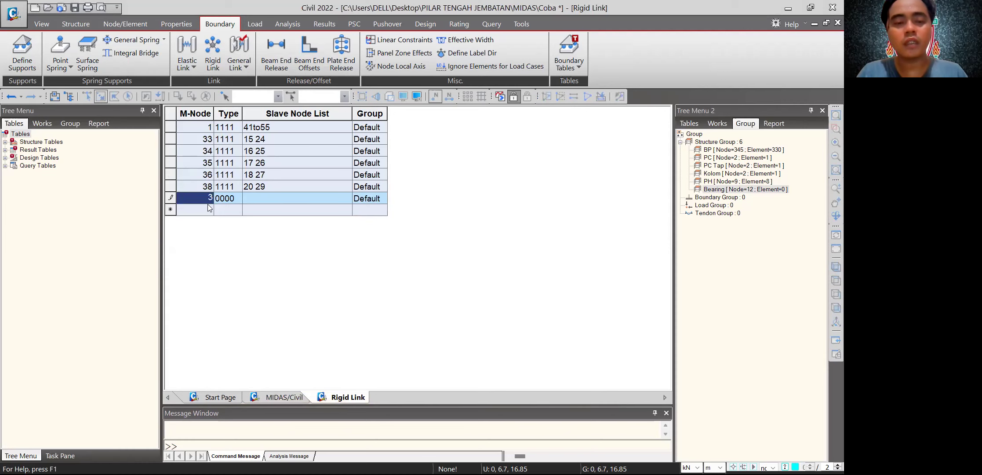
click(238, 200)
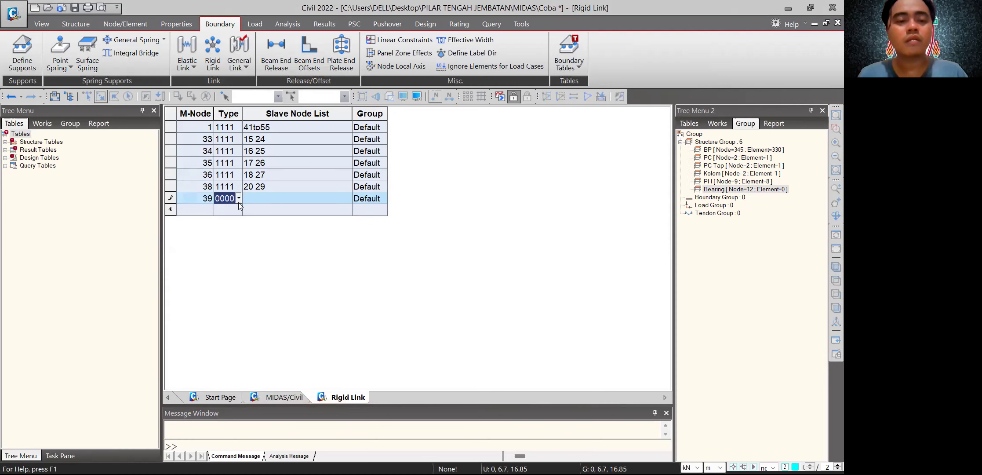
click(216, 211)
click(217, 220)
click(219, 228)
click(219, 241)
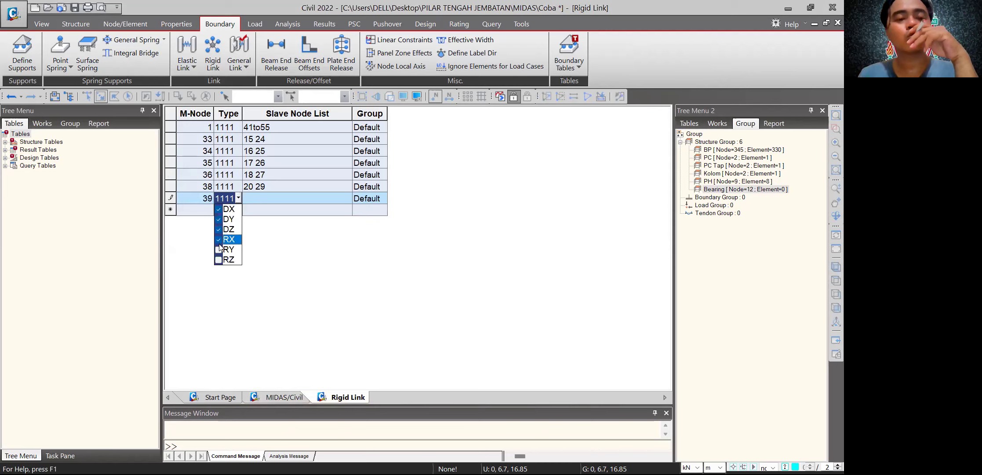
click(219, 250)
click(218, 260)
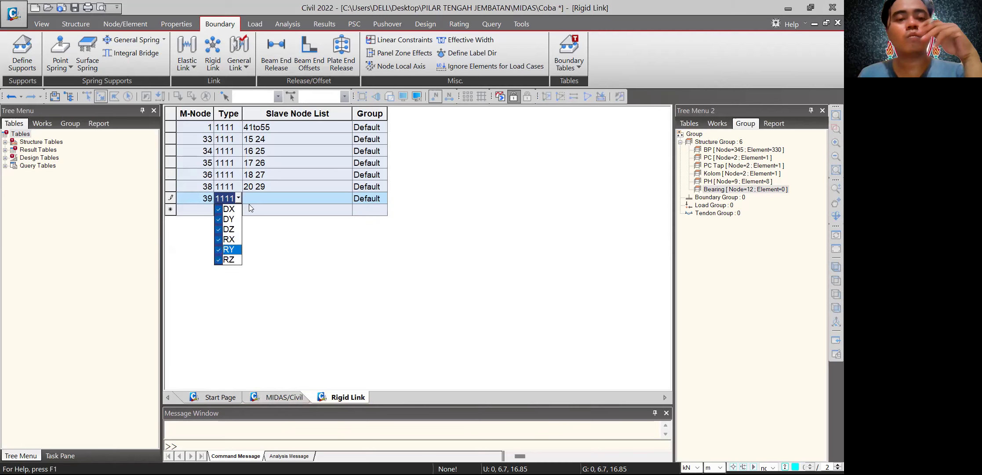
- Set the slave nodes of master node 39 to 21 and 30 and return to the model view
click(258, 288)
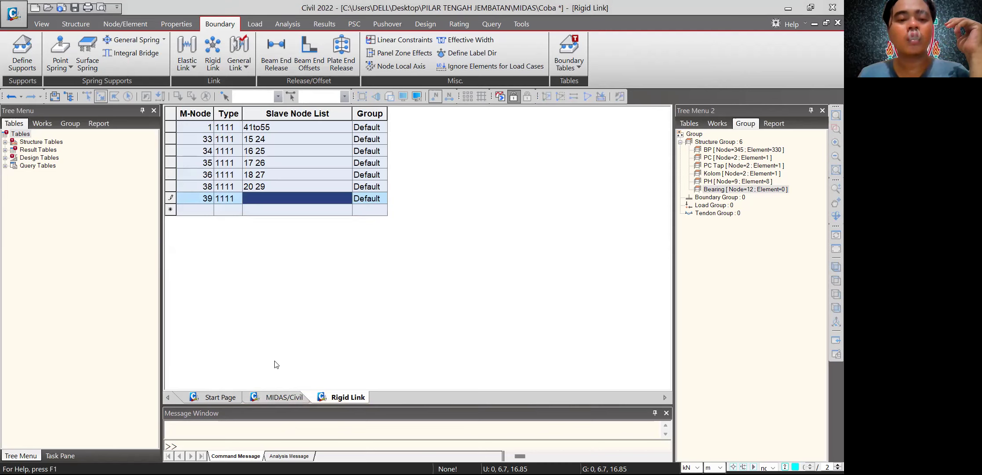
click(288, 395)
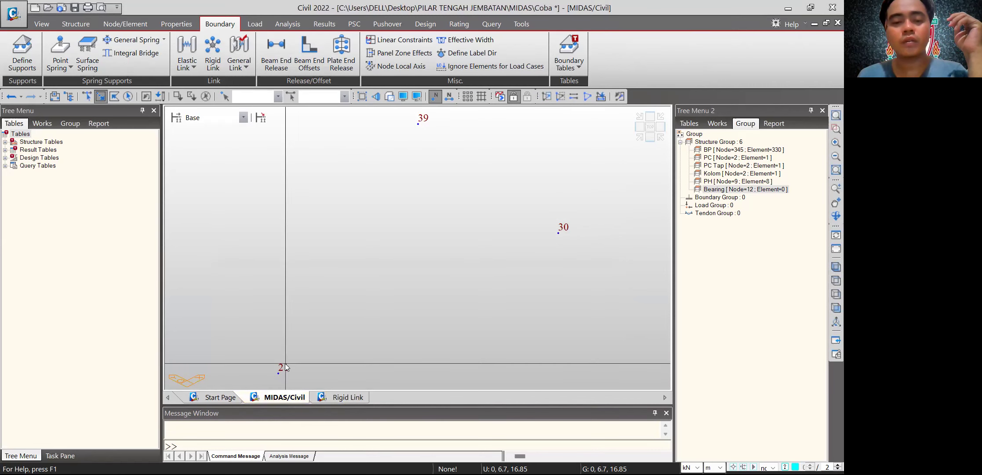
click(343, 398)
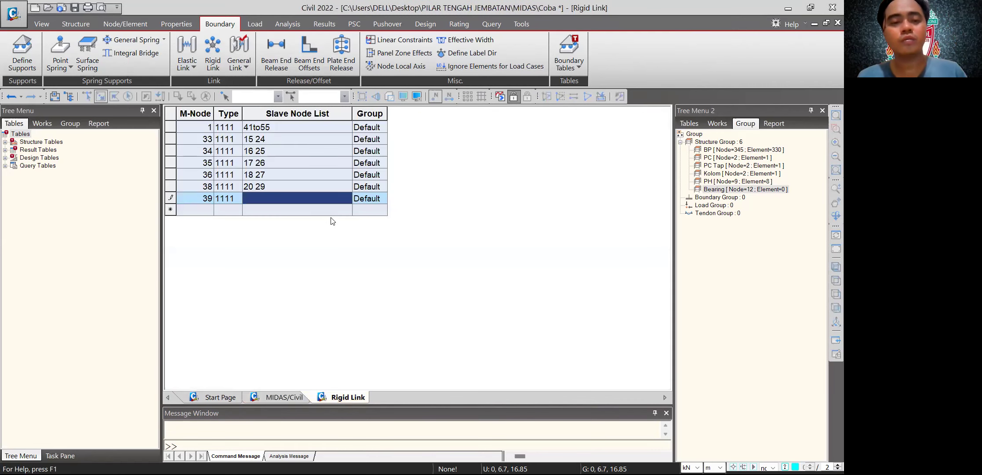
text(21 30)
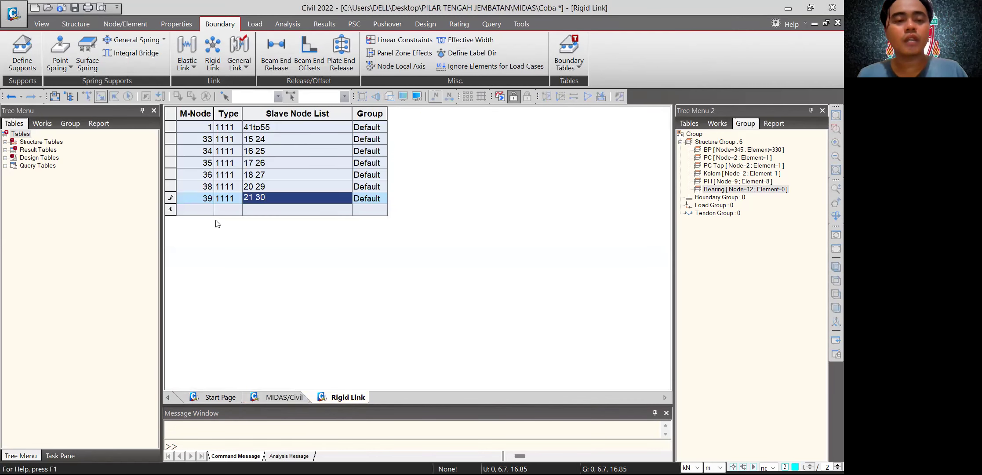
click(211, 210)
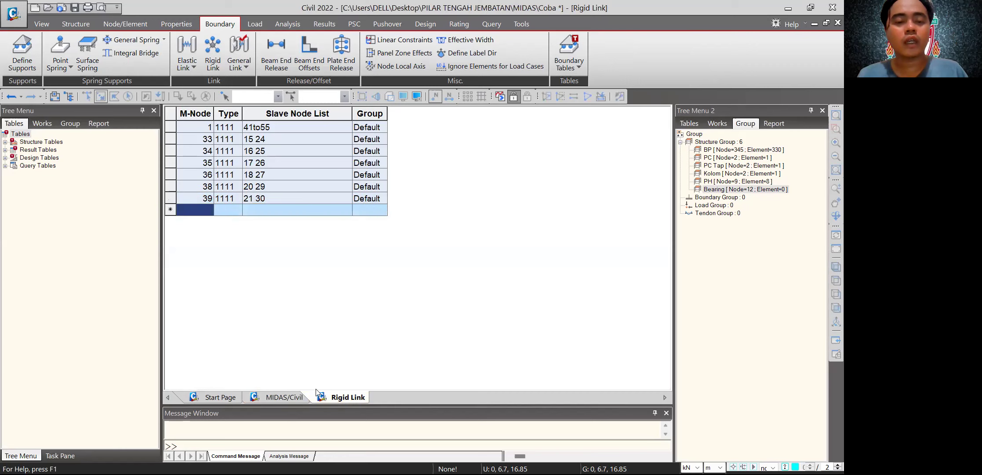
click(289, 399)
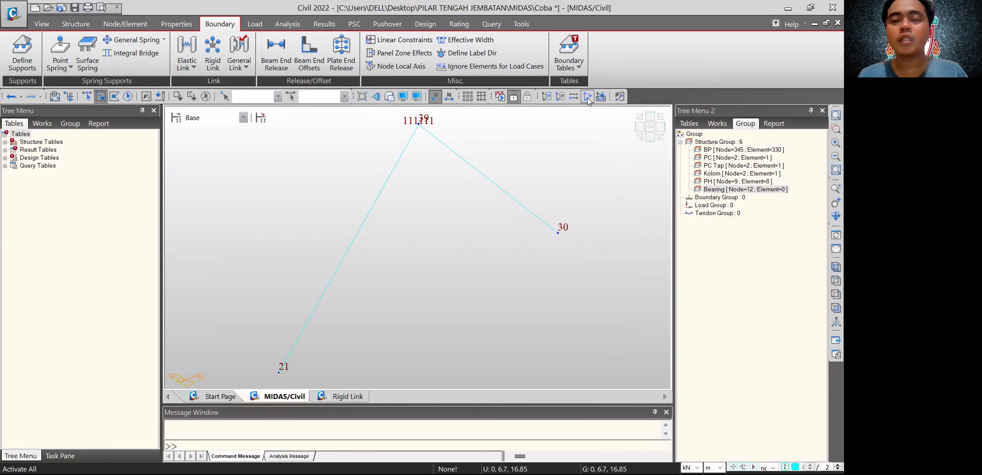
- Hide the node numbers and reactivate the whole model, showing the pier head links in isometric view
click(436, 97)
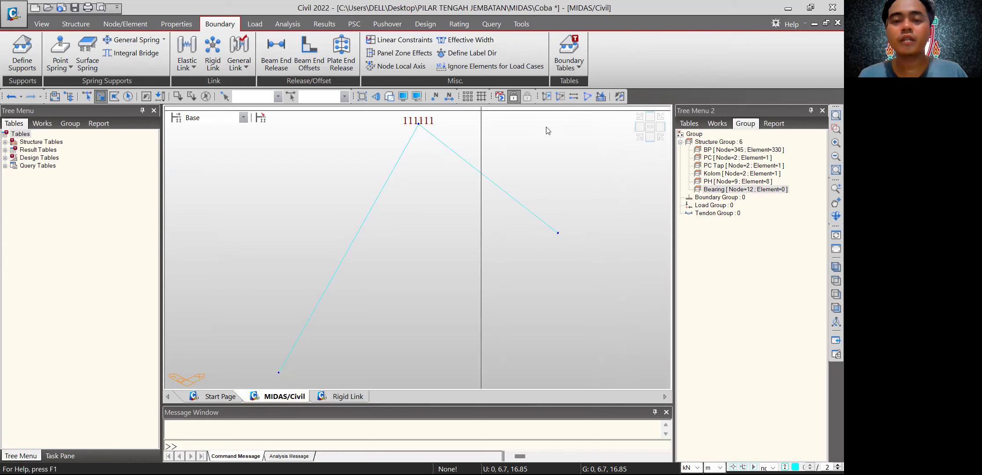
key(ctrl+a)
click(639, 128)
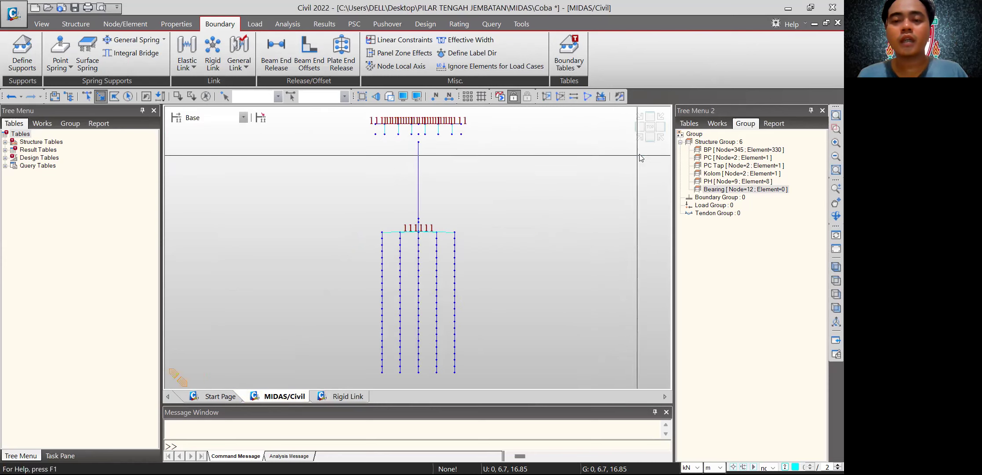
click(646, 137)
scroll(462, 173, up, 4)
middle_drag(463, 175, 487, 270)
scroll(393, 218, up, 1)
scroll(393, 219, up, 3)
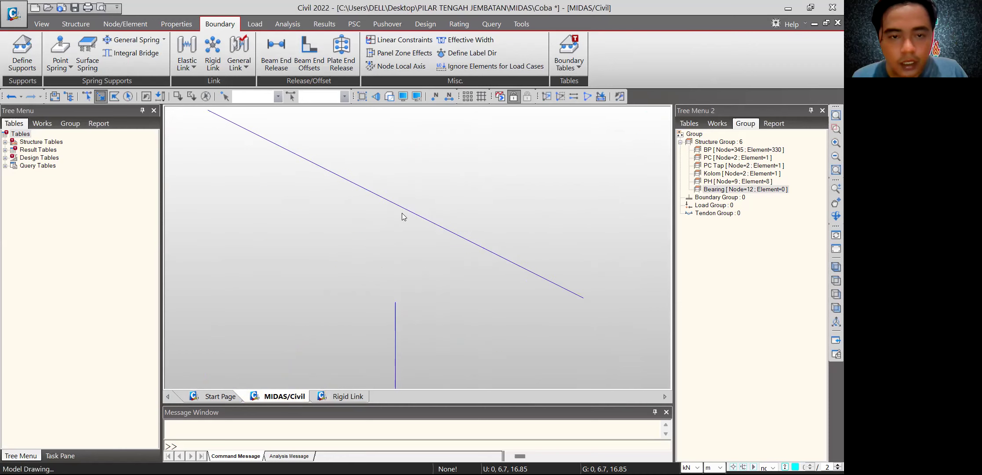
middle_drag(570, 237, 599, 257)
- Activate only the PH and Bearing structure groups and display the pier head as a solid with hidden-surface rendering
click(711, 184)
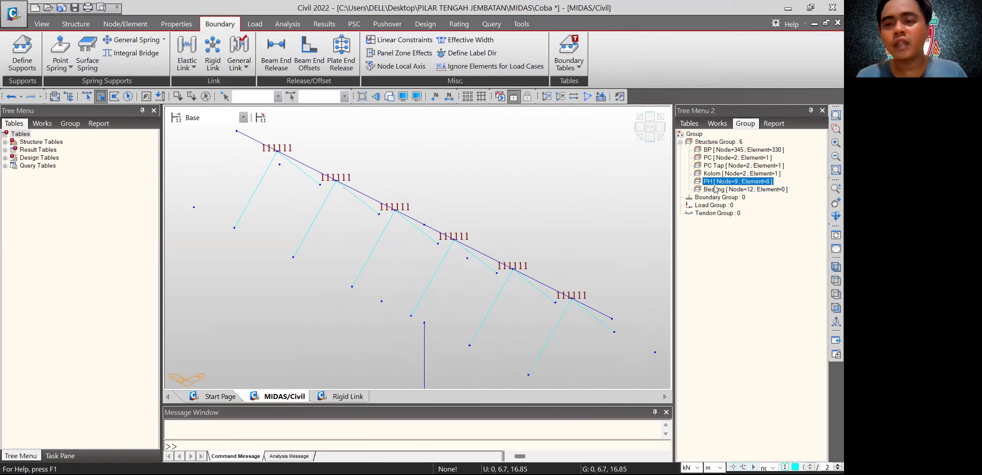
ctrl+click(717, 190)
right_click(717, 189)
click(770, 265)
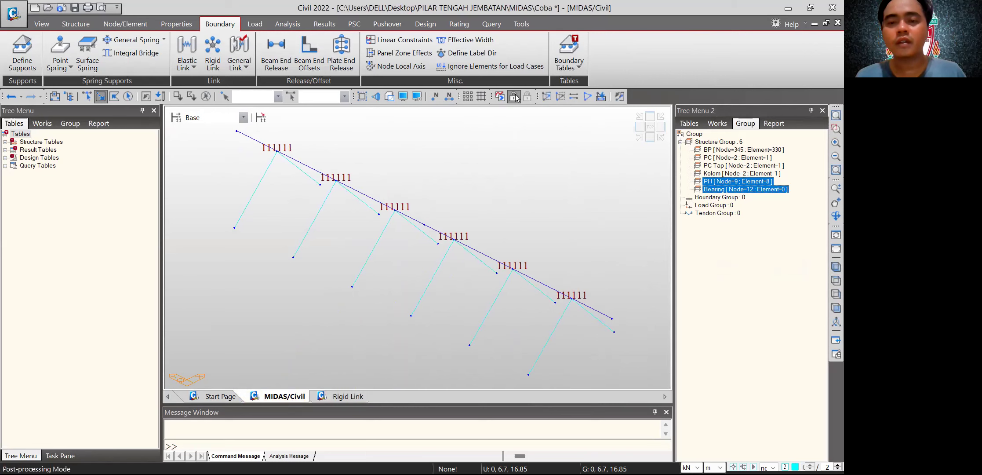
click(389, 96)
mouse_move(470, 274)
ctrl+middle_down()
mouse_move(494, 270)
mouse_move(290, 296)
mouse_move(300, 331)
ctrl+middle_up()
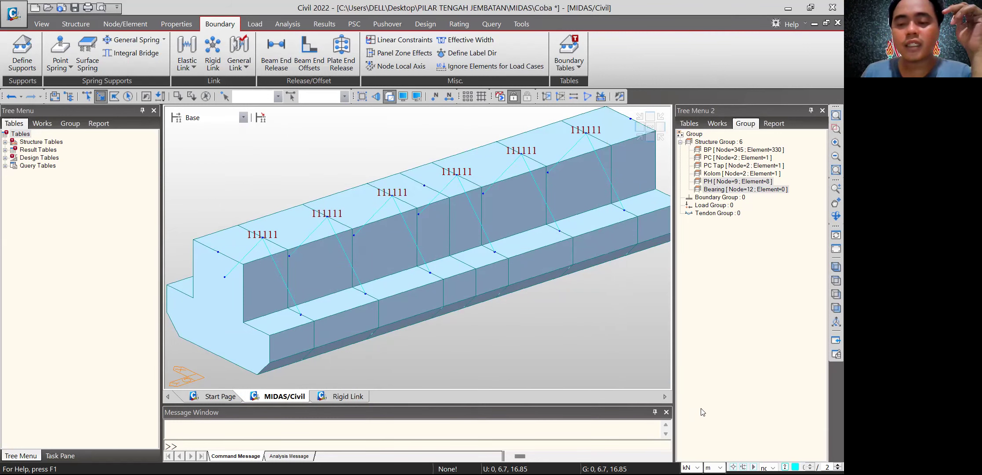
mouse_move(298, 276)
mouse_down()
mouse_move(301, 314)
mouse_move(314, 307)
mouse_up()
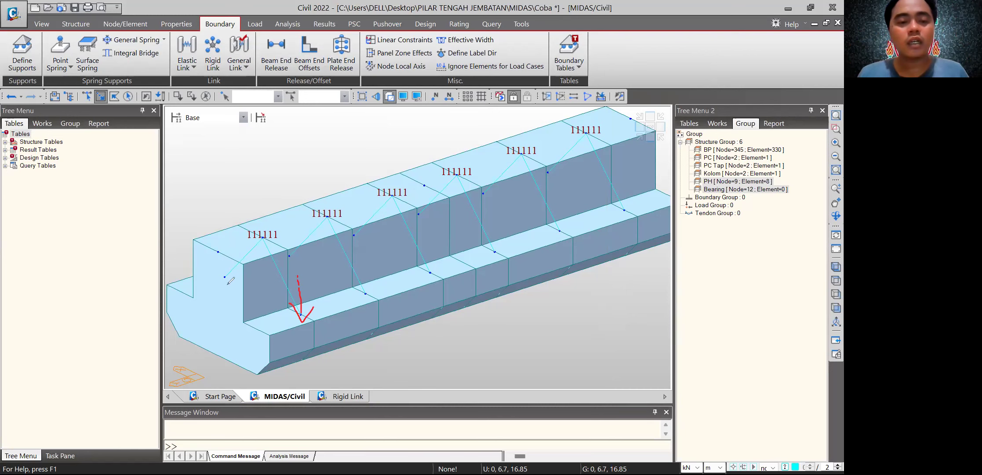
drag(229, 236, 229, 275)
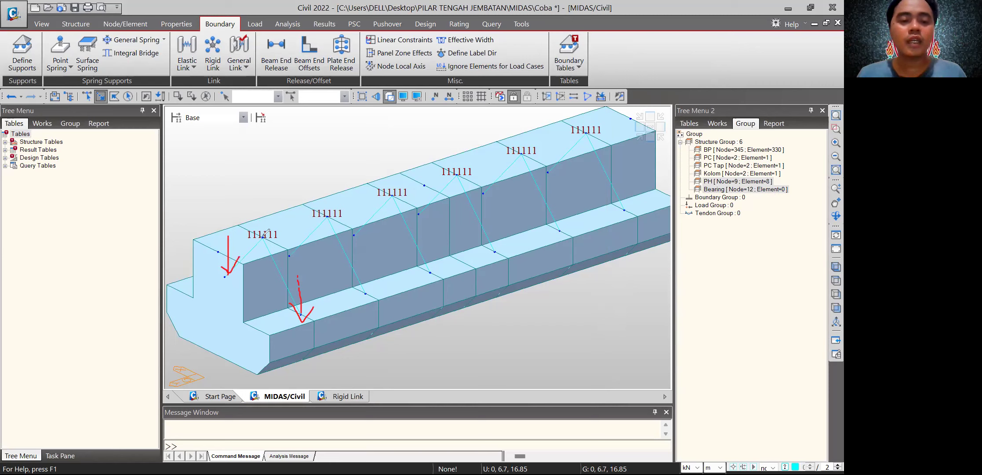
mouse_move(217, 253)
mouse_down()
mouse_move(457, 186)
mouse_move(550, 138)
mouse_move(630, 113)
mouse_up()
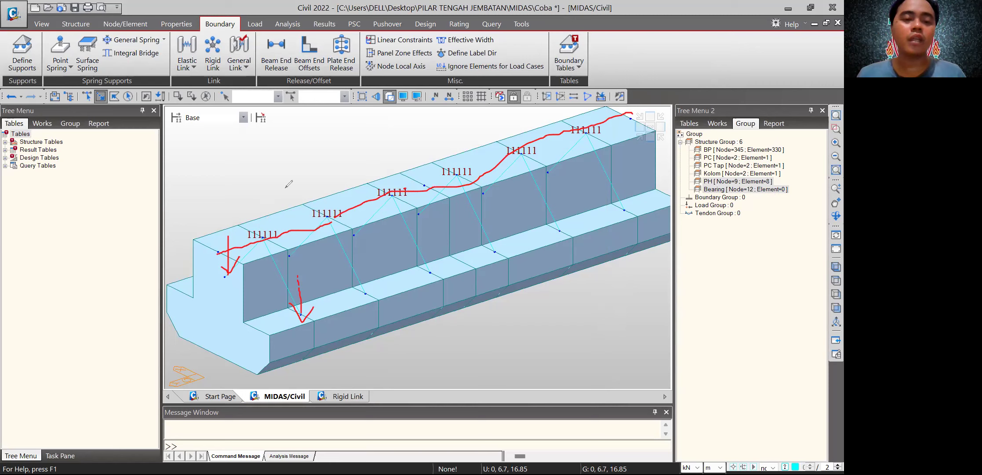
drag(285, 188, 283, 227)
drag(338, 173, 346, 202)
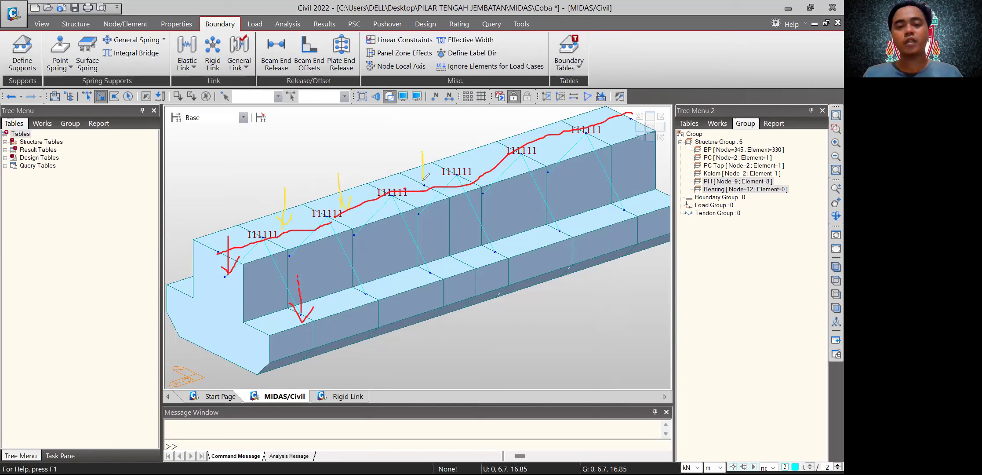
drag(509, 127, 509, 141)
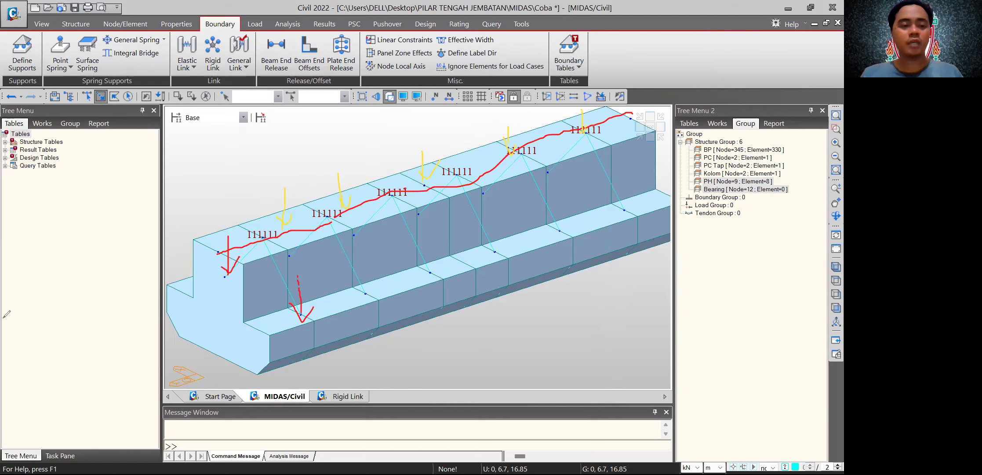
click(45, 338)
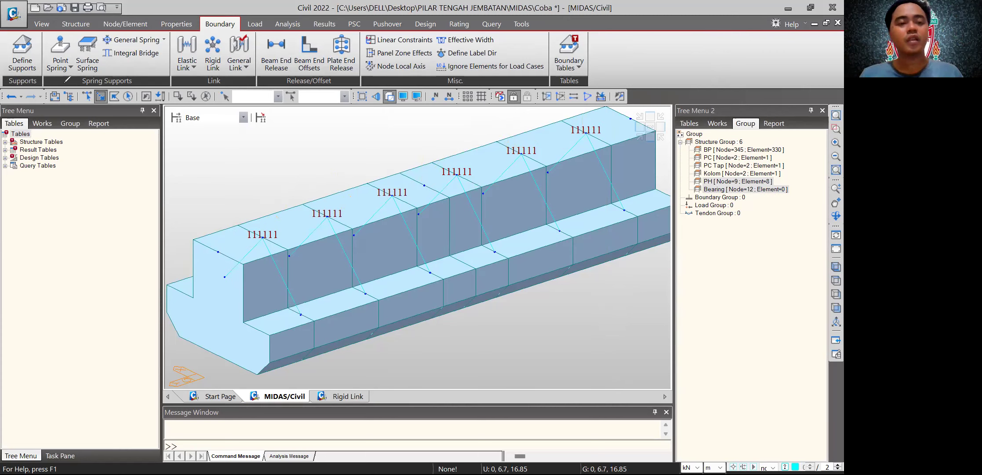
click(142, 26)
click(229, 26)
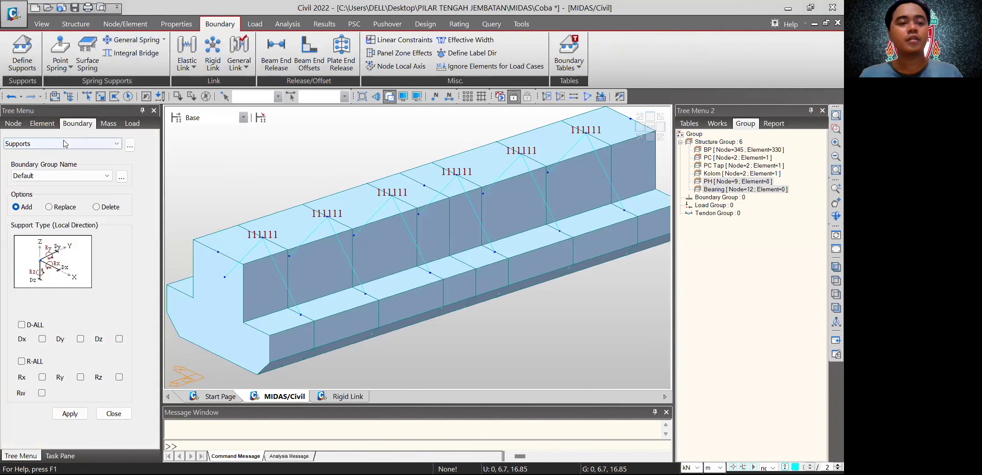
click(62, 144)
click(61, 193)
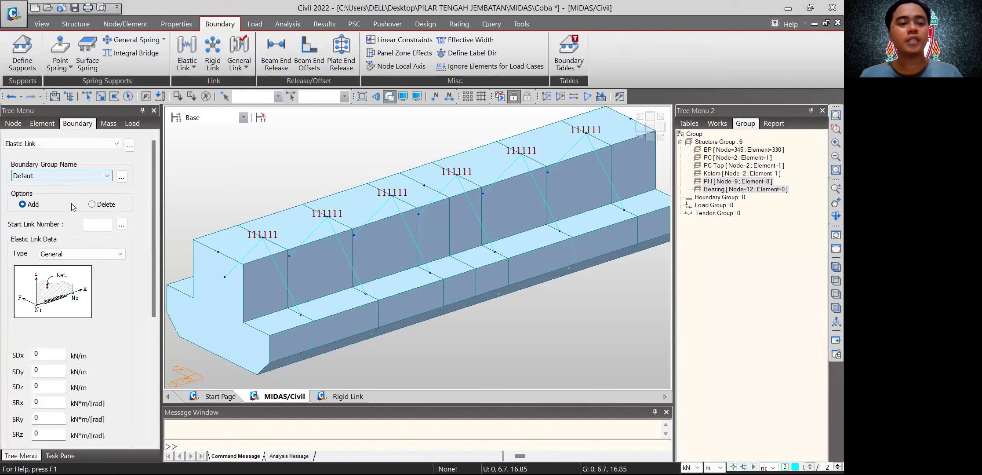
click(88, 254)
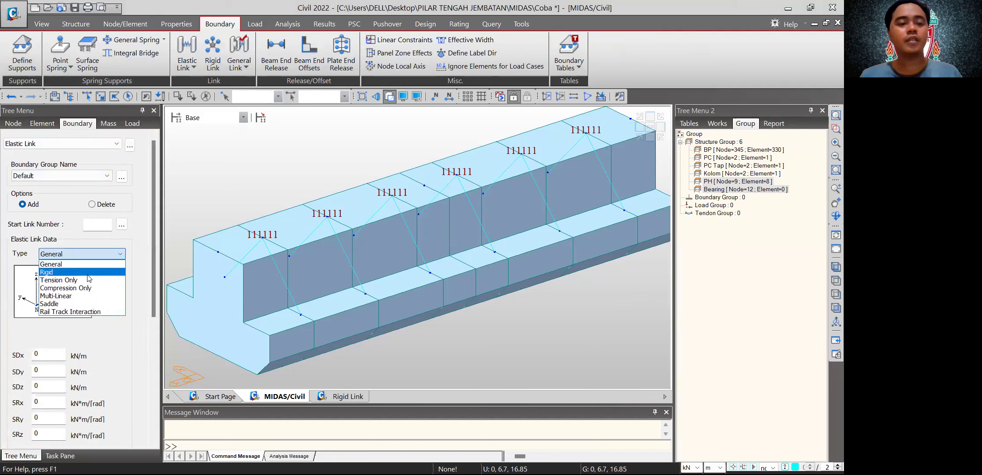
click(87, 273)
scroll(88, 282, down, 5)
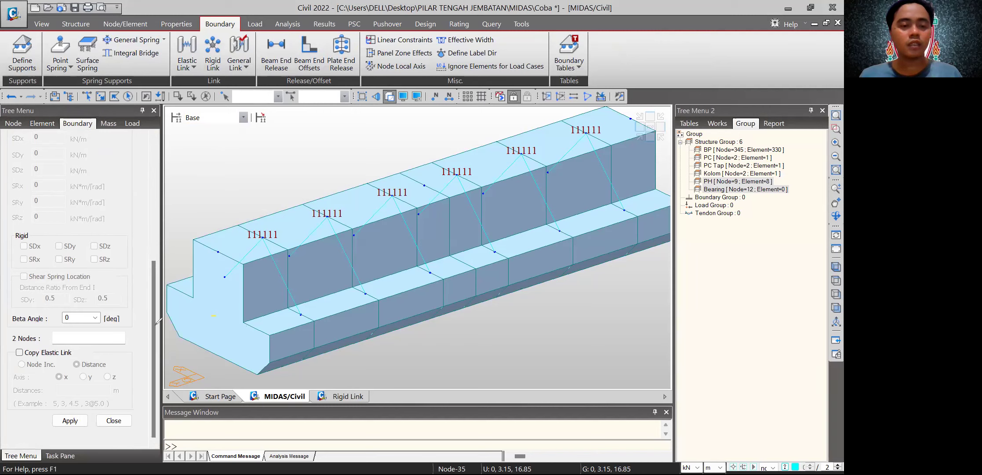
click(216, 314)
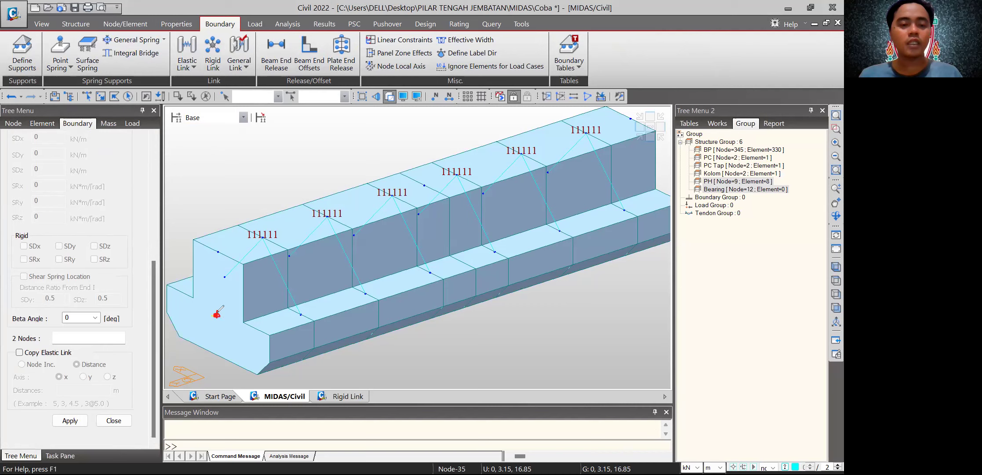
click(263, 239)
drag(261, 293, 256, 313)
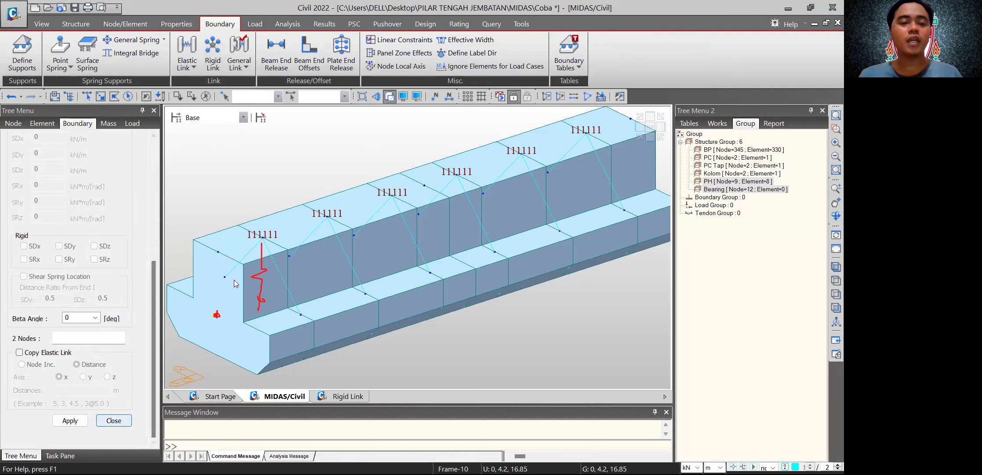
click(113, 420)
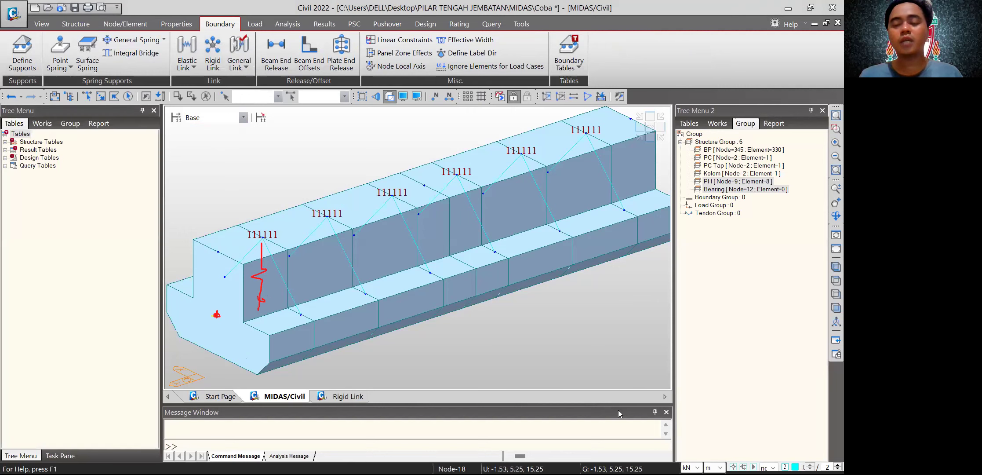
click(110, 291)
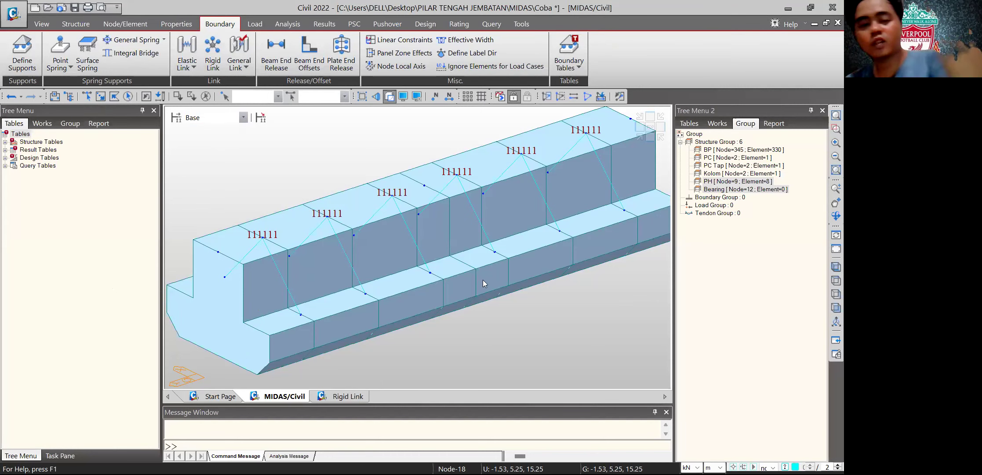
- Reactivate the whole model, turn off hidden-surface rendering and show the gap between pier head and column in side view
key(ctrl+i)
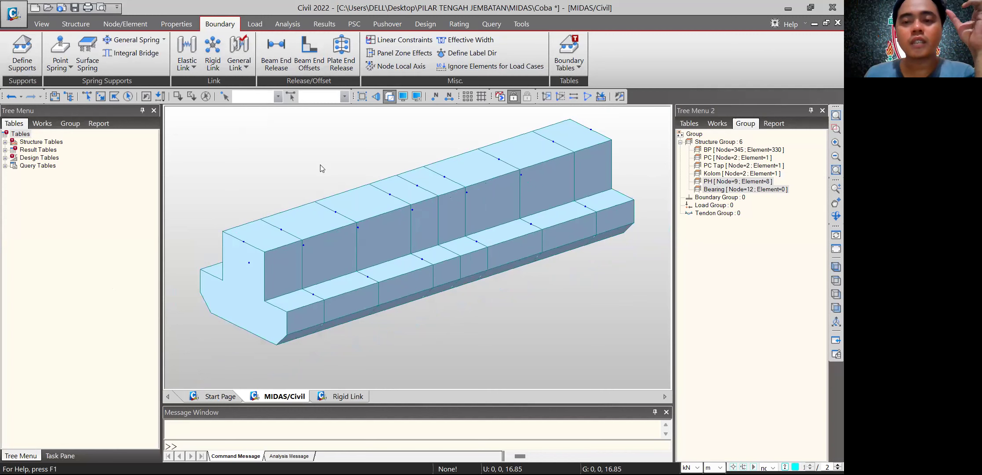
key(ctrl+a)
click(639, 137)
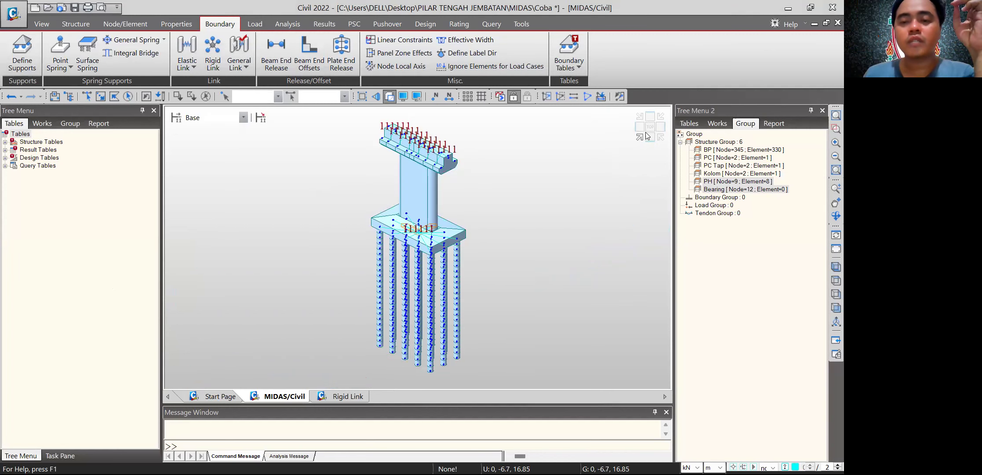
click(639, 126)
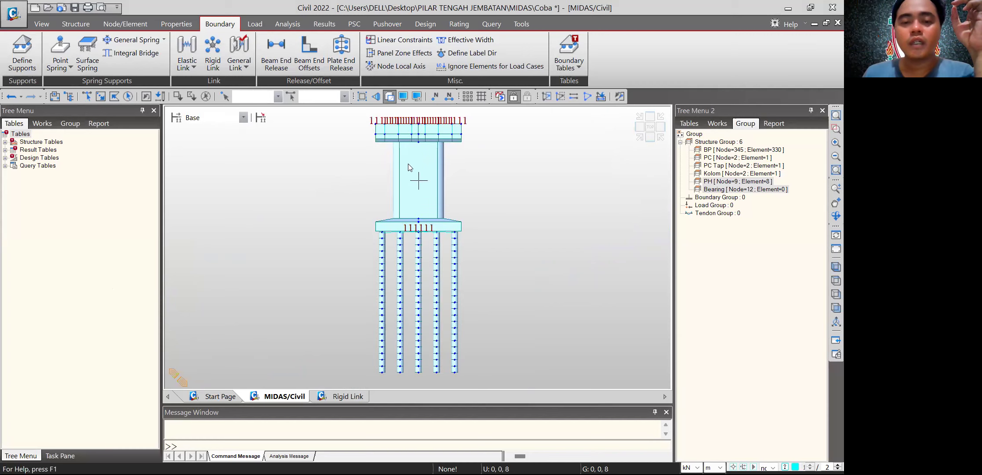
scroll(429, 183, up, 5)
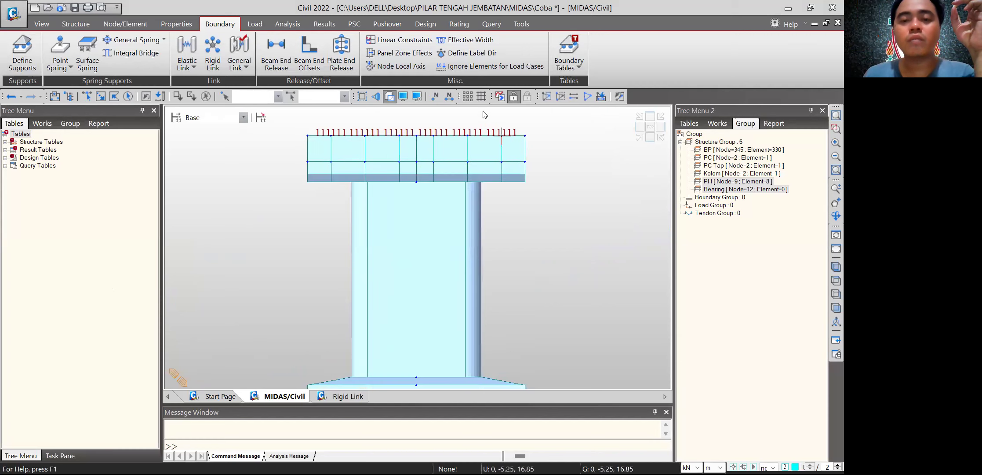
click(390, 96)
scroll(474, 192, up, 1)
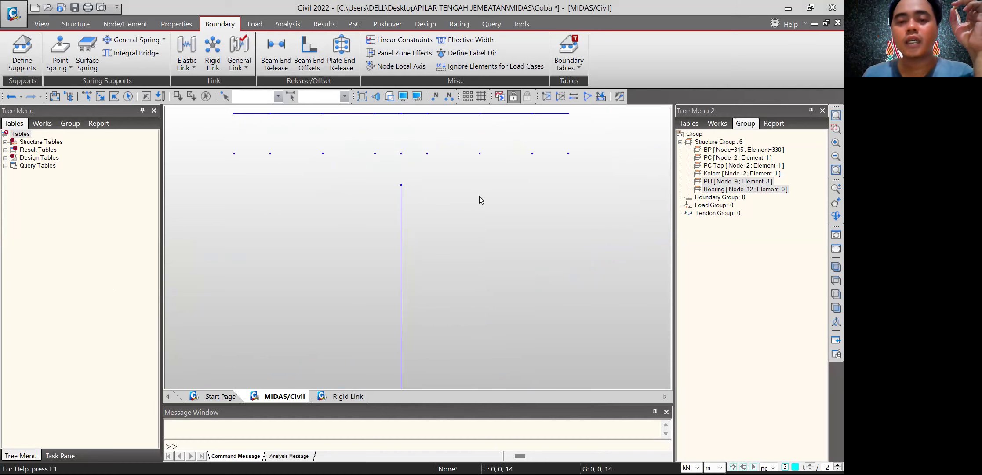
click(650, 139)
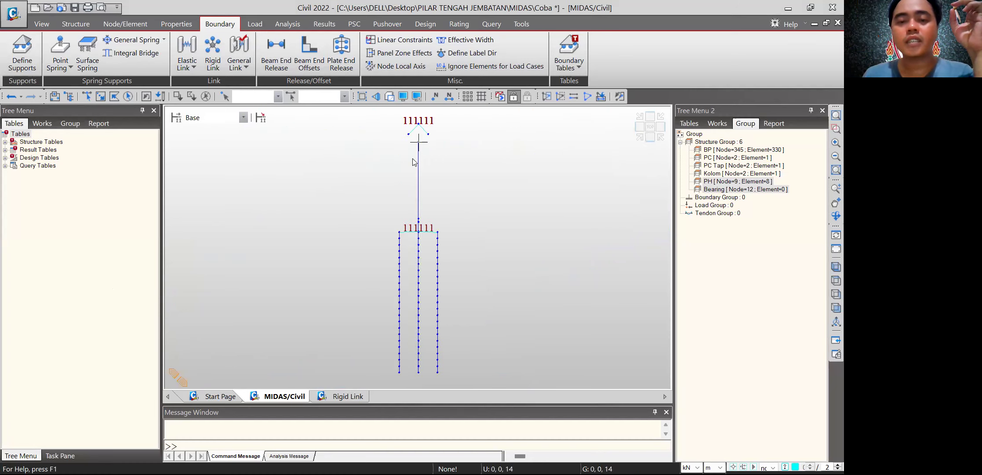
scroll(415, 162, up, 3)
middle_drag(419, 161, 459, 246)
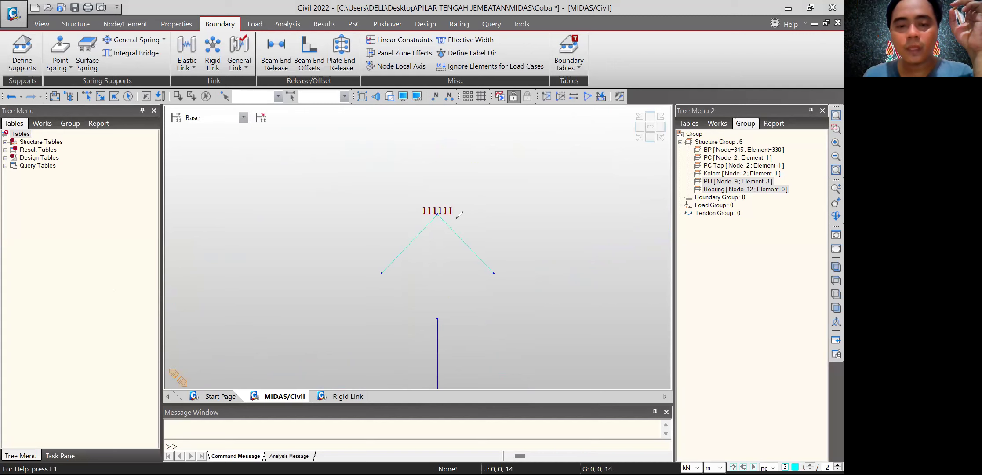
mouse_move(442, 203)
mouse_down()
mouse_move(462, 223)
mouse_move(472, 192)
mouse_move(474, 209)
mouse_move(488, 202)
mouse_up()
drag(485, 190, 483, 215)
mouse_move(444, 308)
mouse_down()
mouse_move(405, 310)
mouse_move(441, 306)
mouse_move(459, 345)
mouse_up()
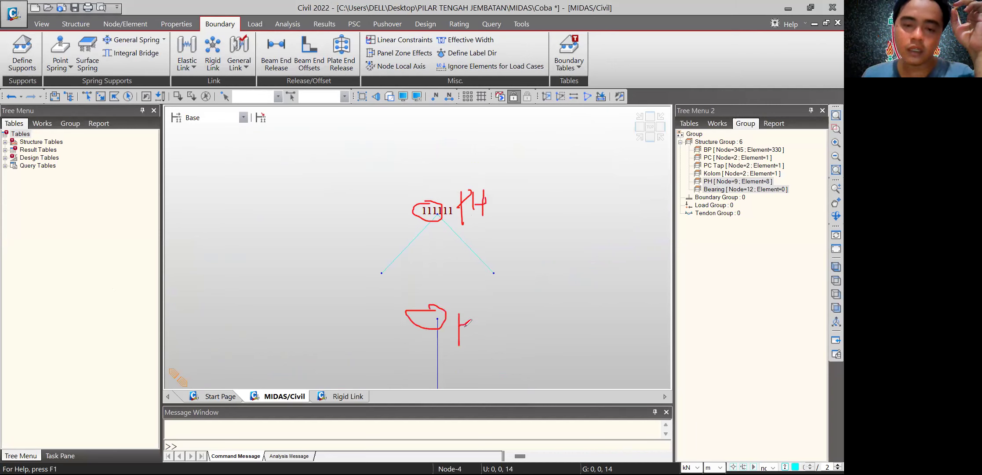
drag(474, 314, 485, 328)
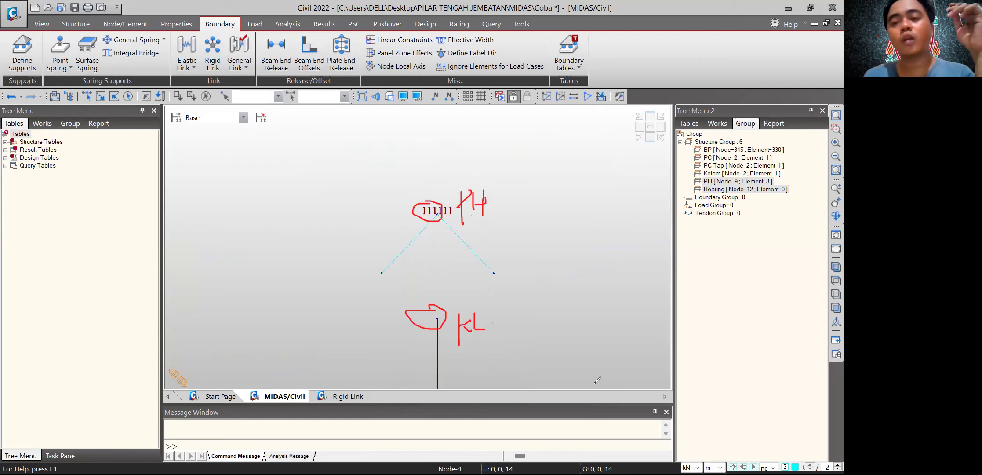
mouse_move(443, 218)
mouse_down()
mouse_move(473, 290)
mouse_move(453, 306)
mouse_up()
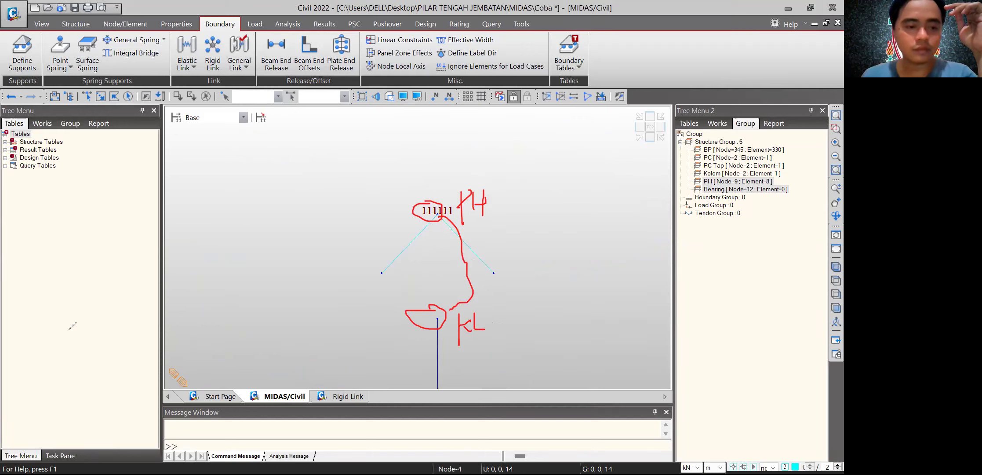
- Isolate the pier head line and column top, narrowing the active display to column-top node 4 and pier head middle node 32
click(100, 96)
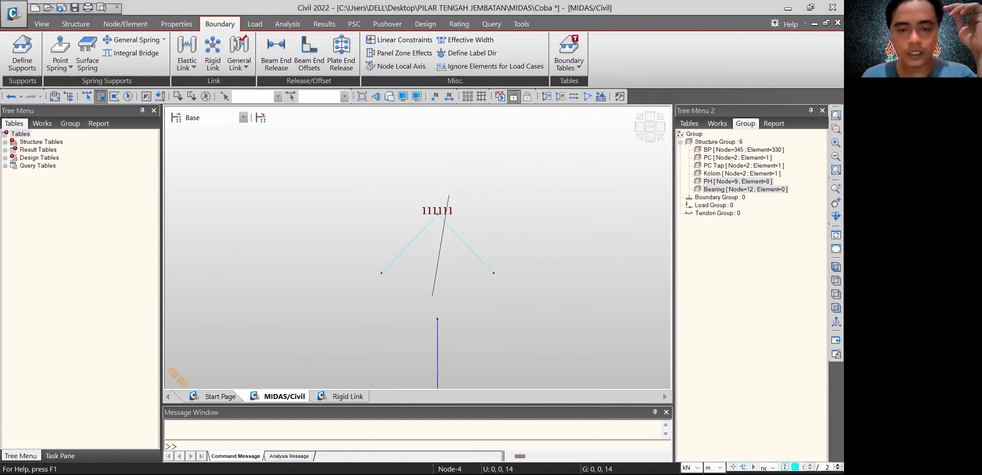
click(641, 133)
scroll(424, 147, up, 5)
middle_drag(416, 287, 449, 259)
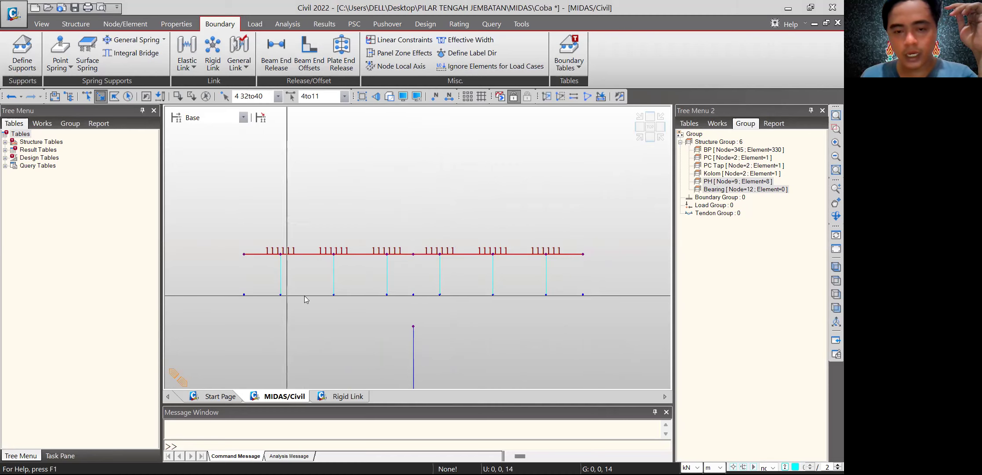
click(641, 137)
scroll(464, 167, up, 5)
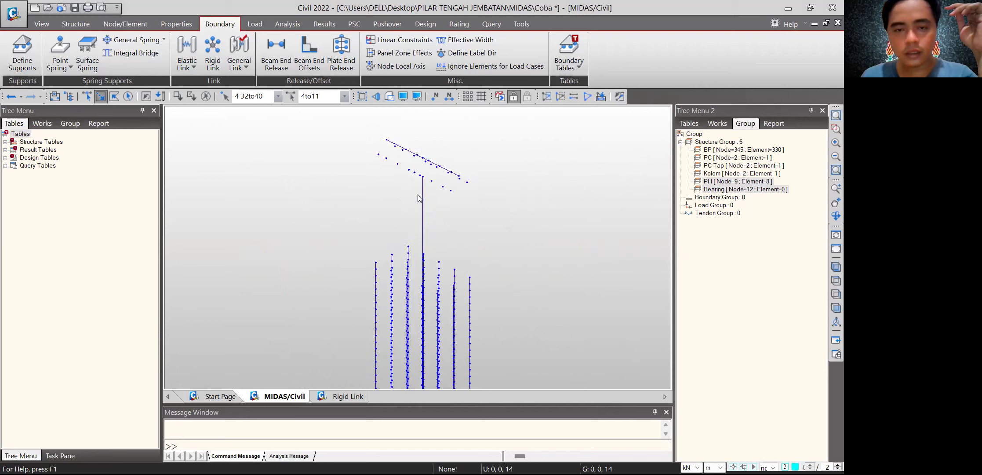
scroll(438, 203, up, 2)
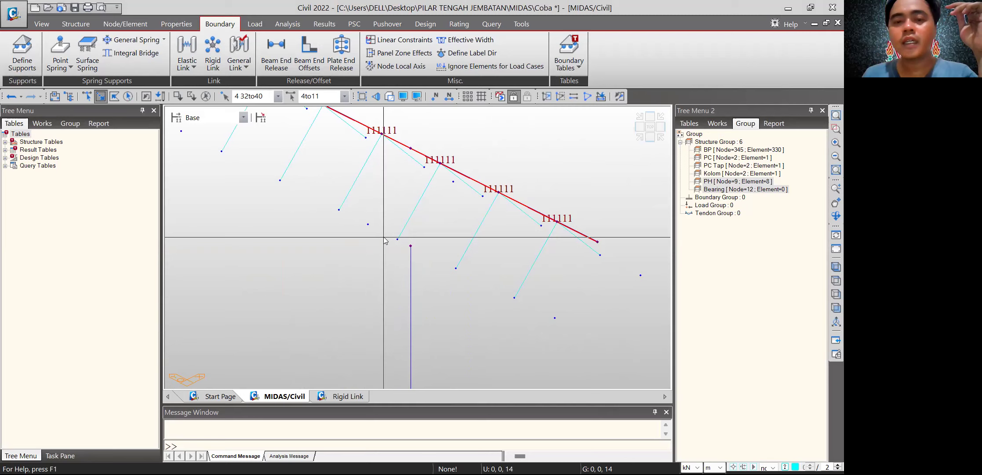
click(547, 96)
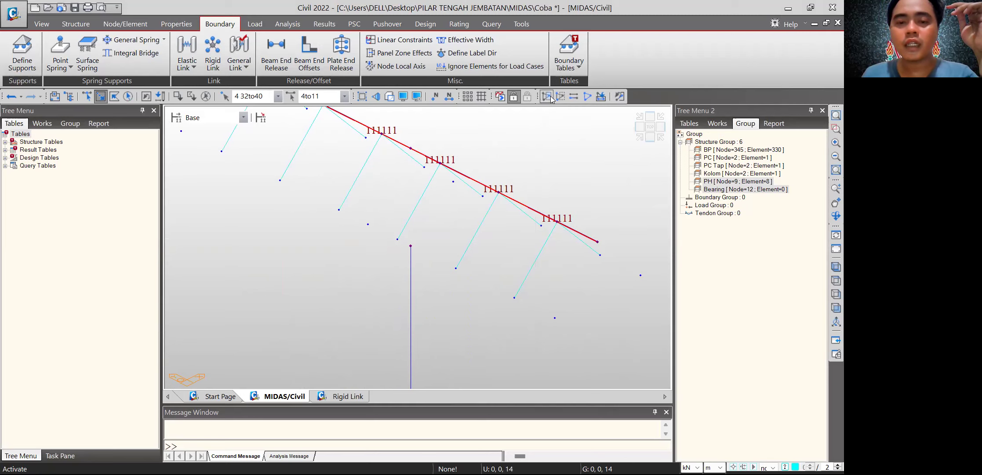
click(643, 132)
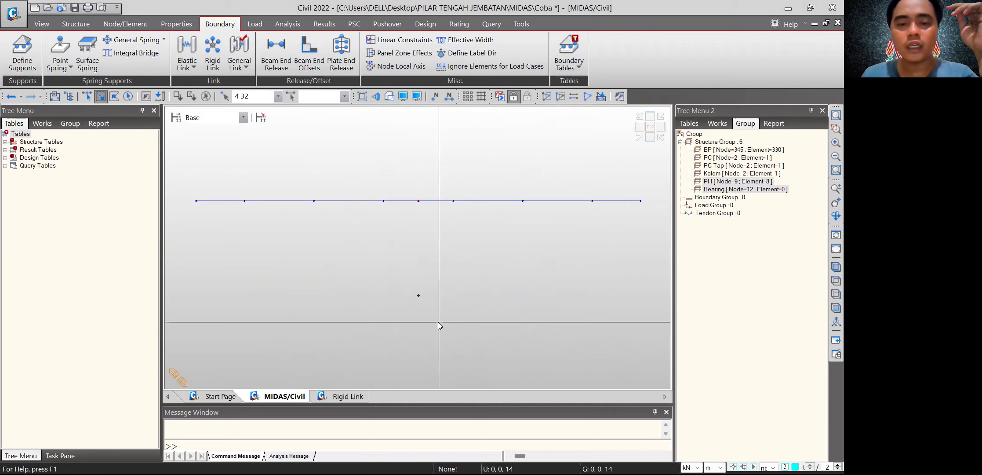
click(547, 98)
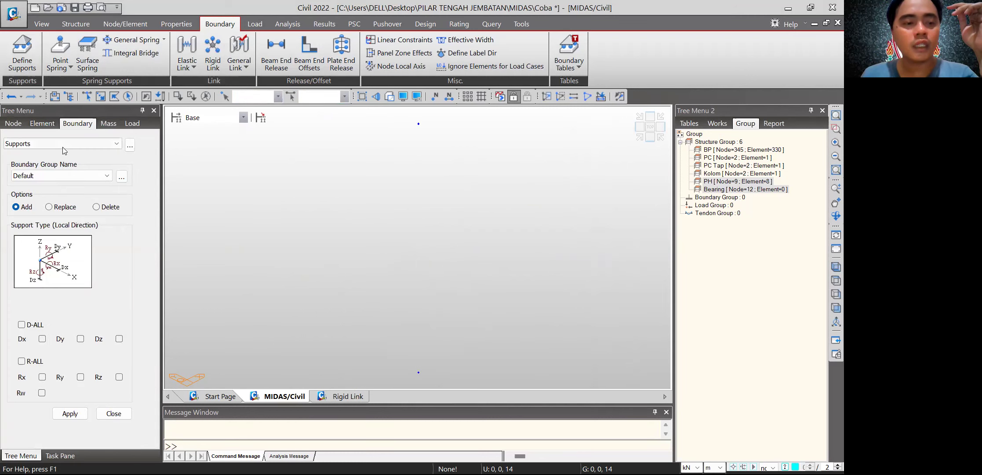
- Create a Rigid-type elastic link from the column's top node to the pier head's middle node
click(62, 145)
click(62, 193)
click(101, 253)
drag(156, 270, 156, 362)
click(99, 391)
click(418, 372)
click(418, 124)
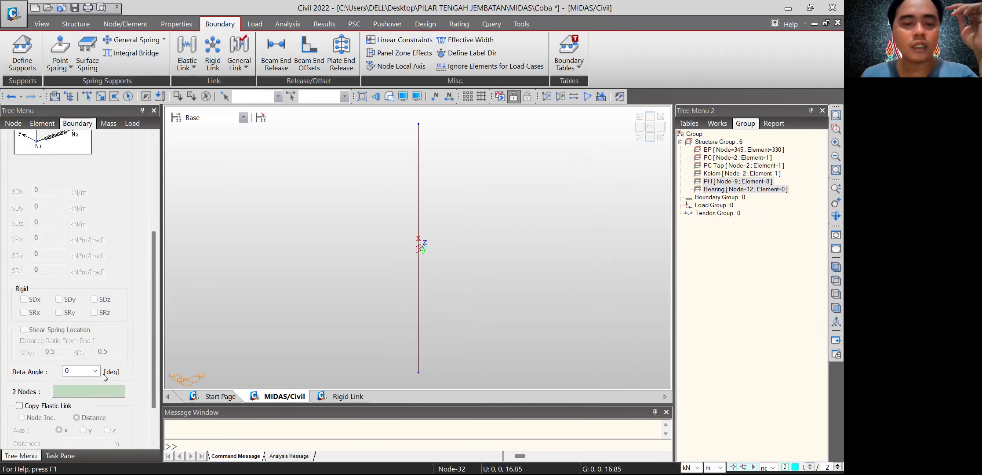
drag(153, 373, 153, 406)
click(125, 421)
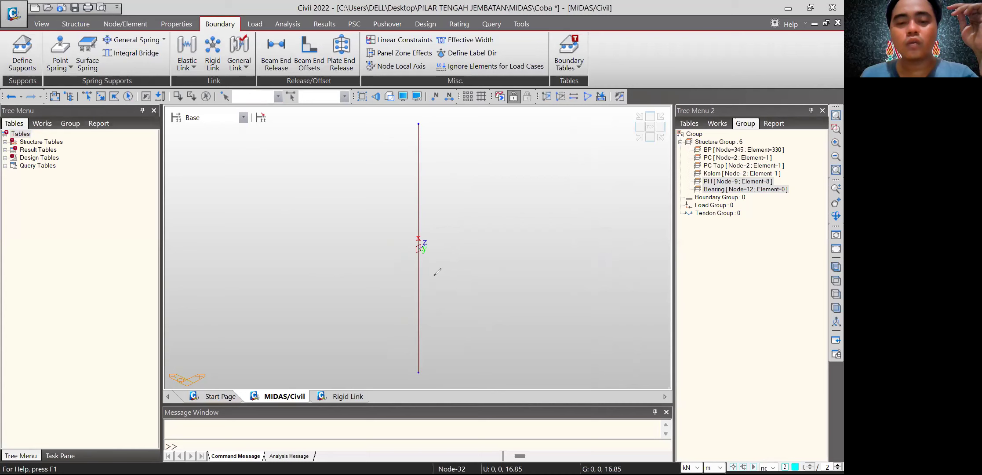
drag(415, 123, 425, 123)
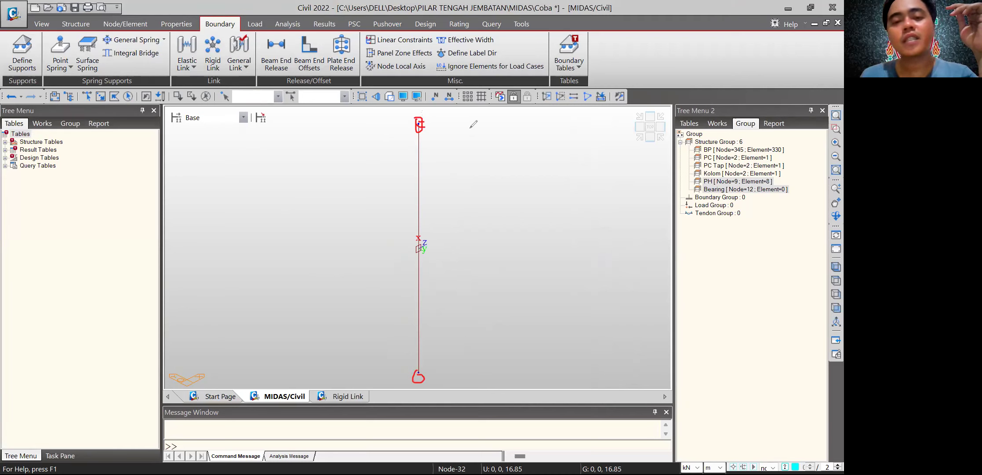
mouse_move(469, 121)
mouse_down()
mouse_move(463, 385)
mouse_move(477, 338)
mouse_up()
drag(460, 133, 482, 136)
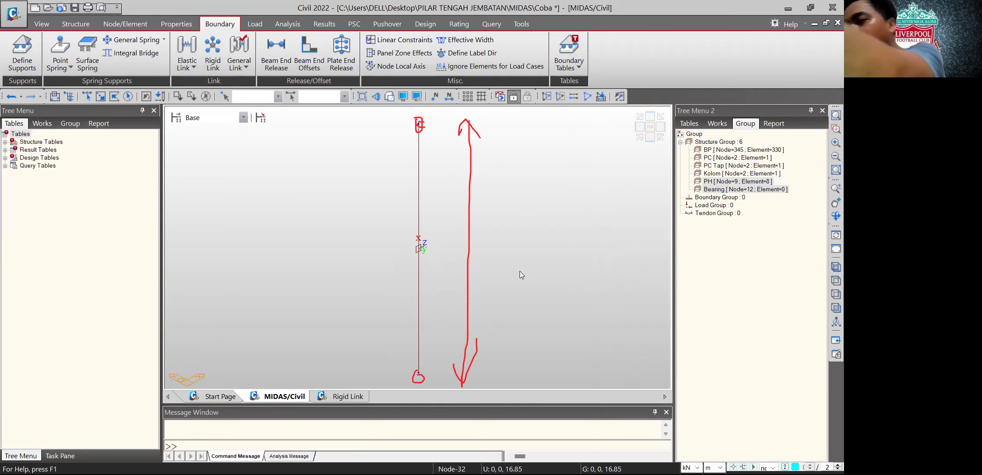
key(Escape)
- Reactivate the whole model and select the Elastic Link entry in the works tree to check the new link
click(588, 96)
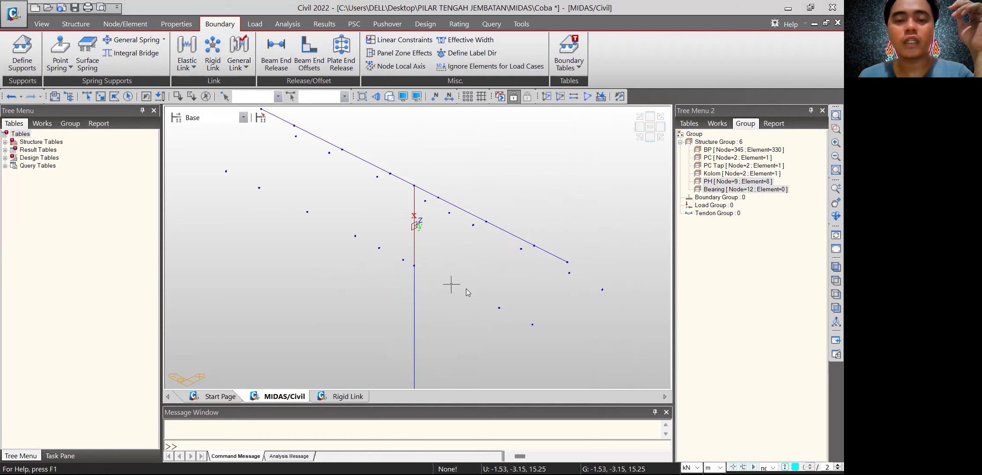
scroll(498, 270, down, 2)
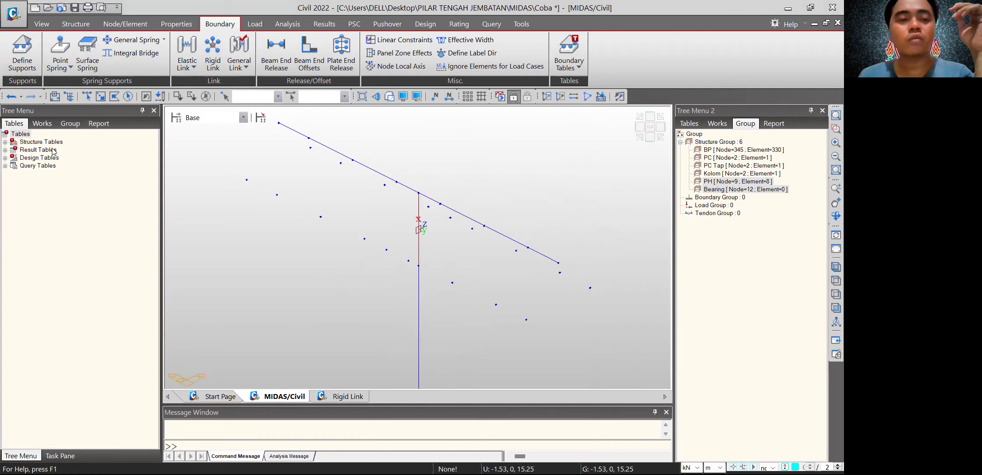
click(42, 123)
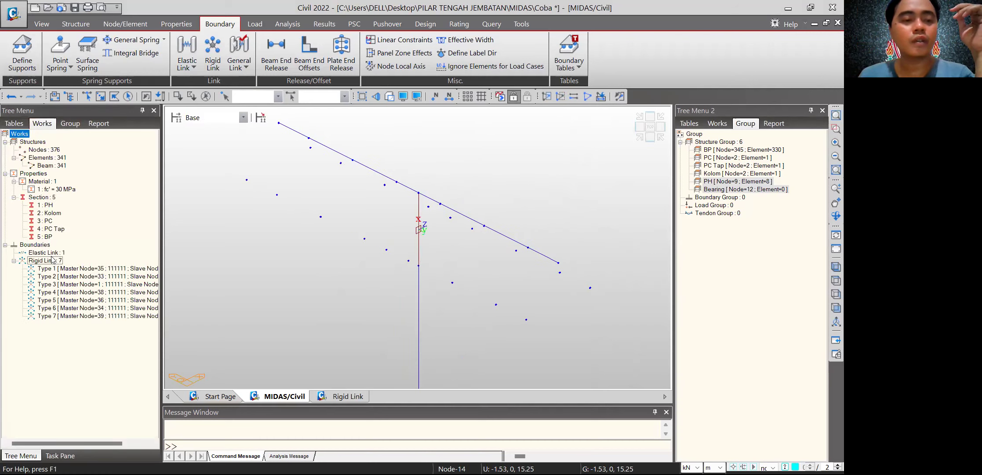
click(52, 254)
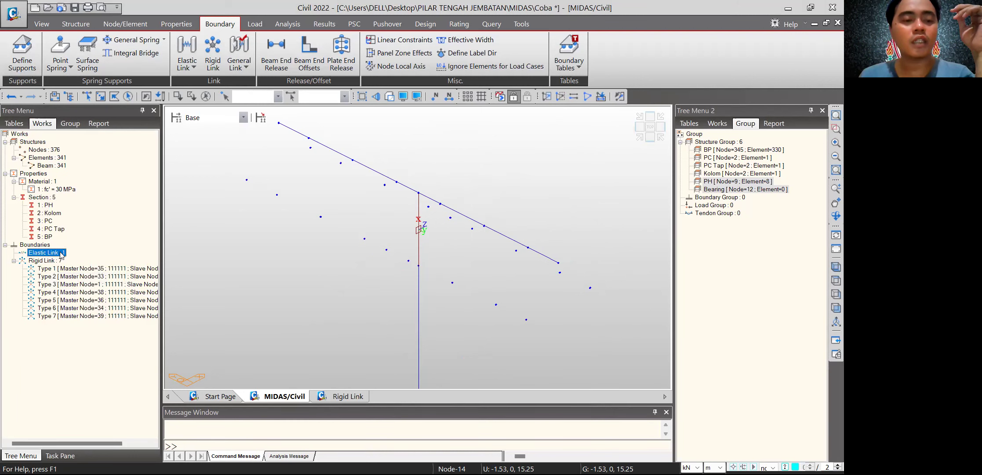
- Define fully fixed supports at all pile bottom nodes, restraining every translation, rotation and Rw, and save the model
click(643, 126)
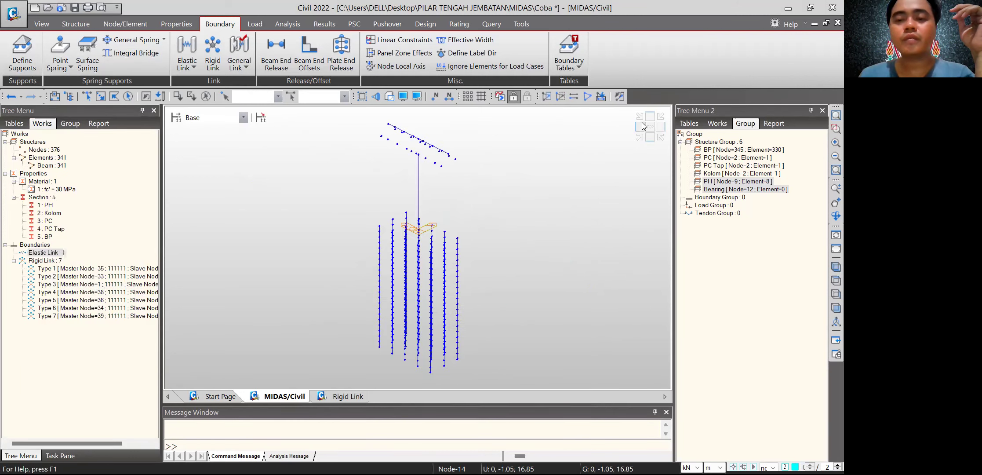
click(101, 96)
drag(377, 370, 482, 381)
click(22, 52)
click(32, 327)
click(37, 361)
click(71, 413)
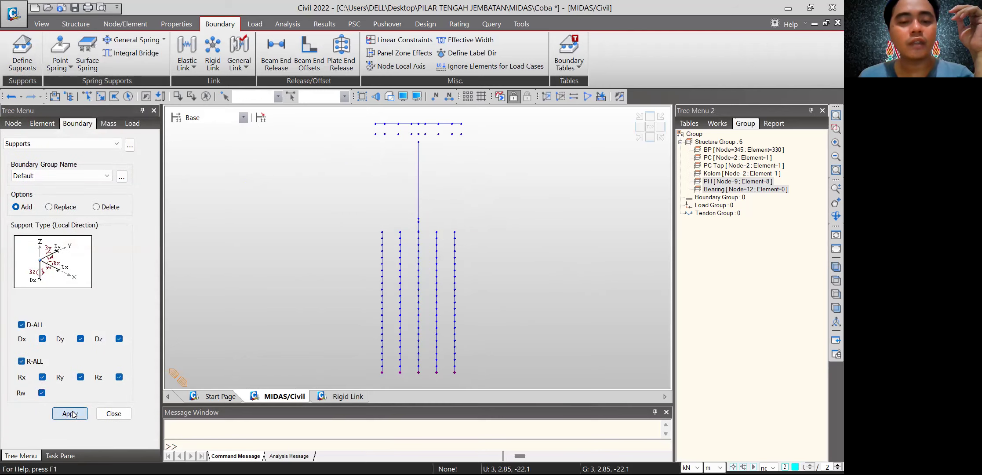
click(113, 413)
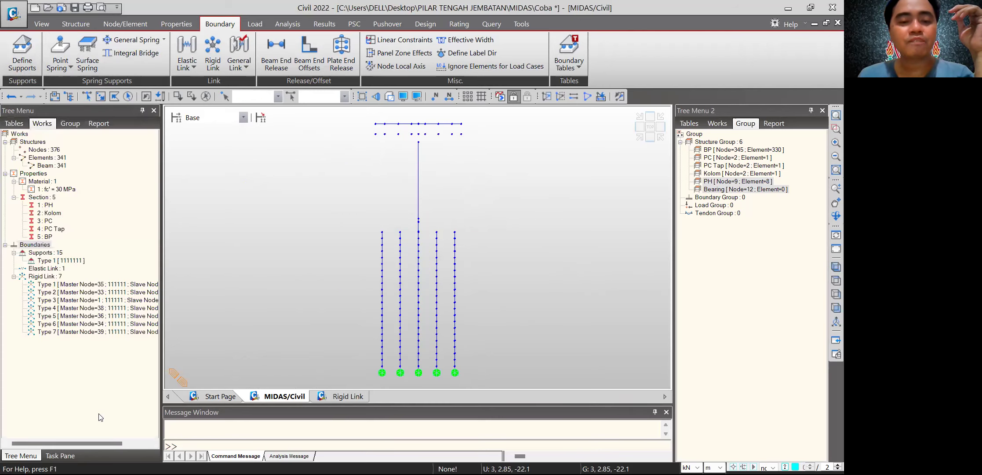
click(640, 136)
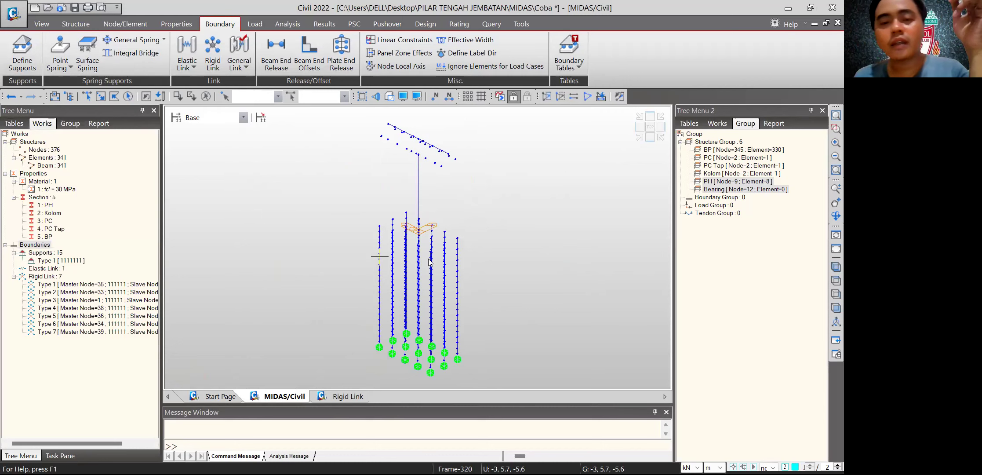
click(74, 8)
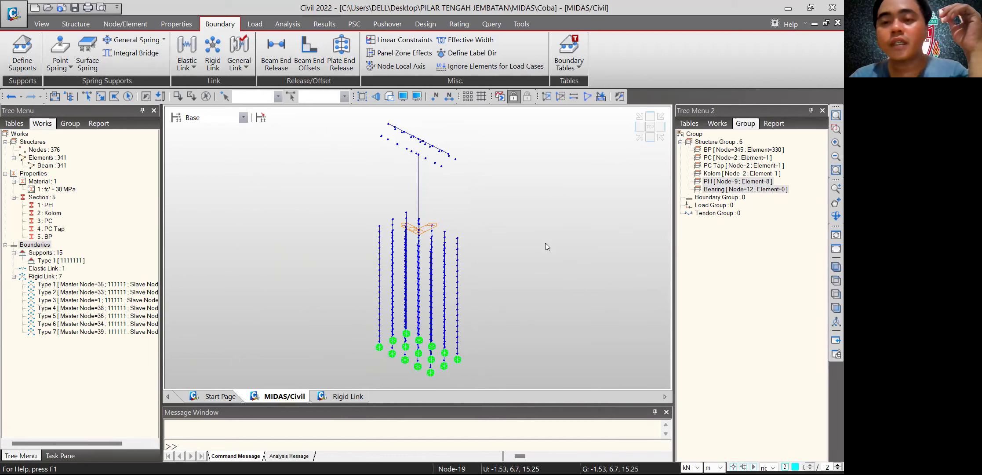
- Render the model with hidden surfaces and delete the stray nodes at both lower ends of the pier head
click(389, 96)
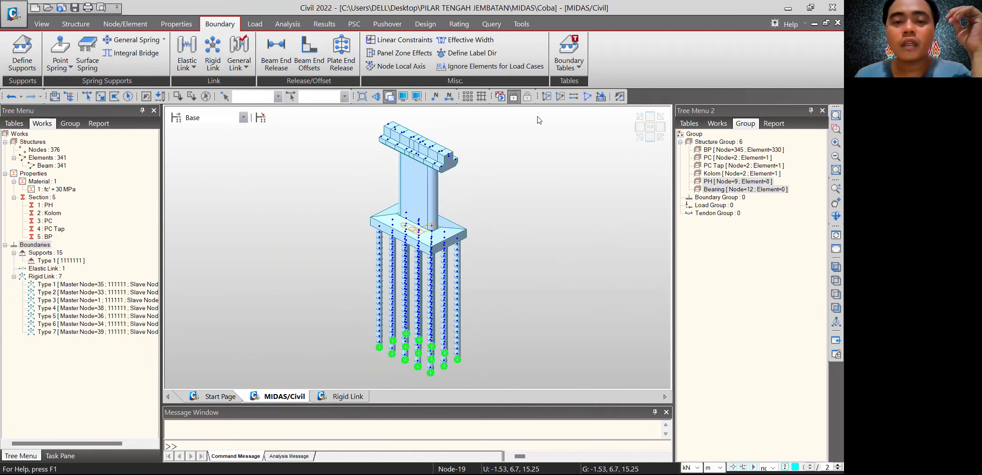
click(640, 126)
scroll(398, 186, up, 3)
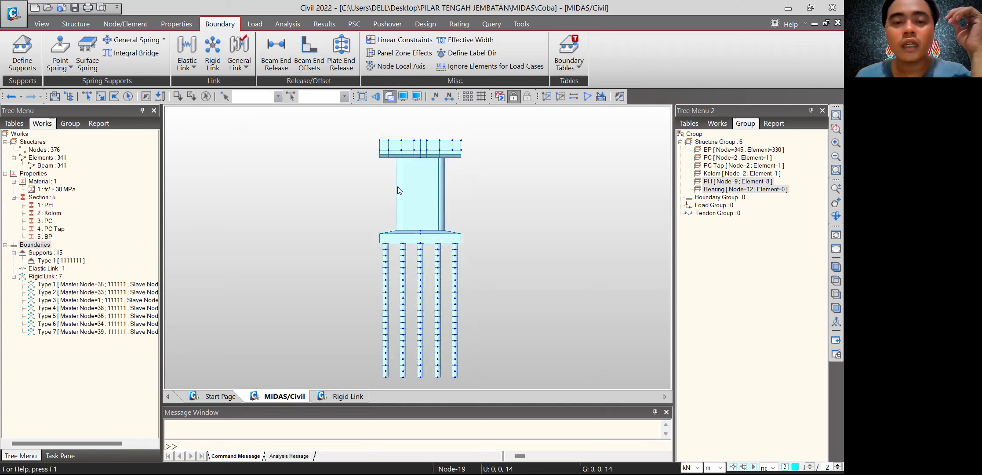
scroll(397, 186, up, 2)
click(100, 96)
drag(321, 177, 342, 197)
drag(629, 178, 650, 197)
key(Delete)
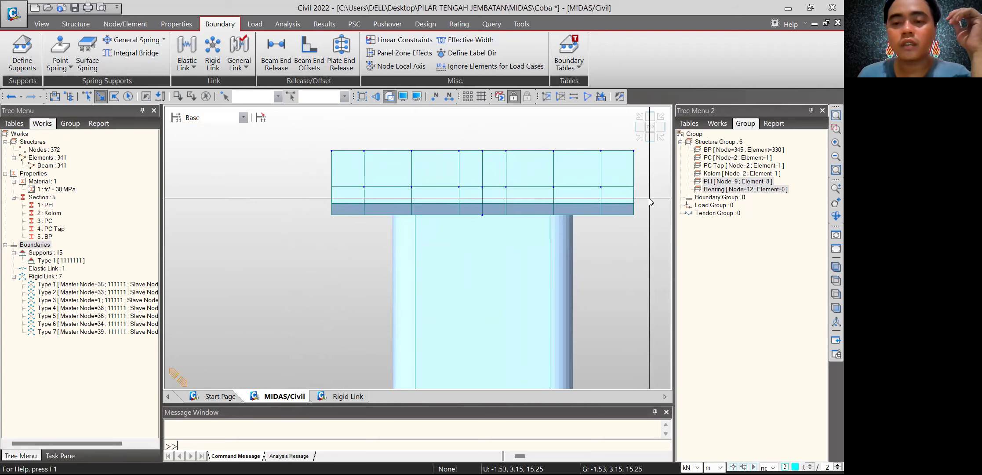
click(641, 138)
scroll(377, 153, up, 1)
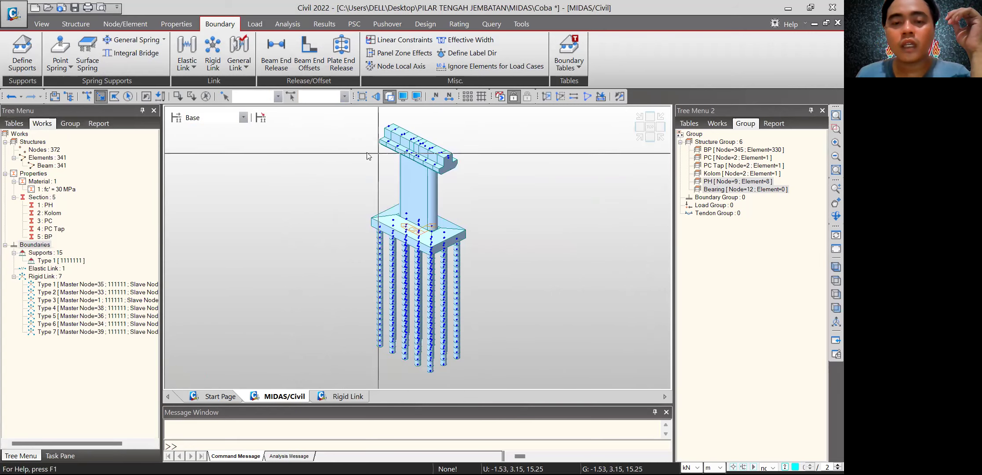
scroll(381, 158, up, 4)
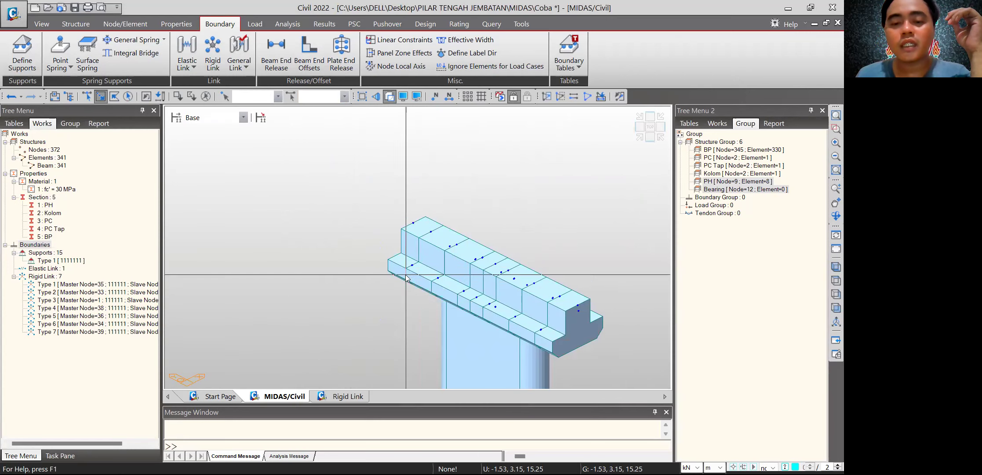
click(643, 136)
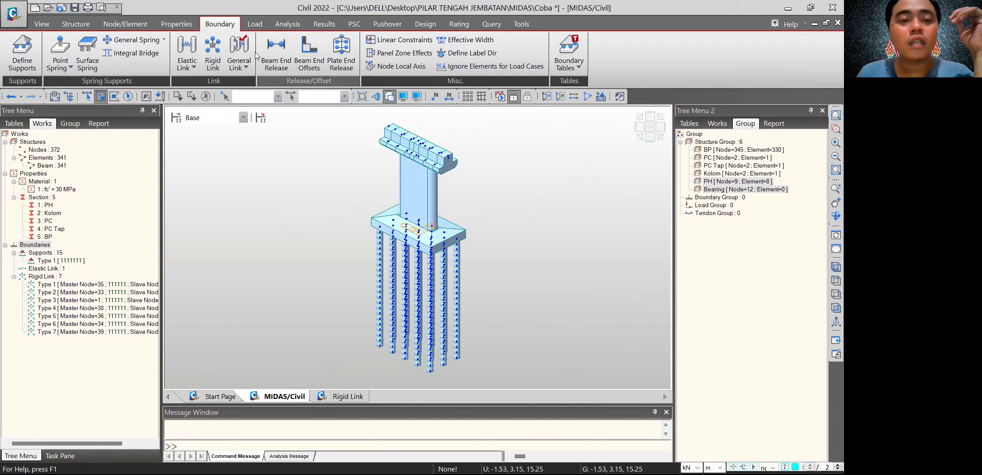
- Create a static load case named MS - SW with type Dead Load (D)
click(255, 24)
click(234, 61)
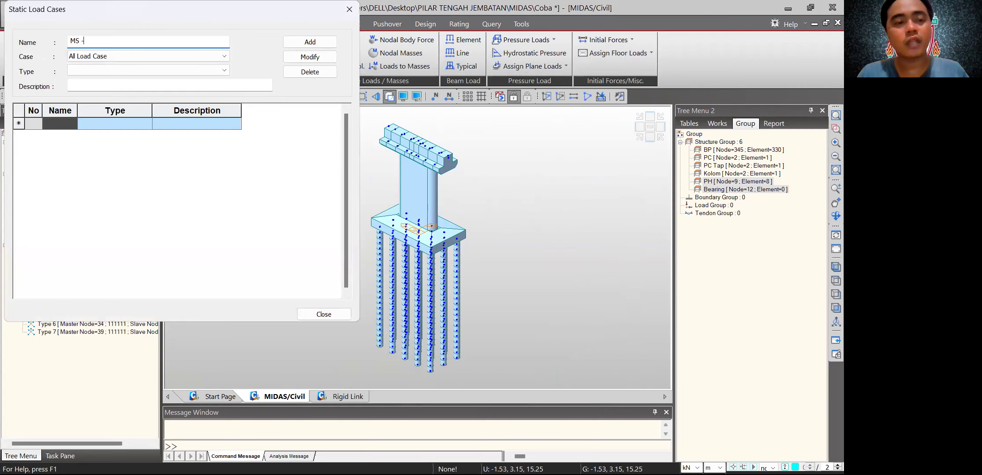
click(195, 70)
click(195, 81)
click(295, 46)
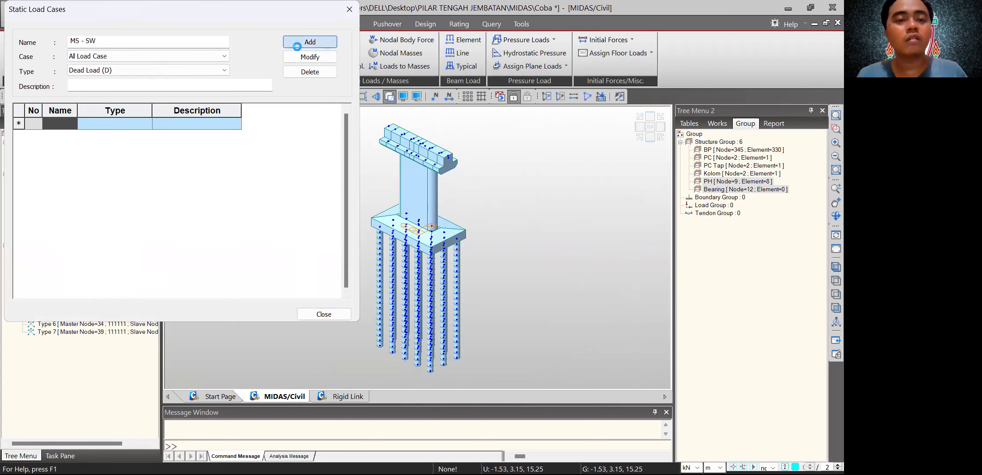
click(324, 314)
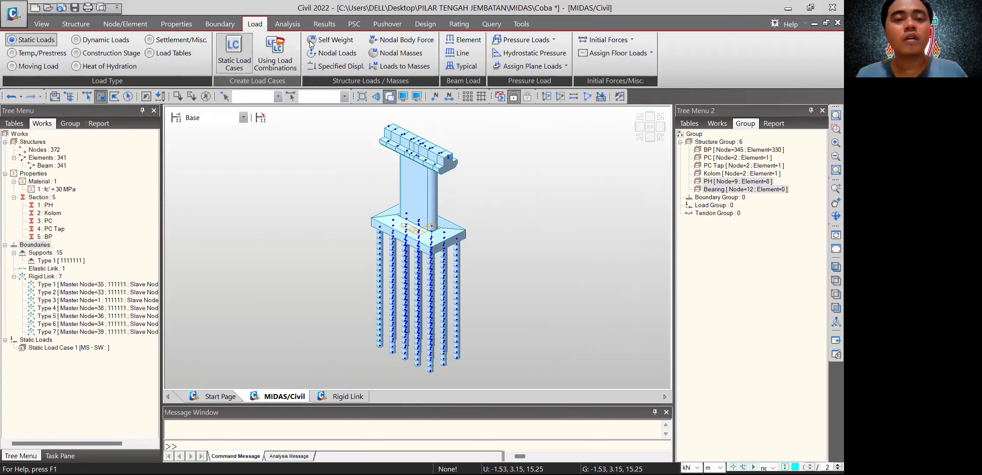
- Add self weight to load case MS - SW with a Z factor of -1
drag(152, 212, 155, 273)
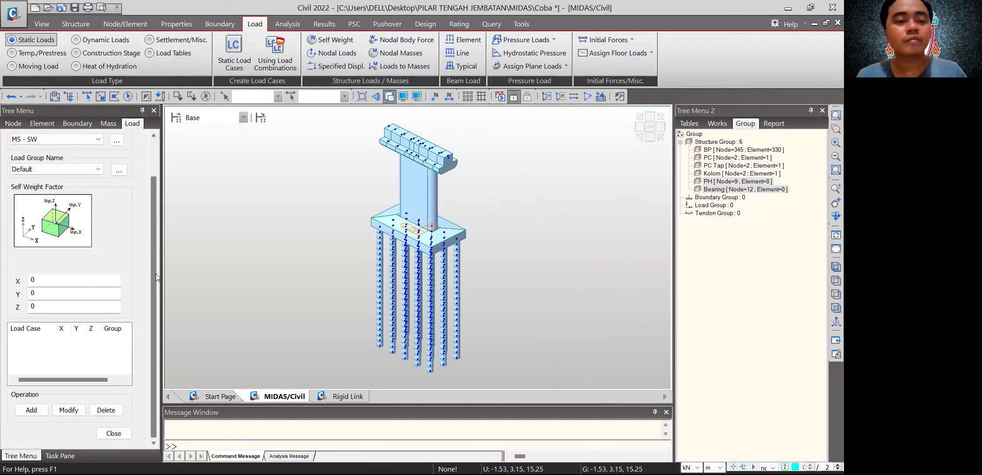
double_click(55, 311)
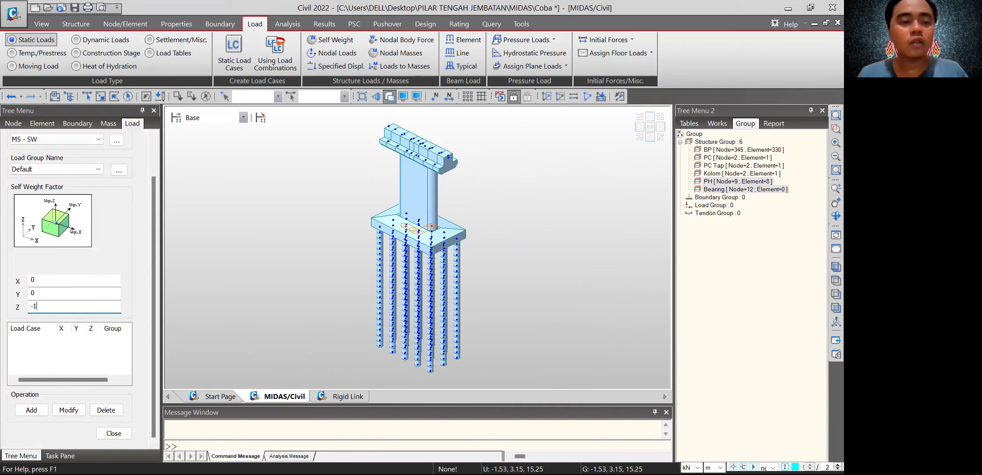
click(31, 409)
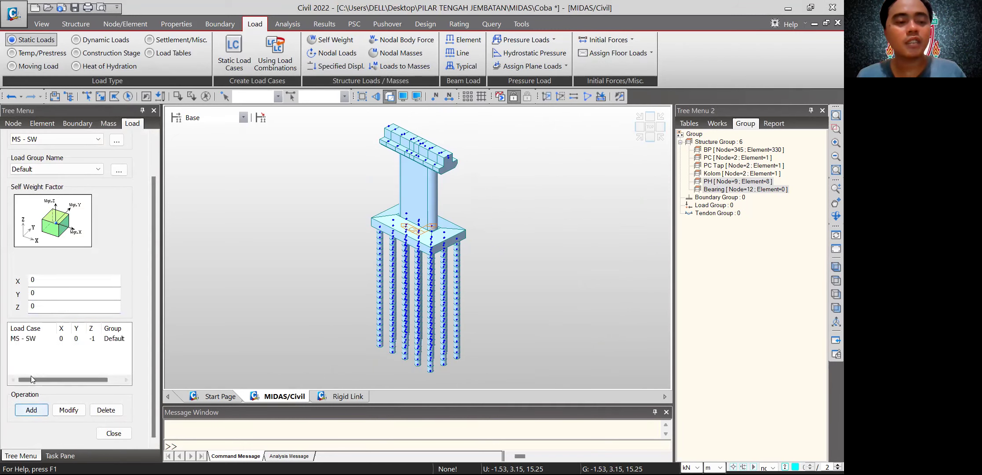
click(111, 433)
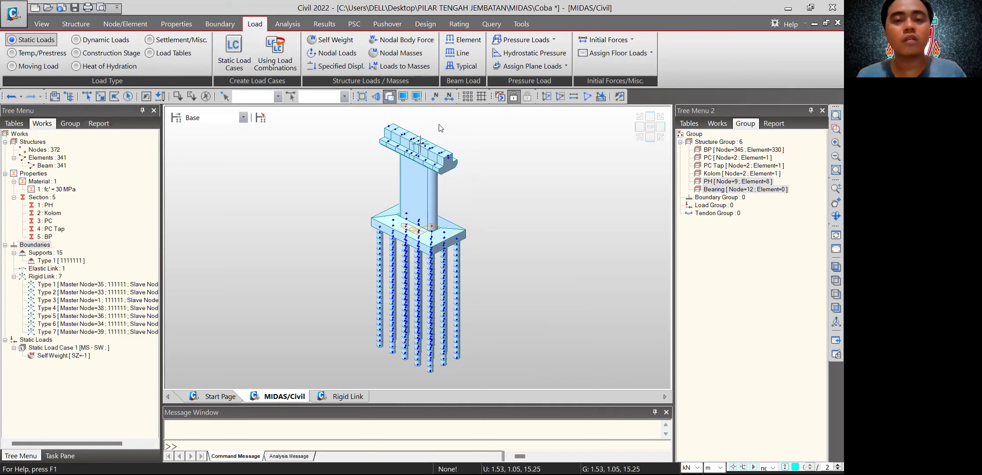
- Run the analysis and open the displacement contour settings for load case MS - SW
click(510, 101)
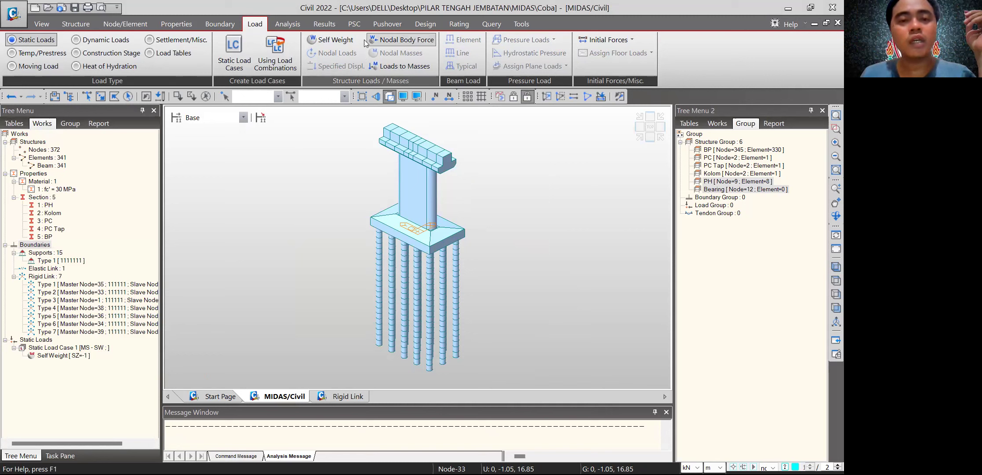
click(330, 27)
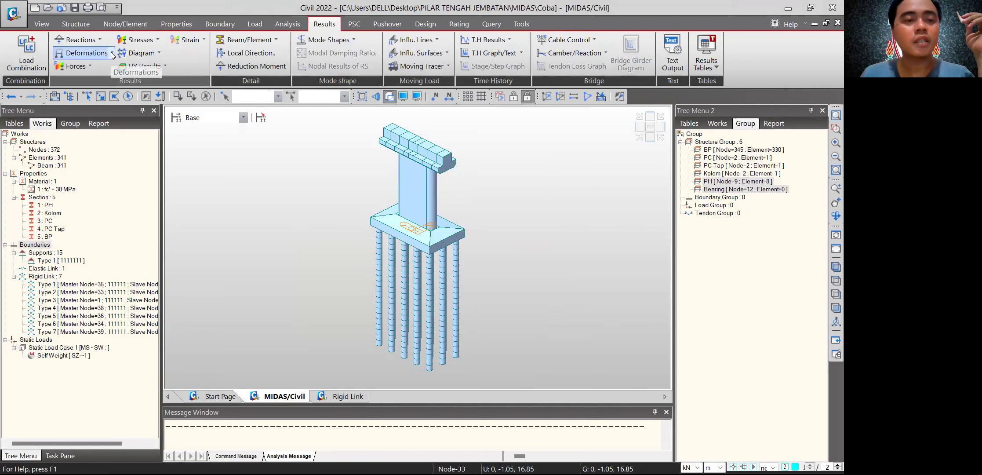
click(84, 53)
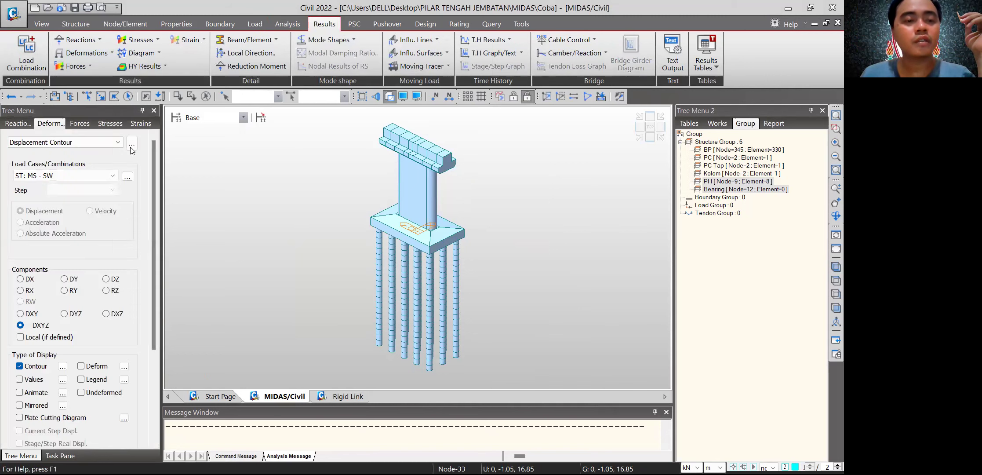
- Set the length unit to mm and display the DXYZ displacement contour with deformed shape, legend and animation
drag(155, 161, 156, 264)
click(89, 235)
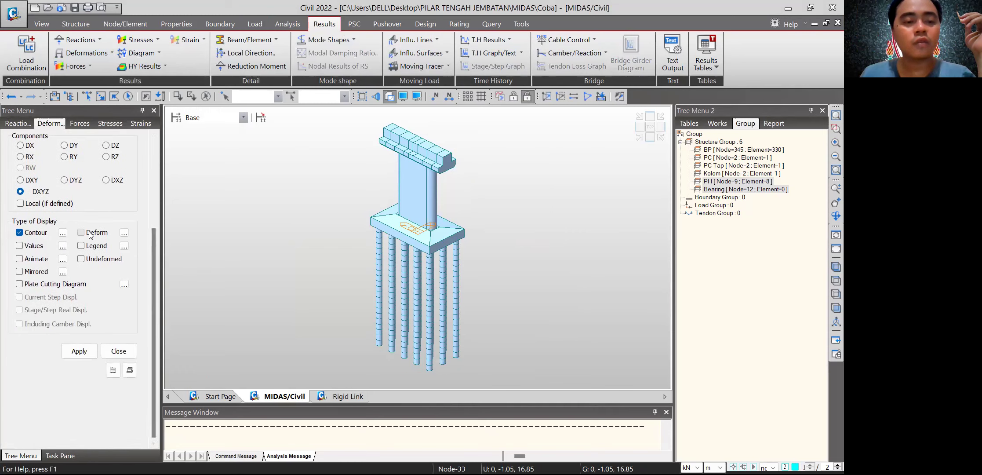
click(20, 261)
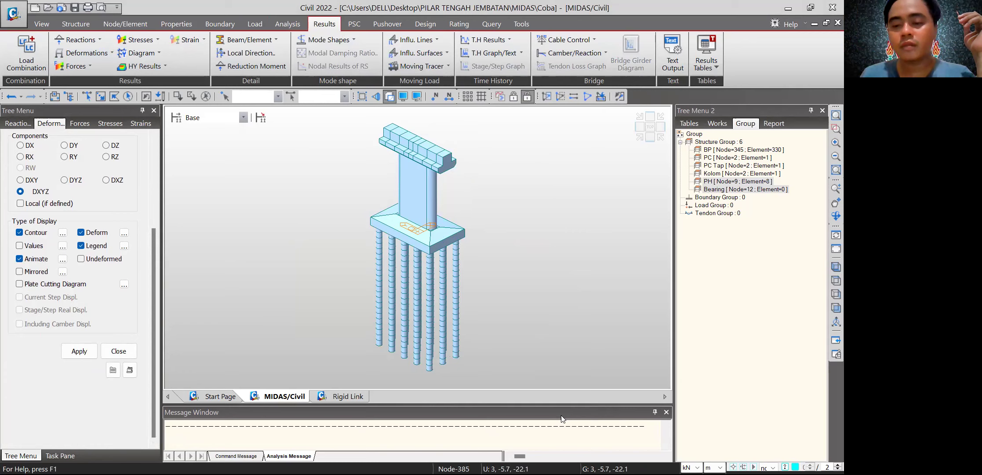
click(720, 468)
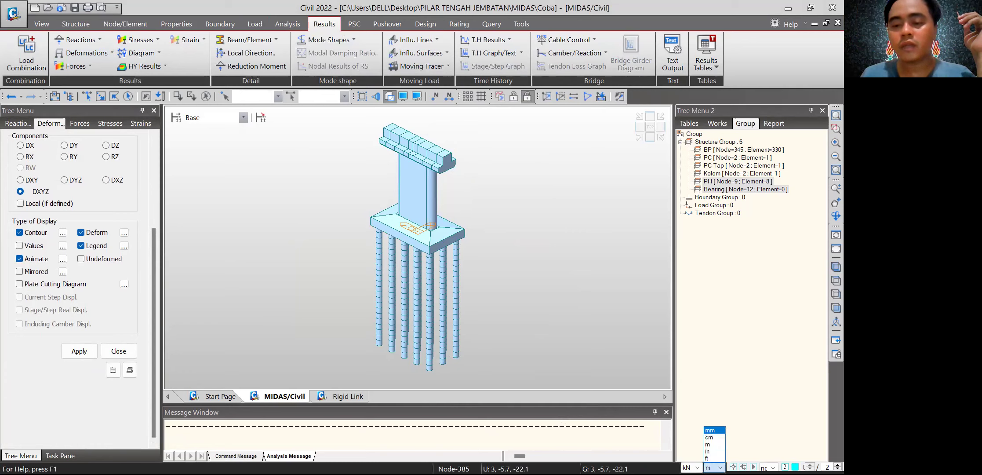
click(125, 246)
click(478, 182)
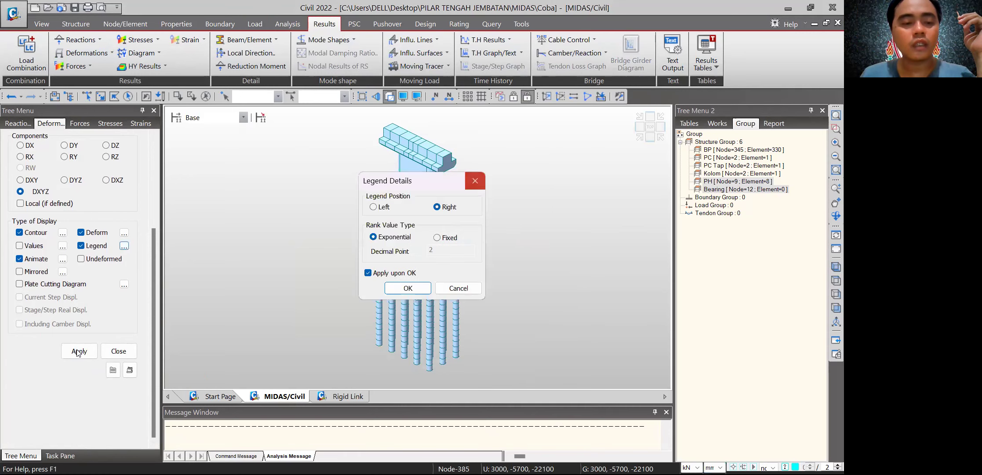
click(78, 350)
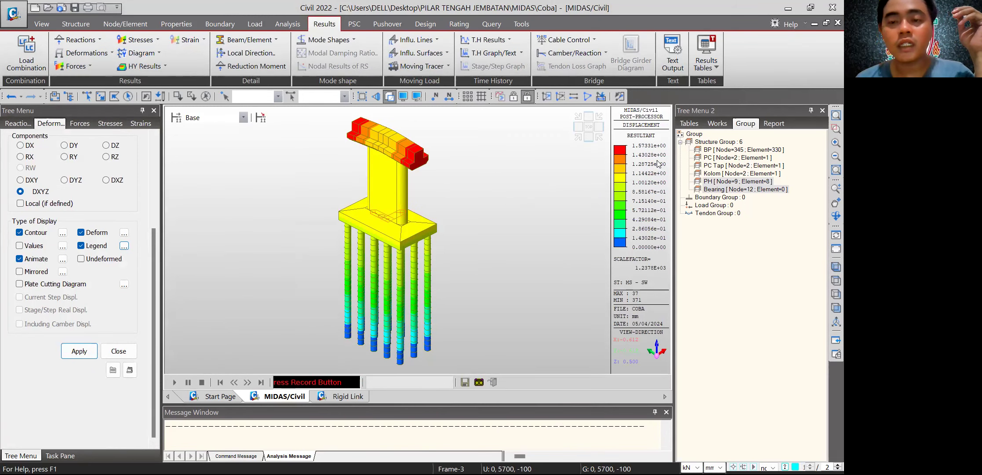
- Show the legend values as Fixed with 3 decimals, record the deformation animation and close its player
click(126, 248)
click(449, 238)
double_click(448, 250)
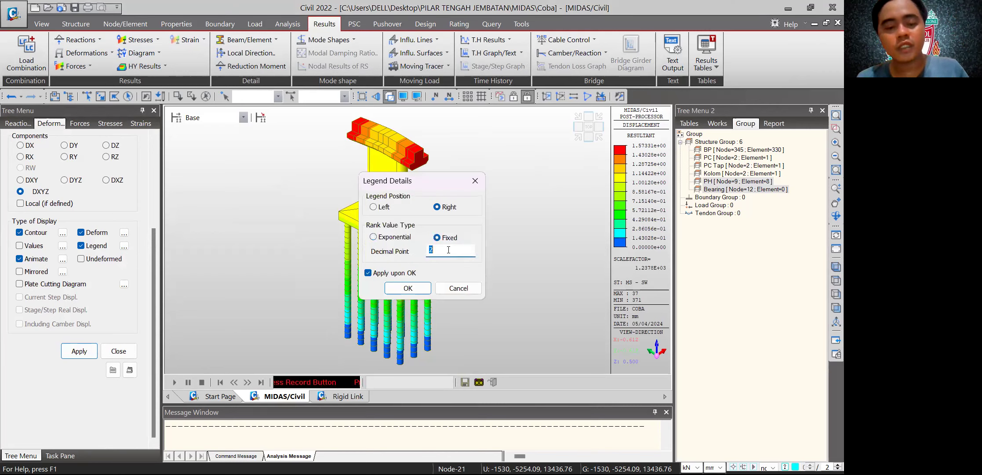
click(409, 289)
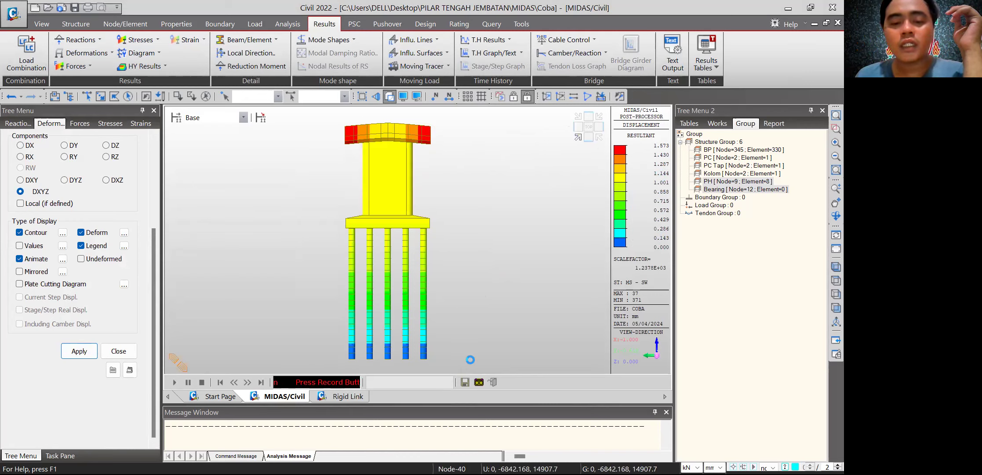
click(479, 382)
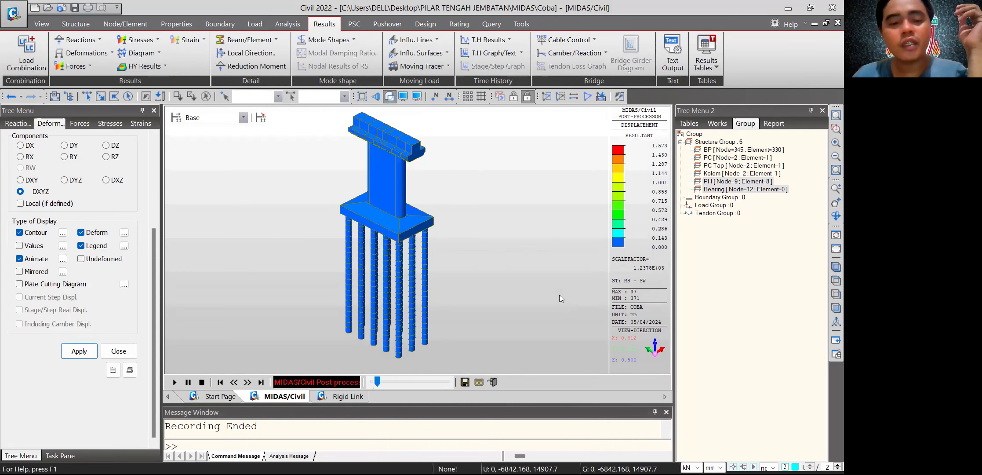
click(492, 383)
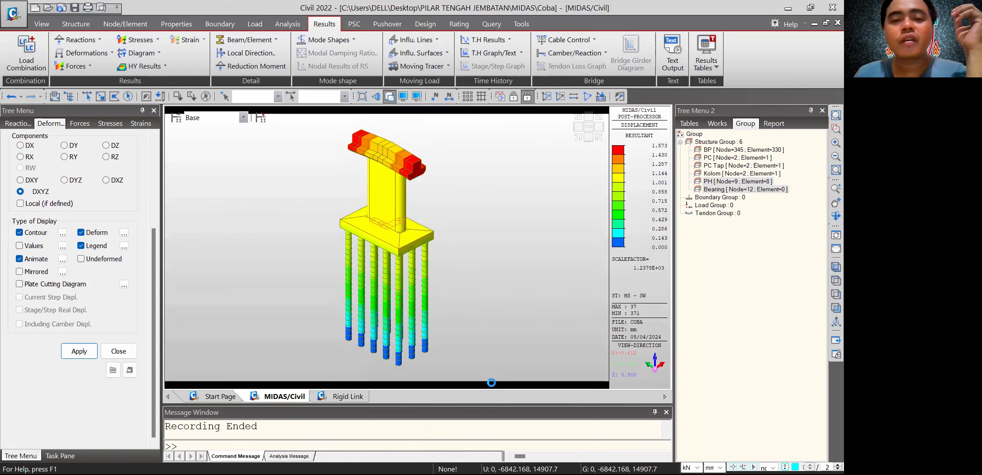
- Activate only the PH structure group to examine the displacement contour along the pier head
right_click(724, 181)
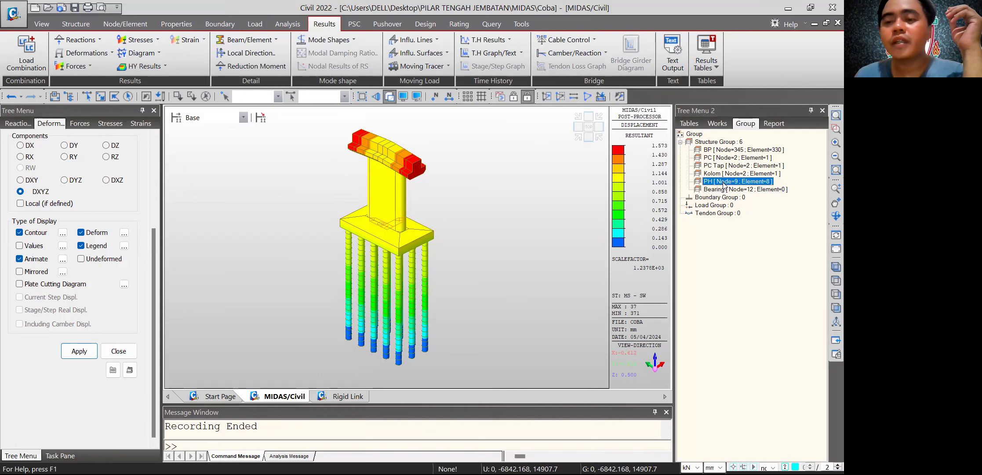
click(753, 263)
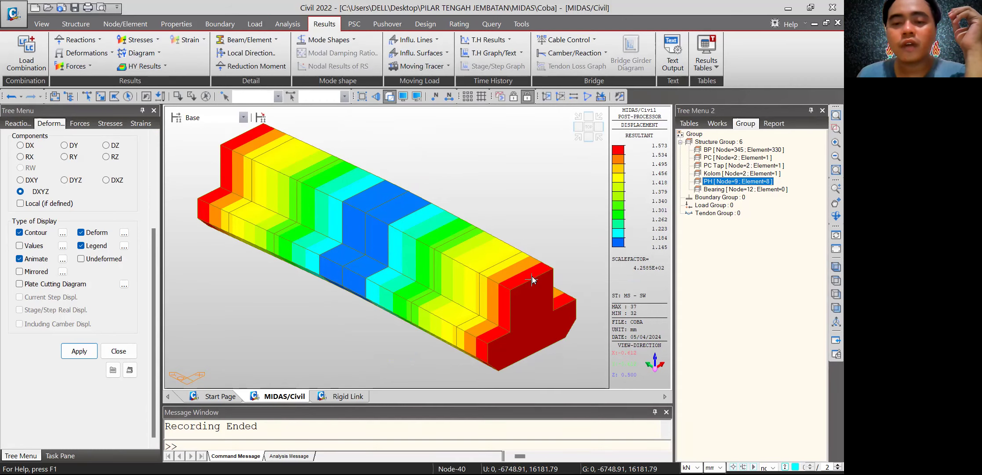
mouse_move(532, 277)
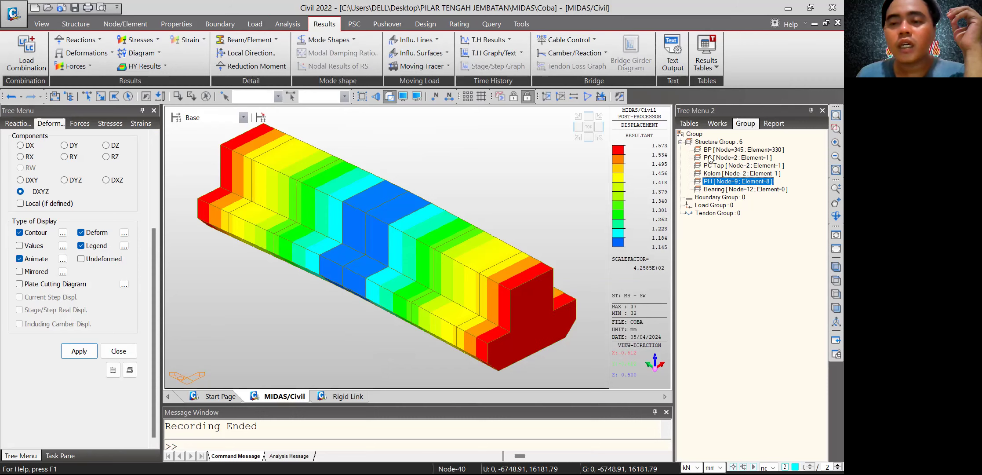
click(717, 174)
right_click(718, 175)
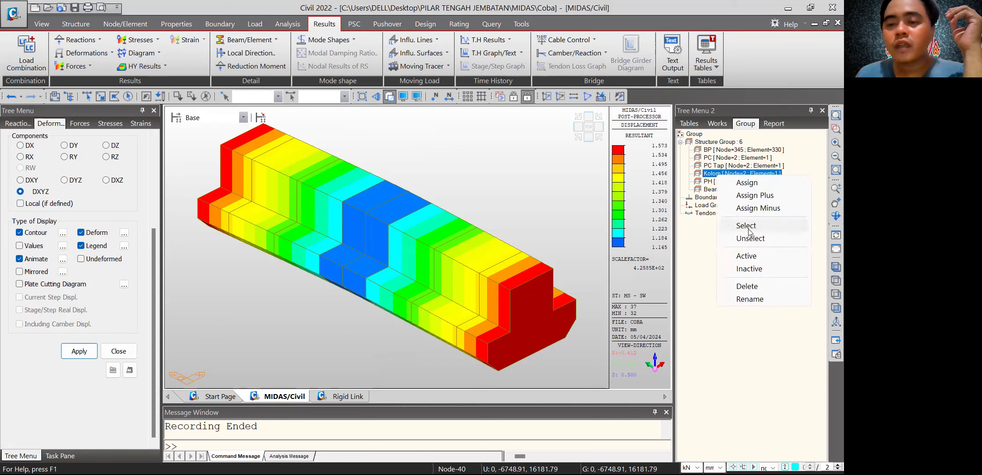
click(626, 167)
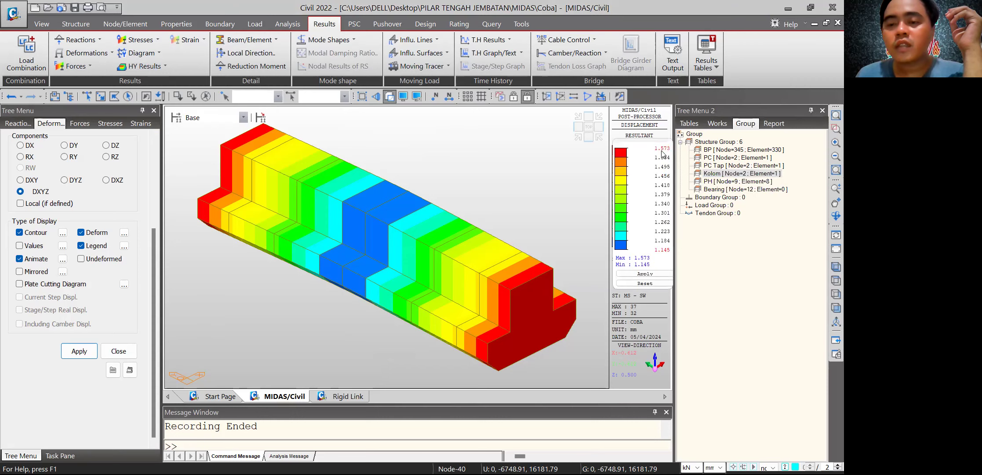
- Activate only the Kolom structure group to examine the displacement contour along the column
click(645, 274)
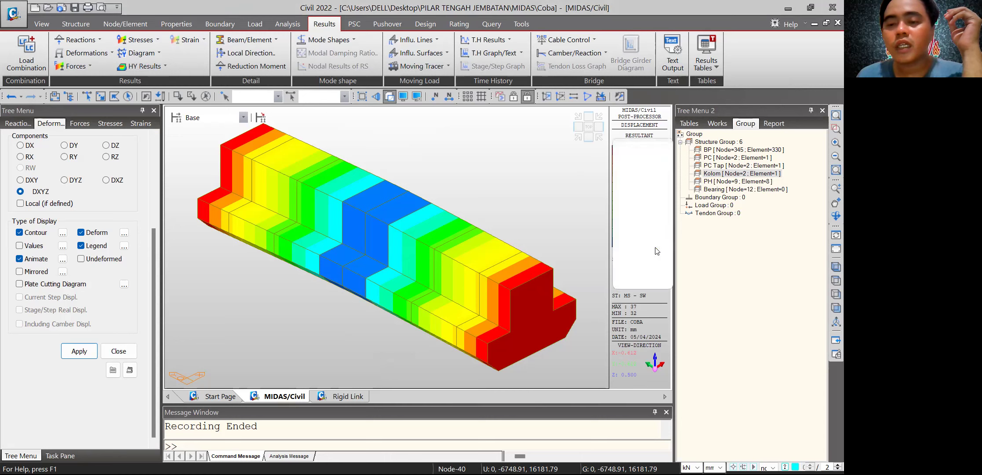
click(724, 173)
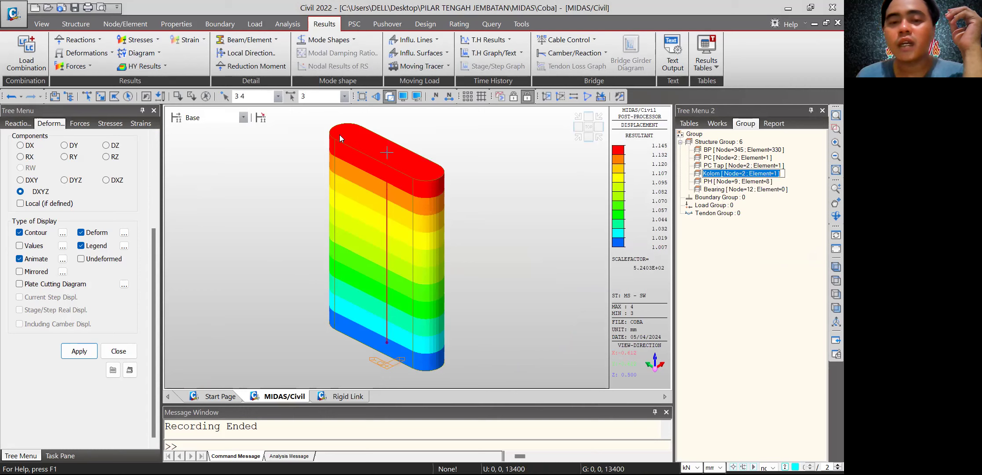
mouse_move(427, 175)
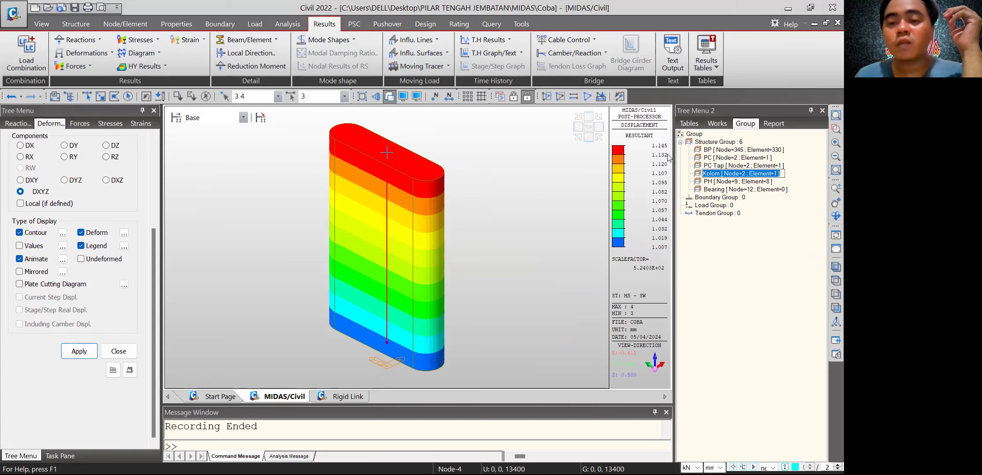
- Activate only the PC Tap structure group to examine the displacement contour of the tapered pile cap part
click(716, 166)
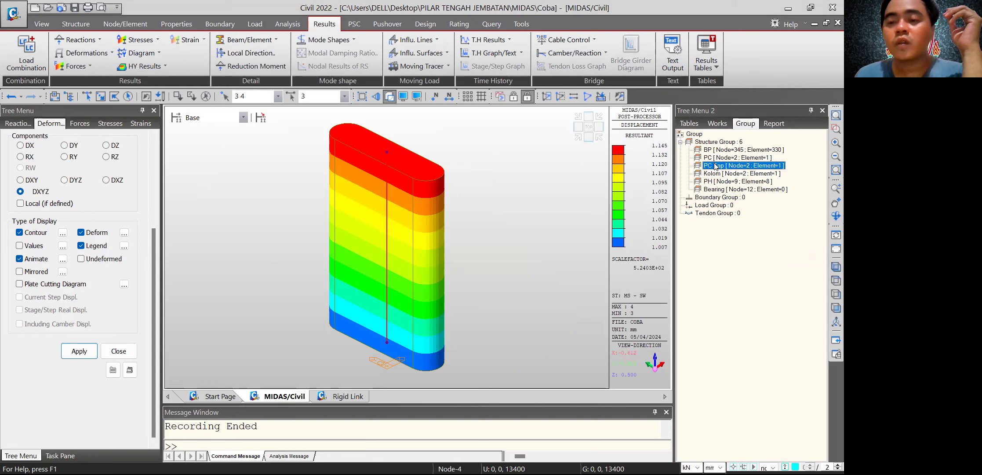
right_click(716, 166)
click(746, 245)
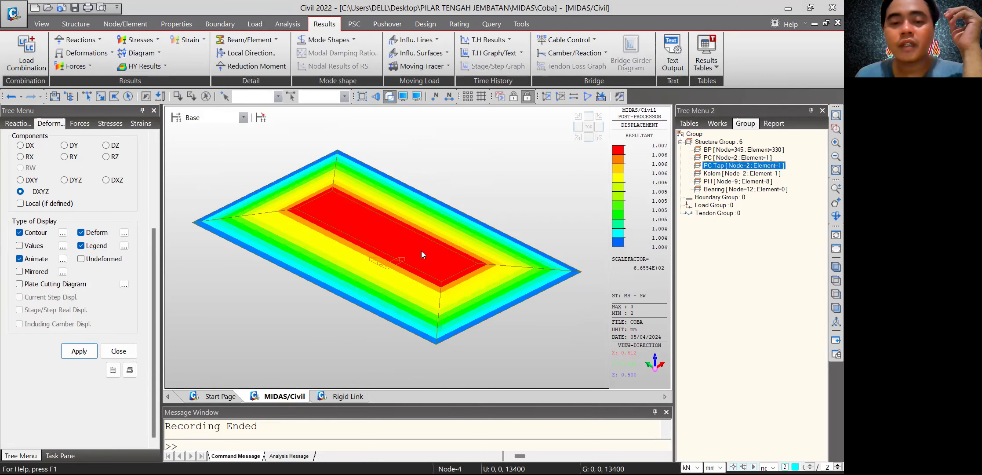
ctrl+middle_drag(475, 233, 496, 234)
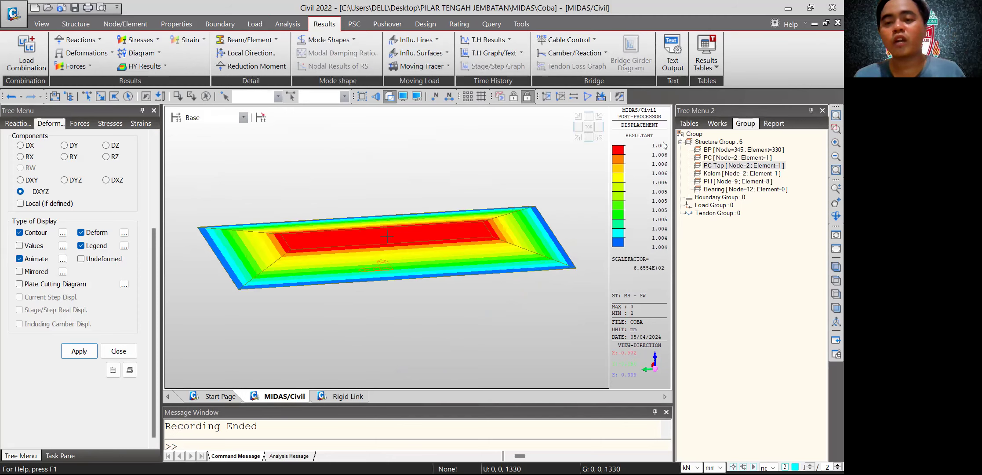
- Activate only the PC structure group to examine the displacement contour of the pile cap block
click(717, 160)
right_click(719, 163)
click(744, 243)
ctrl+middle_drag(498, 257, 462, 260)
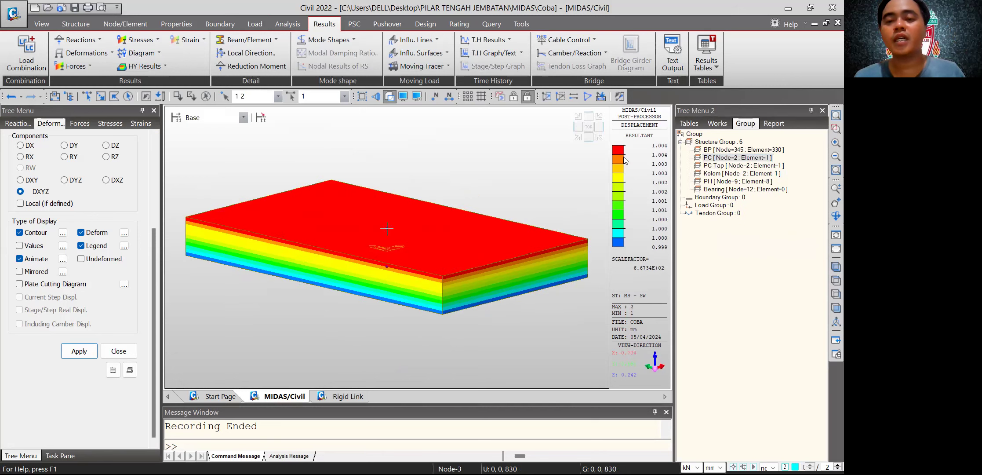
- Activate only the BP structure group to examine the piles' displacement contour, and reactivate the whole pier model
right_click(715, 150)
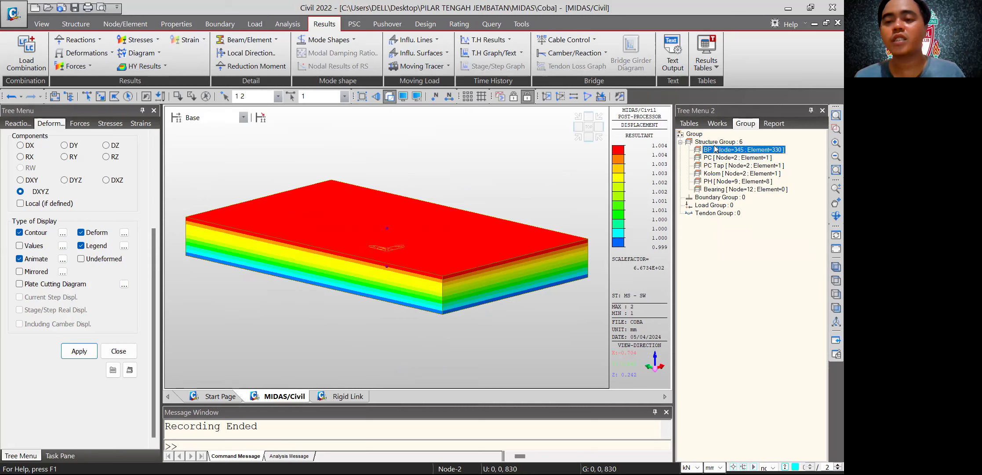
click(745, 227)
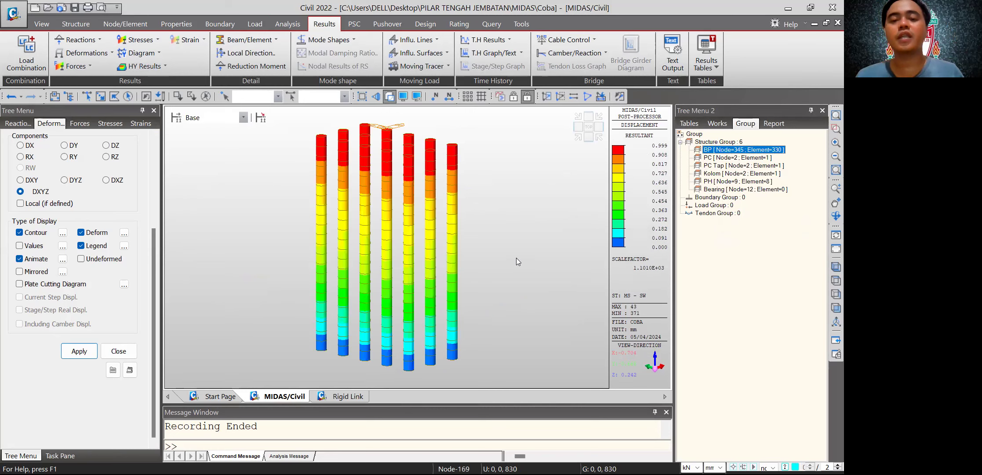
ctrl+middle_drag(496, 276, 509, 264)
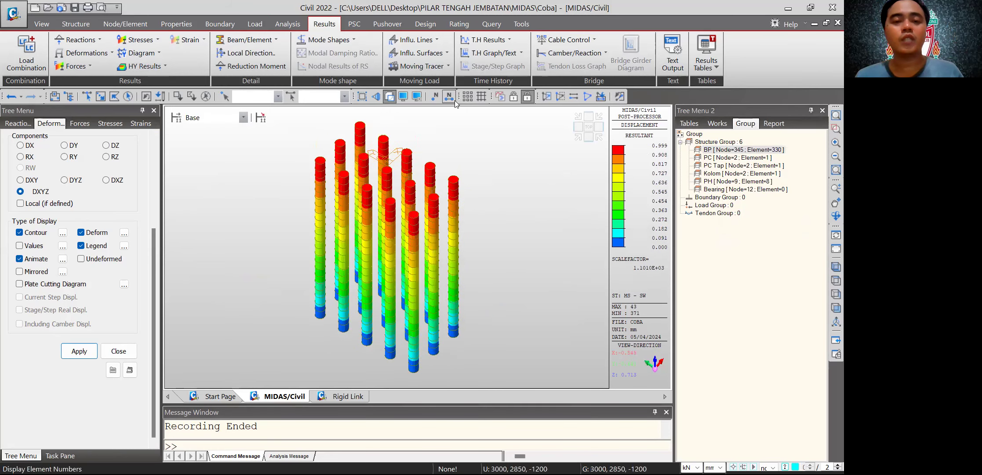
click(585, 97)
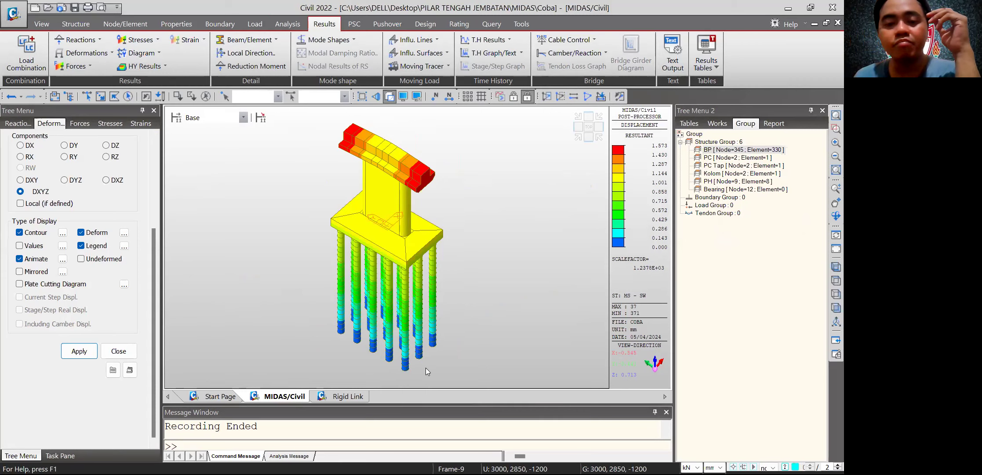
- Switch to AutoCAD and examine the girders on the pier head and the surrounding drawing sheets in PIERHEAD.dwg
key(alt+Tab)
scroll(101, 229, up, 6)
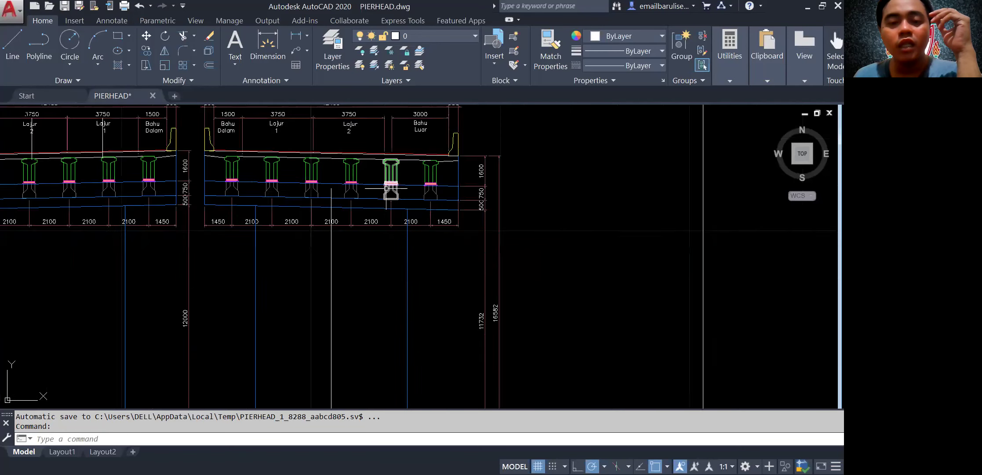
scroll(390, 178, up, 4)
click(427, 158)
click(389, 219)
scroll(389, 219, down, 12)
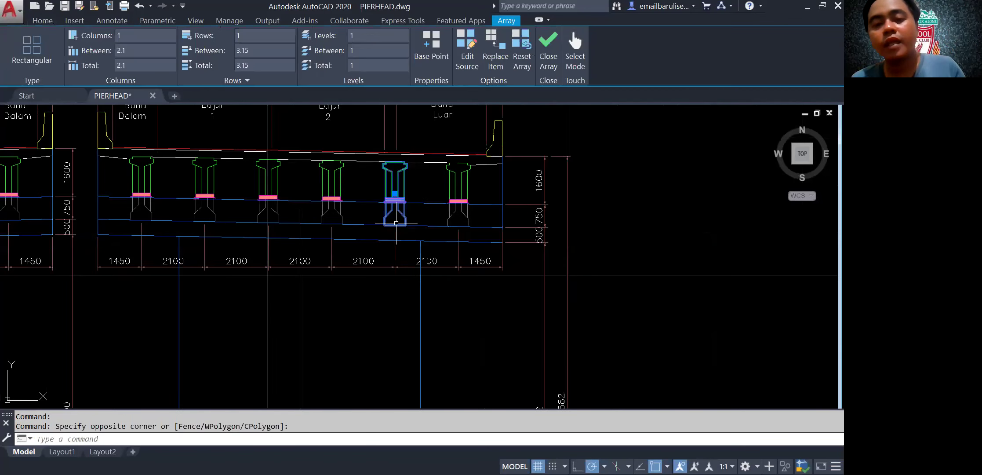
middle_drag(599, 289, 463, 273)
key(Escape)
scroll(451, 233, up, 6)
scroll(401, 193, down, 8)
middle_drag(624, 236, 554, 252)
scroll(558, 242, up, 2)
scroll(467, 217, up, 6)
scroll(467, 217, down, 6)
middle_drag(380, 216, 577, 233)
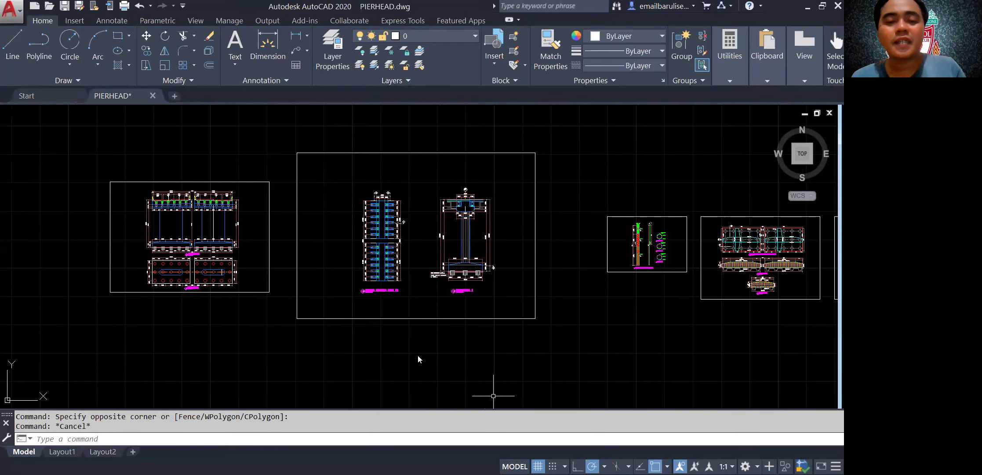
- Switch back to MIDAS Civil and show the whole pier's displacement contour in the isometric view
key(alt+Tab)
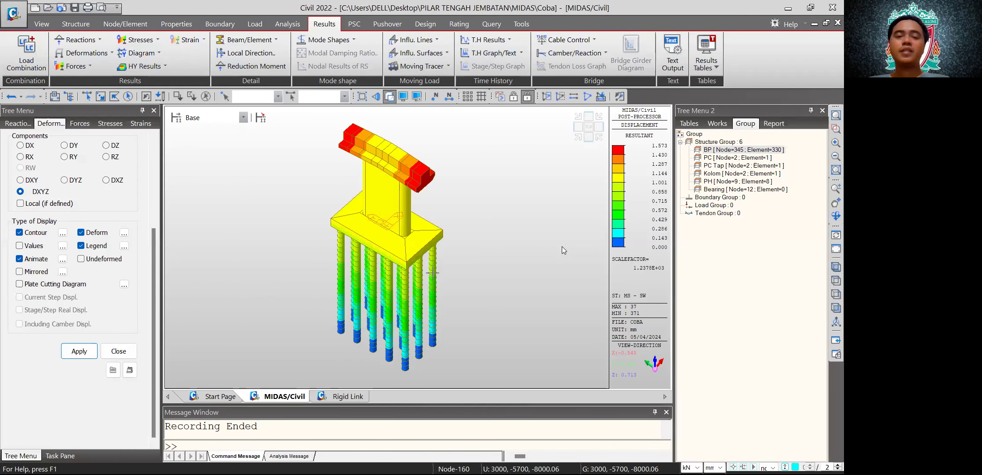
click(578, 137)
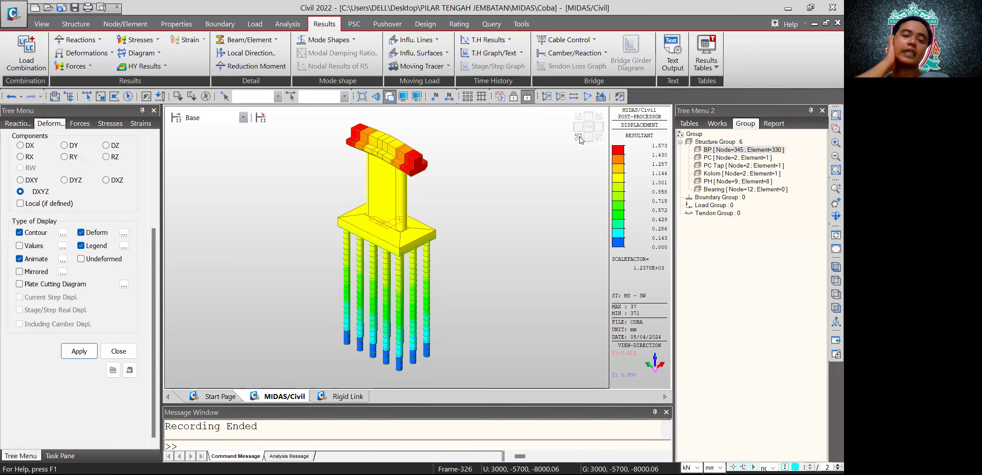